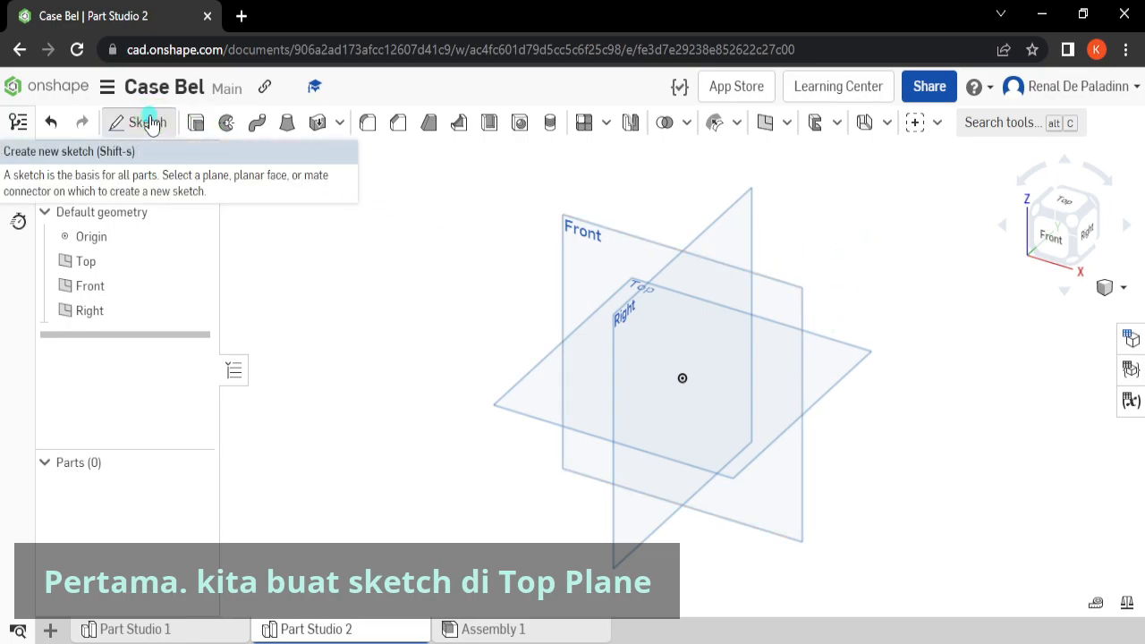
Step: Start a new sketch on the Top plane and view it normal to the sketch plane
click(152, 123)
click(558, 409)
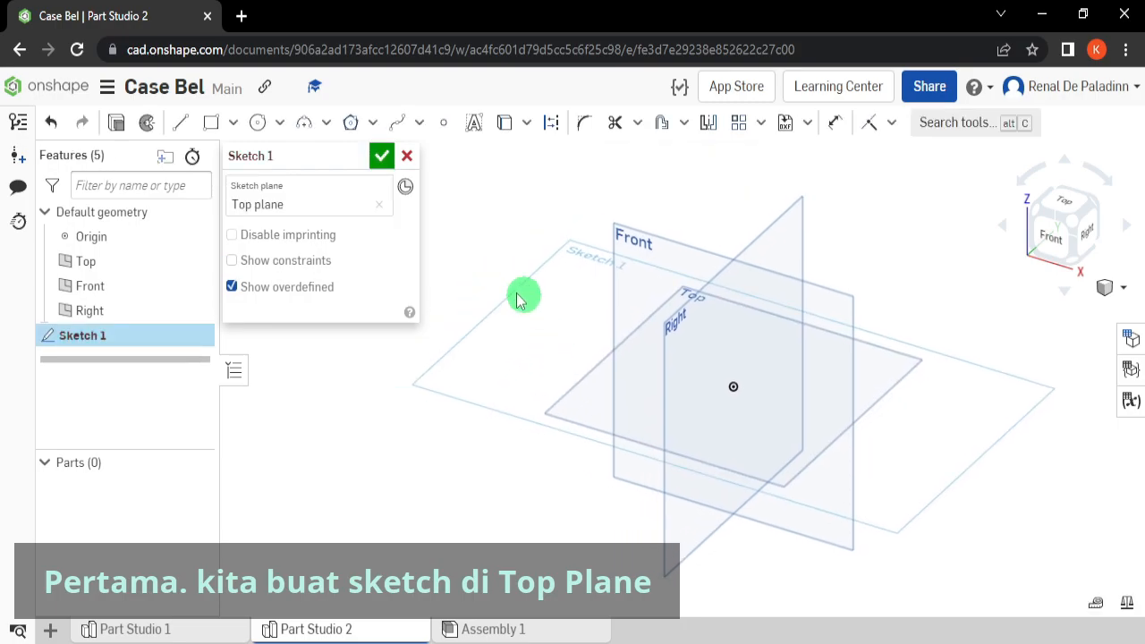
right_click(517, 224)
click(590, 383)
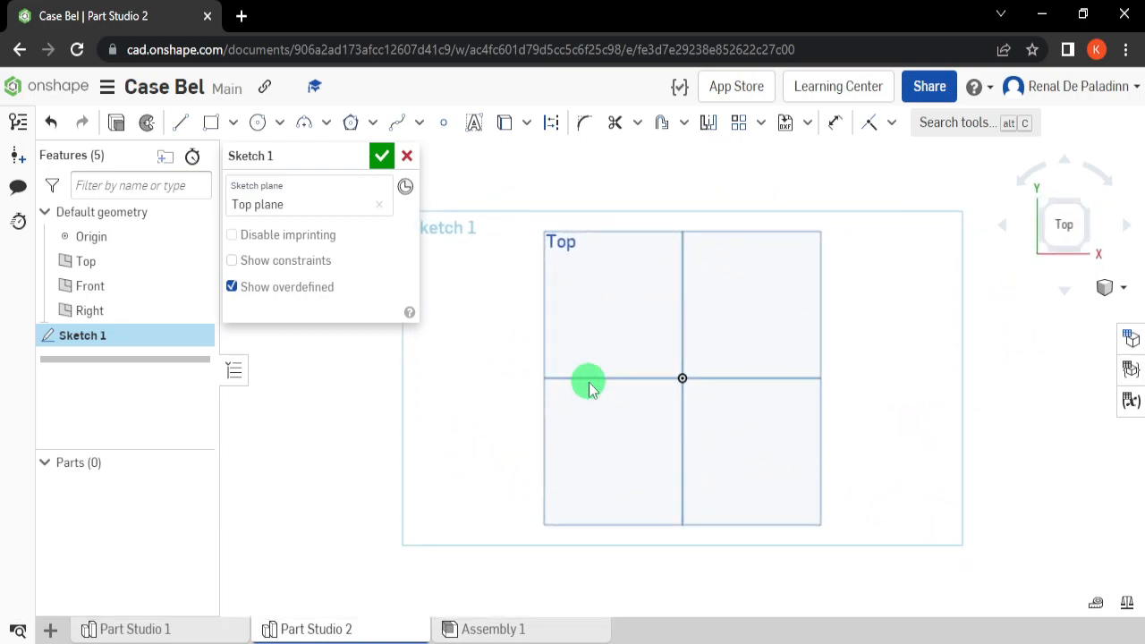
Step: Sketch a center point rectangle at the origin, 84 mm wide and 115.5 mm high, and finish the sketch
scroll(875, 388, up, 2)
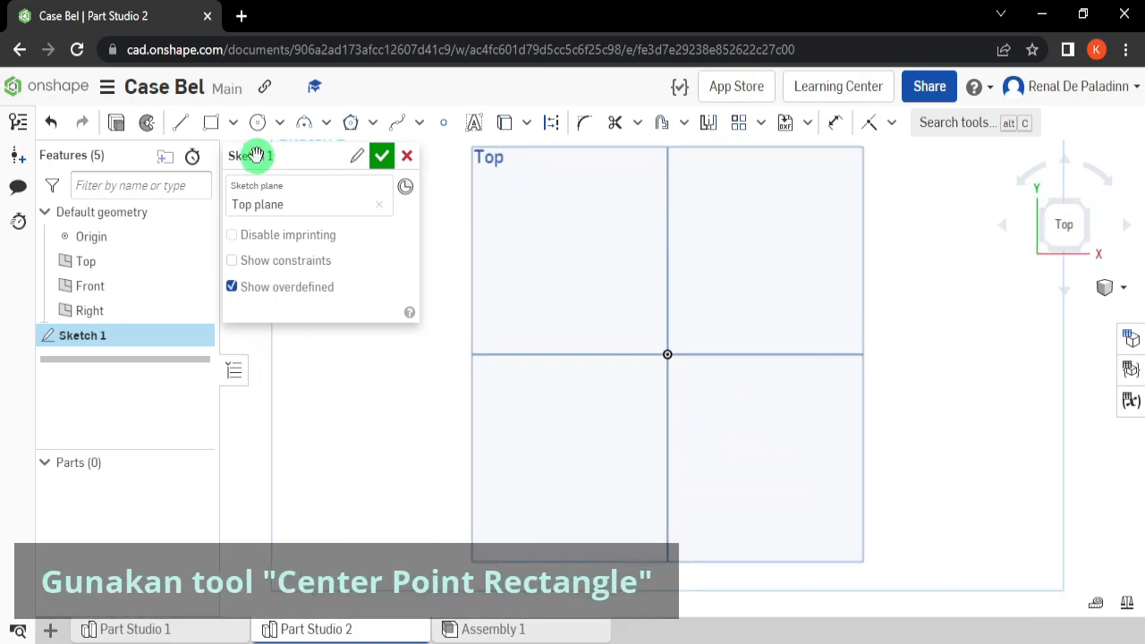
click(233, 122)
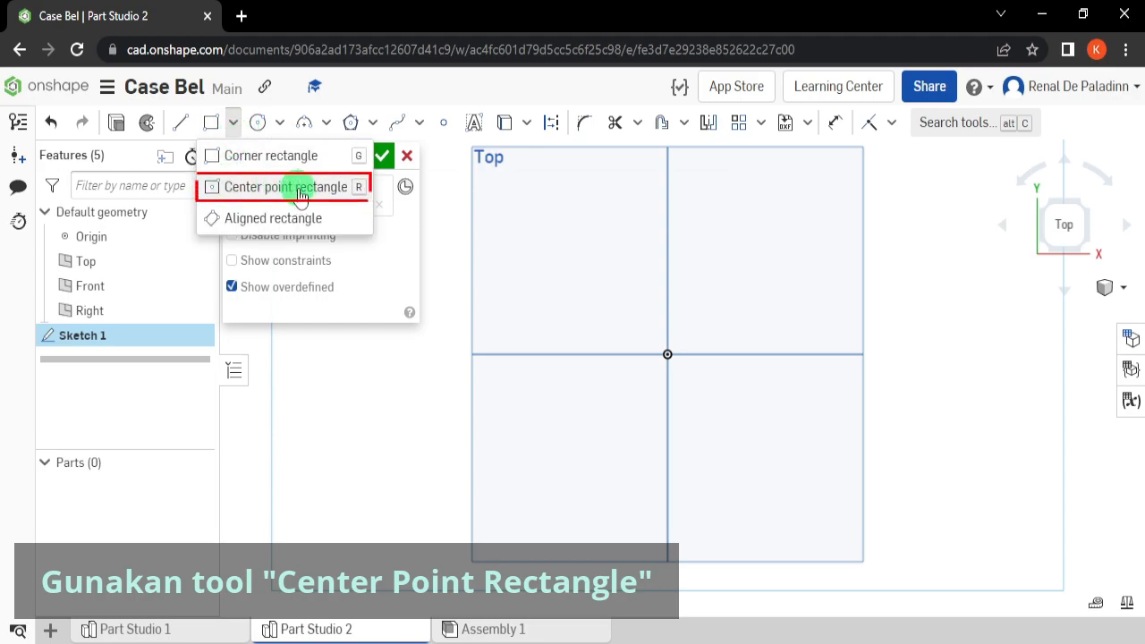
click(296, 190)
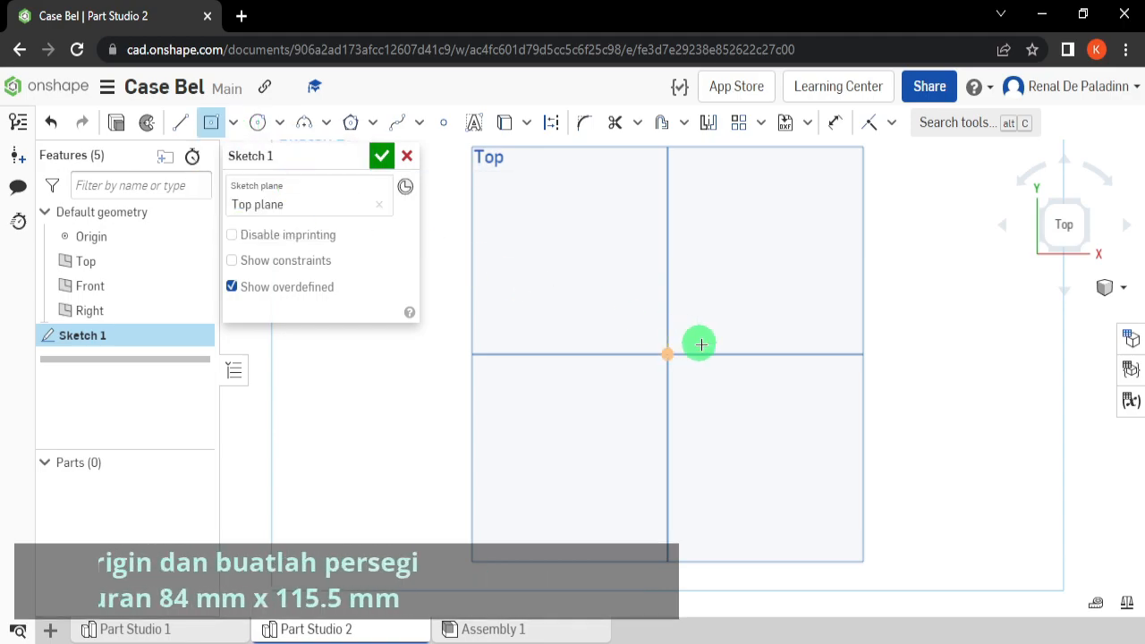
drag(672, 354, 738, 404)
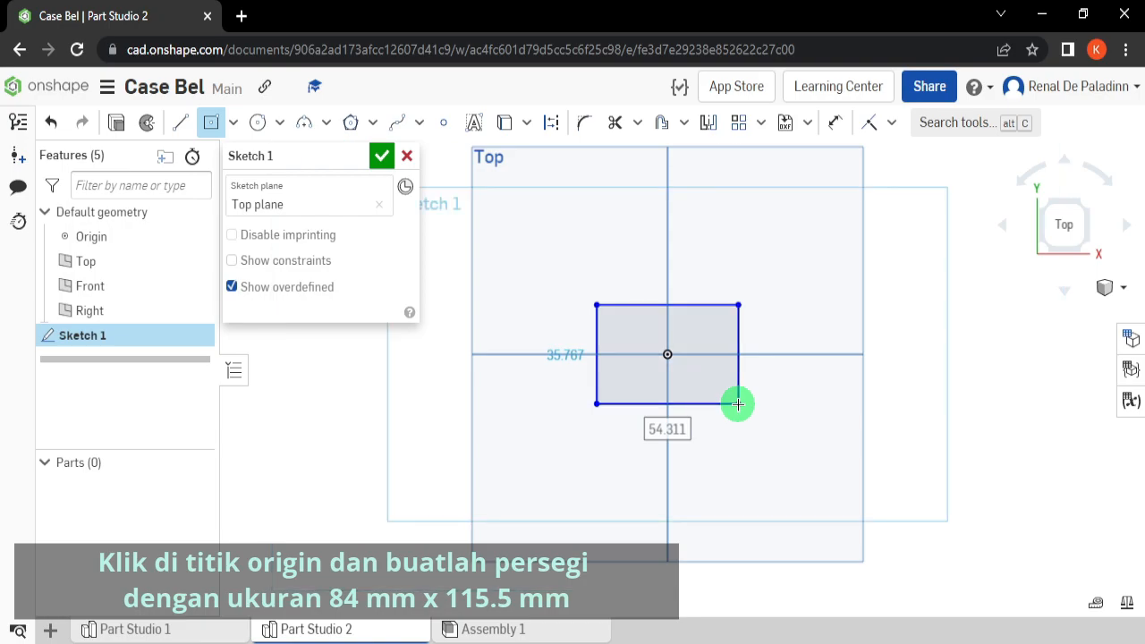
text(84)
key(Tab)
text(11)
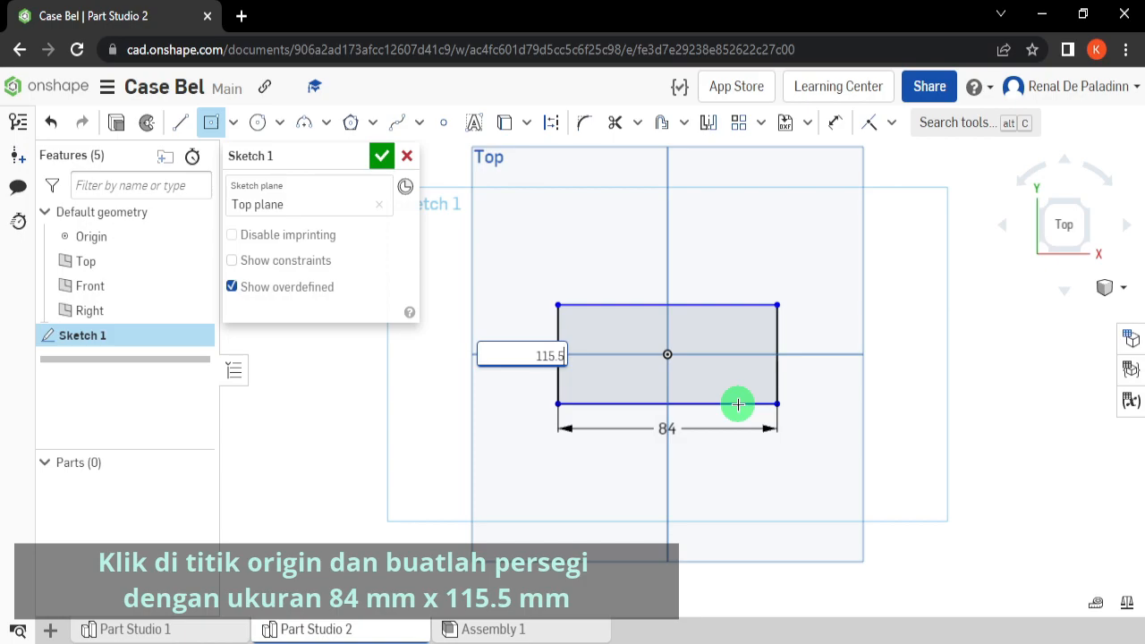
text(5.5)
key(Return)
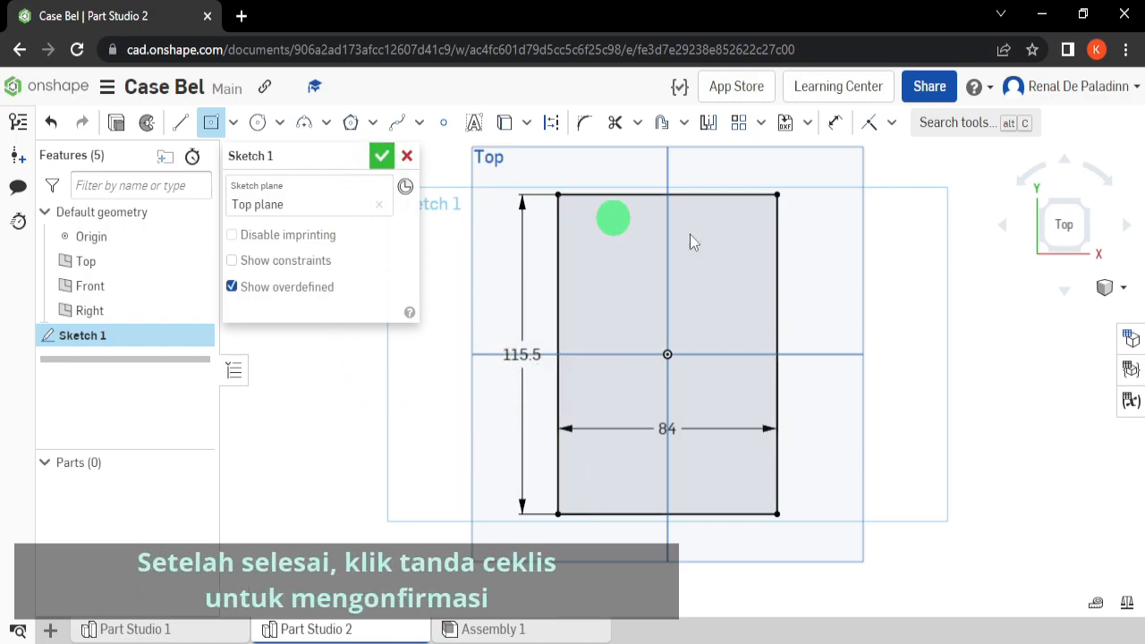
click(1088, 252)
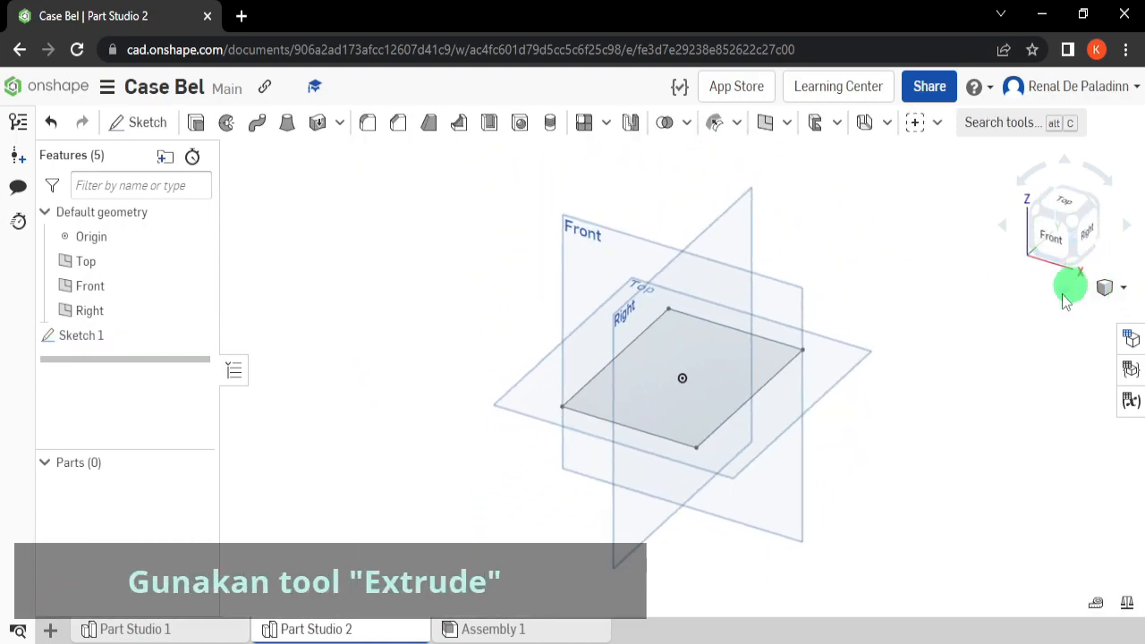
Step: Extrude the rectangle as a new solid with a blind depth of 17 mm
click(195, 124)
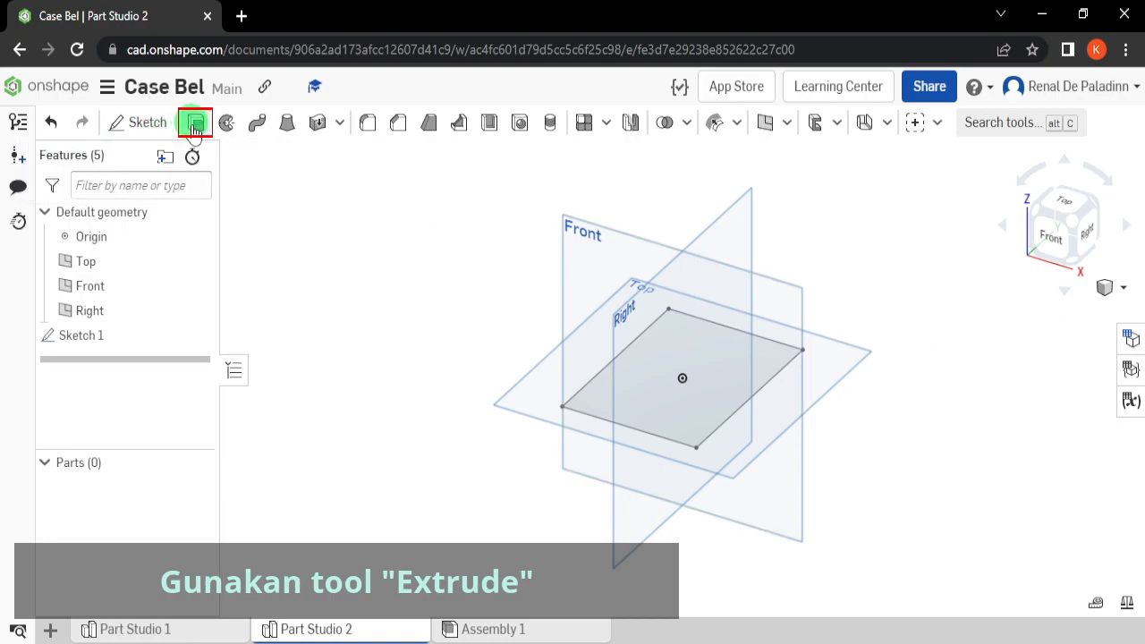
click(611, 385)
click(362, 310)
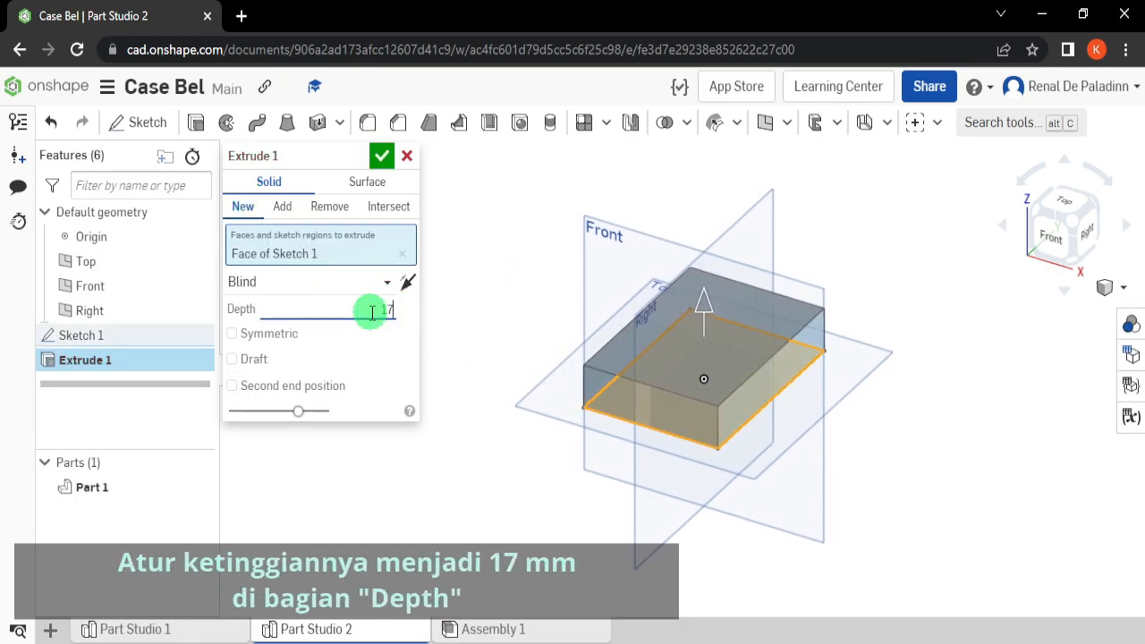
key(Return)
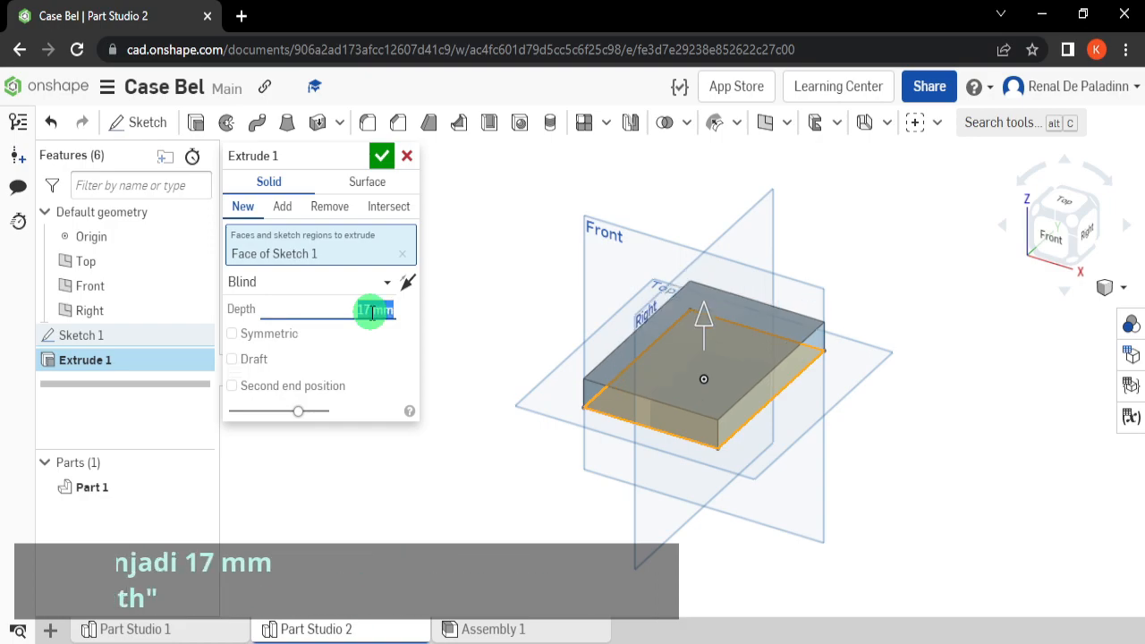
click(382, 156)
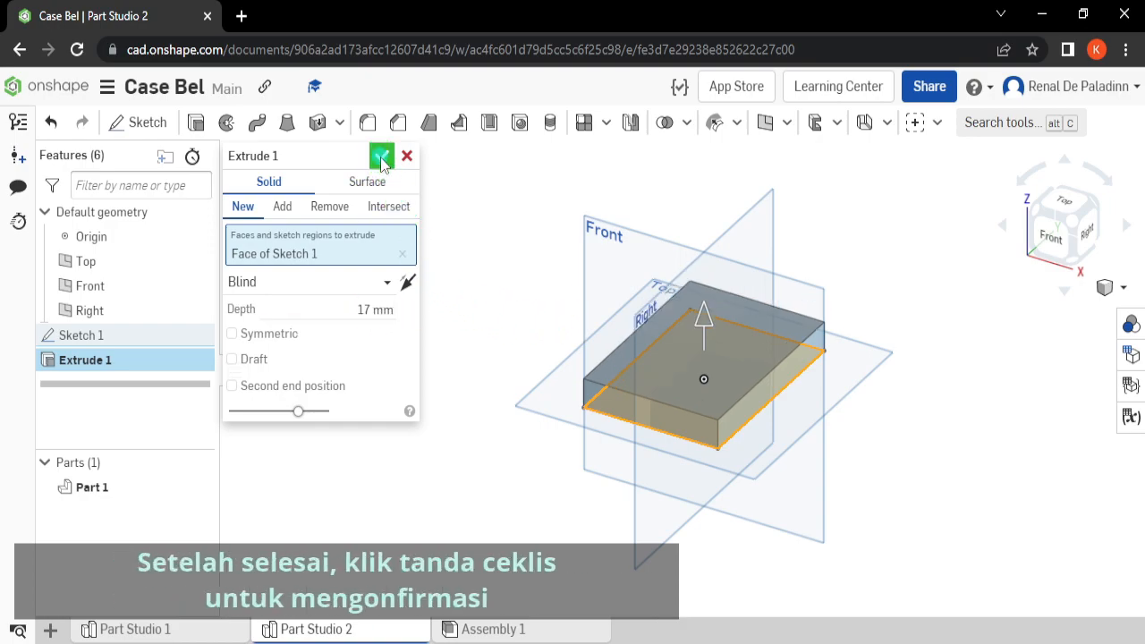
Step: Start a new sketch on the block's top face and view it normal to the sketch plane
click(1071, 221)
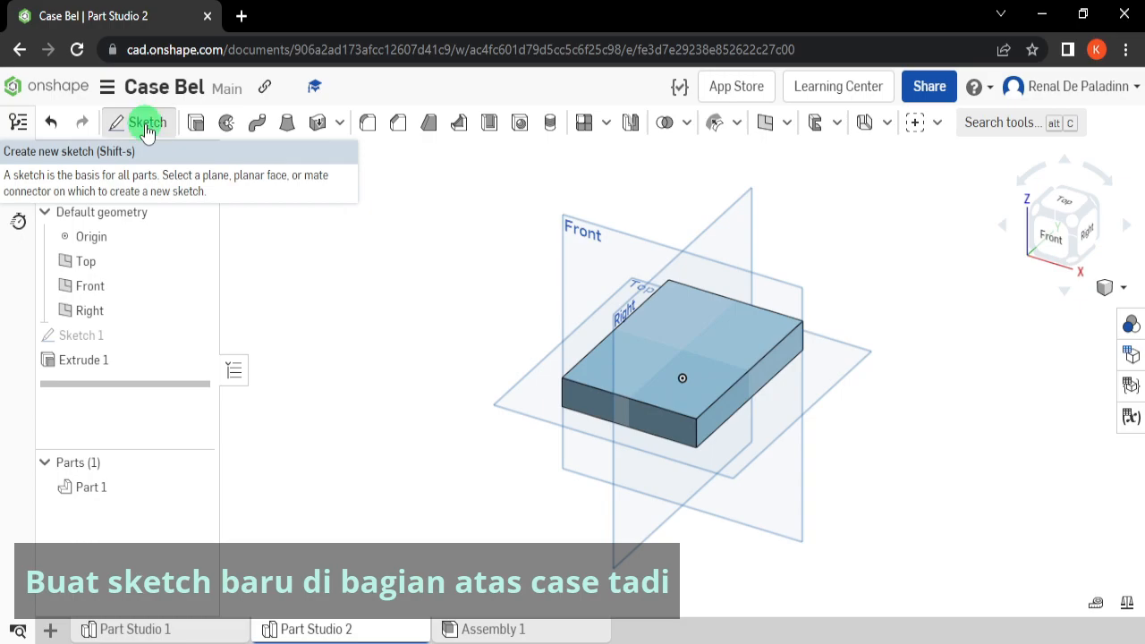
click(148, 132)
click(631, 358)
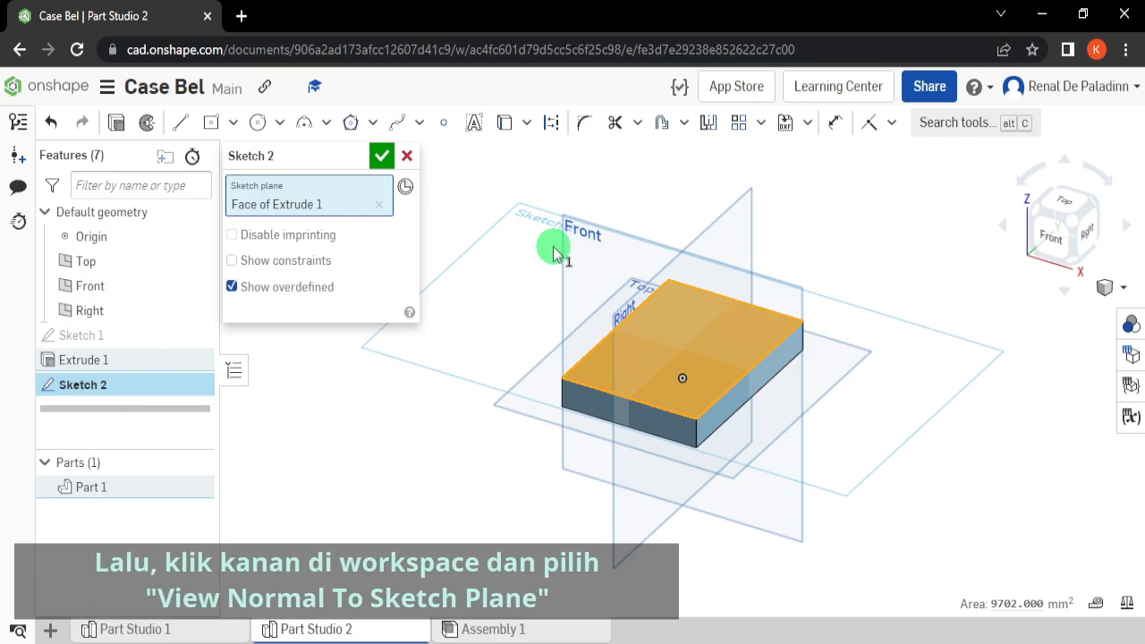
right_click(526, 241)
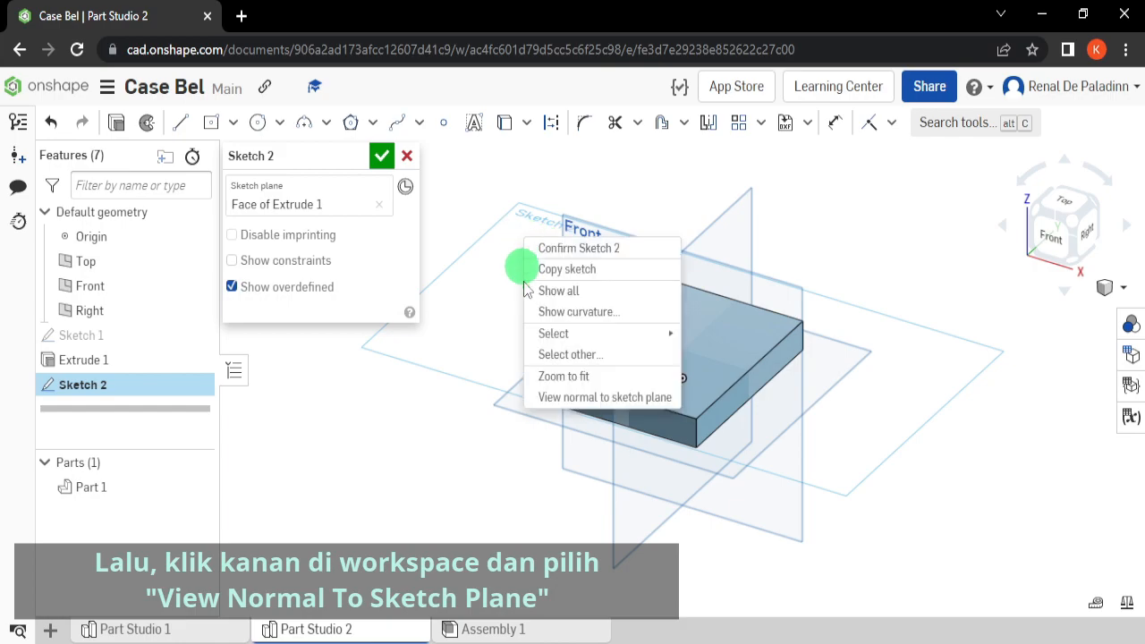
click(591, 402)
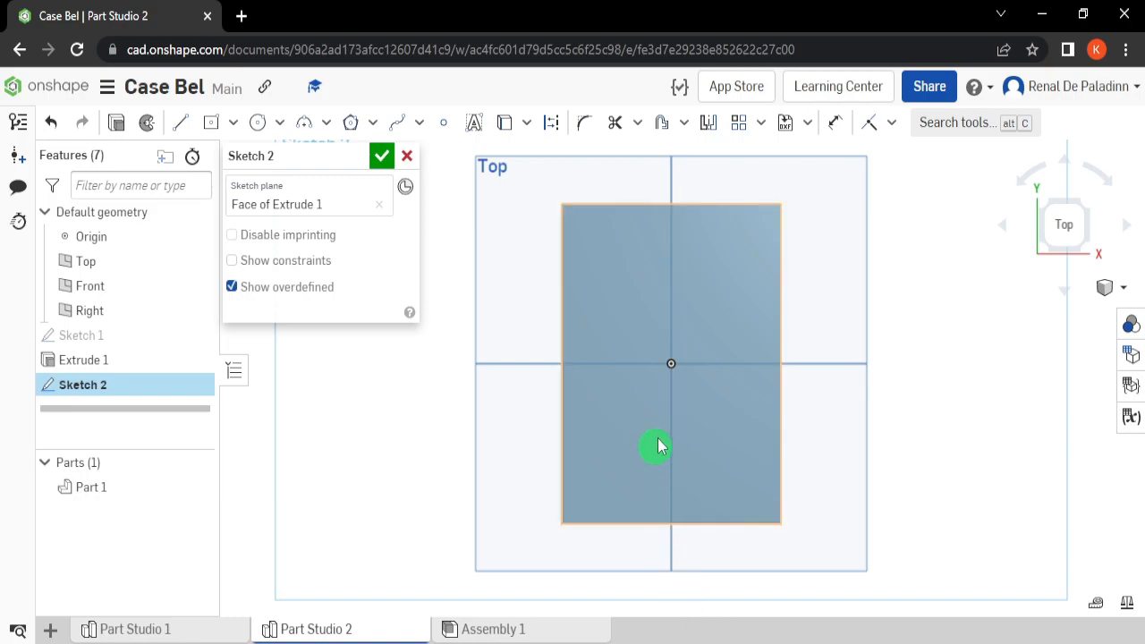
Step: Sketch a center point rectangle at the origin on the top face, 83 mm wide and 106 mm high
scroll(670, 397, up, 4)
scroll(665, 417, down, 3)
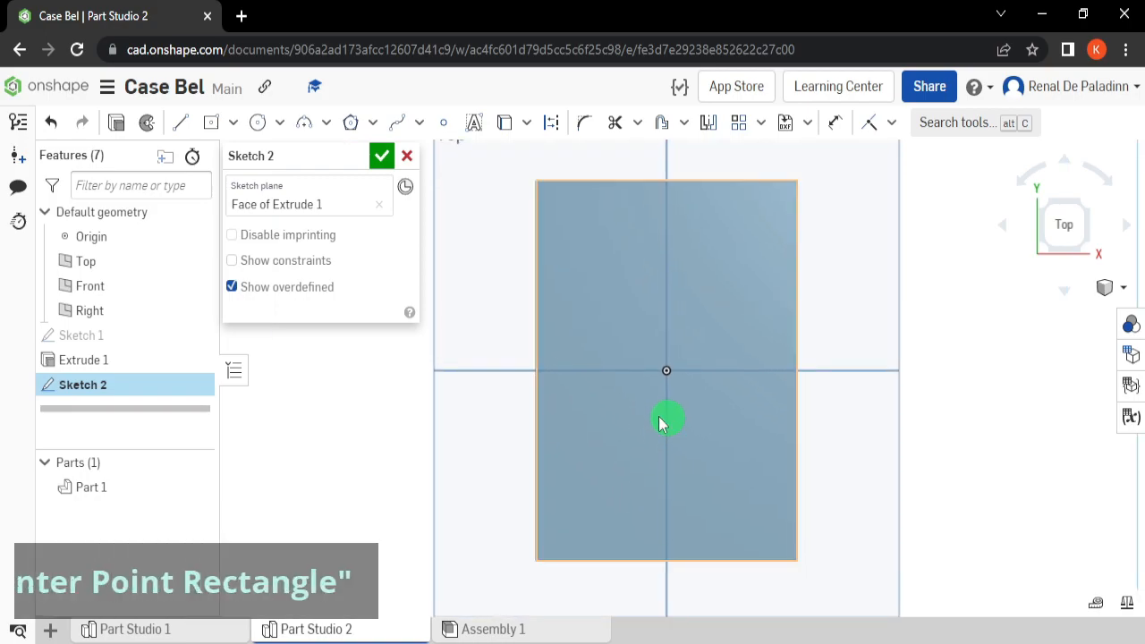
click(233, 123)
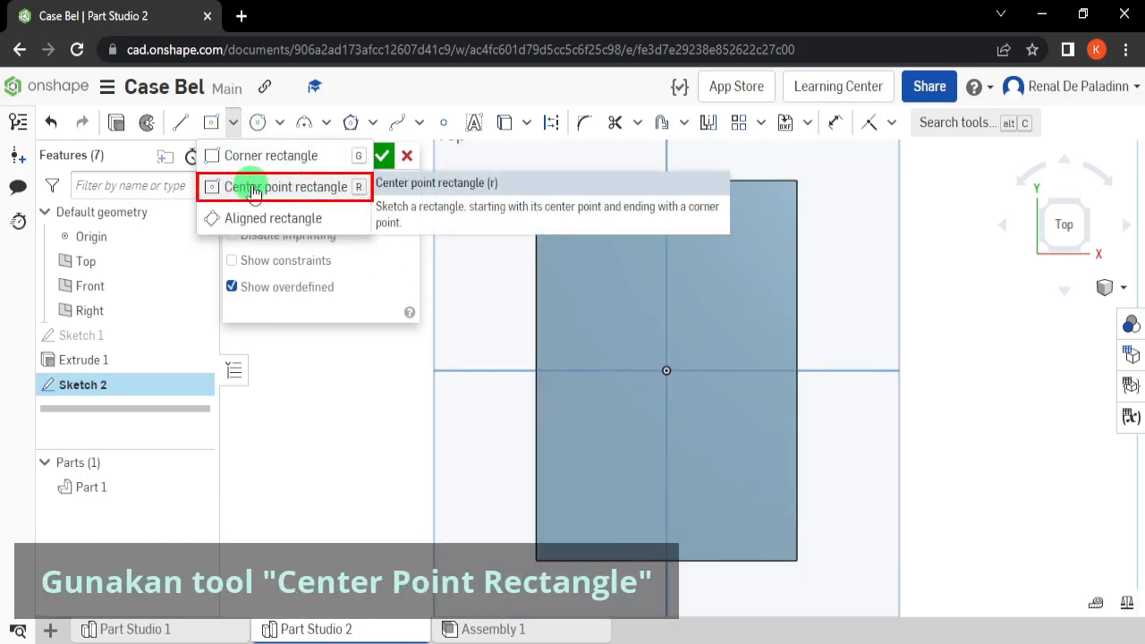
click(254, 190)
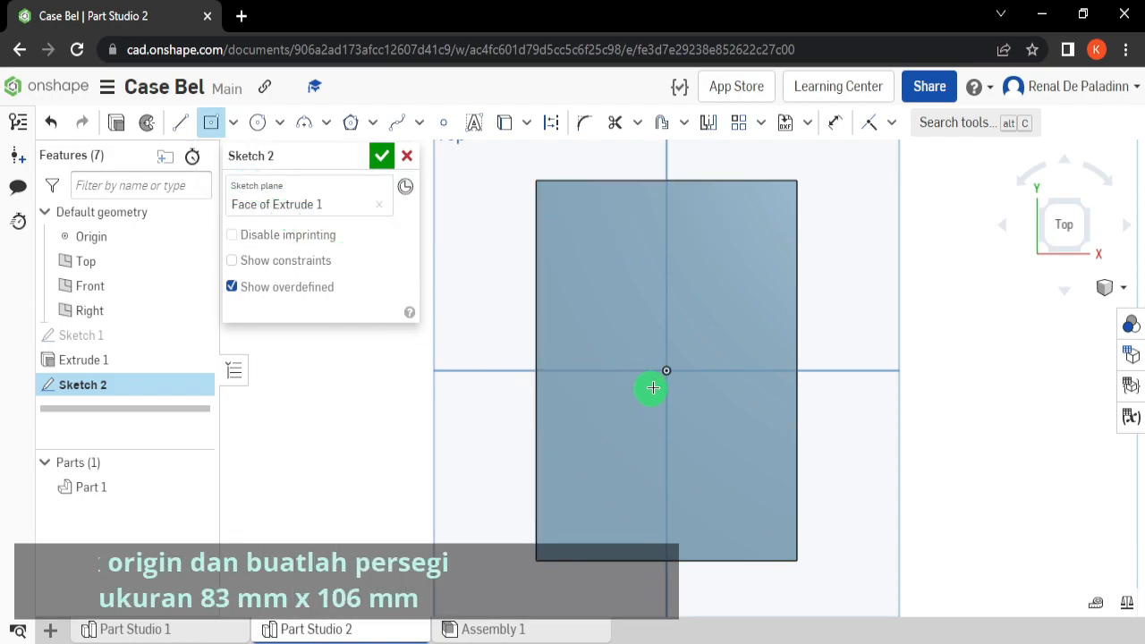
click(667, 370)
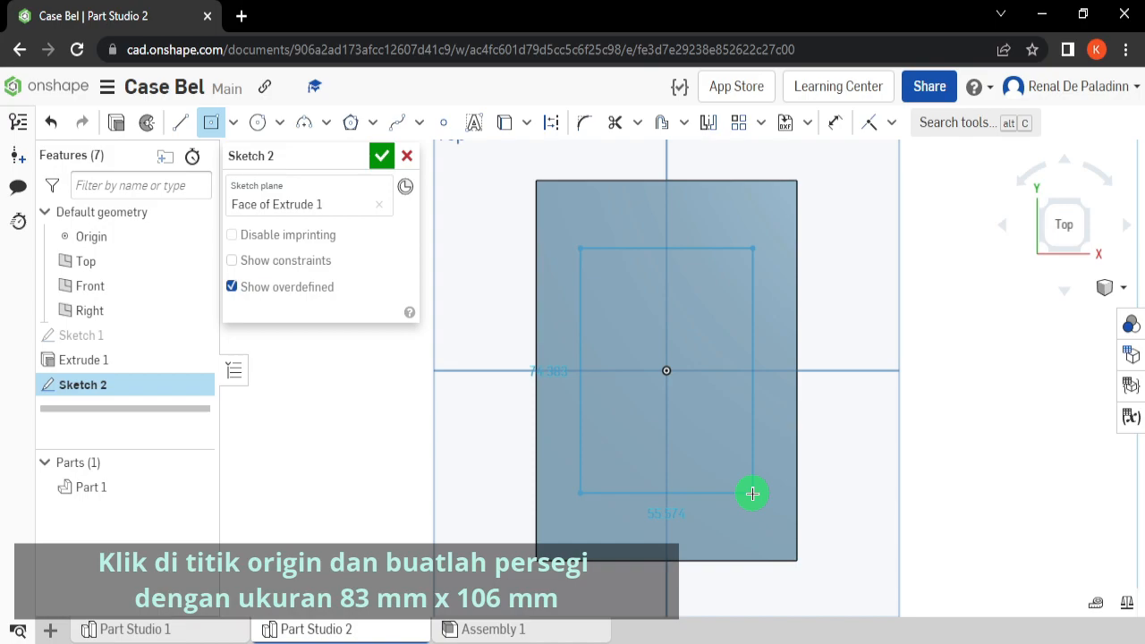
click(753, 493)
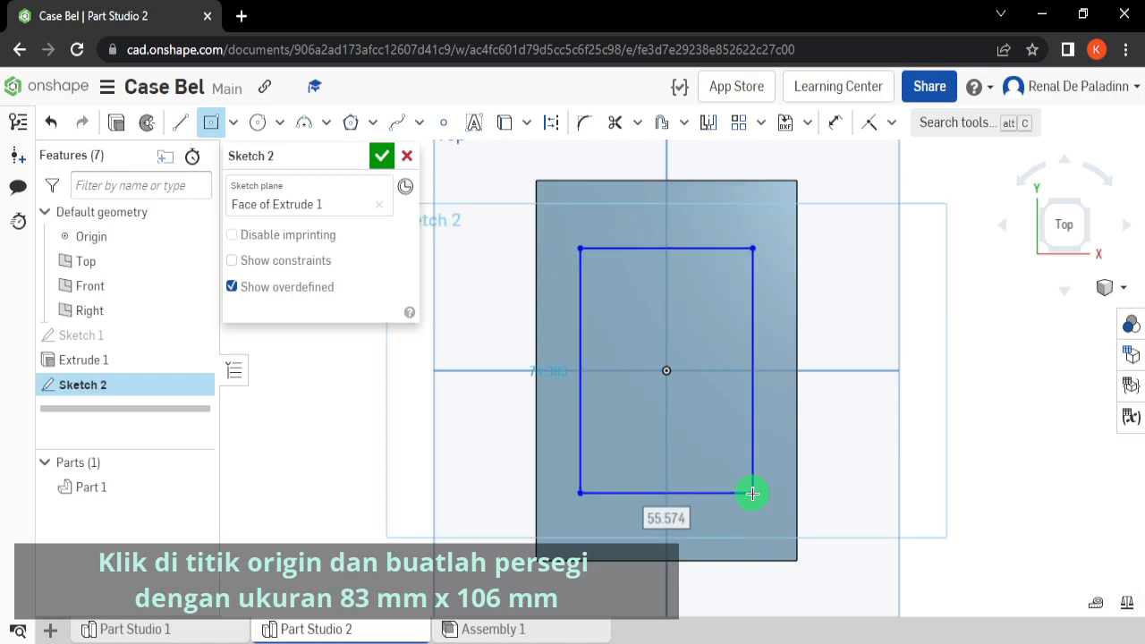
text(83)
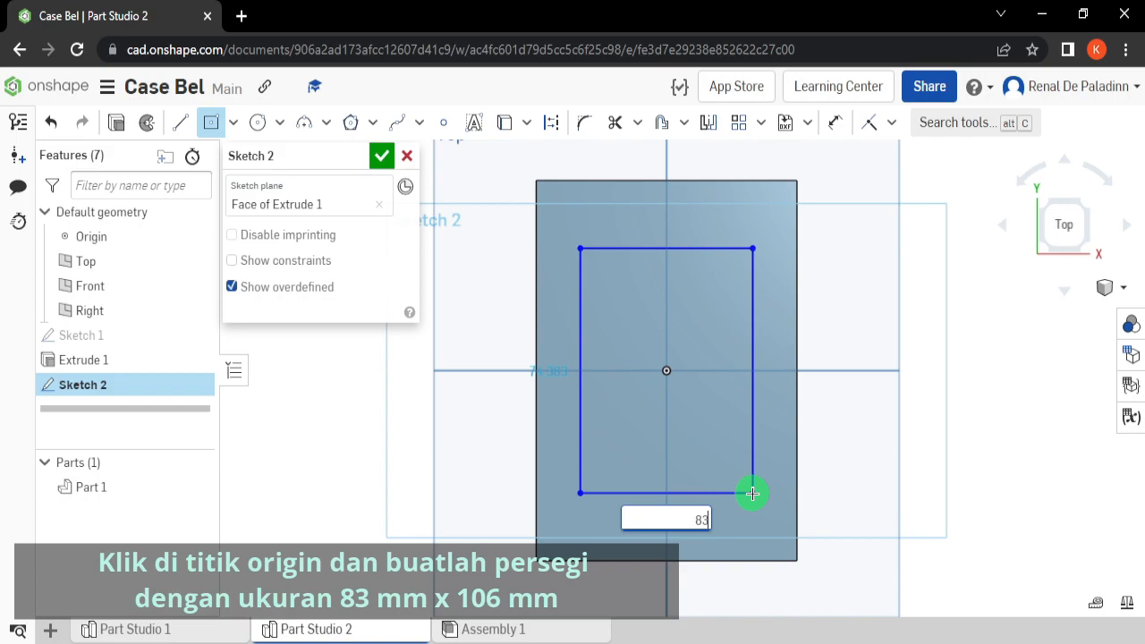
key(Return)
text(106)
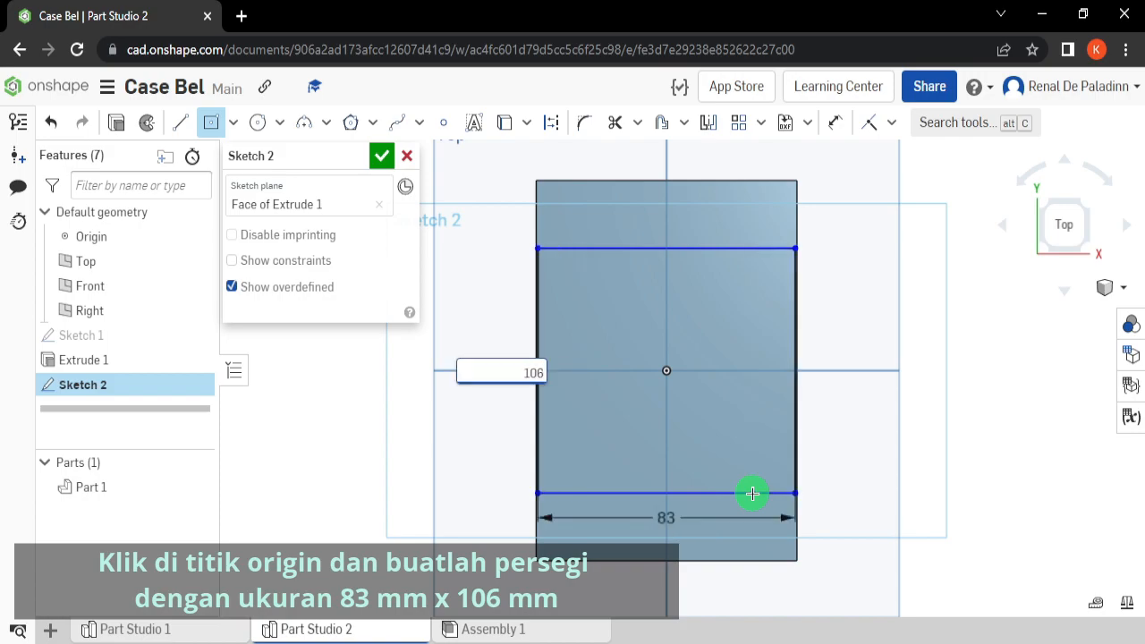
key(Return)
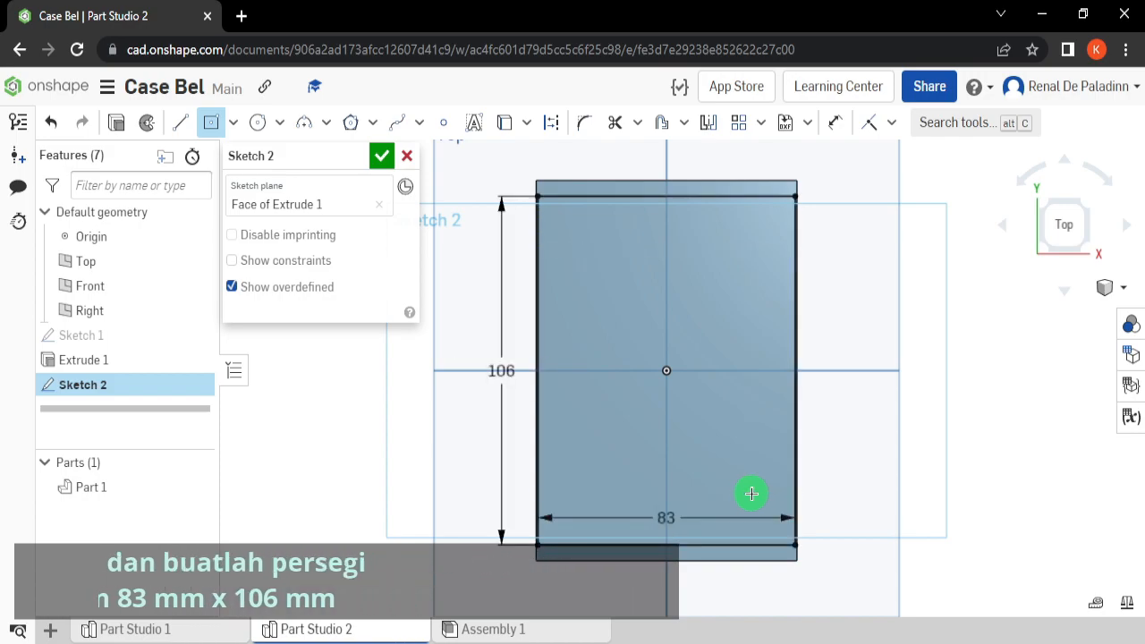
Step: Round all four corners of the 83 x 106 mm rectangle with 3 mm sketch fillets and finish the sketch
scroll(761, 542, up, 1)
scroll(761, 542, down, 1)
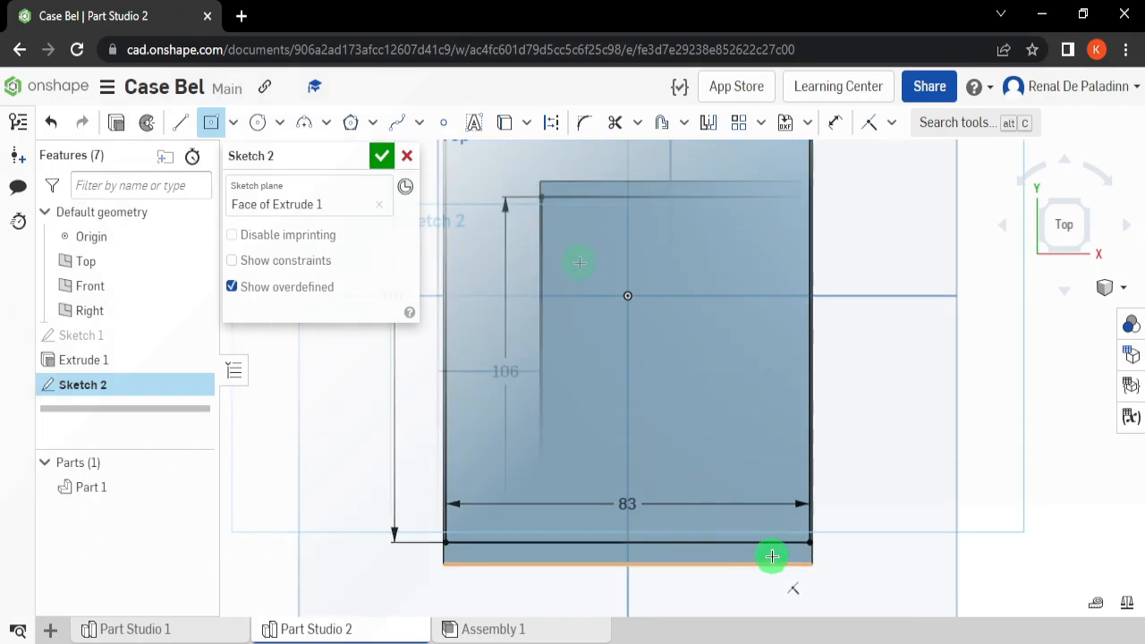
scroll(580, 263, up, 1)
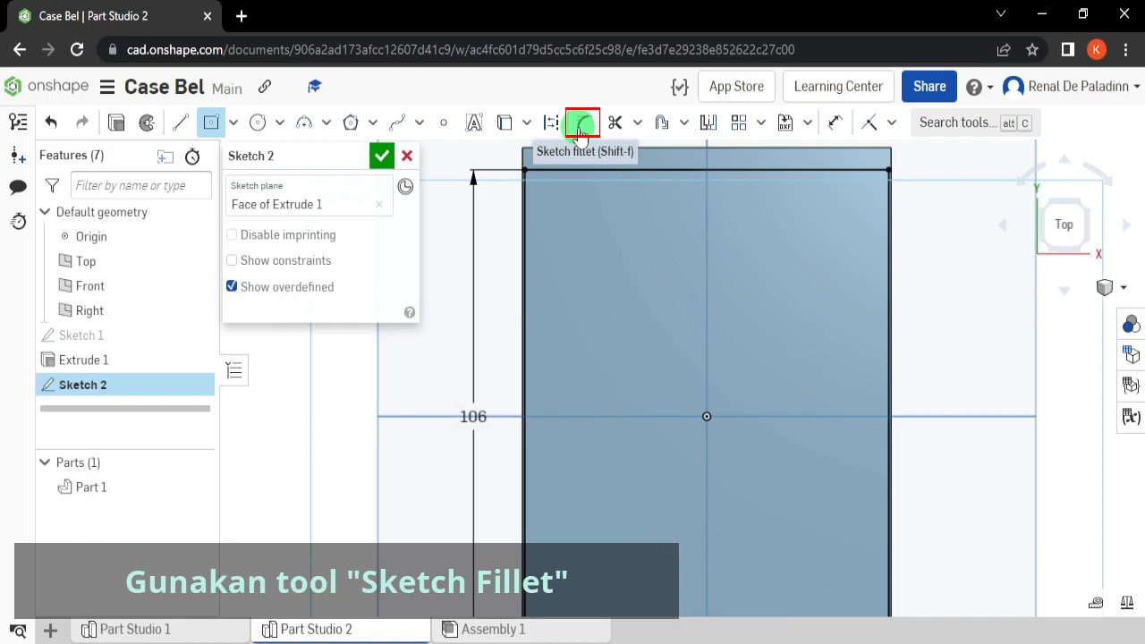
click(580, 131)
click(527, 170)
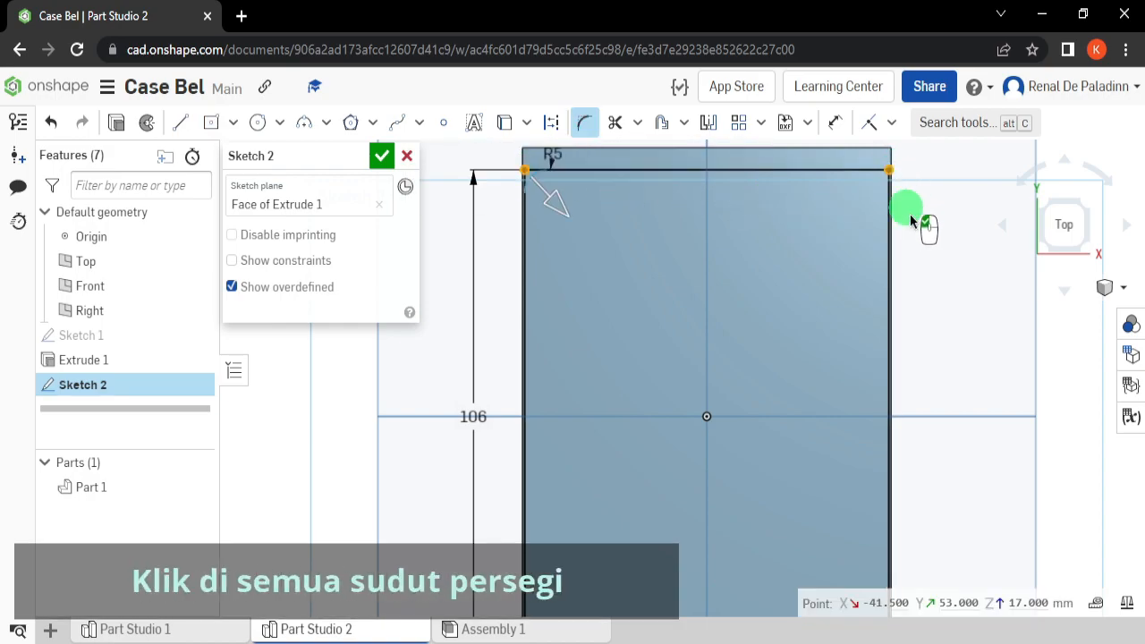
scroll(899, 192, down, 2)
click(830, 474)
click(519, 499)
click(1042, 414)
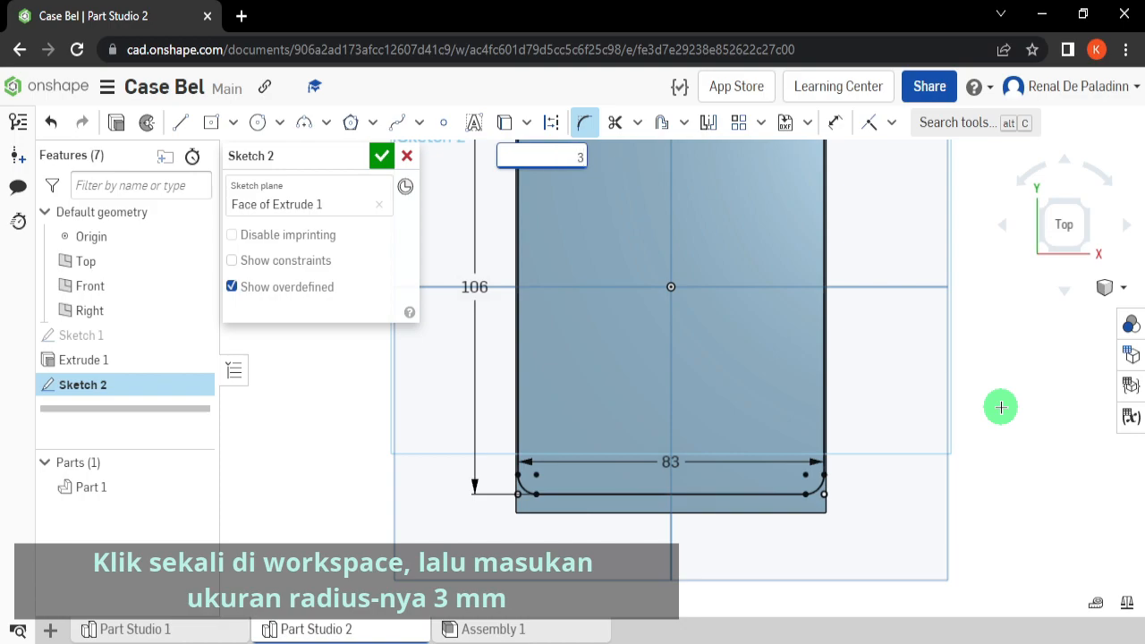
text(3)
key(Return)
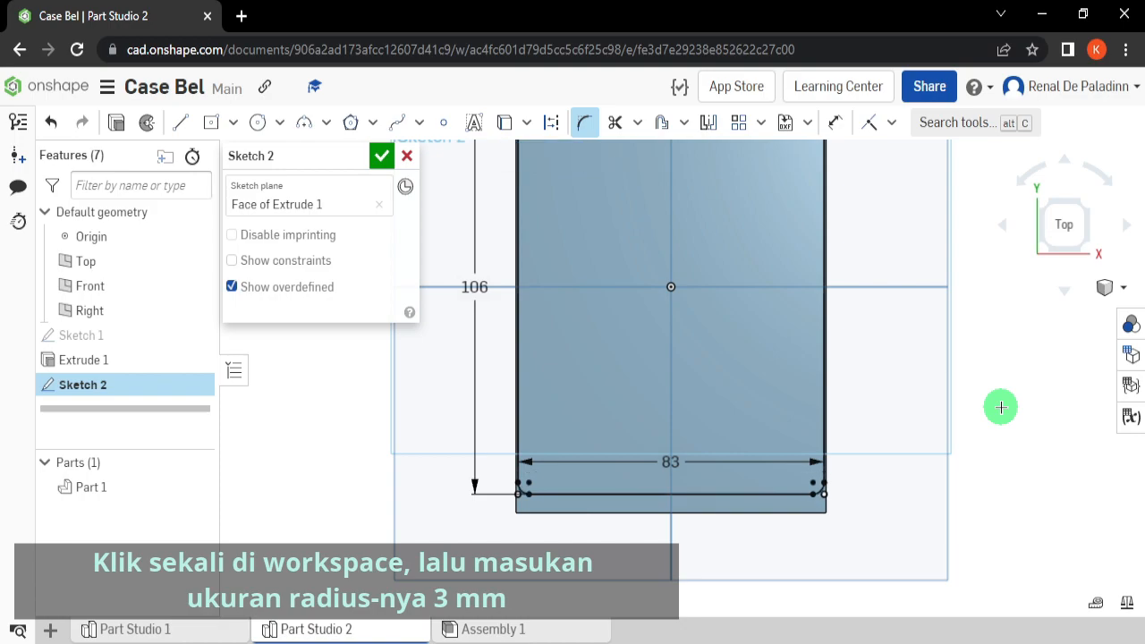
scroll(999, 405, down, 3)
click(383, 159)
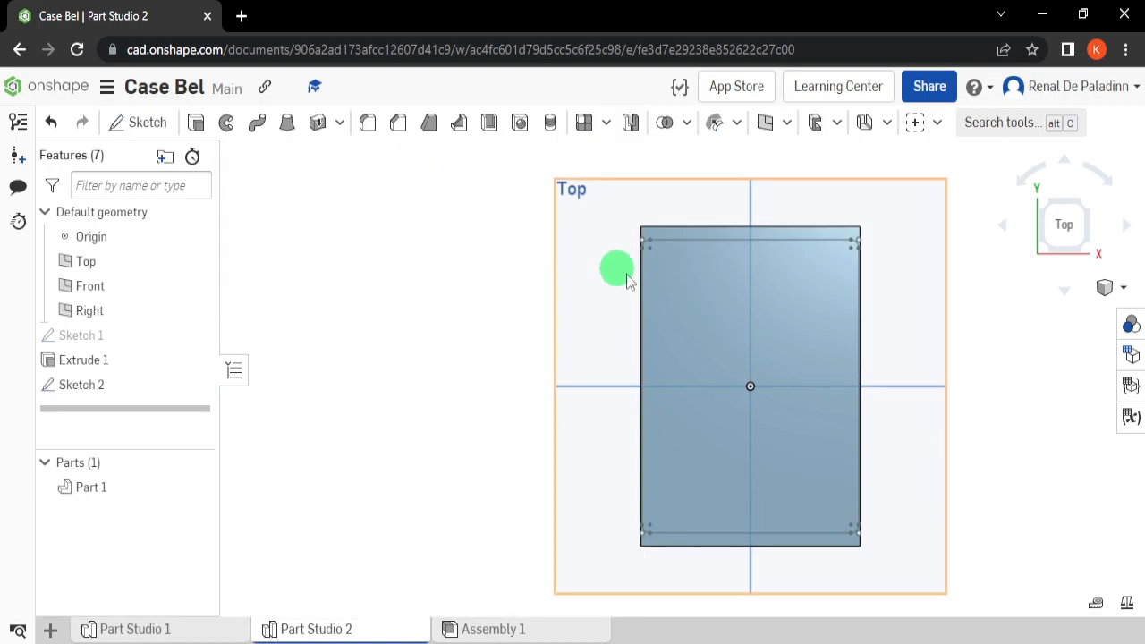
Step: Start a solid extrude that removes material from the border region outside the rounded rectangle
middle_drag(722, 361, 609, 294)
right_drag(608, 294, 618, 246)
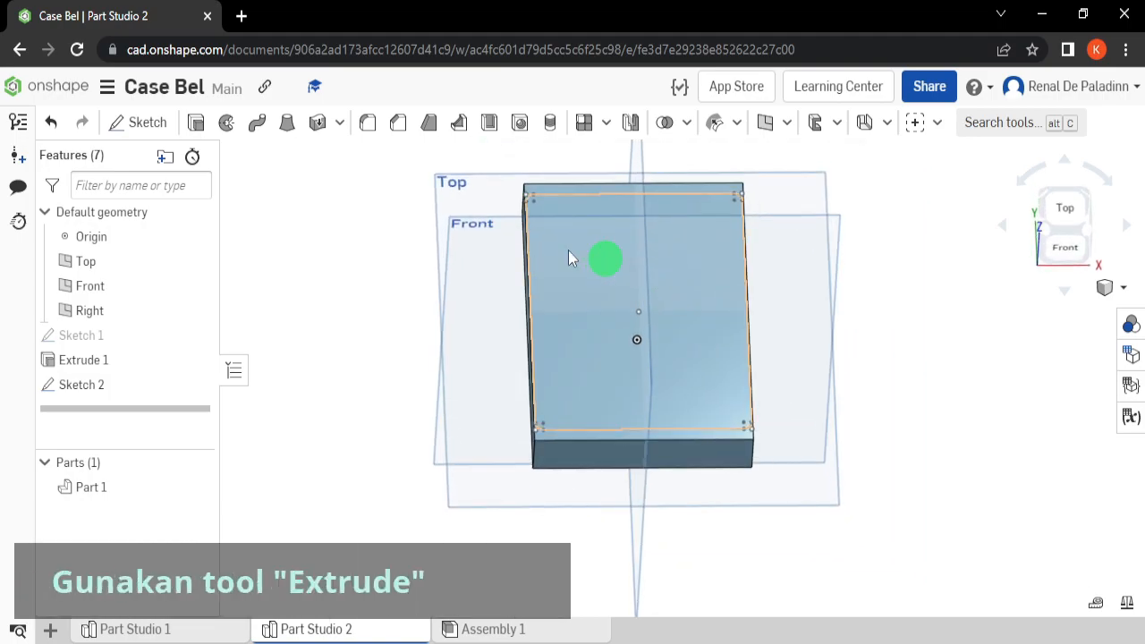
click(197, 125)
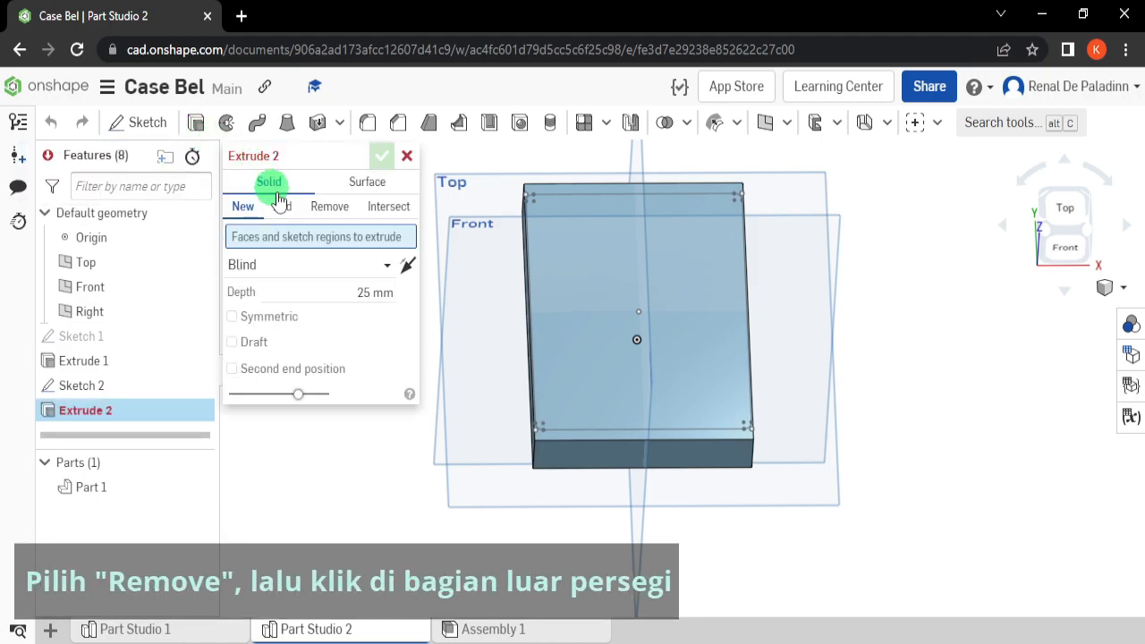
click(330, 207)
scroll(560, 207, up, 4)
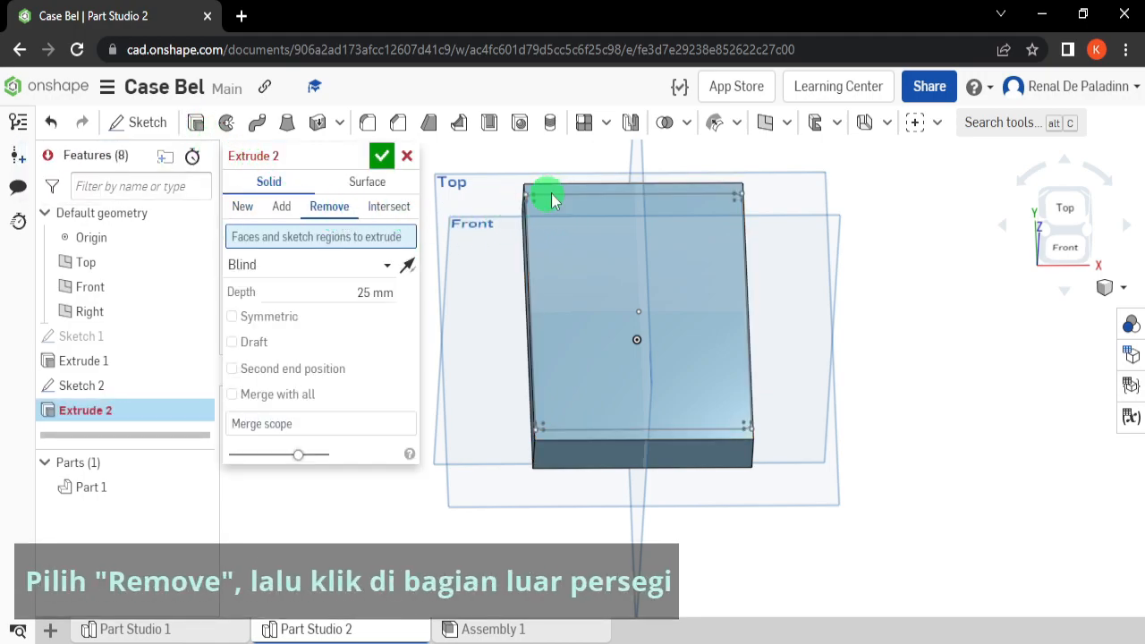
click(559, 185)
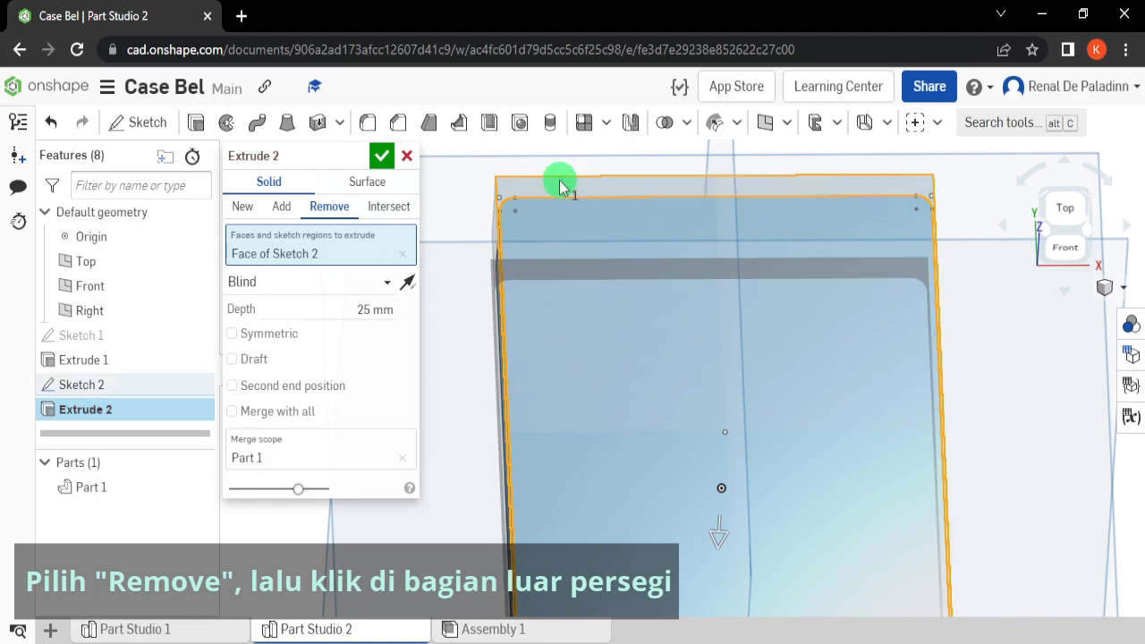
Step: Set the border cut's blind depth to 15.5 mm and finish the extrude
scroll(583, 245, down, 3)
mouse_move(583, 246)
right_down()
mouse_move(598, 241)
mouse_move(612, 396)
mouse_move(588, 402)
right_up()
scroll(575, 417, up, 3)
click(343, 308)
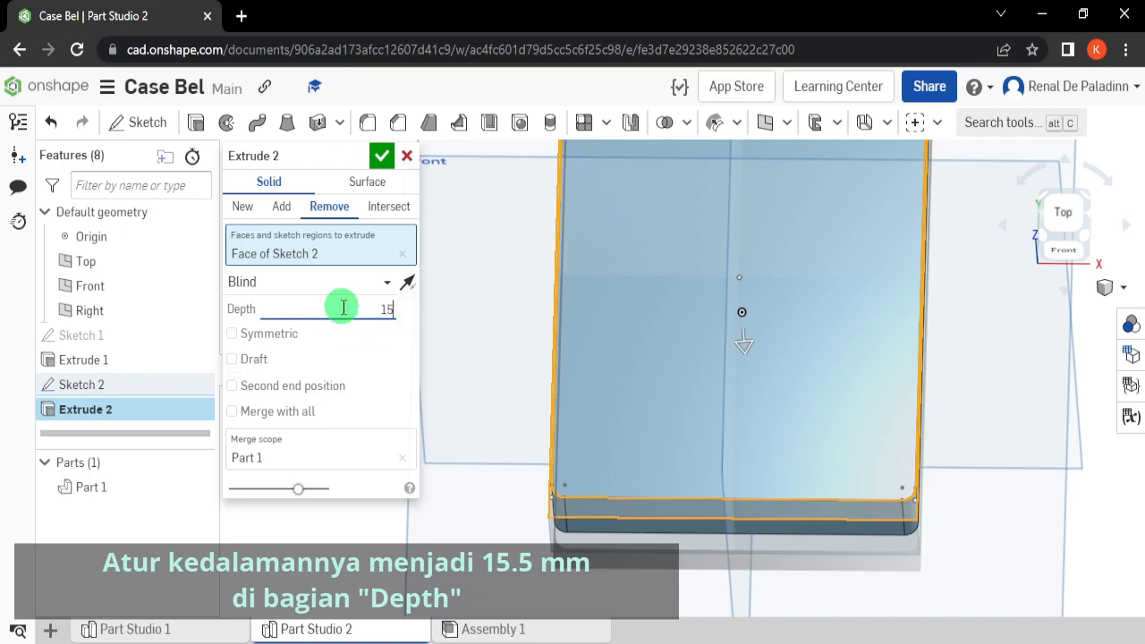
key(Return)
right_drag(549, 472, 578, 485)
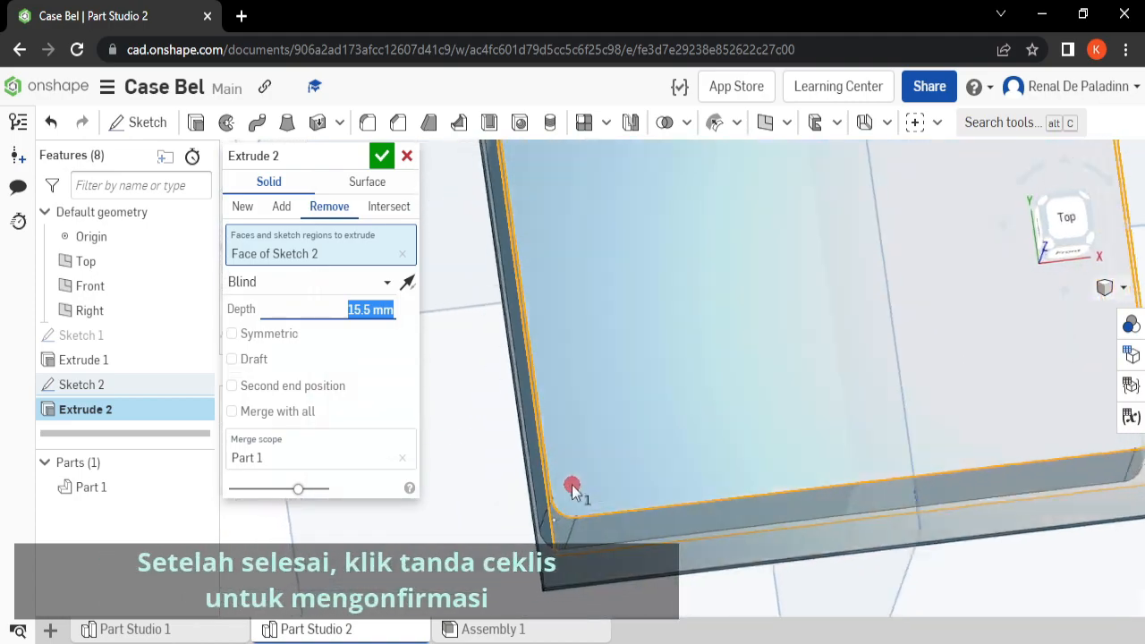
scroll(572, 485, down, 5)
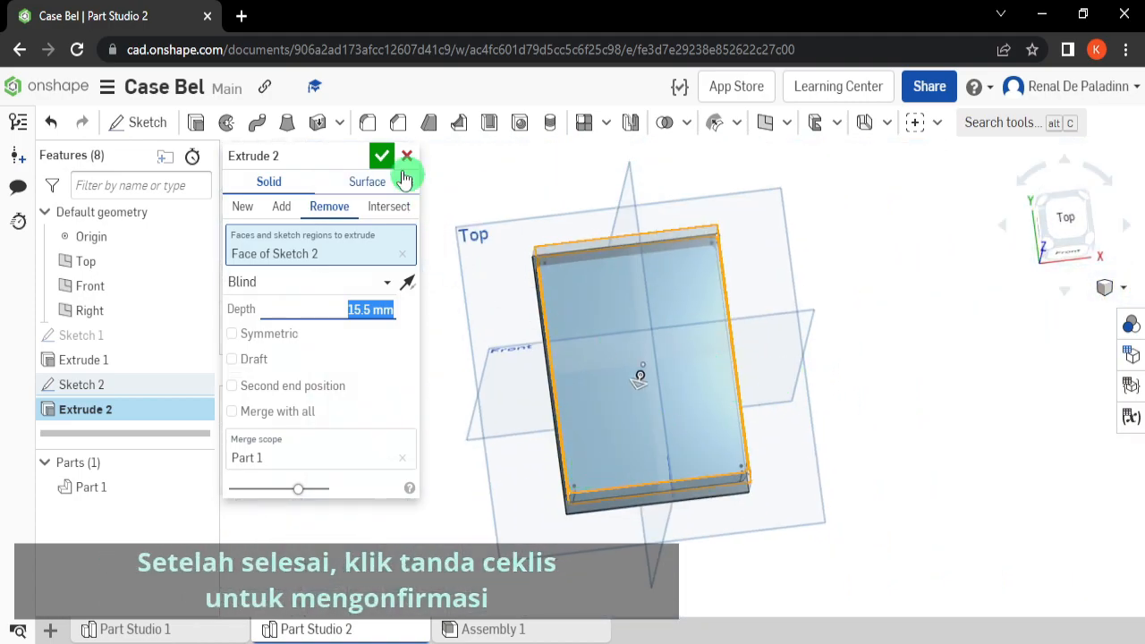
click(384, 157)
Step: Start an edge fillet with a 3 mm radius and select the base flange's front-left vertical corner edge
right_drag(468, 233, 668, 307)
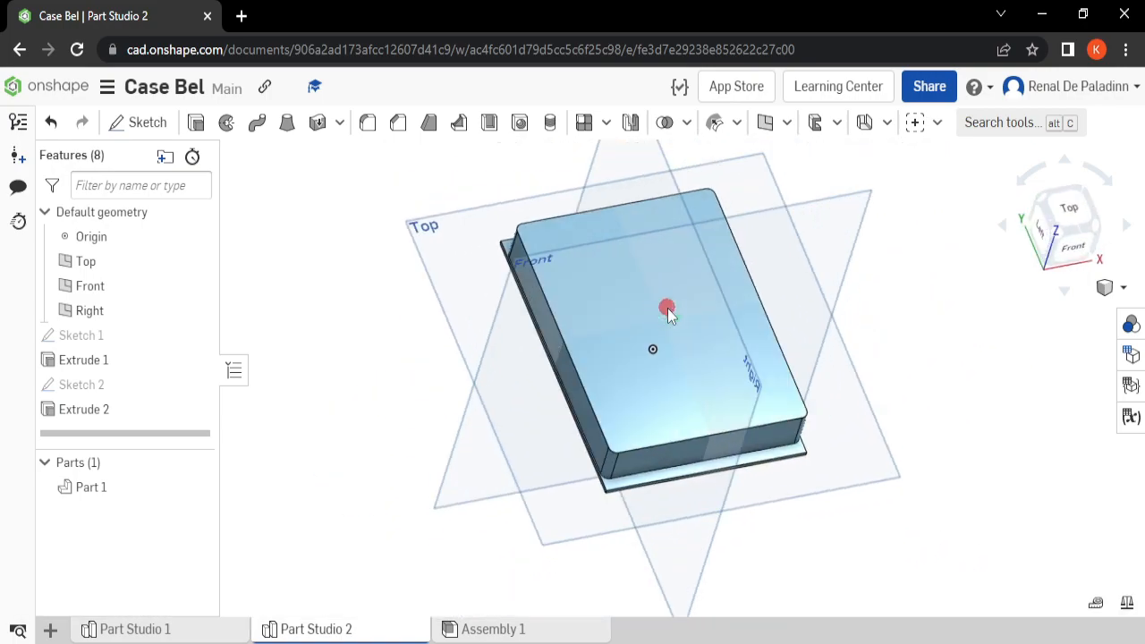
click(371, 125)
click(345, 316)
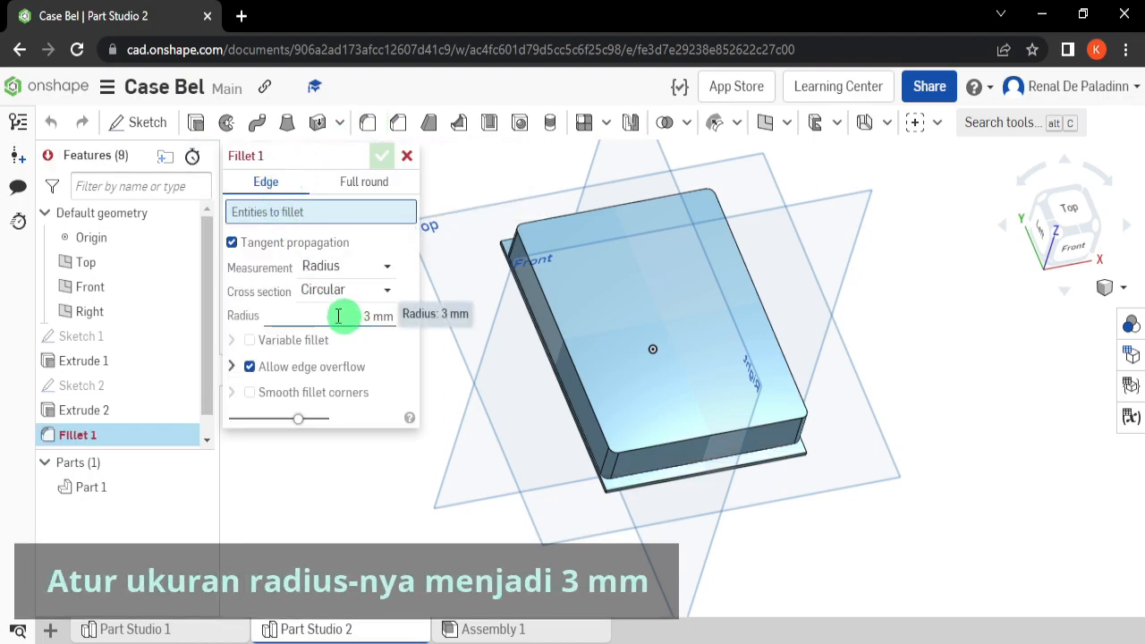
click(331, 315)
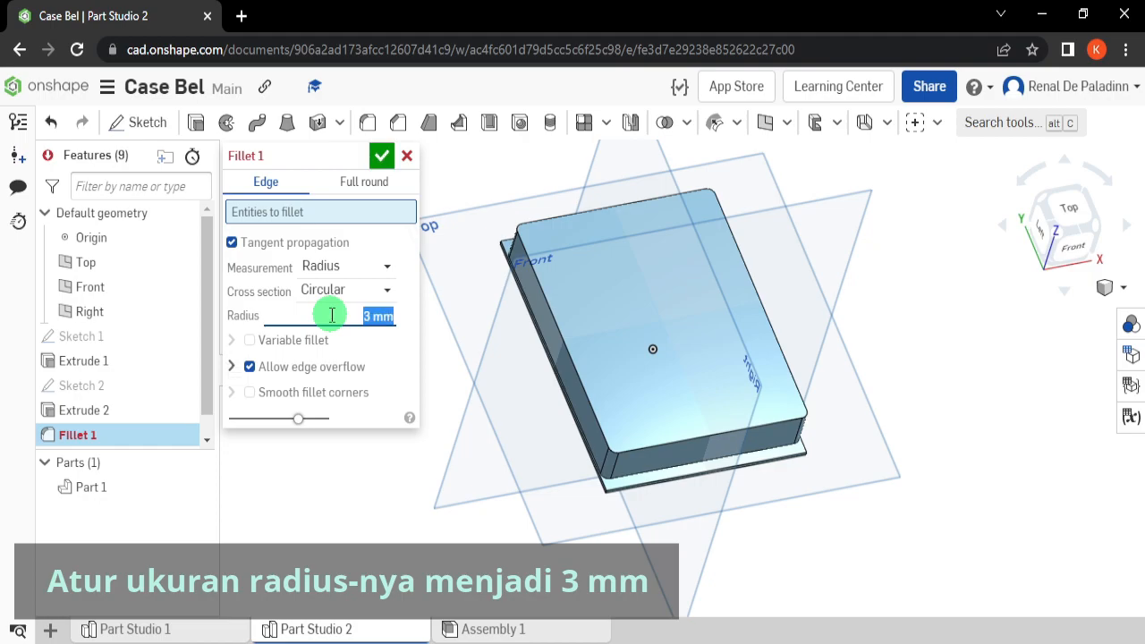
scroll(644, 486, down, 10)
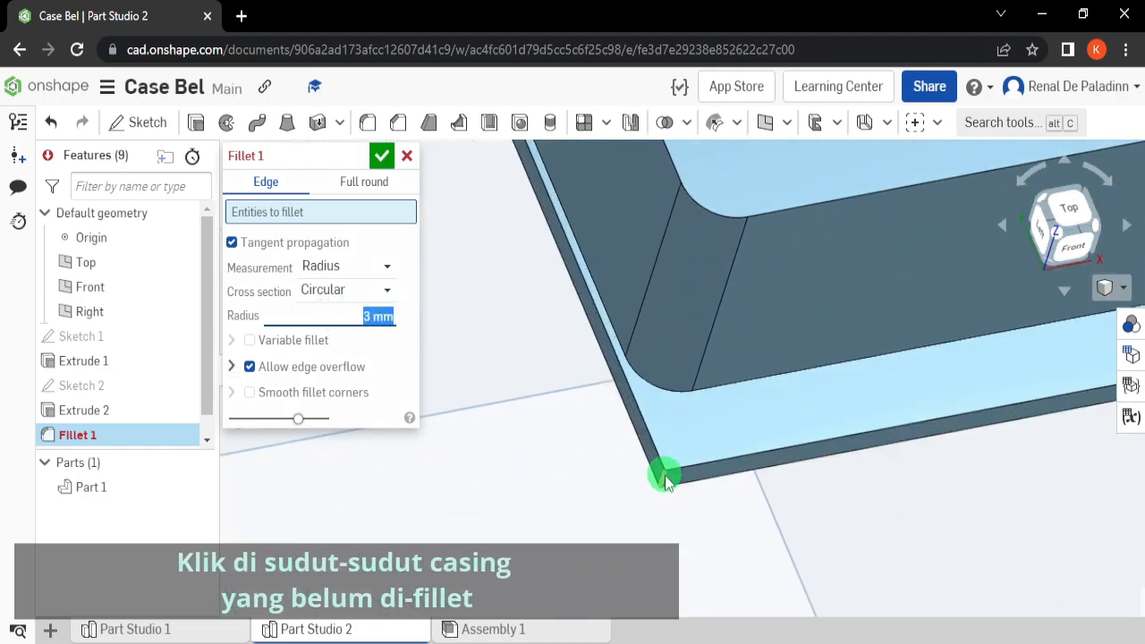
click(665, 482)
Step: Add the base flange's front-right and back-right vertical corner edges to the fillet
scroll(660, 467, up, 5)
right_drag(659, 467, 772, 464)
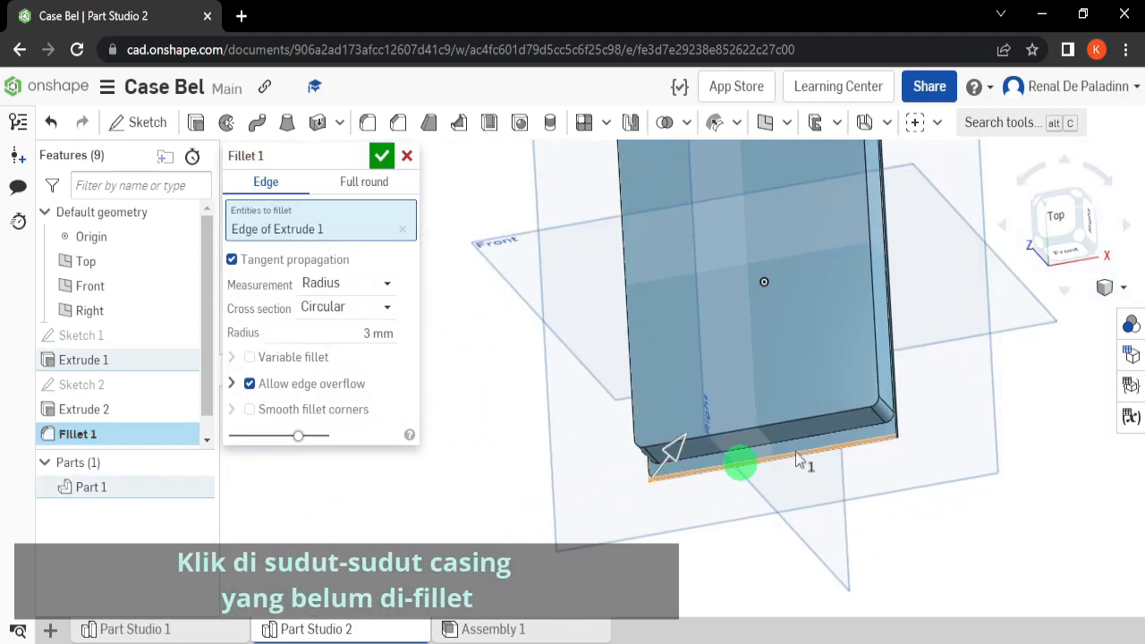
scroll(889, 435, down, 4)
scroll(933, 450, down, 4)
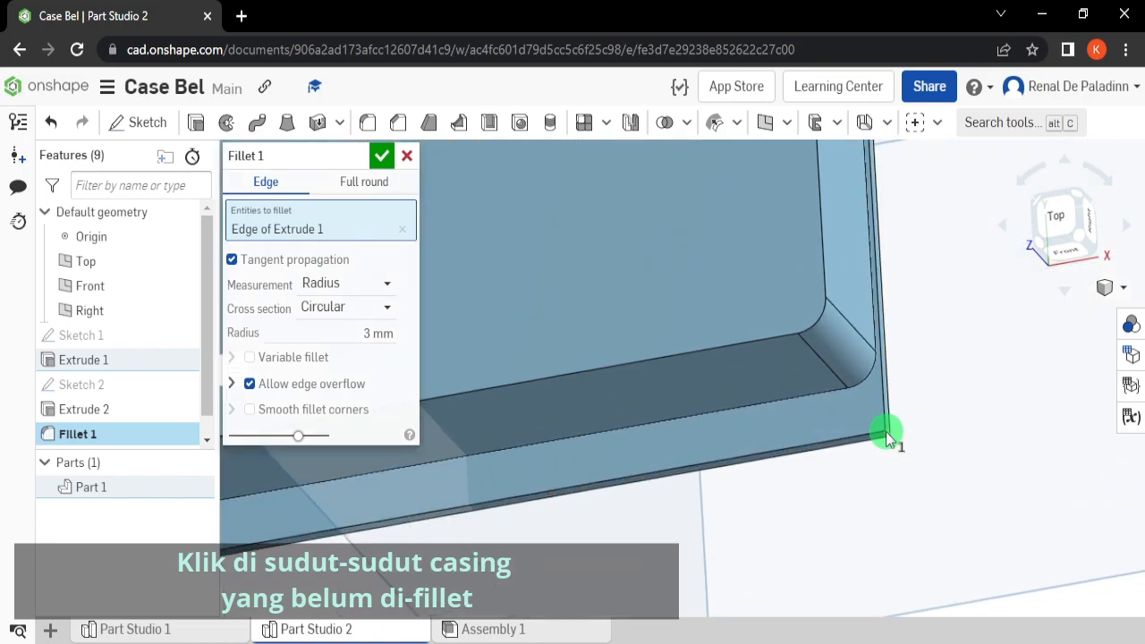
click(886, 436)
scroll(935, 394, up, 5)
right_drag(934, 296, 1002, 314)
scroll(938, 282, down, 5)
click(933, 302)
Step: Add the flange's back-left vertical corner edge and finish the fillet
scroll(936, 299, up, 5)
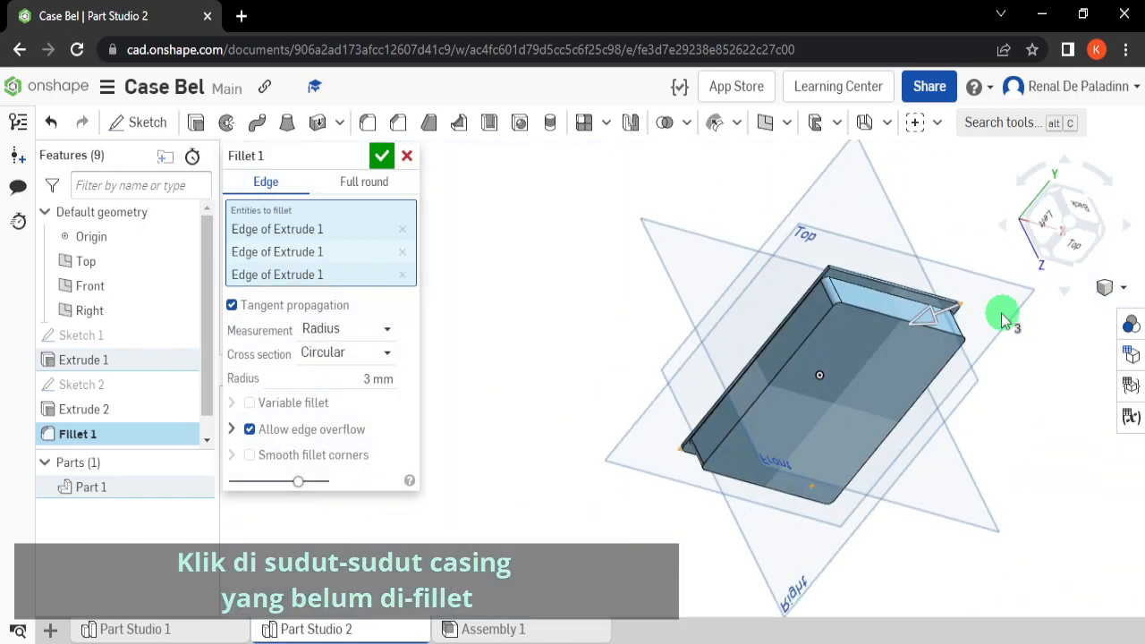
scroll(818, 271, down, 5)
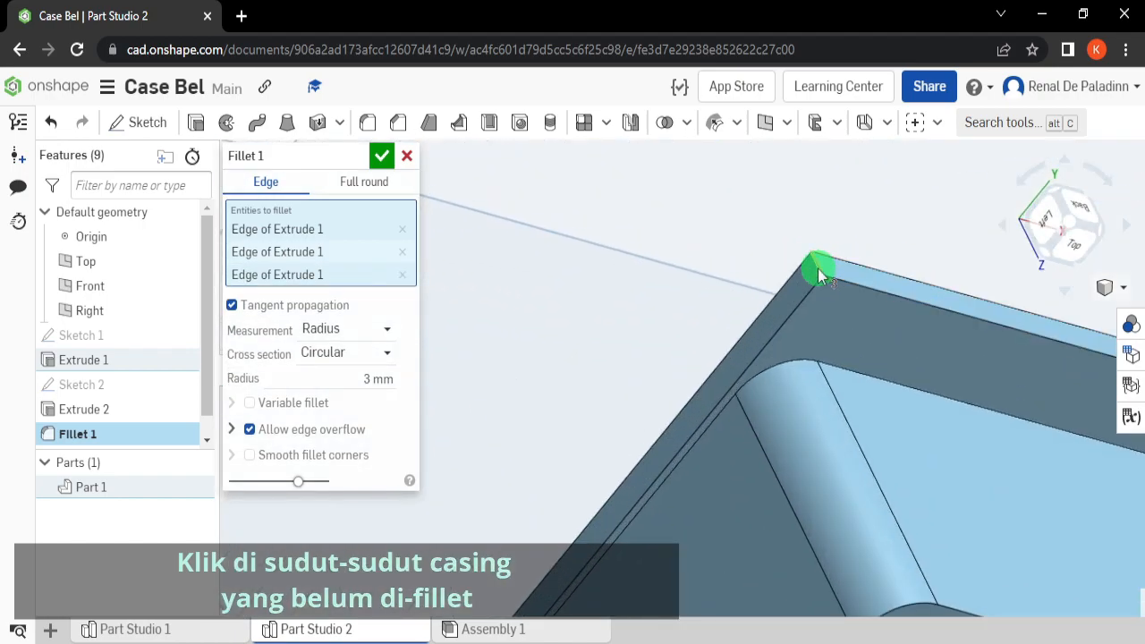
click(818, 266)
click(1068, 242)
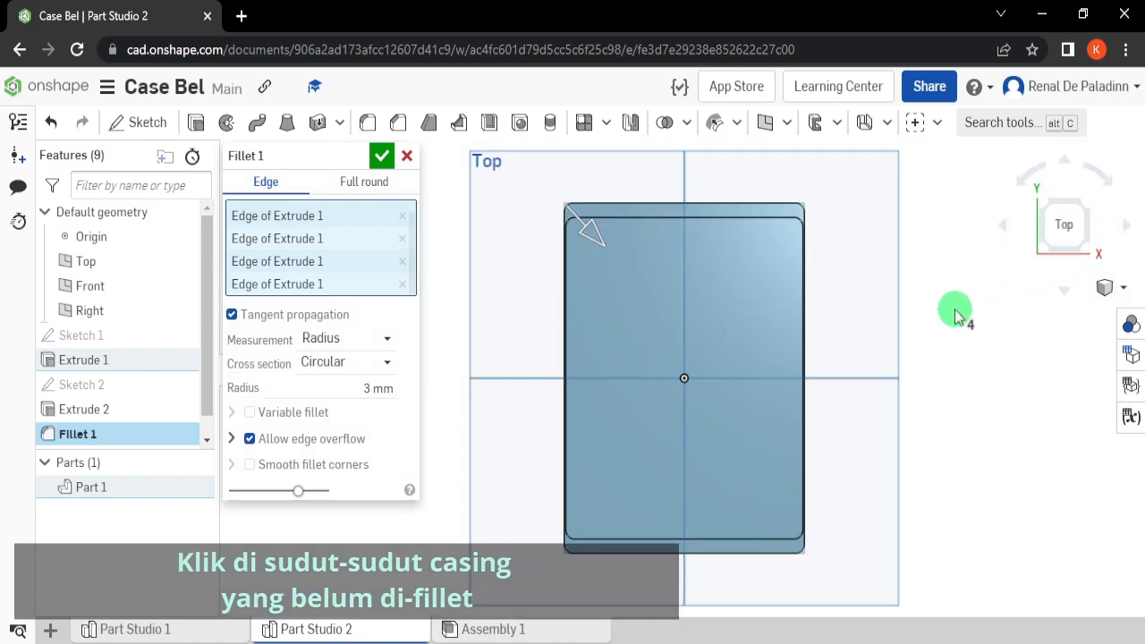
click(382, 159)
Step: Start a new sketch on the case's raised top face and view it normal to the sketch plane
mouse_move(677, 371)
right_down()
mouse_move(704, 384)
mouse_move(670, 373)
mouse_move(682, 350)
right_up()
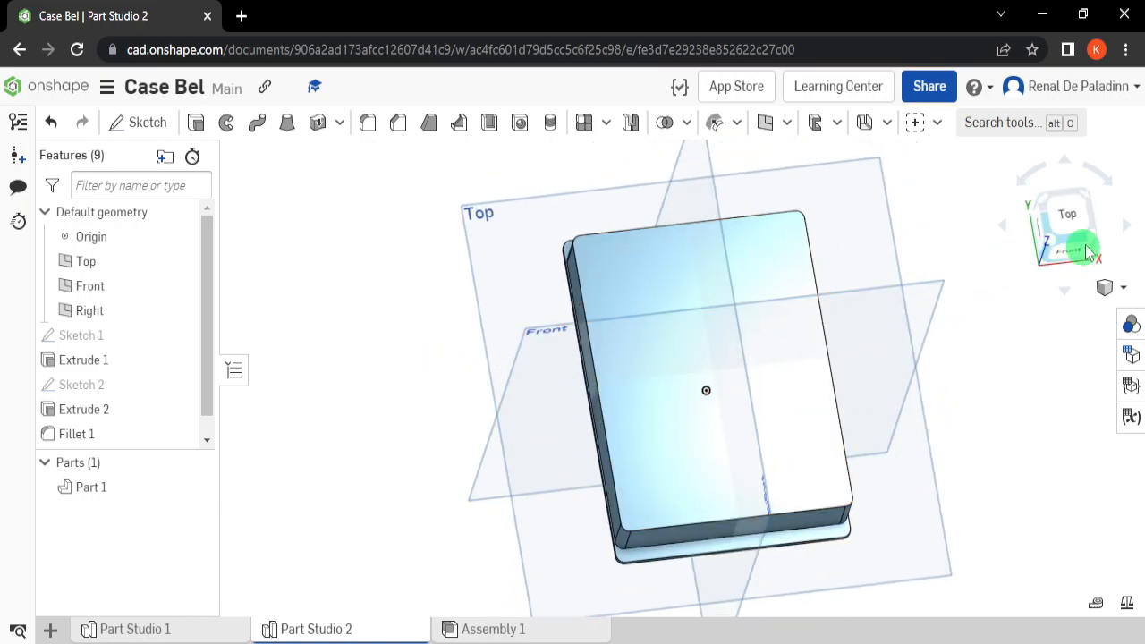
click(1092, 237)
right_drag(885, 318, 1018, 280)
middle_drag(1018, 280, 988, 305)
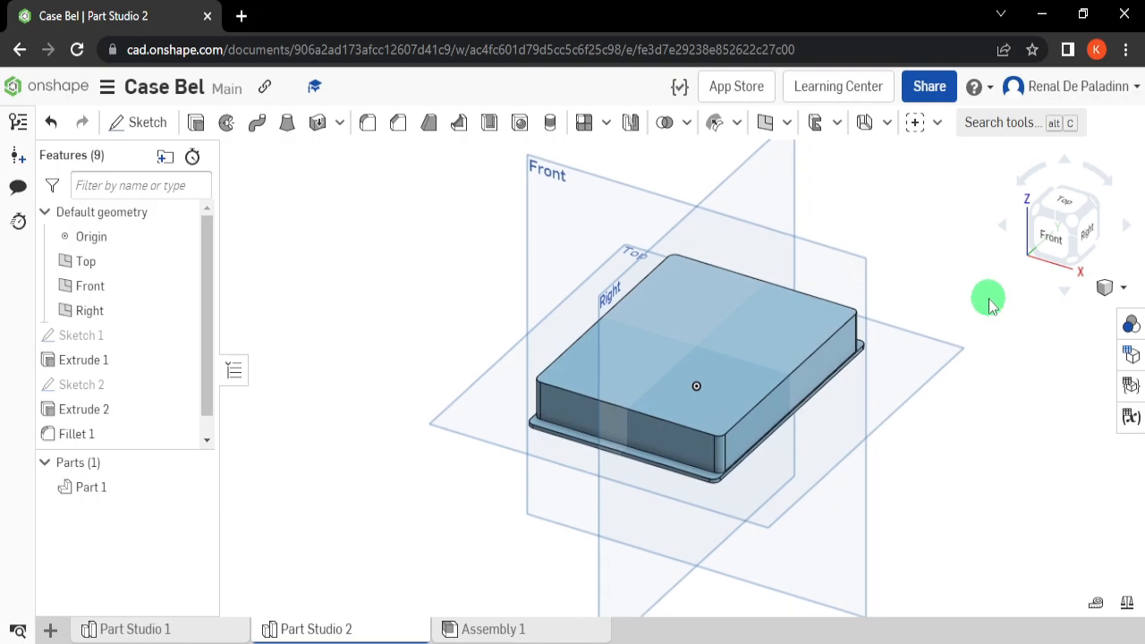
click(1066, 228)
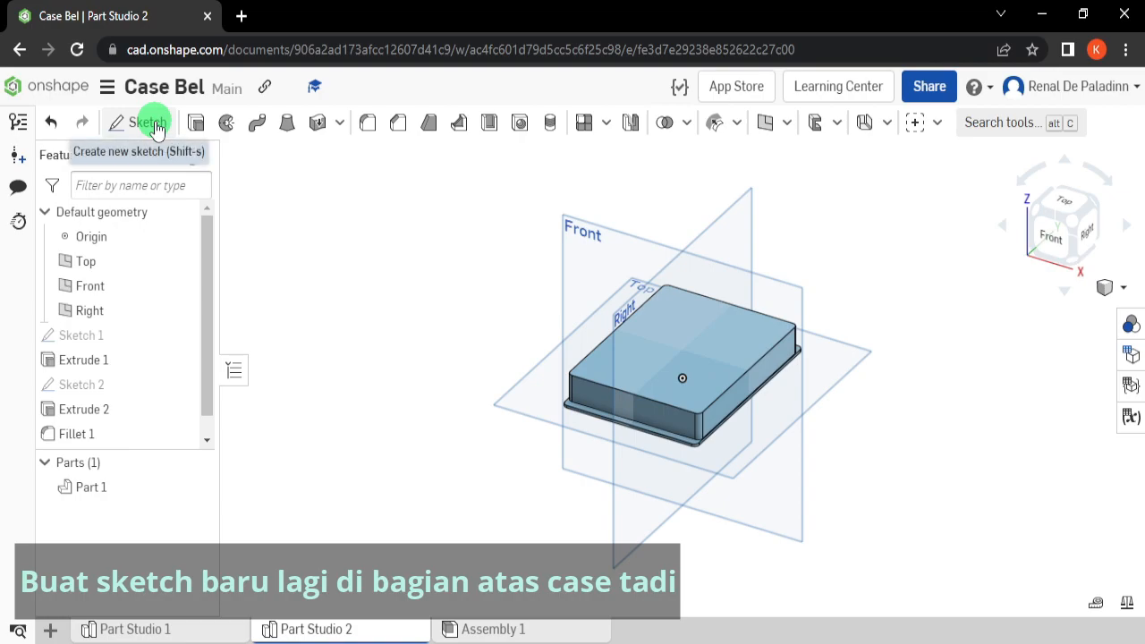
click(151, 124)
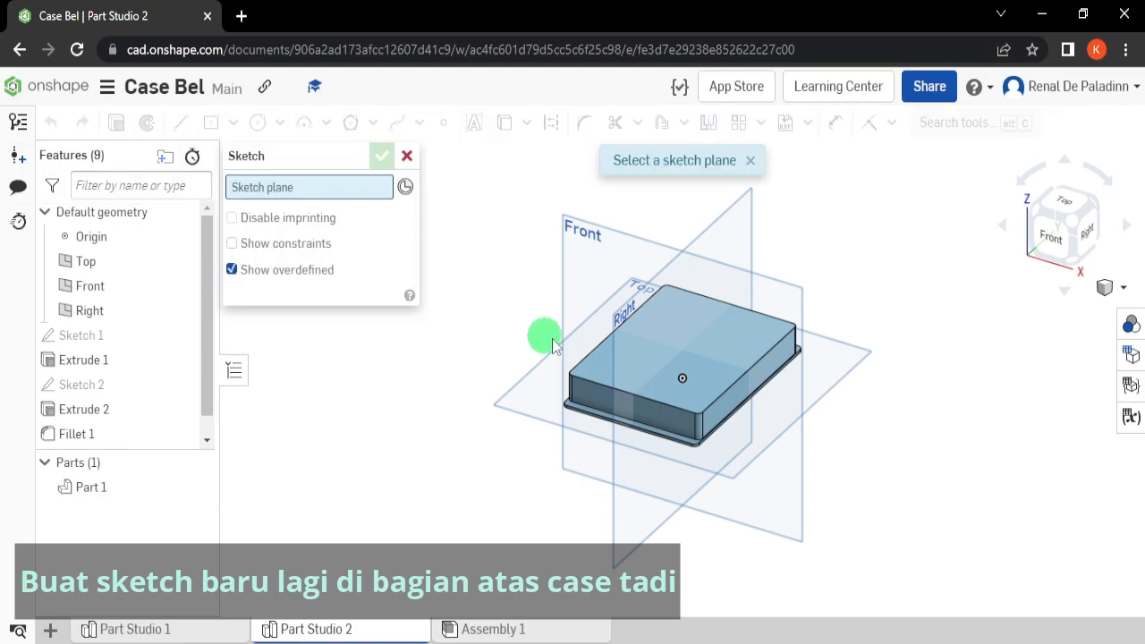
click(611, 377)
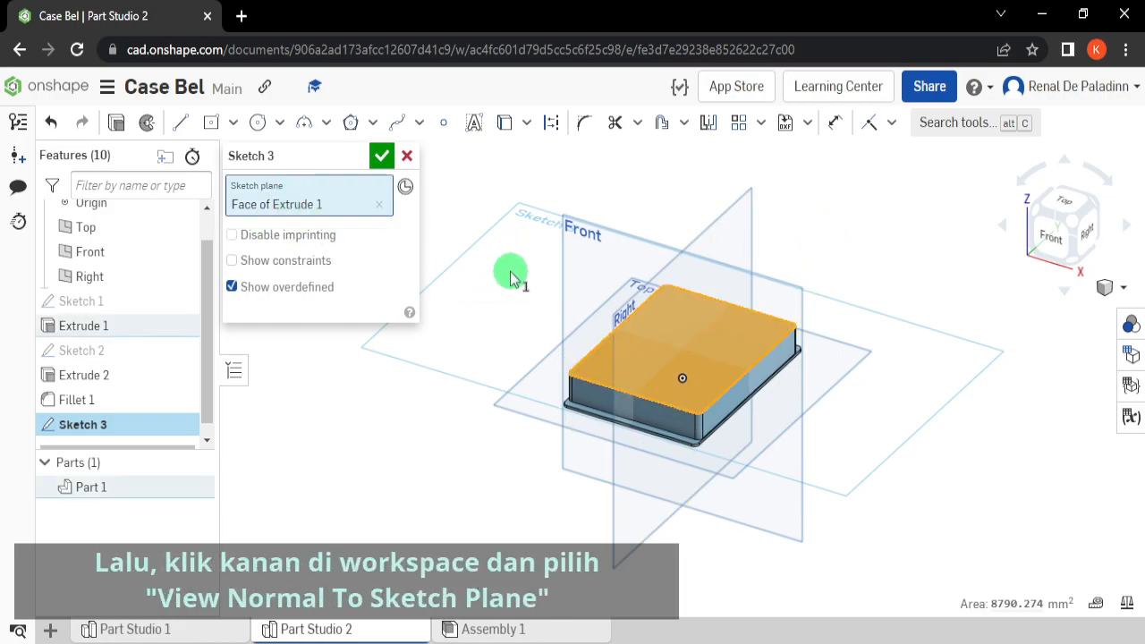
right_click(525, 219)
click(597, 383)
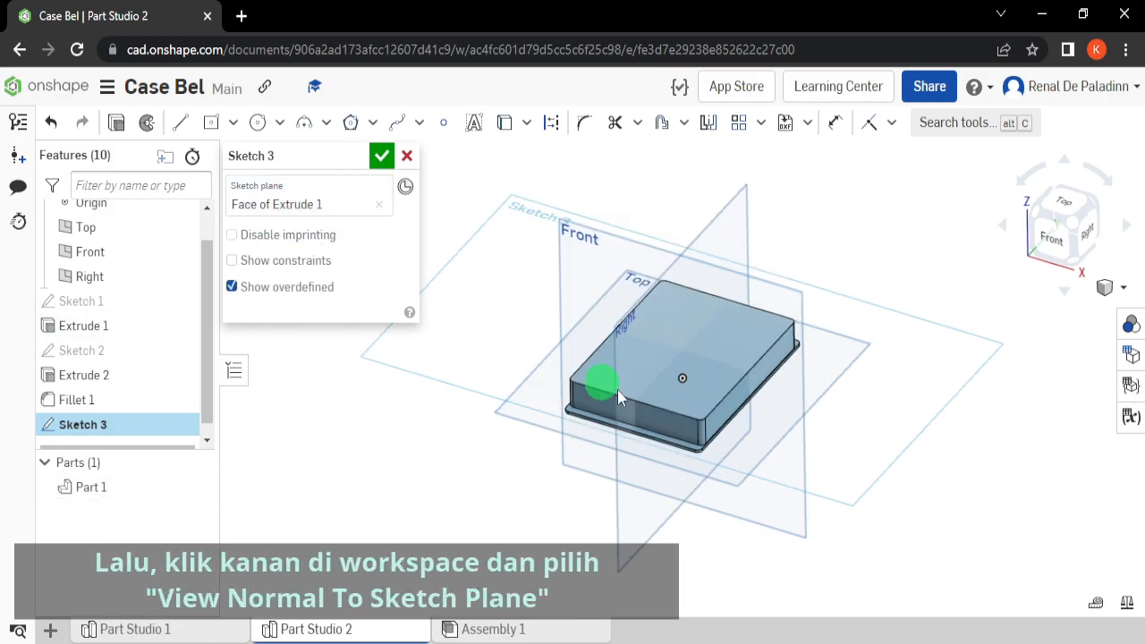
Step: Sketch a corner rectangle about 30 mm wide and 13 mm high in the upper-right area of the top face
scroll(909, 433, up, 1)
middle_drag(910, 433, 984, 424)
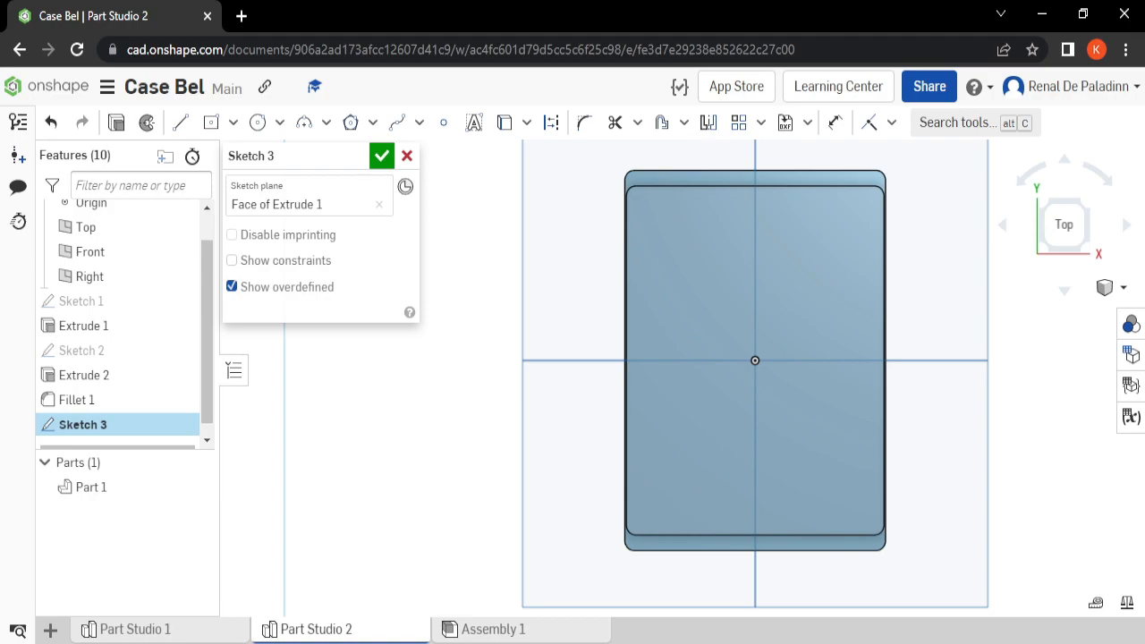
middle_drag(787, 498, 787, 552)
scroll(801, 439, up, 2)
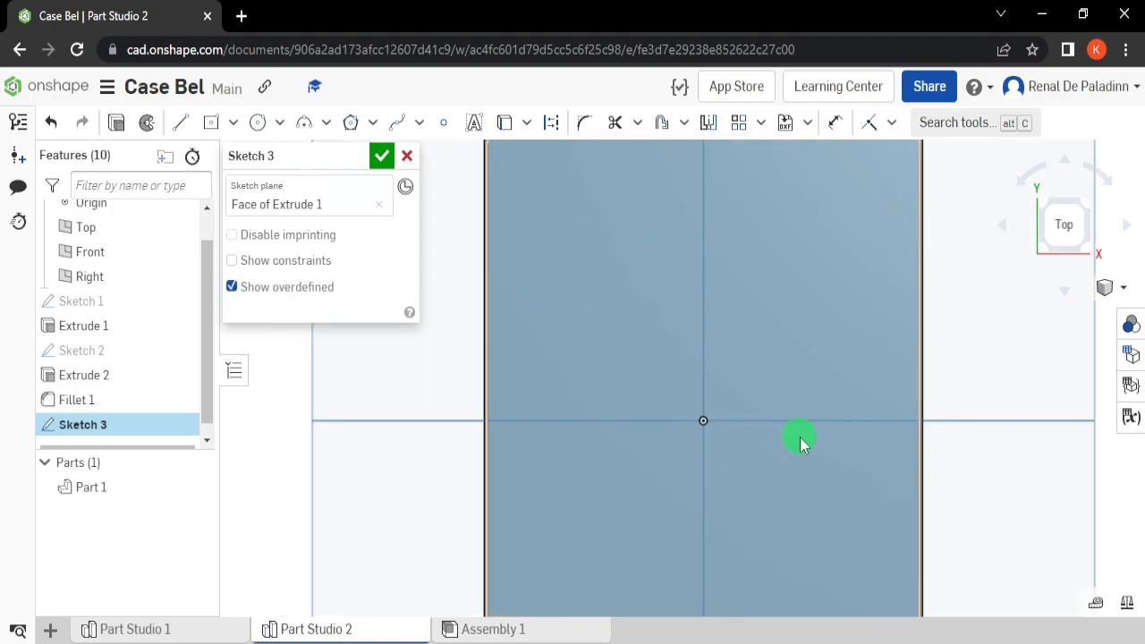
scroll(800, 439, up, 1)
middle_drag(800, 440, 769, 520)
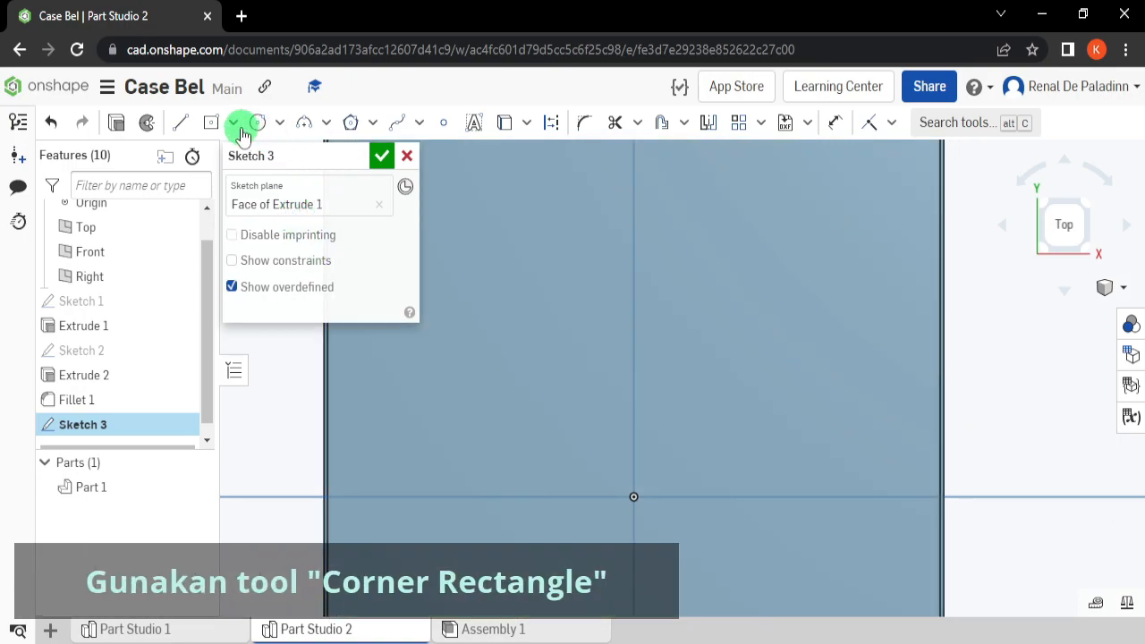
click(233, 123)
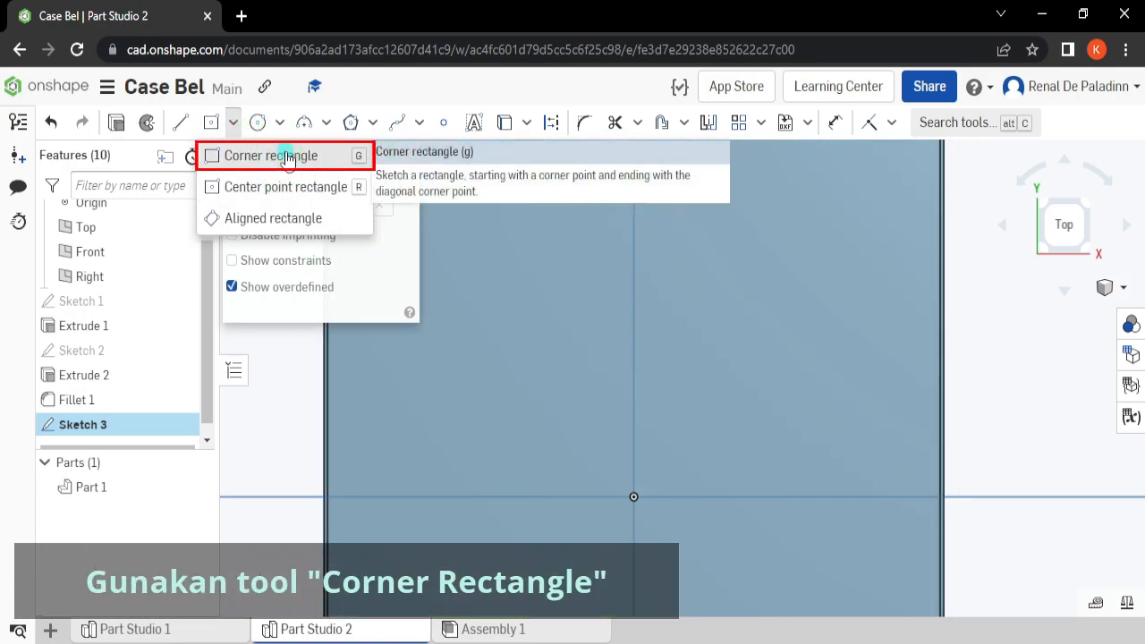
click(277, 156)
scroll(659, 281, down, 2)
scroll(659, 281, down, 1)
click(633, 273)
click(784, 336)
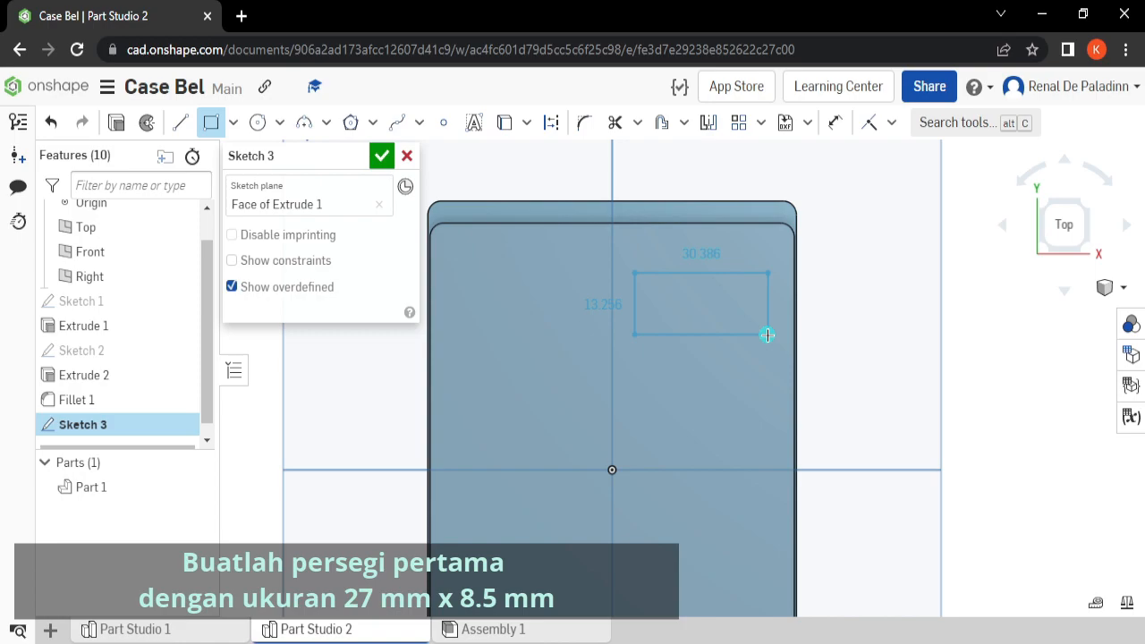
click(768, 335)
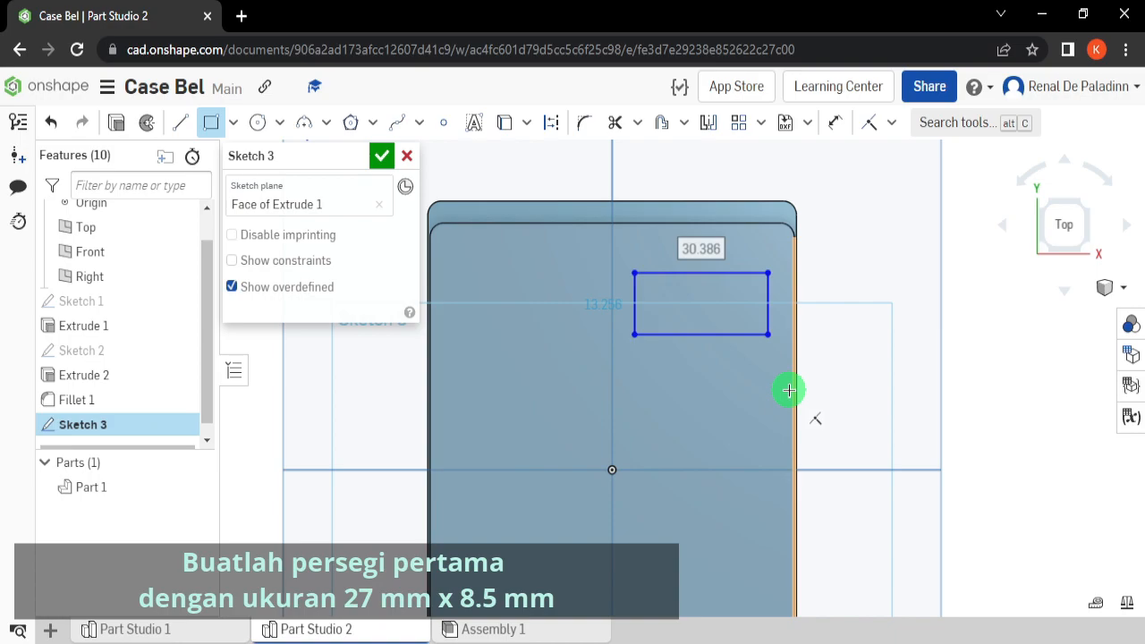
Step: Set the rectangle's width to 27 mm and its height to 8.5 mm
text(27)
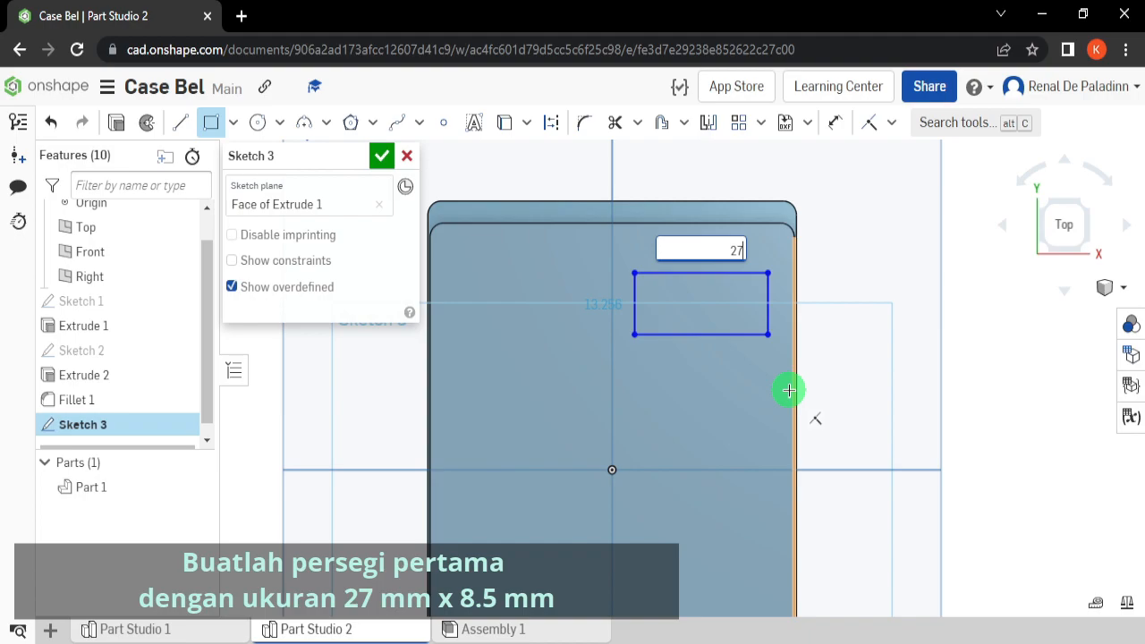
key(Return)
text(8.5)
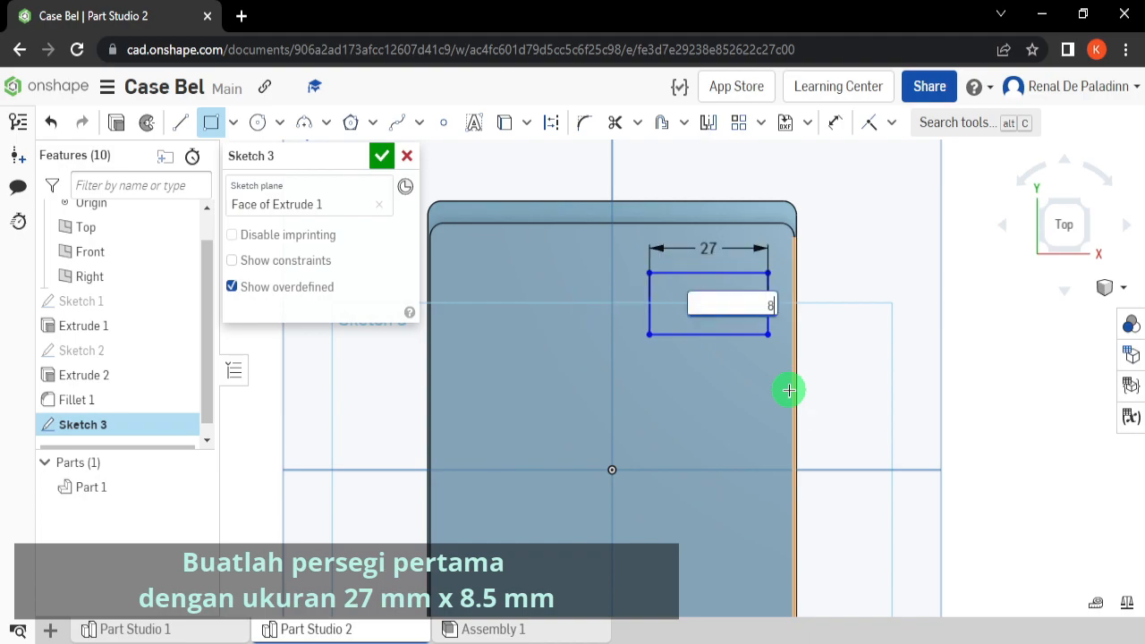
key(Return)
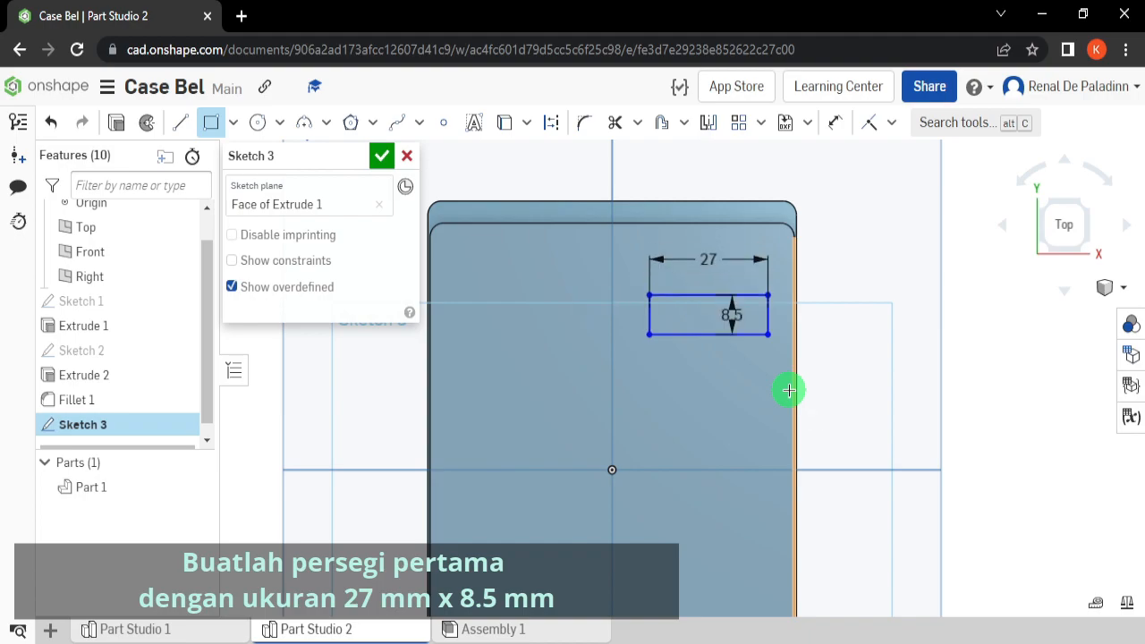
Step: Dimension the rectangle's right side 0.5 mm from the case's outermost right edge
scroll(814, 304, up, 3)
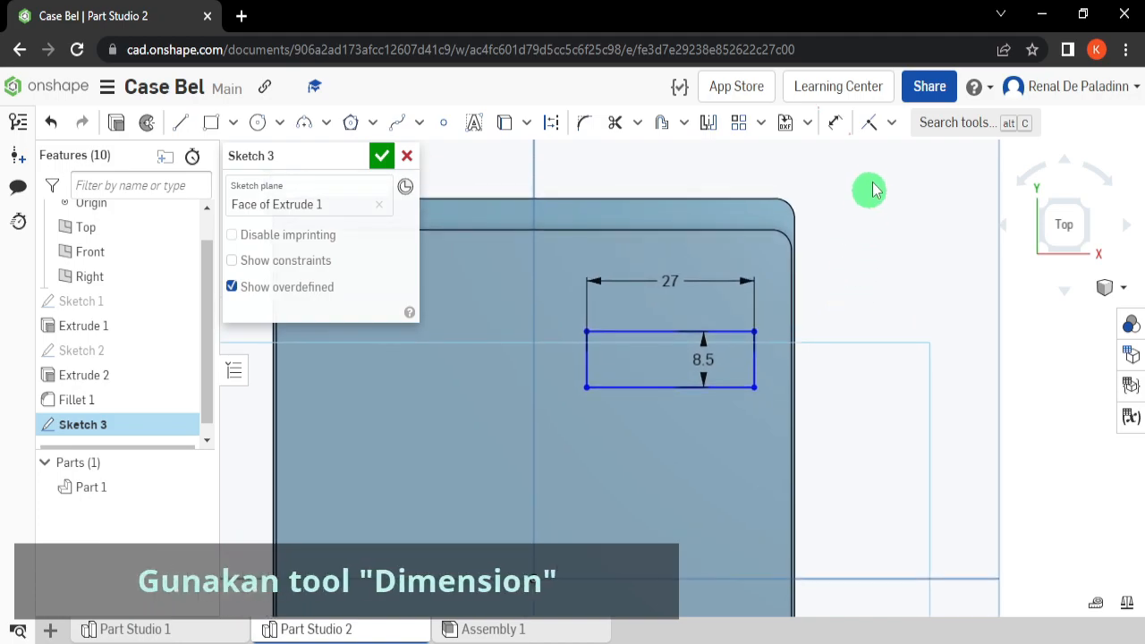
click(836, 125)
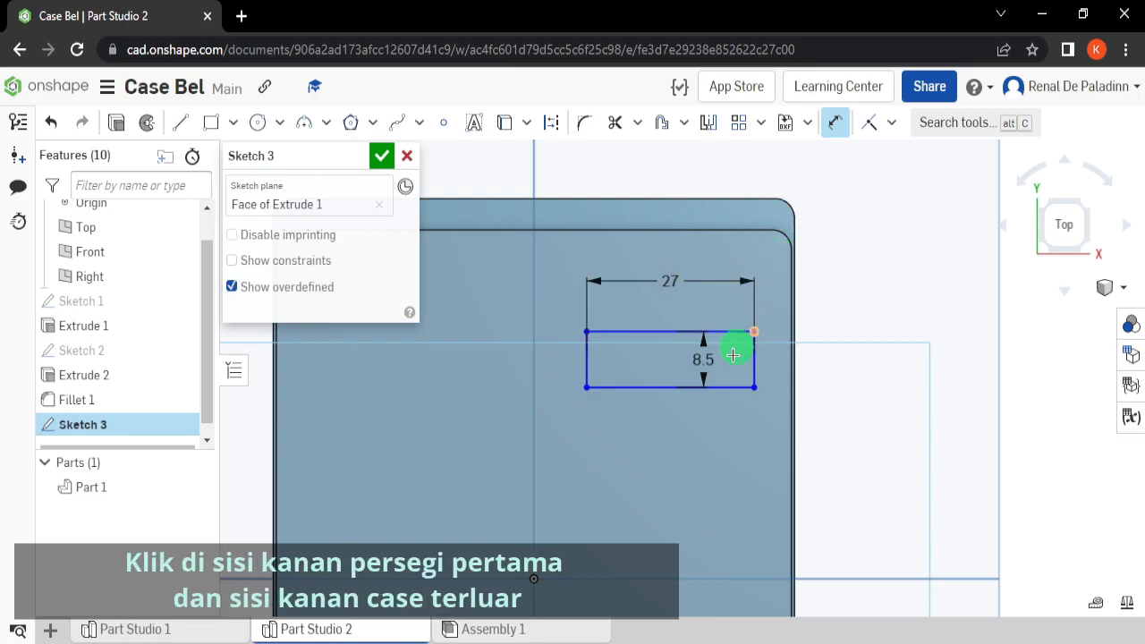
click(753, 358)
scroll(780, 367, up, 3)
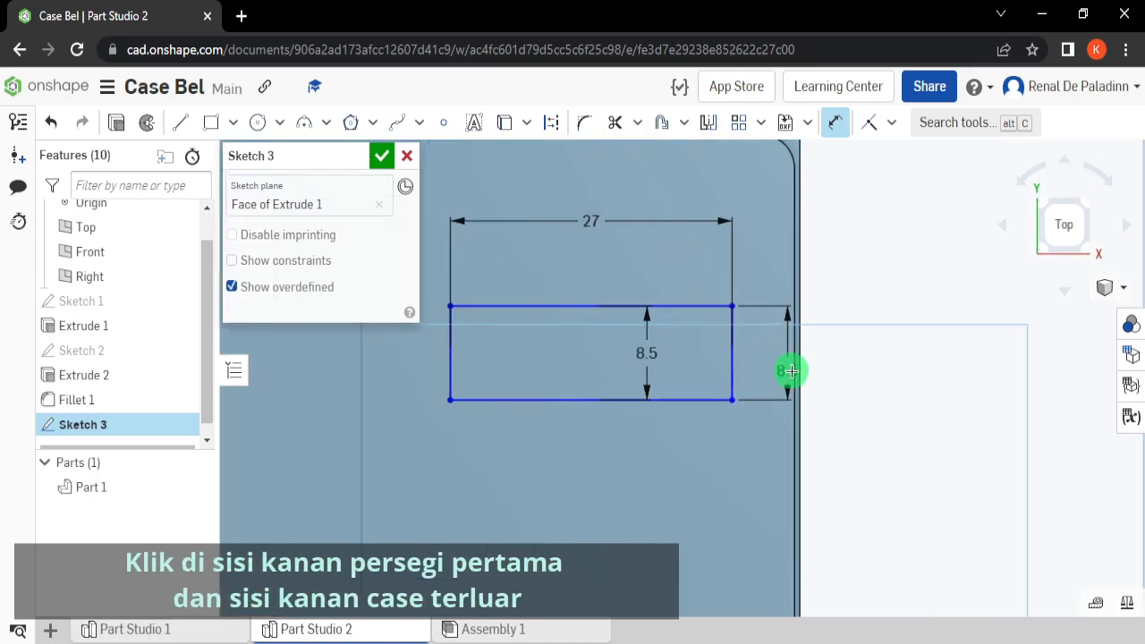
scroll(801, 371, up, 3)
click(801, 370)
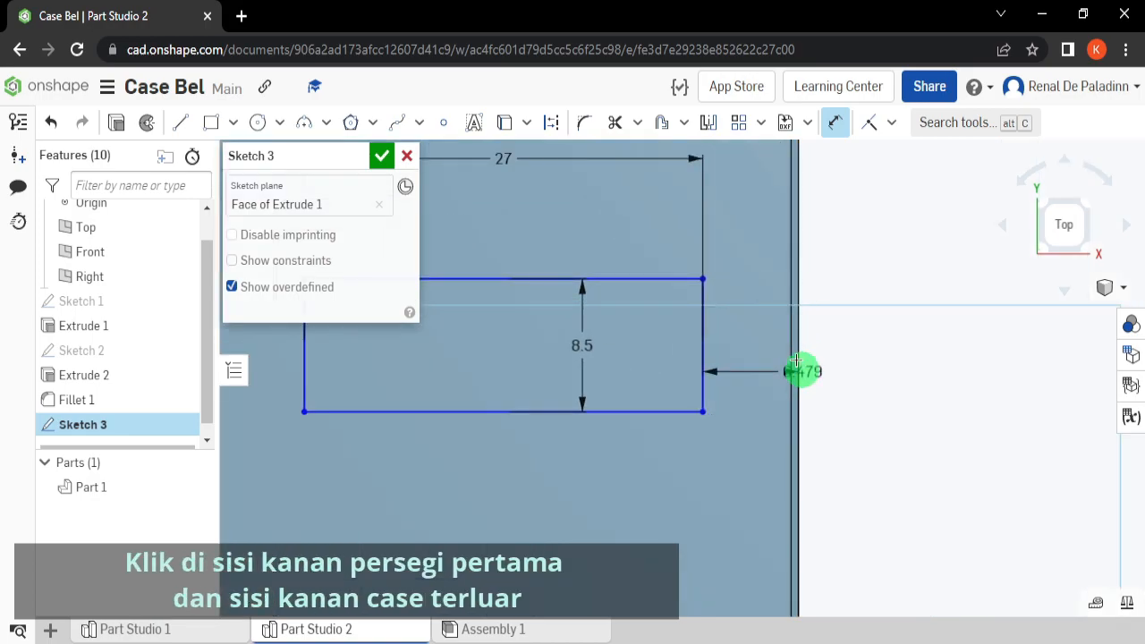
click(760, 233)
text(0.5)
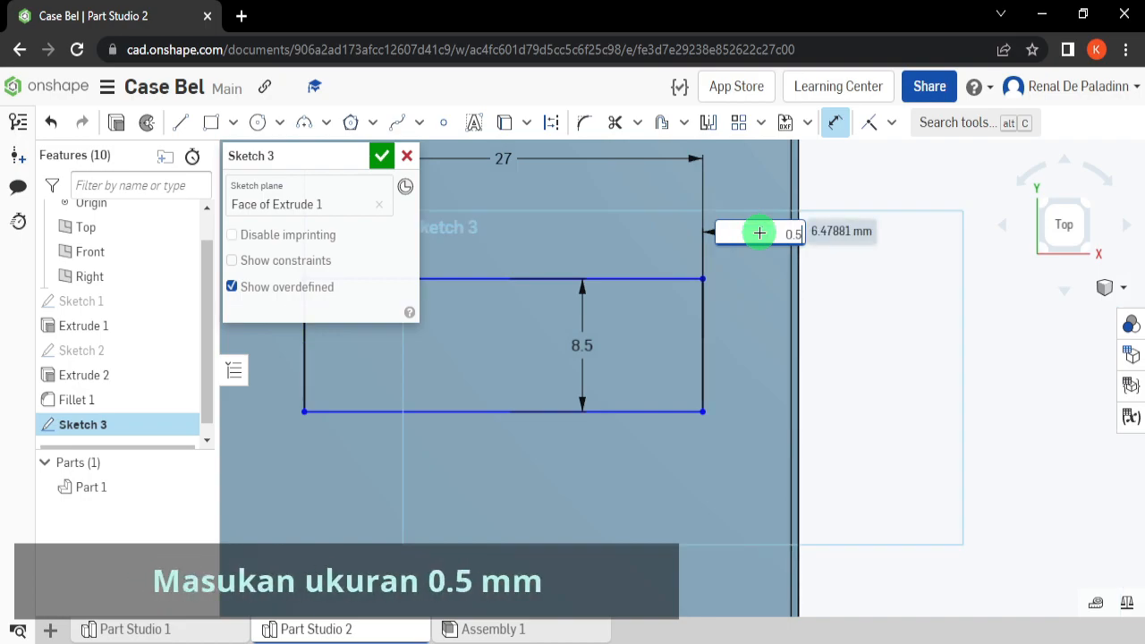
key(Return)
Step: Dimension the rectangle's top side 4.75 mm from the case's outermost top edge and leave the Dimension tool
click(733, 278)
scroll(736, 383, down, 2)
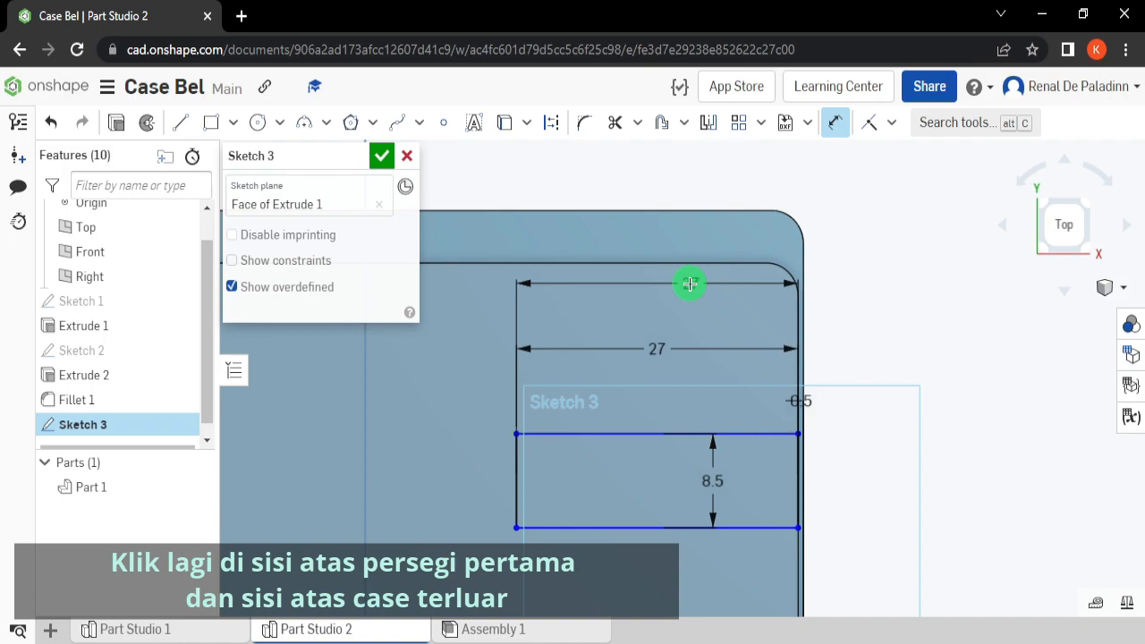
click(680, 212)
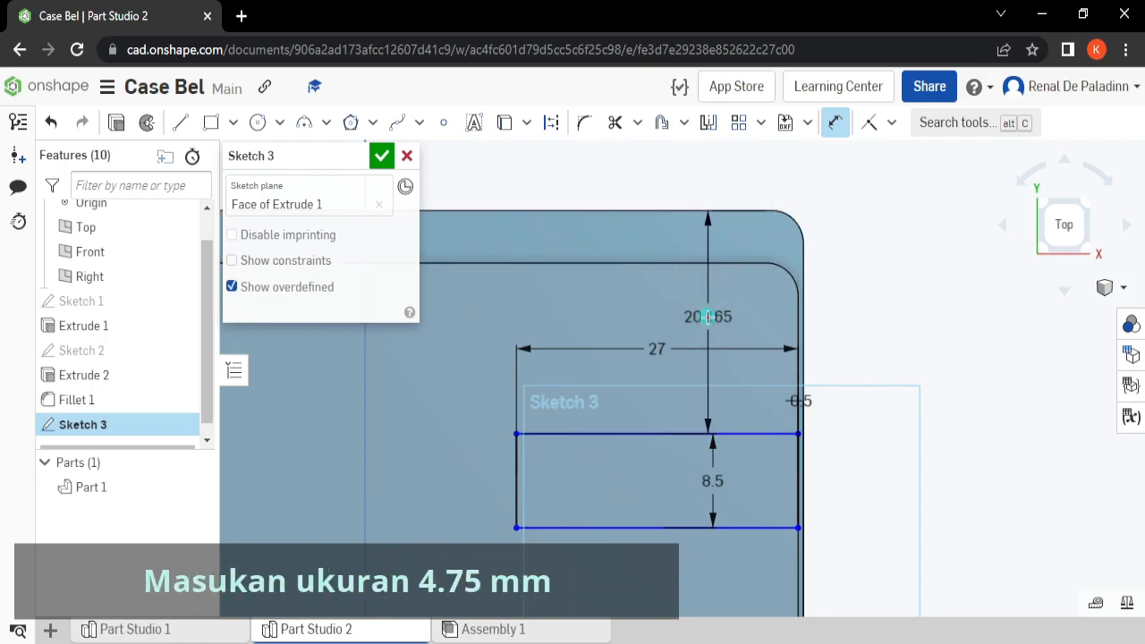
click(709, 319)
text(4.75)
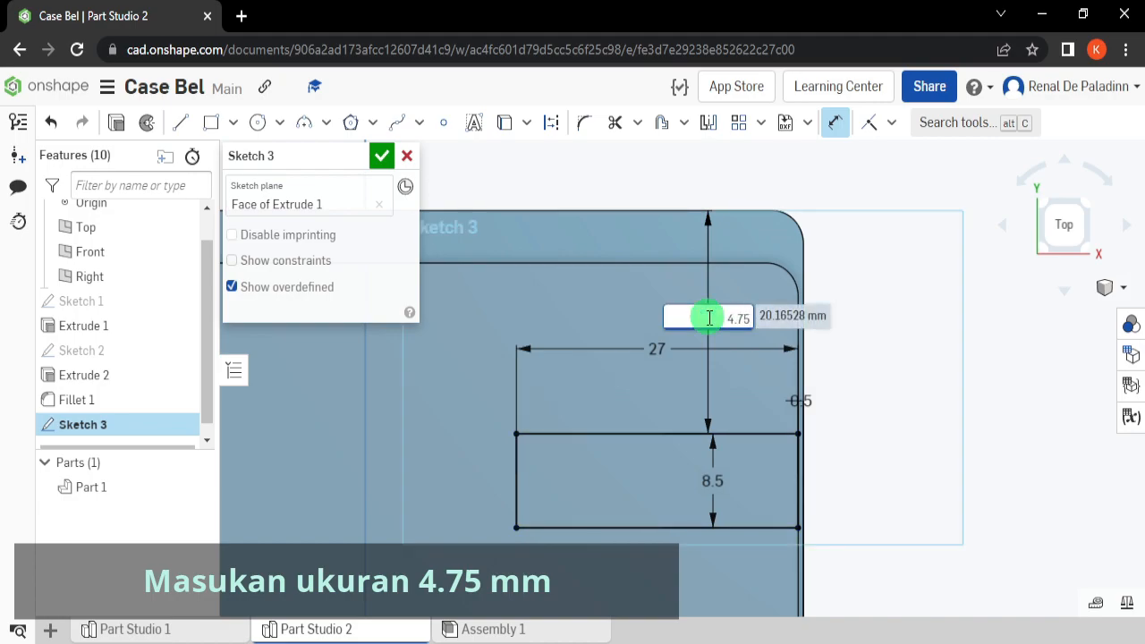
key(Return)
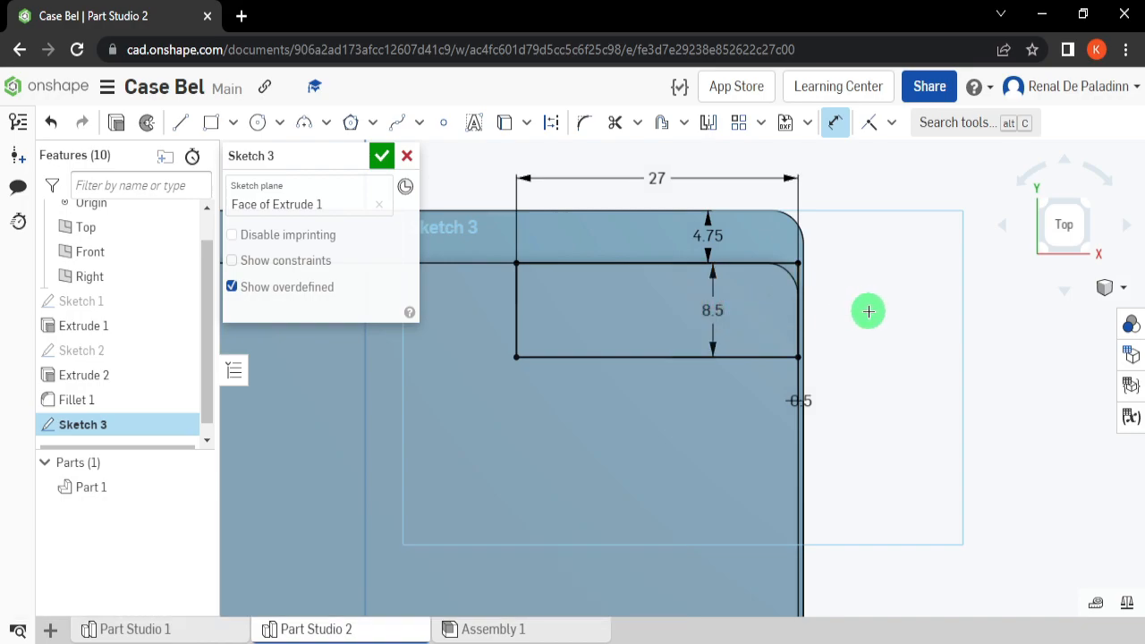
scroll(869, 312, up, 1)
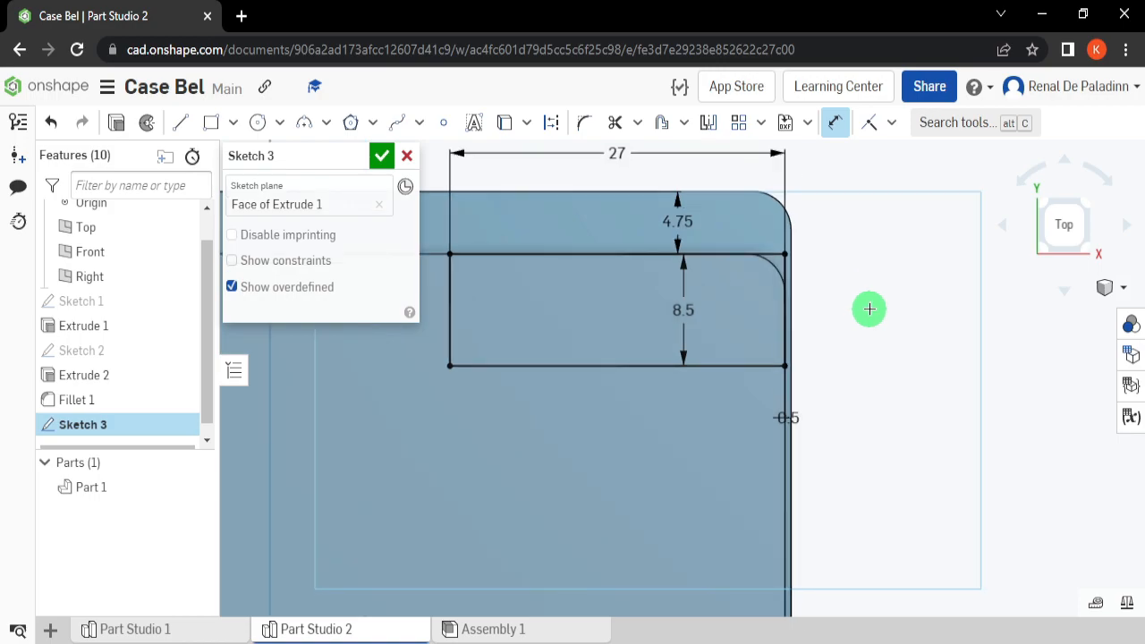
key(Escape)
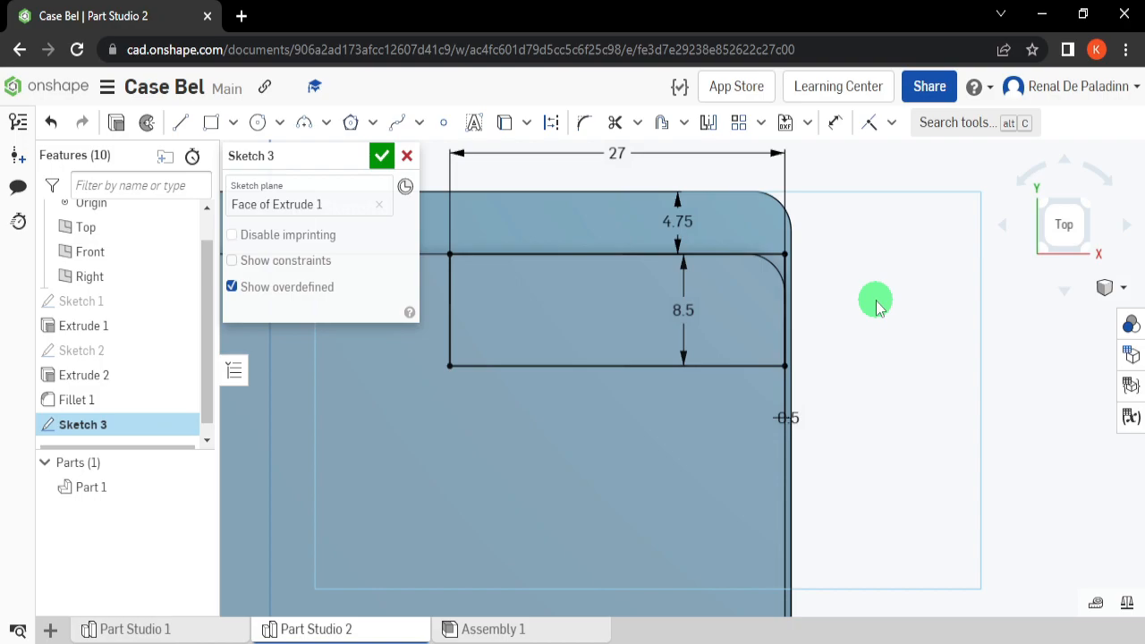
Step: Round the rectangle's lower-left corner with a 3 mm sketch fillet
scroll(877, 306, down, 1)
scroll(877, 307, down, 2)
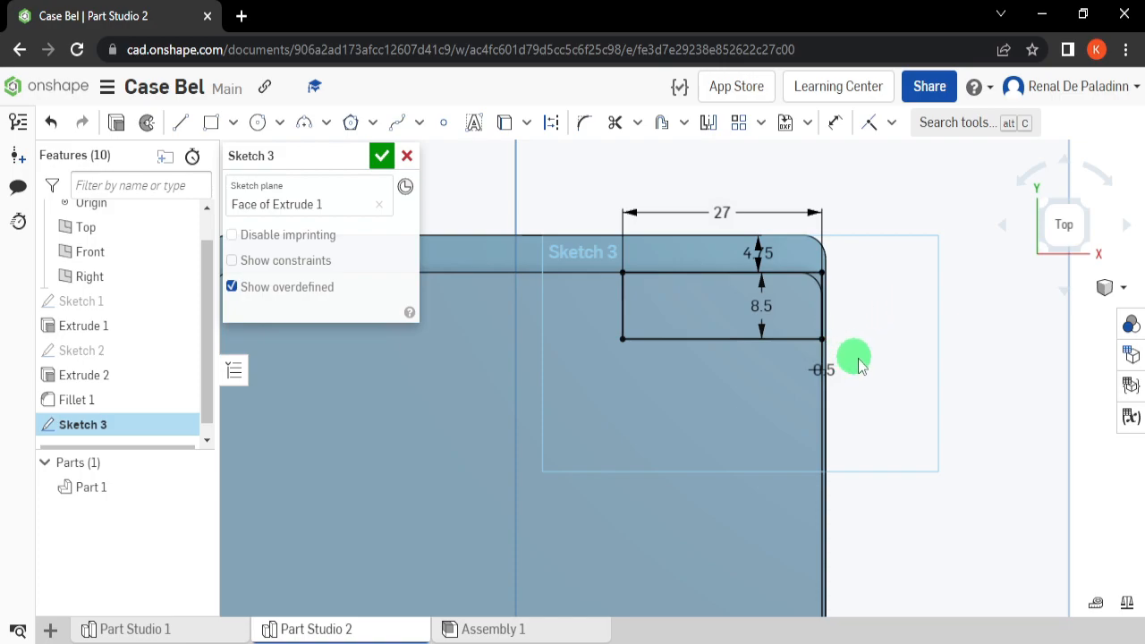
middle_drag(842, 348, 835, 307)
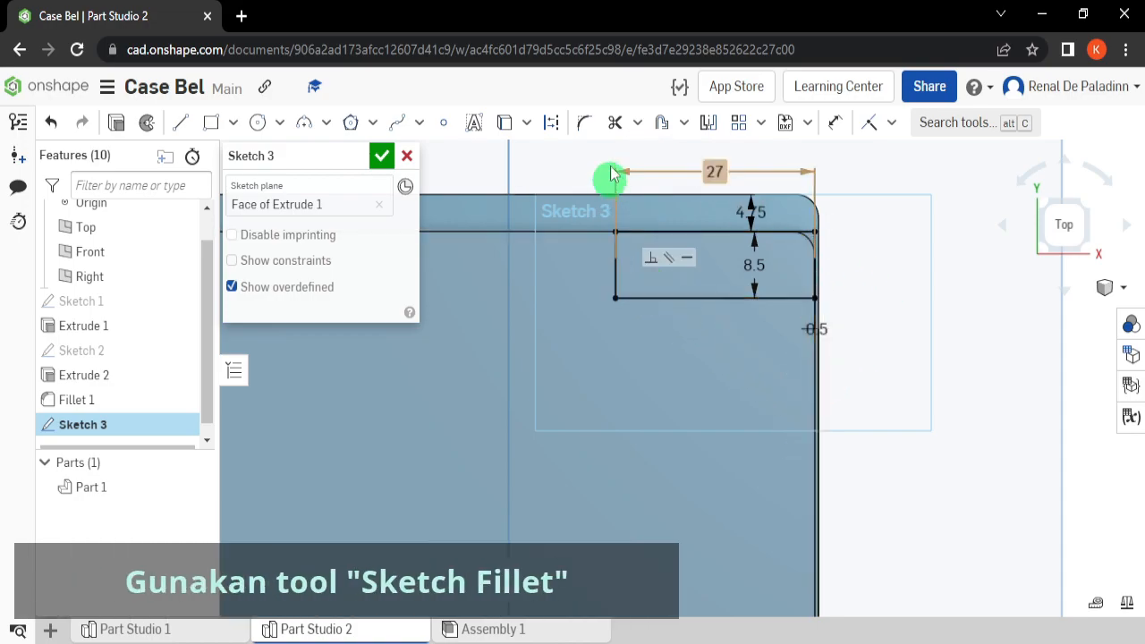
click(581, 125)
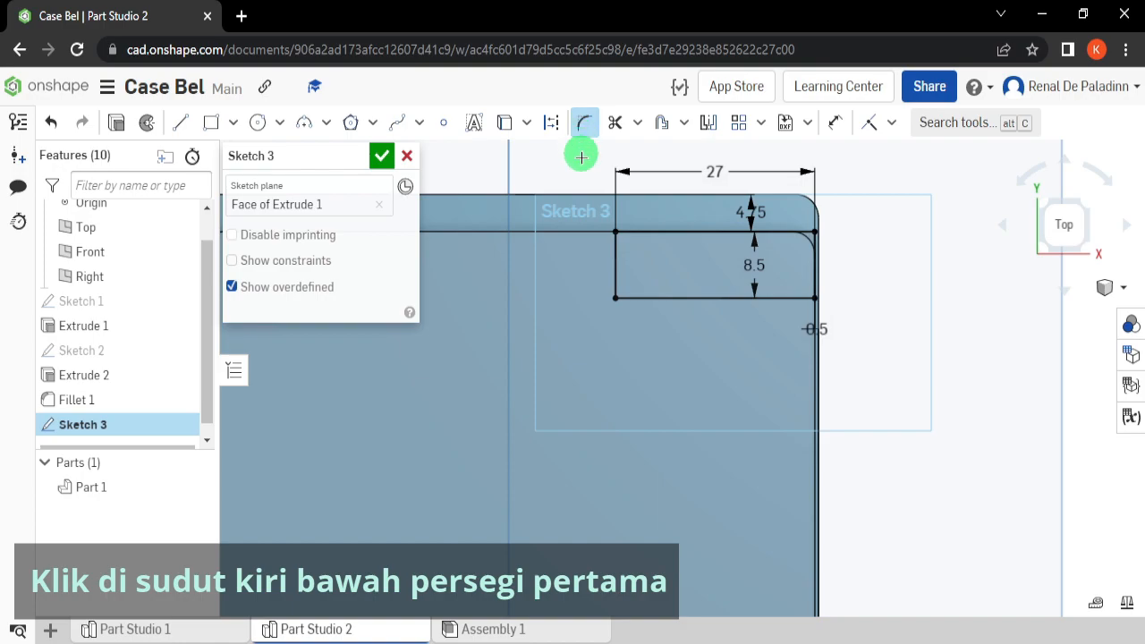
click(615, 301)
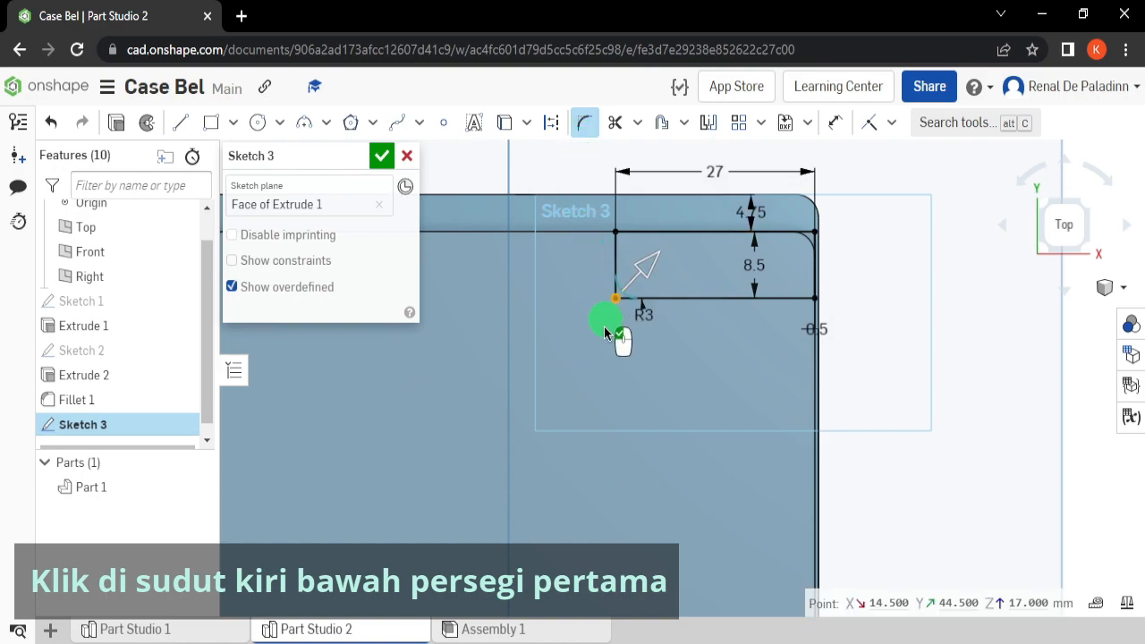
click(592, 368)
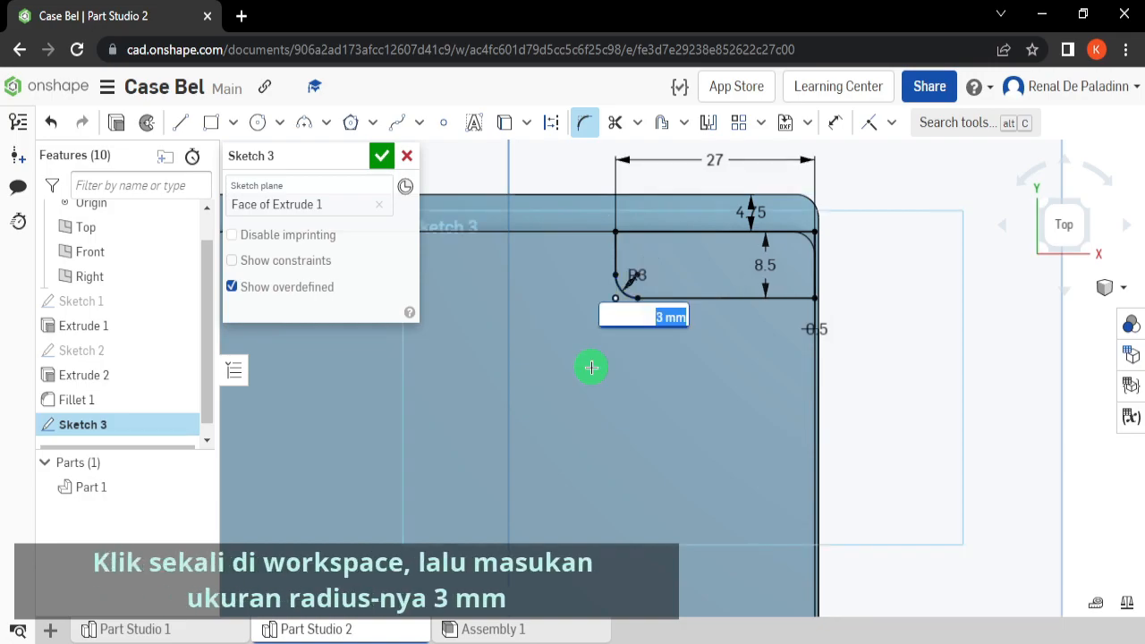
key(Return)
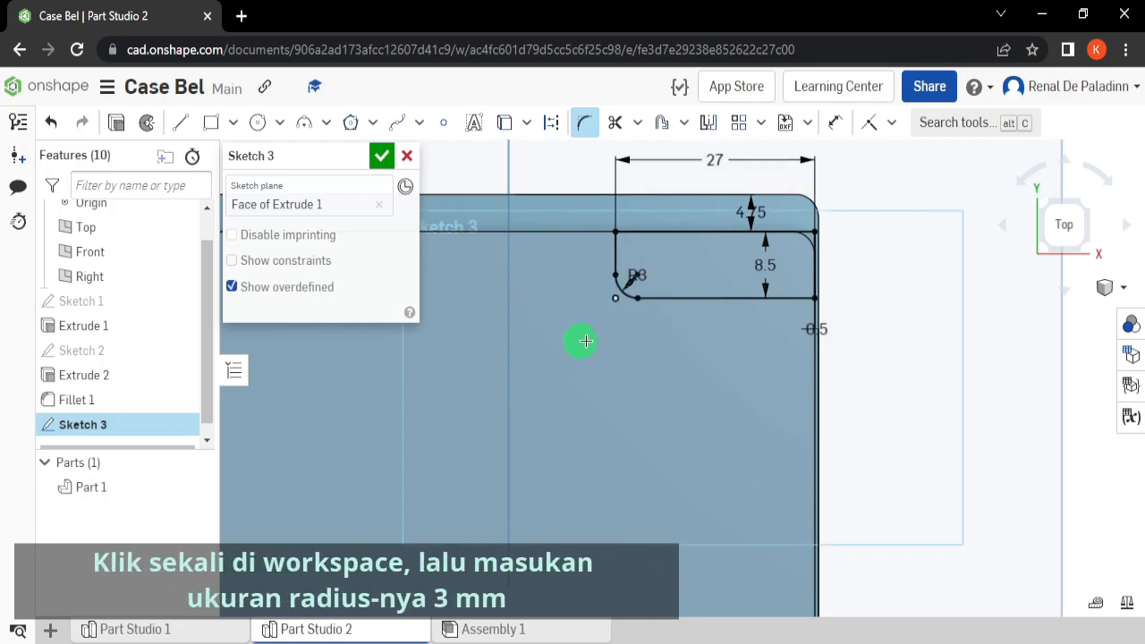
key(Escape)
Step: Sketch a second corner rectangle about 15.7 mm wide and 31.3 mm high, down and left from the first rectangle's lower-right corner
click(232, 122)
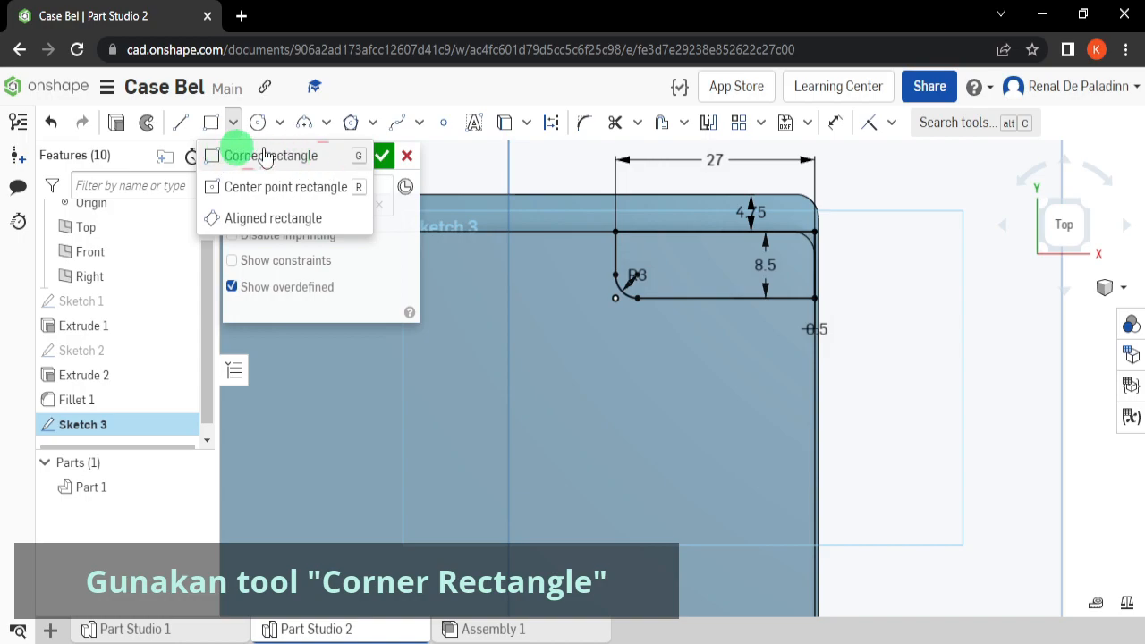
click(333, 165)
scroll(837, 309, up, 1)
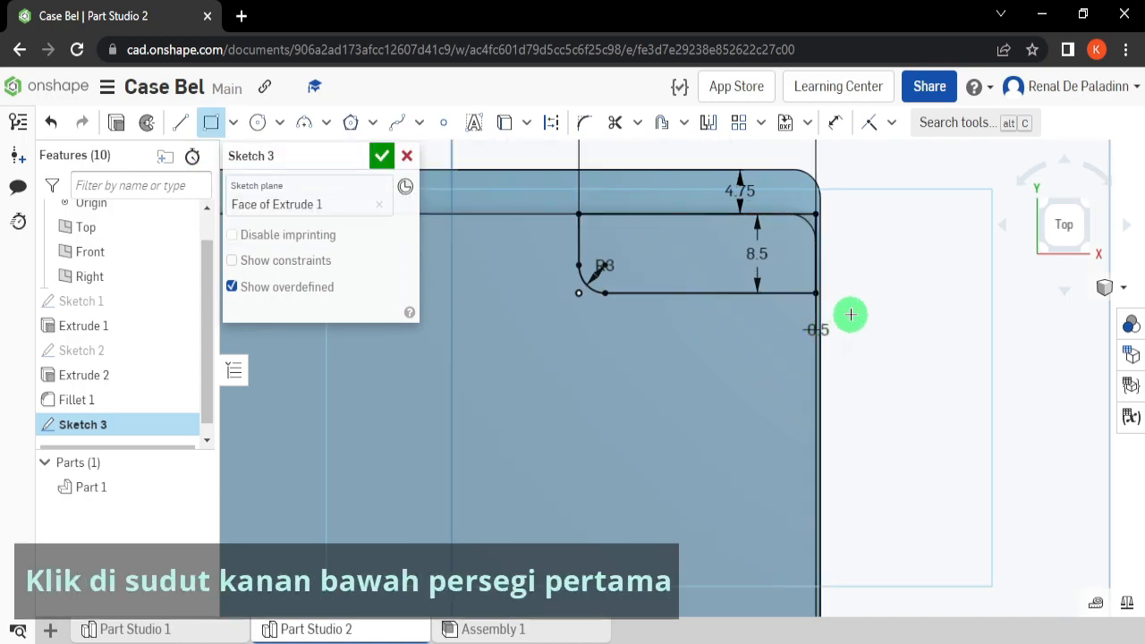
click(817, 294)
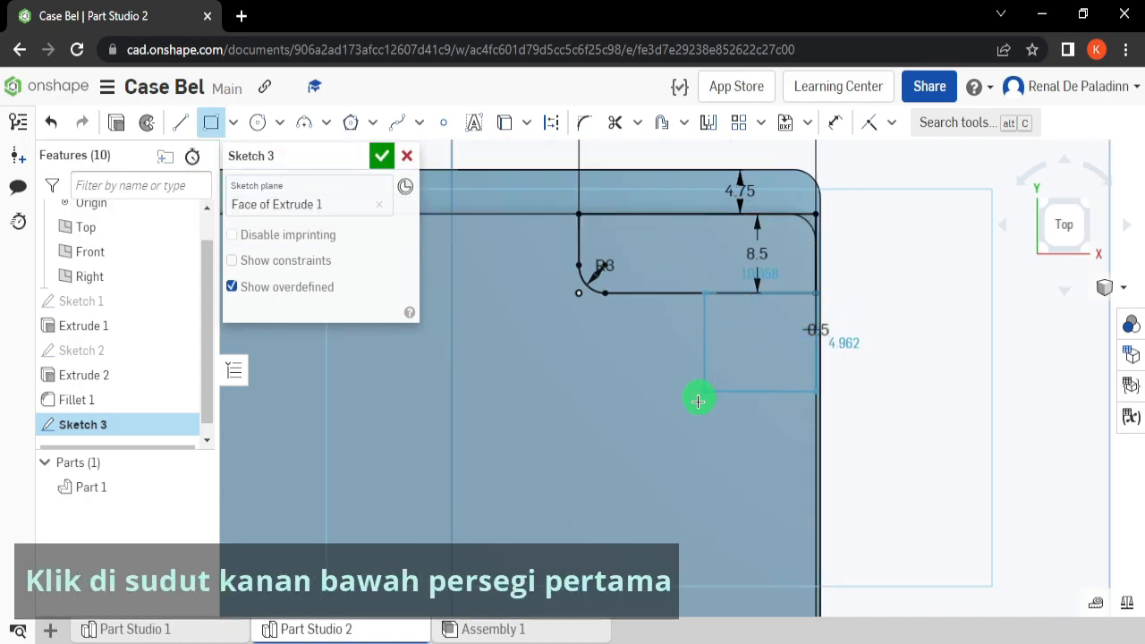
scroll(689, 302, down, 1)
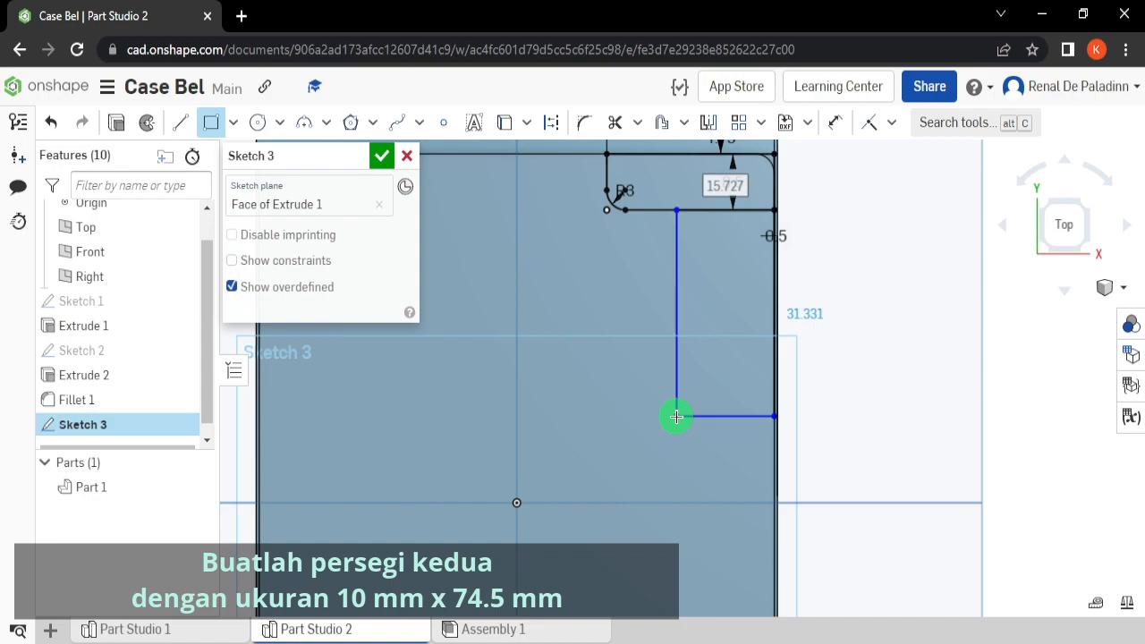
Step: Set the second rectangle's width to 10 mm and its height to 74.5 mm
text(10)
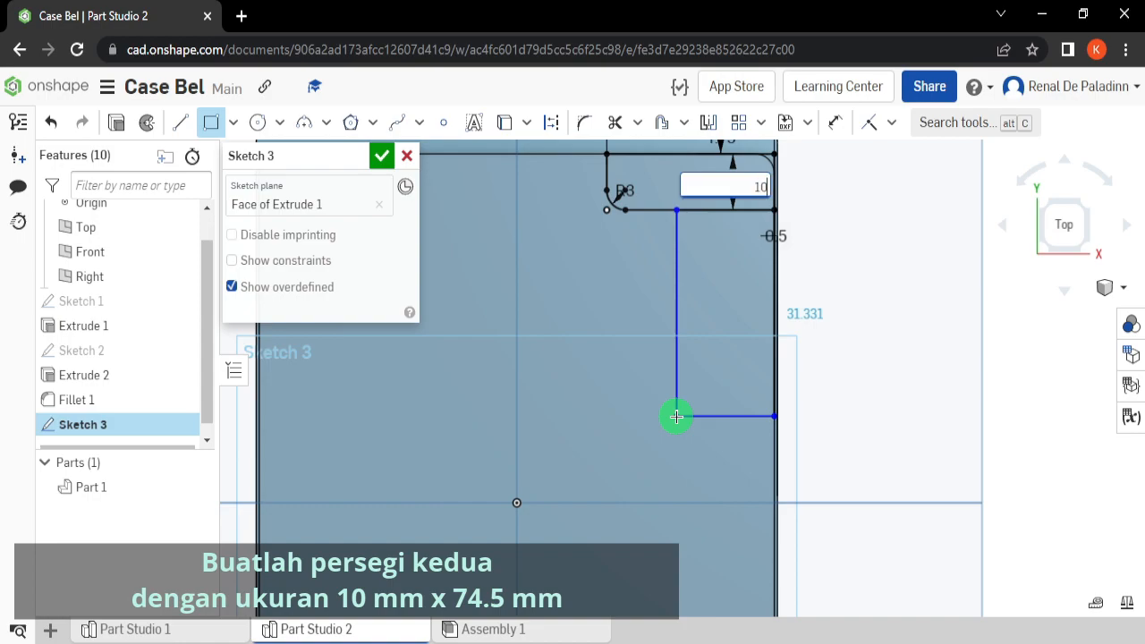
key(Tab)
text(74.5)
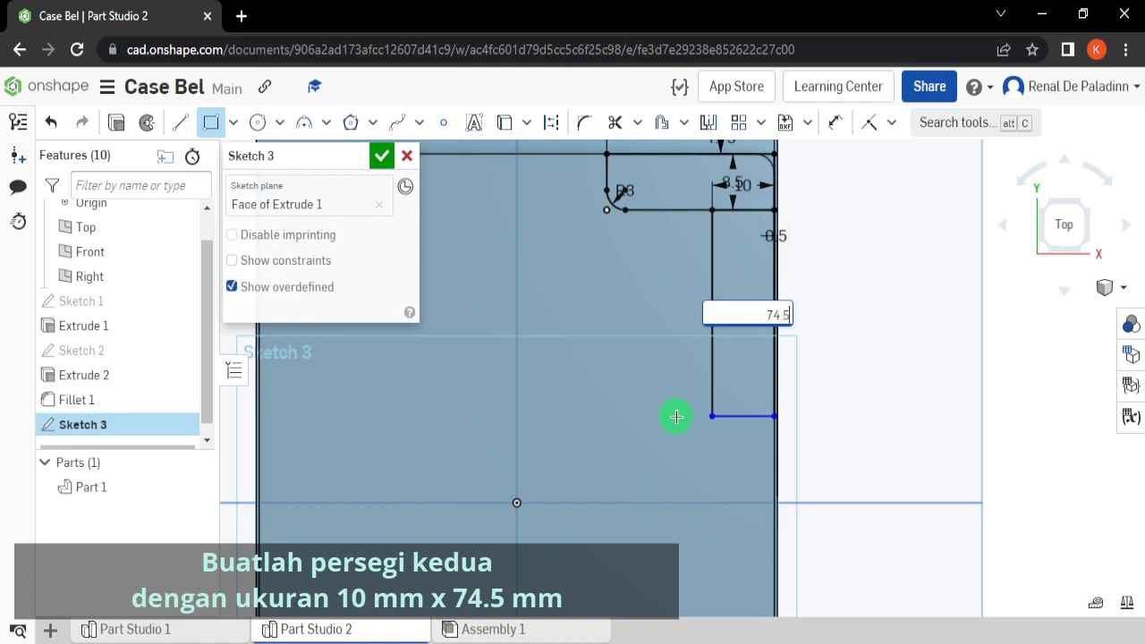
key(Return)
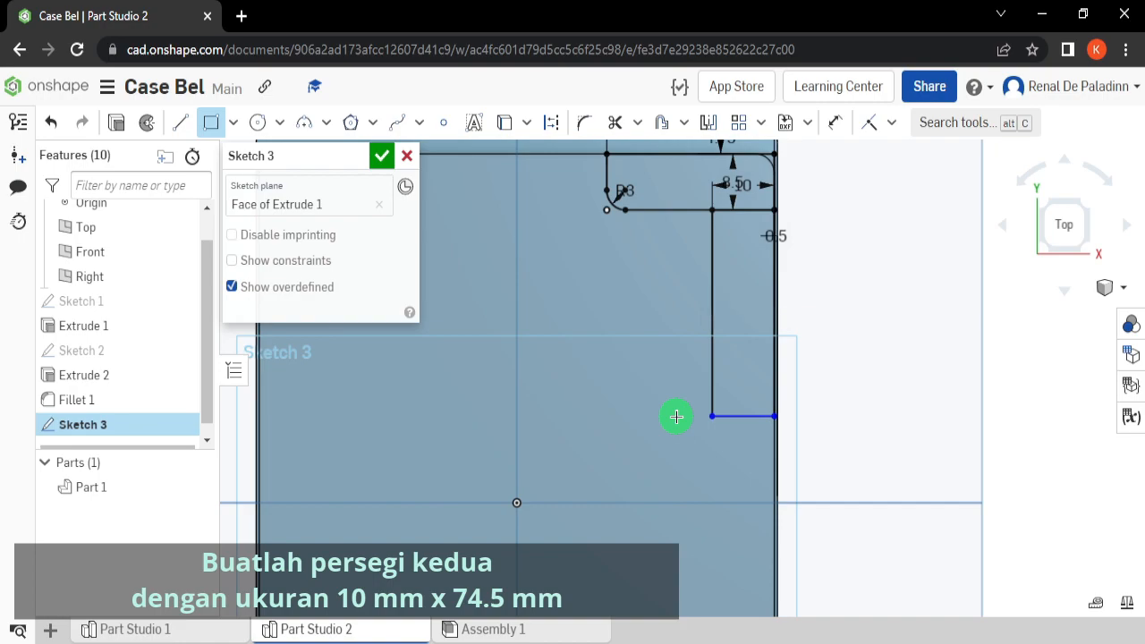
scroll(894, 469, down, 3)
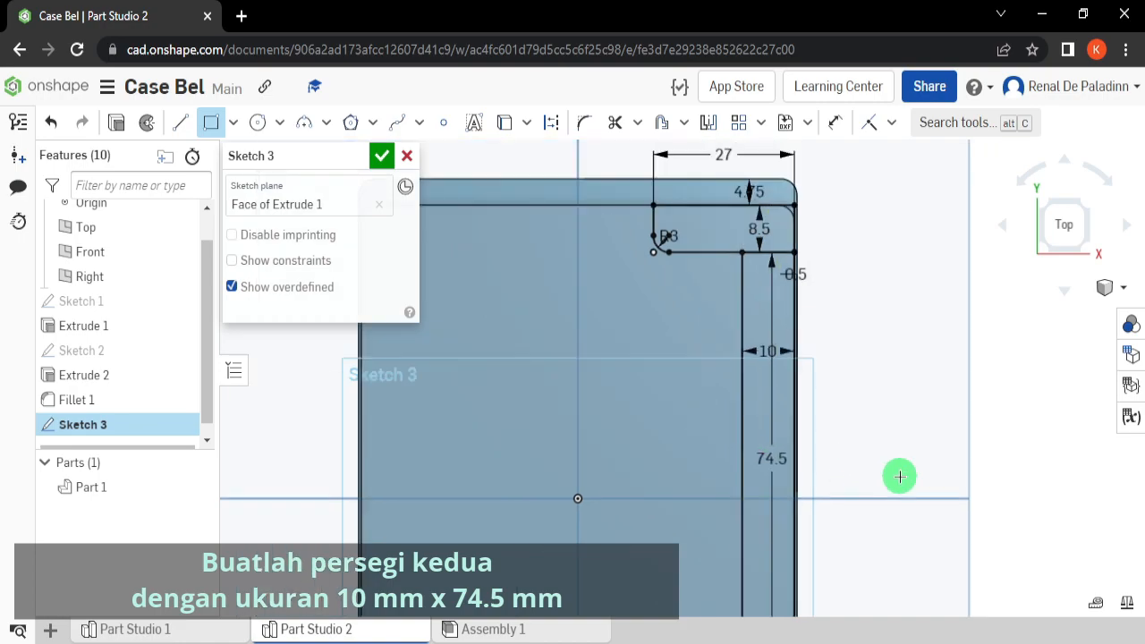
middle_drag(874, 418, 874, 391)
key(Escape)
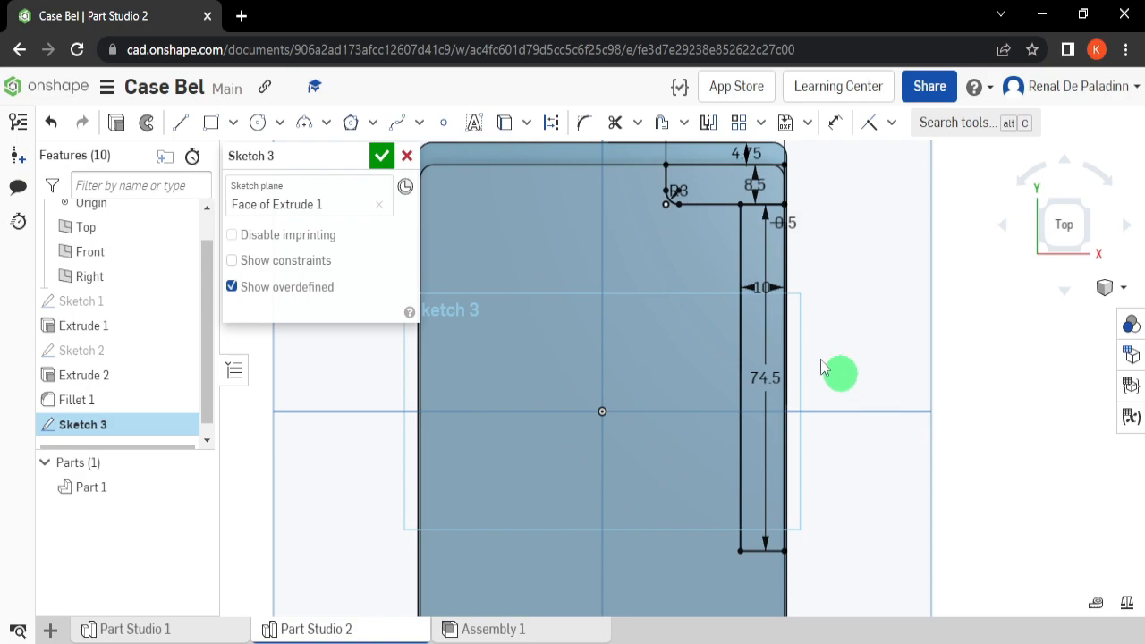
Step: Sketch a third corner rectangle about 34.1 mm wide and 12.9 mm high, down and left from the second rectangle's lower-right corner
mouse_move(832, 336)
middle_down()
mouse_move(868, 310)
mouse_move(868, 251)
middle_up()
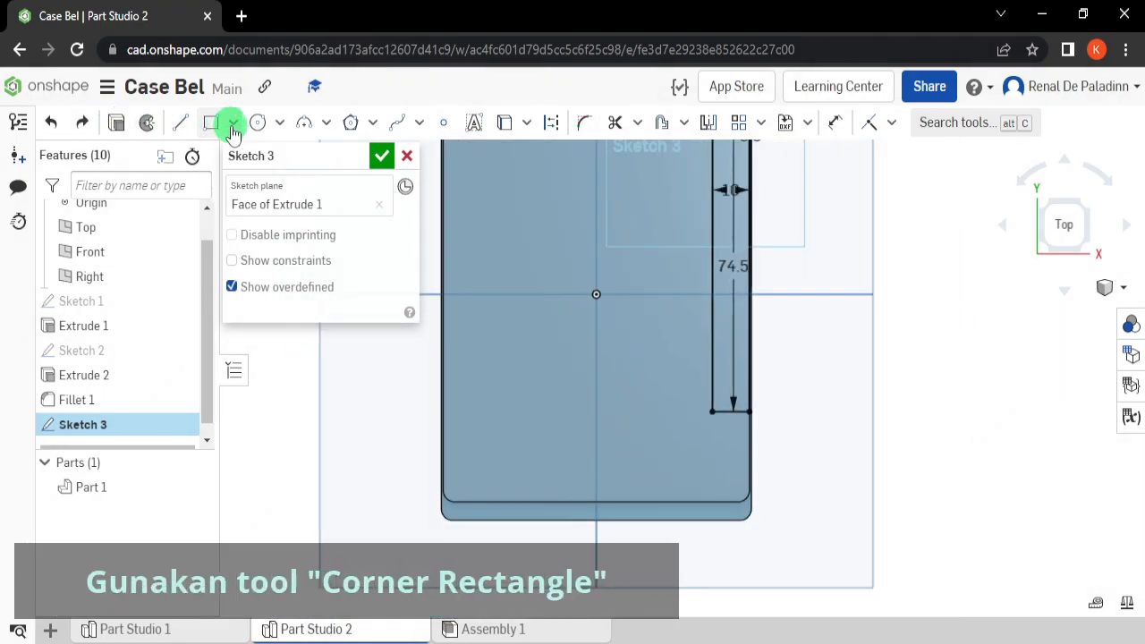
click(232, 123)
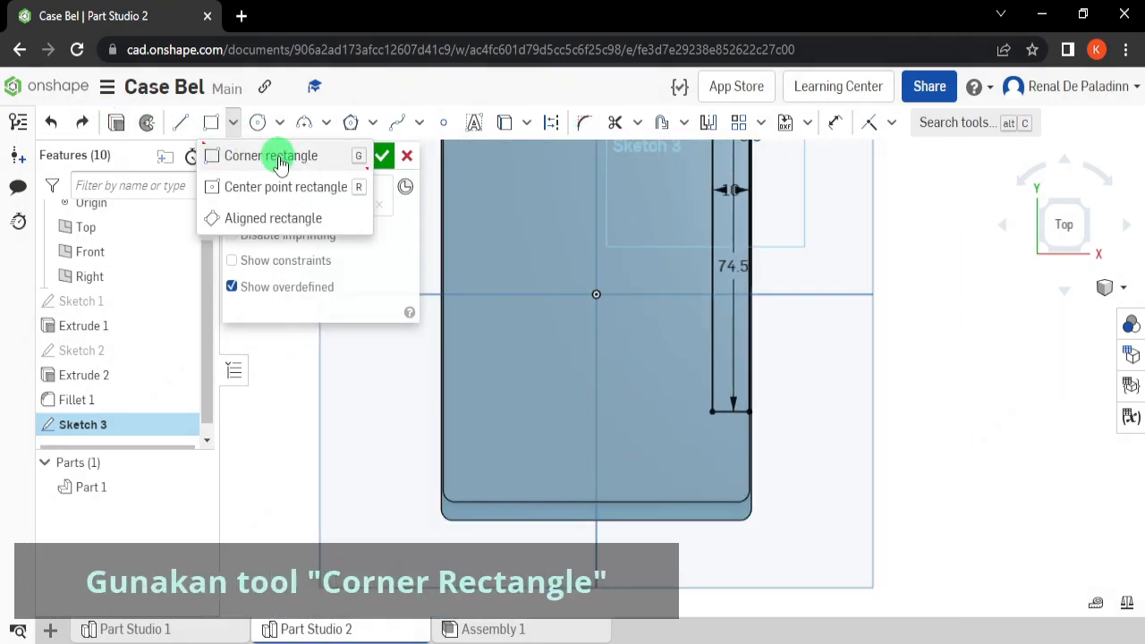
click(250, 157)
scroll(637, 387, up, 3)
middle_drag(748, 422, 753, 356)
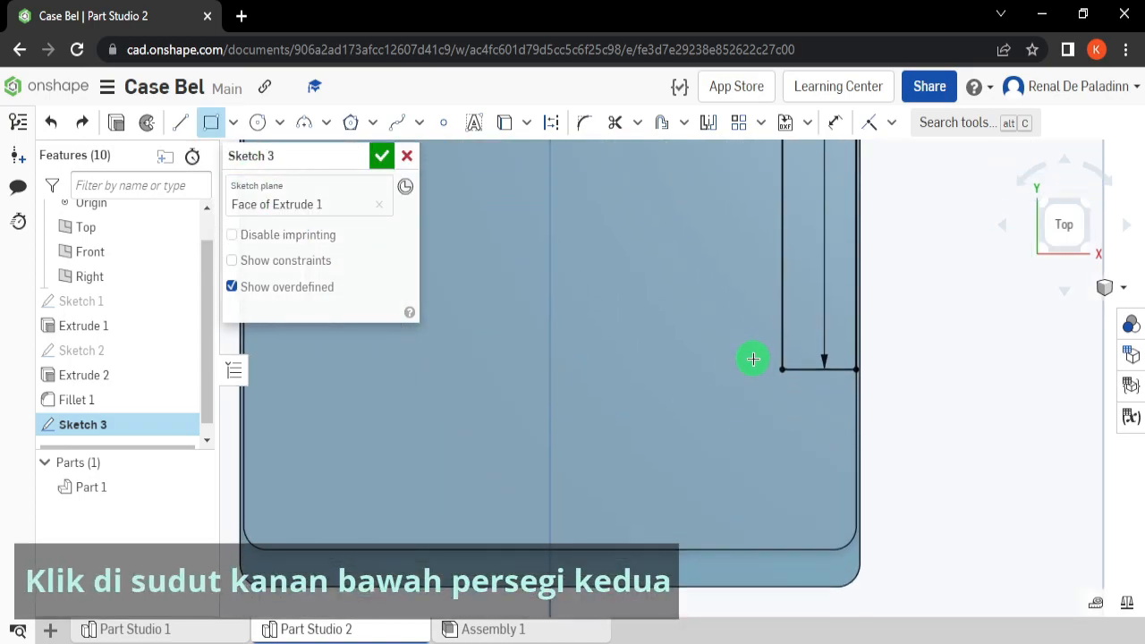
click(855, 371)
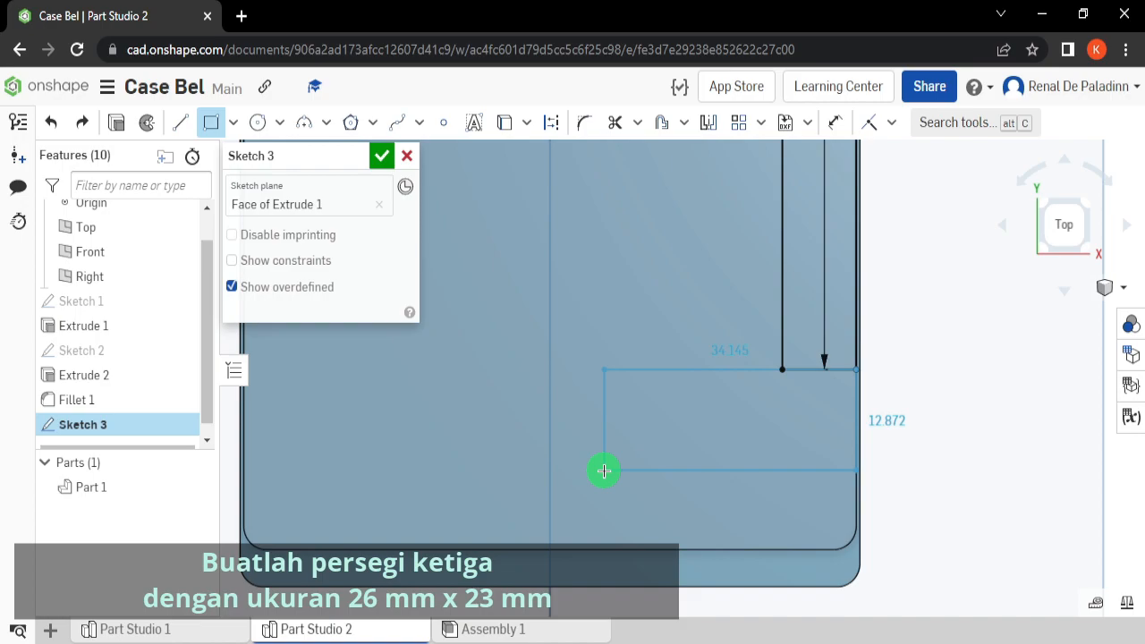
click(604, 471)
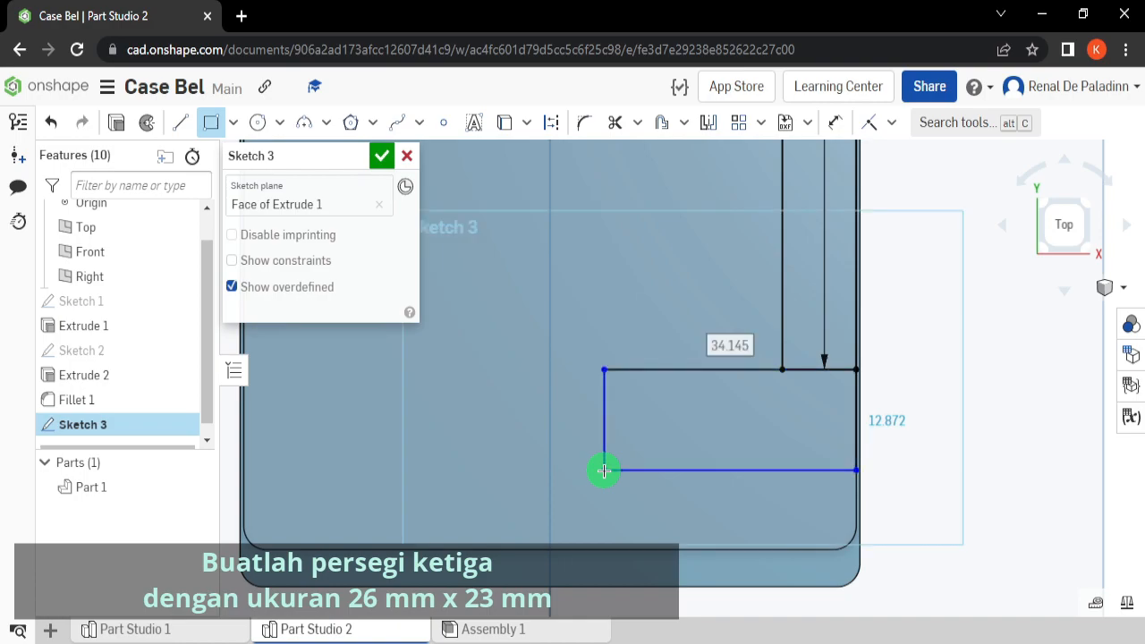
Step: Set the third rectangle's width to 26 mm and its height to 23 mm
text(2)
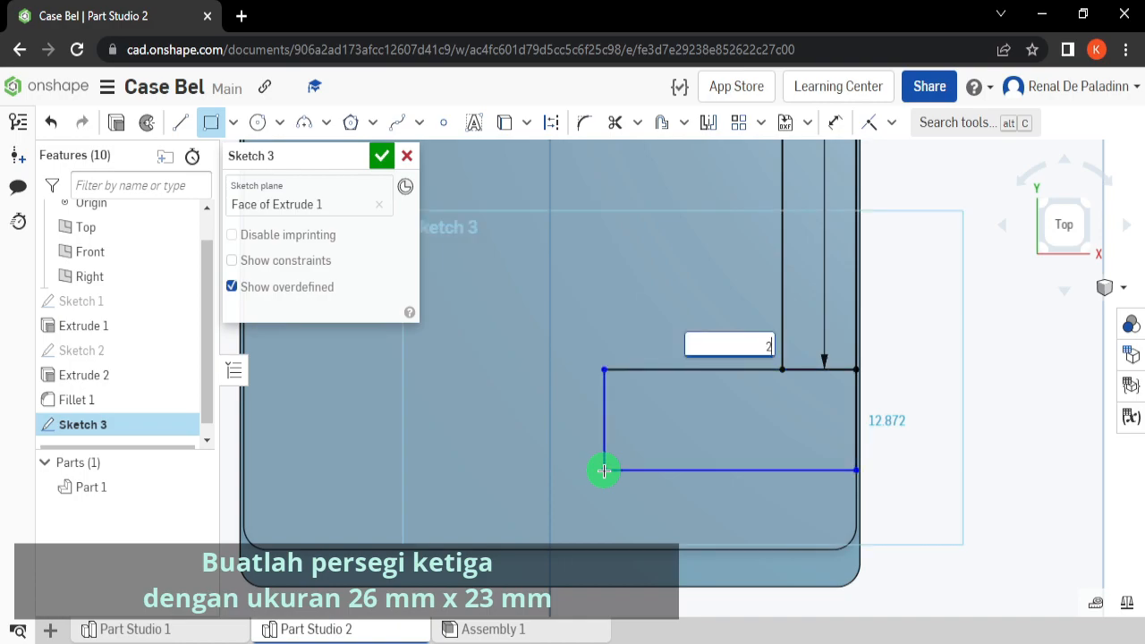
text(6)
key(Tab)
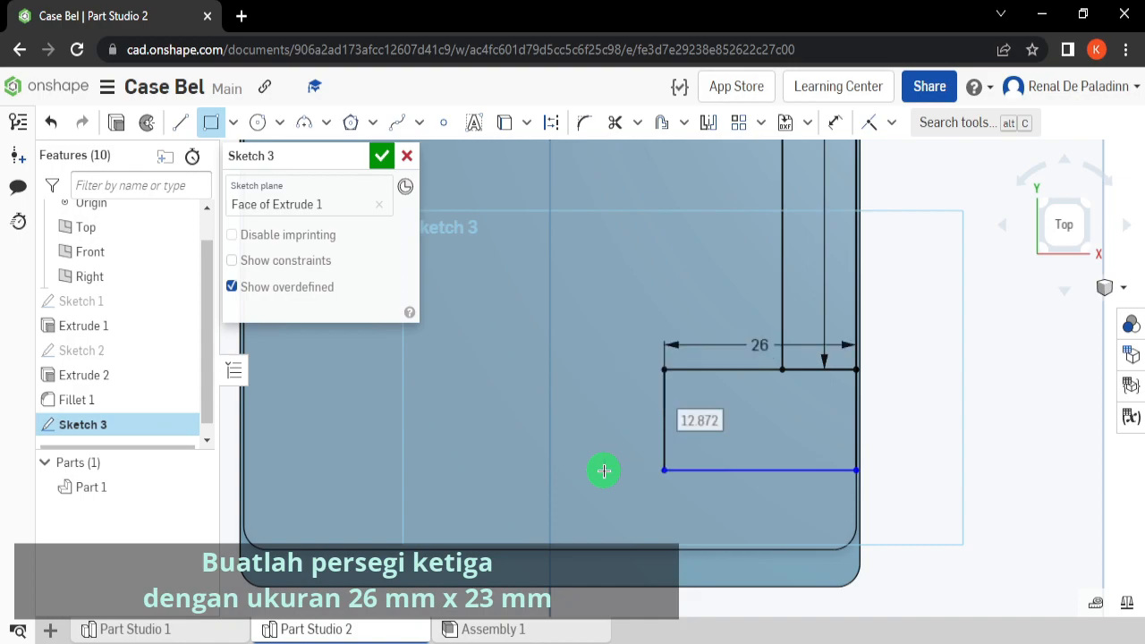
text(23)
key(Return)
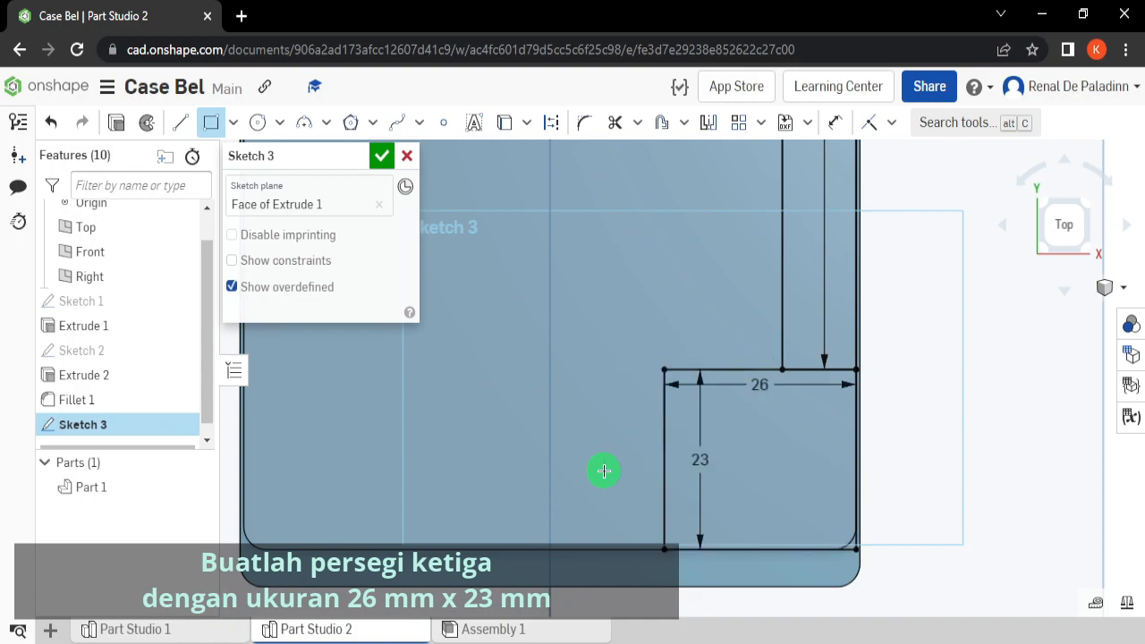
scroll(925, 478, down, 3)
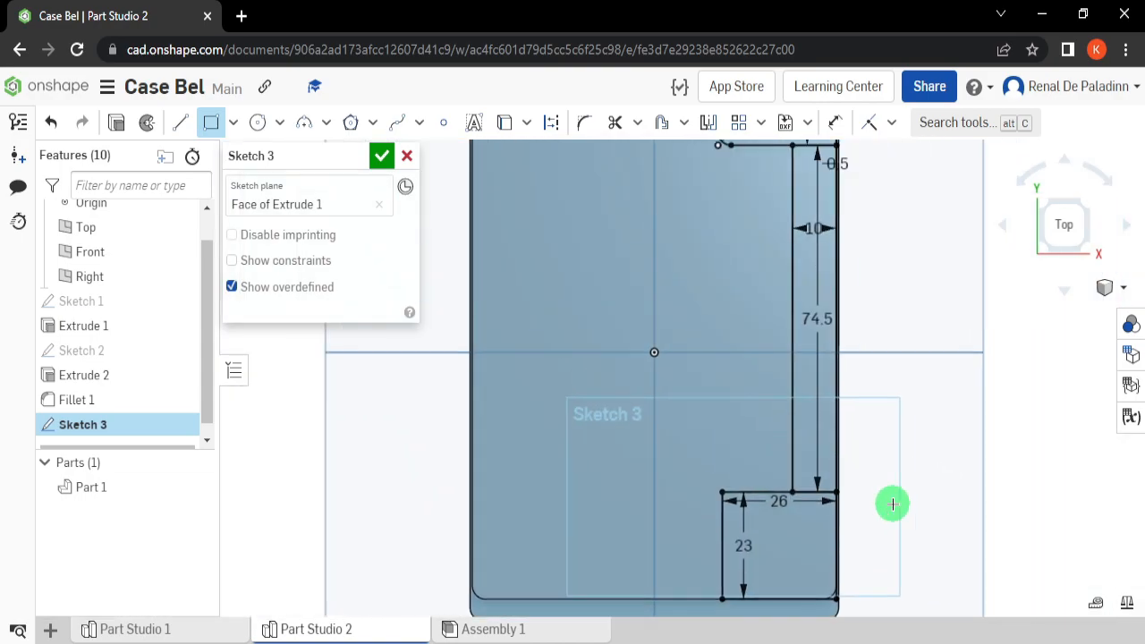
Step: Round the third rectangle's upper-left corner with a 3 mm sketch fillet and finish the sketch
scroll(892, 505, down, 3)
click(589, 124)
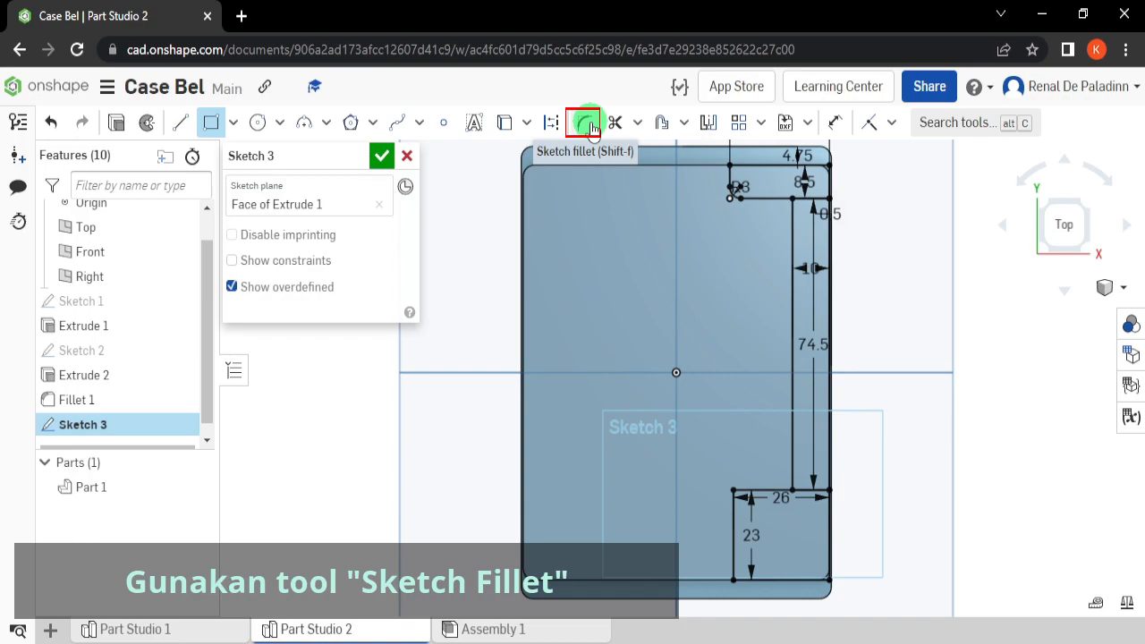
scroll(716, 458, up, 5)
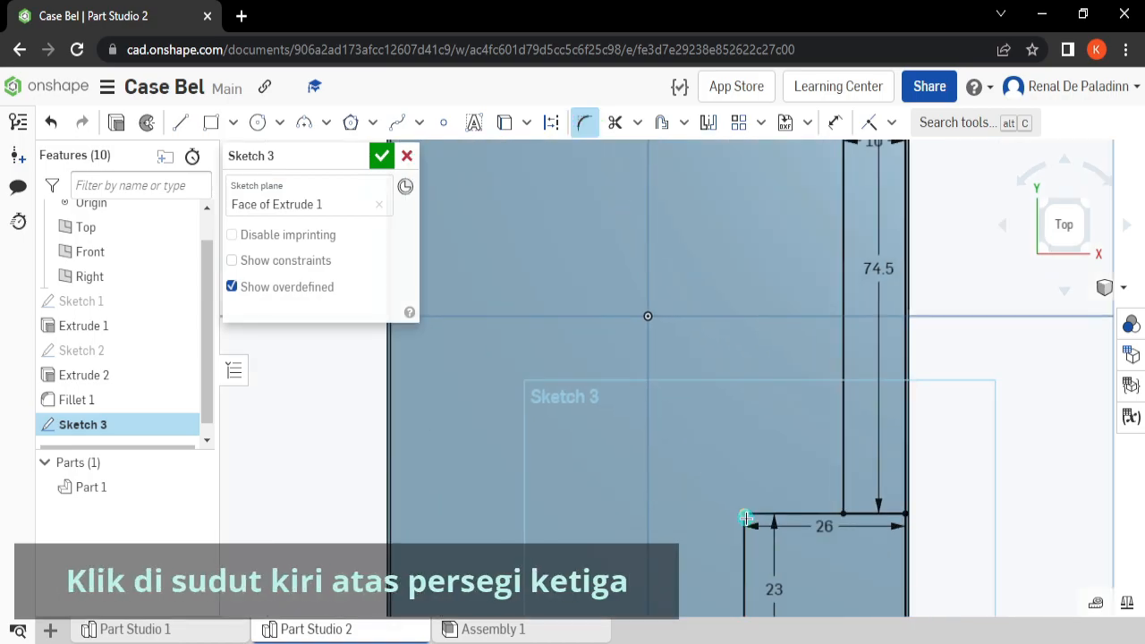
click(745, 518)
scroll(716, 402, down, 2)
click(846, 385)
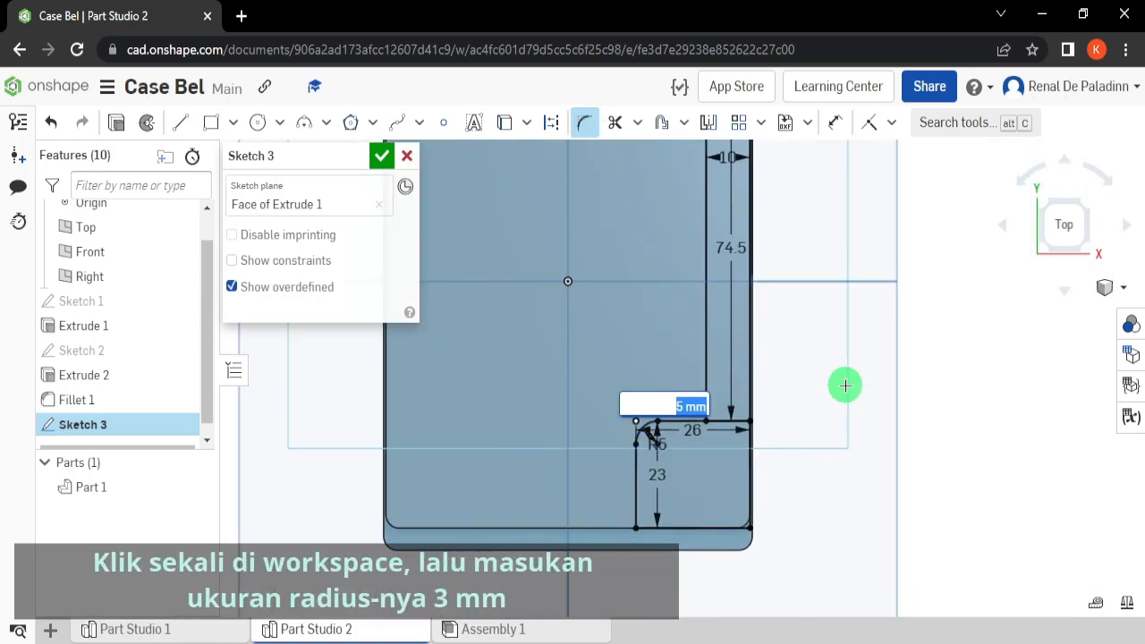
text(3)
key(Return)
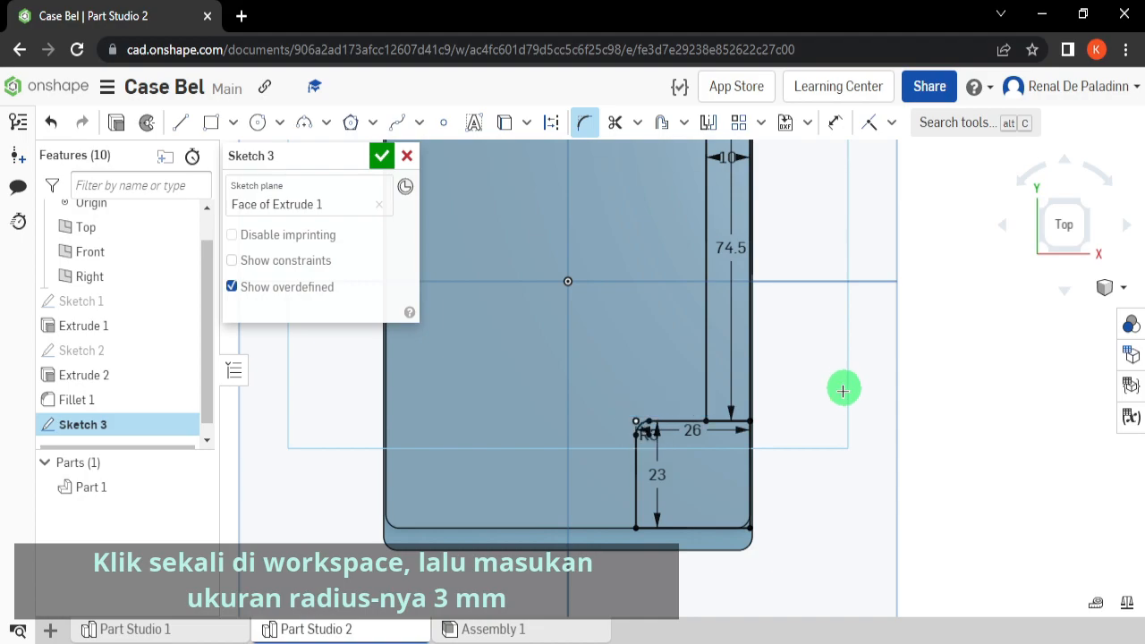
scroll(835, 392, down, 3)
scroll(833, 394, up, 3)
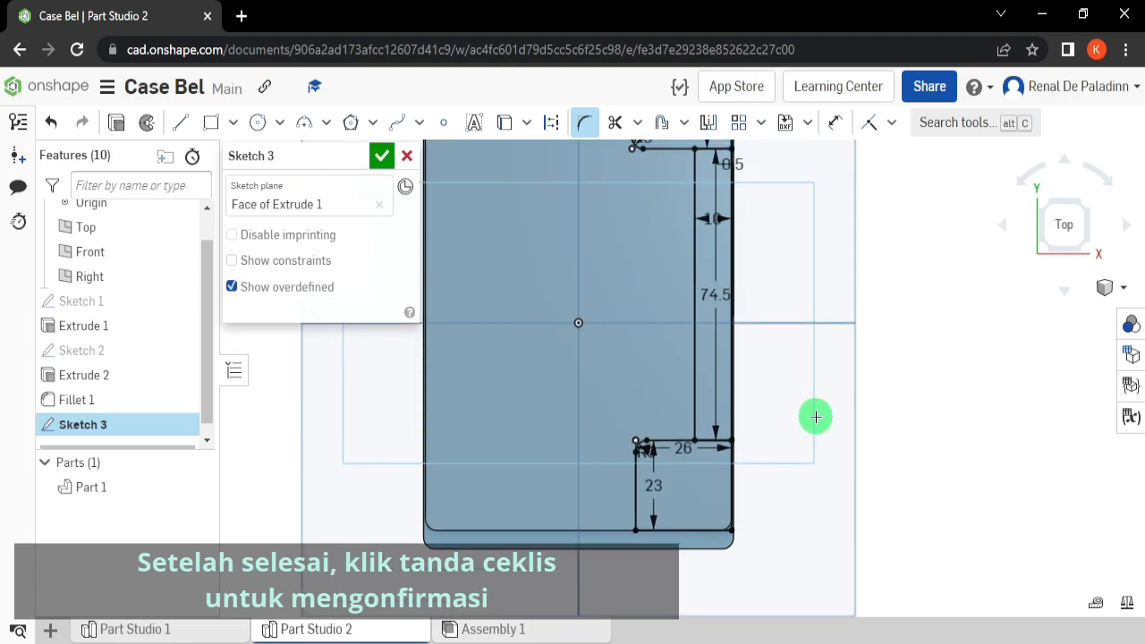
click(380, 158)
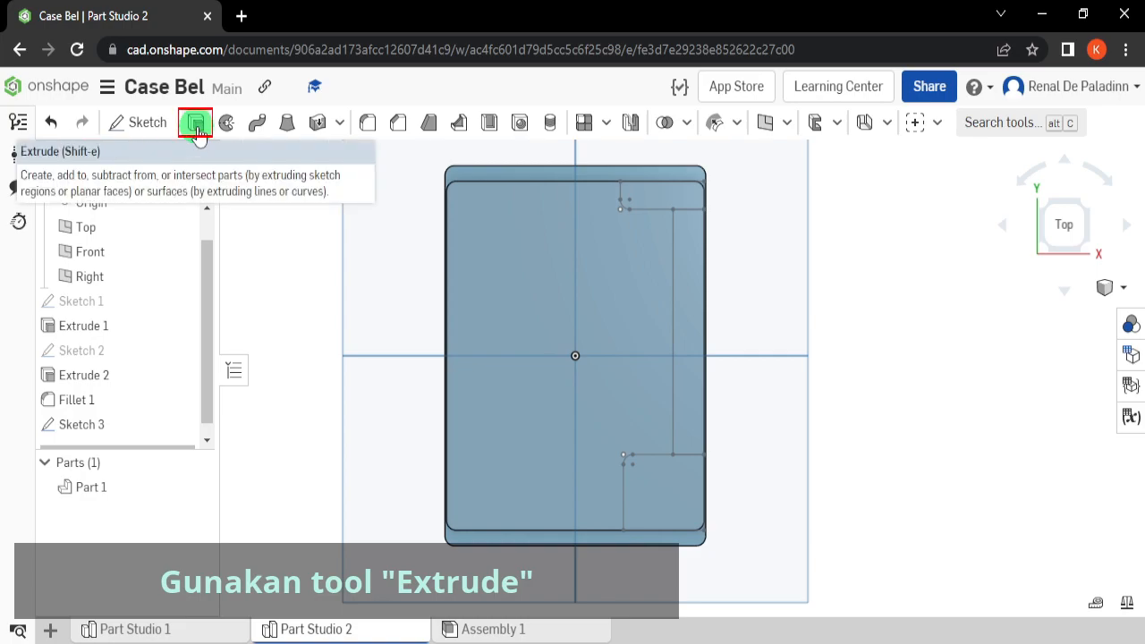
Step: Extrude the three sketched rectangles as a Remove cut 8 mm deep into the case
click(198, 125)
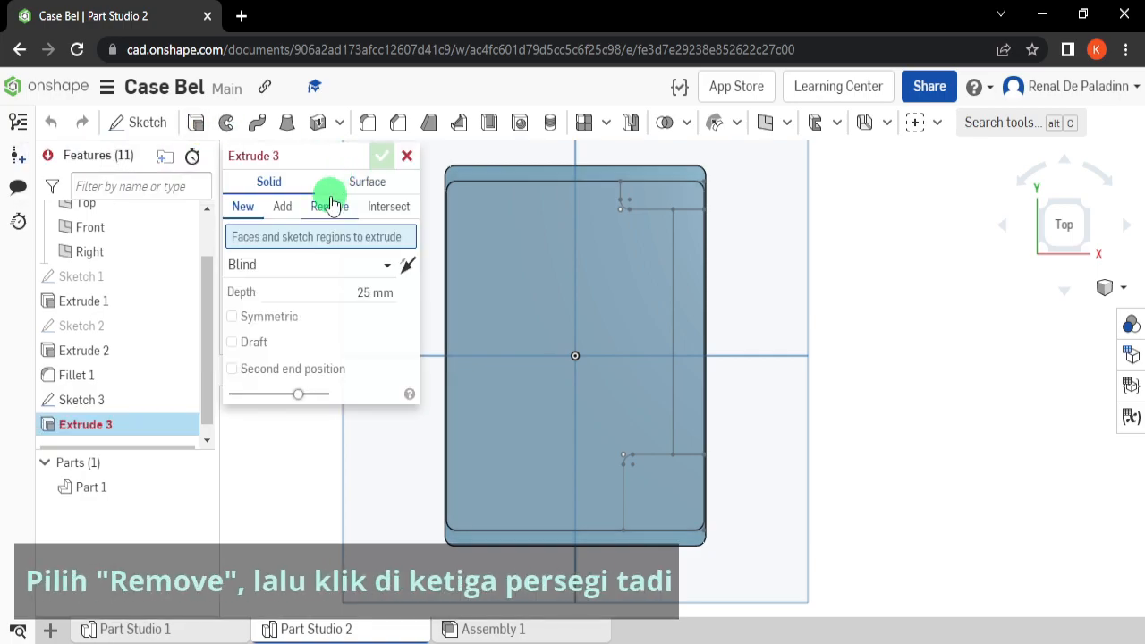
click(329, 206)
click(639, 198)
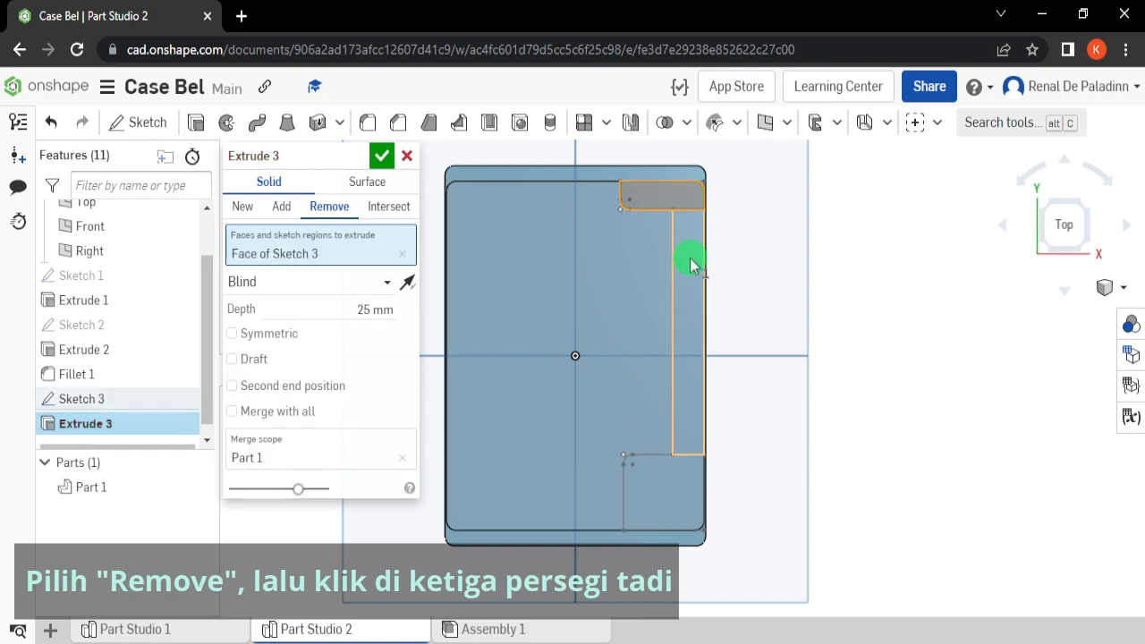
click(690, 260)
click(675, 514)
scroll(674, 514, up, 3)
right_drag(675, 513, 673, 482)
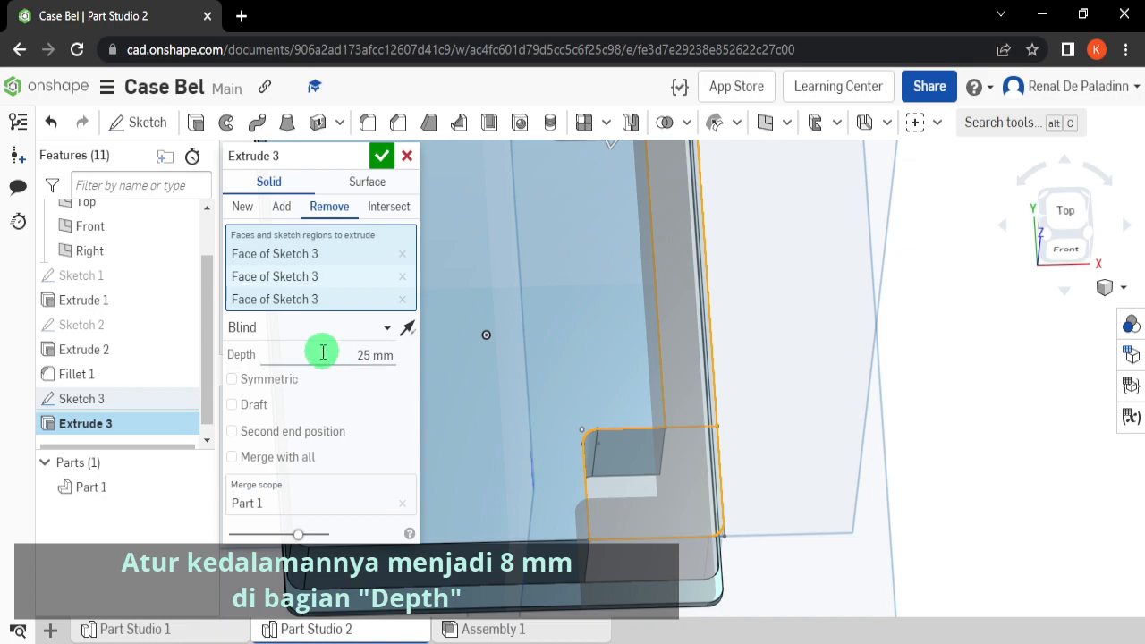
click(362, 356)
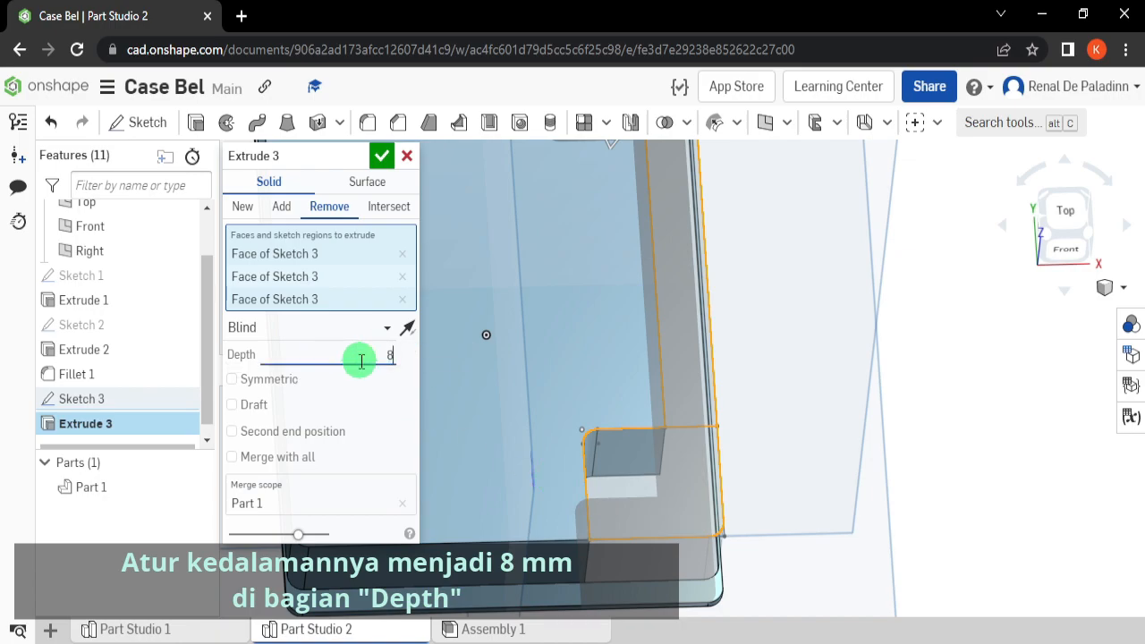
key(Return)
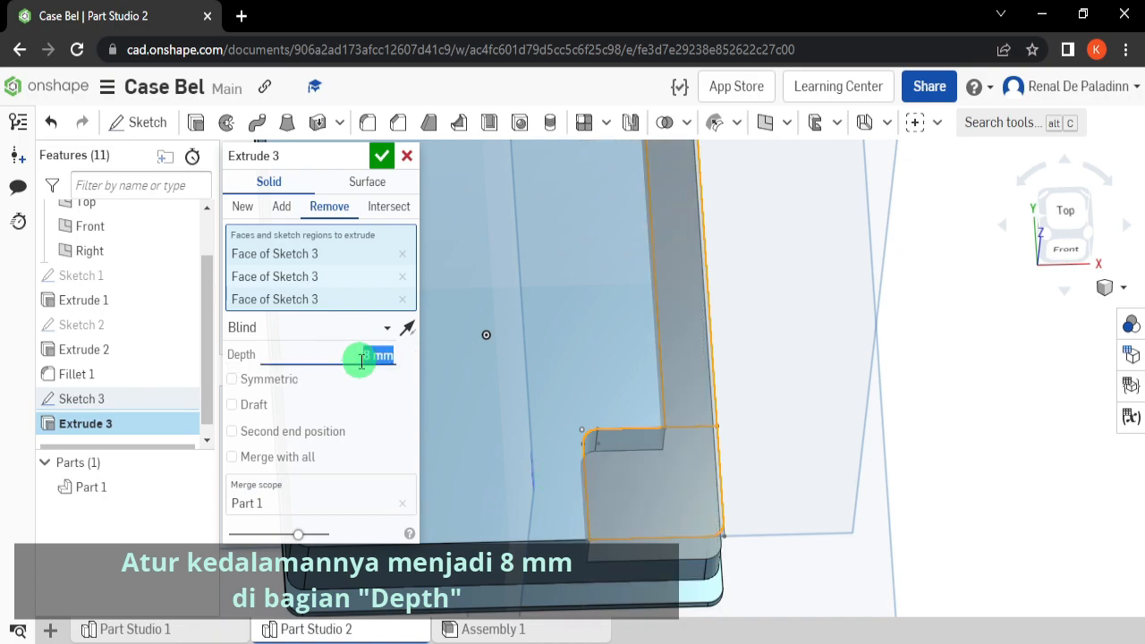
click(382, 159)
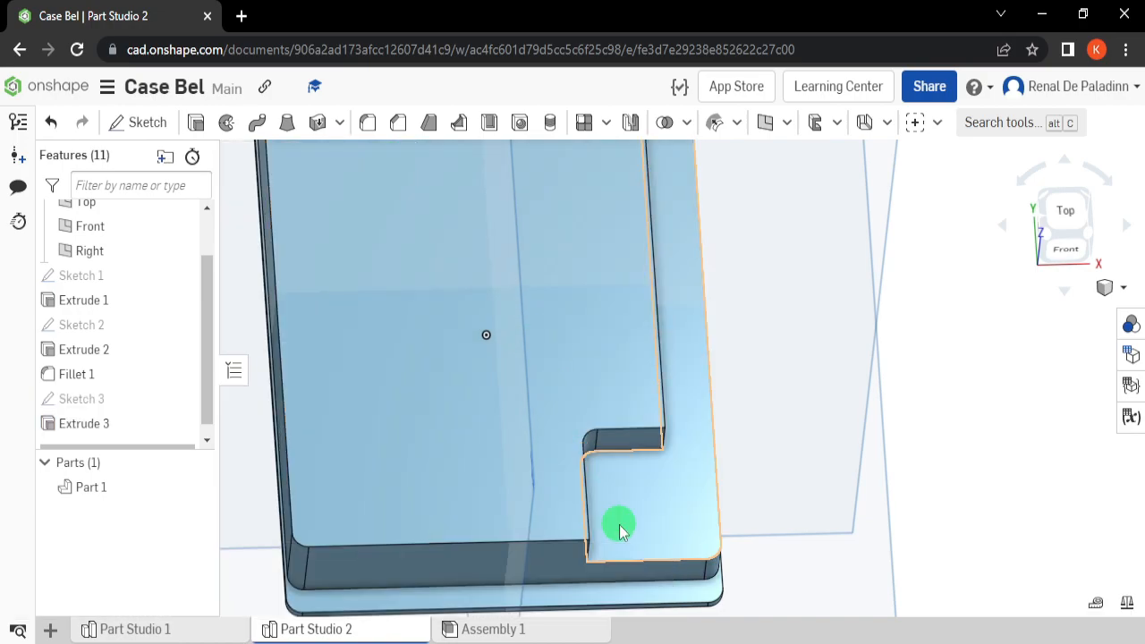
Step: Examine the stepped cut along the case's right side from above and at an angle
click(584, 439)
click(590, 413)
click(1000, 431)
right_drag(666, 464, 685, 445)
scroll(680, 468, up, 3)
scroll(685, 445, down, 5)
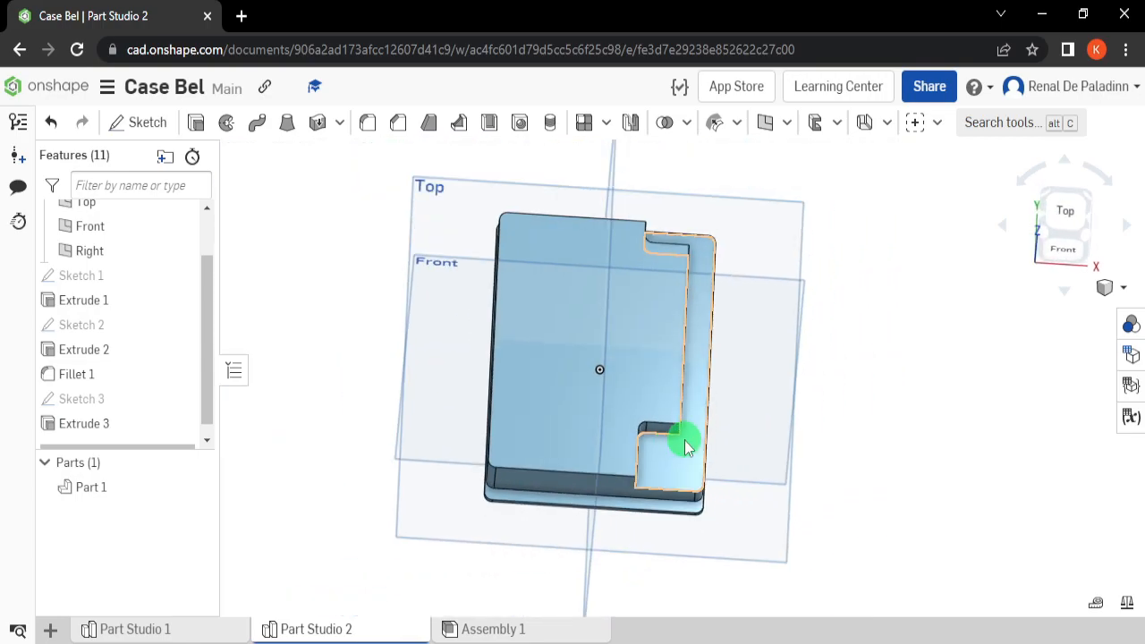
click(1073, 211)
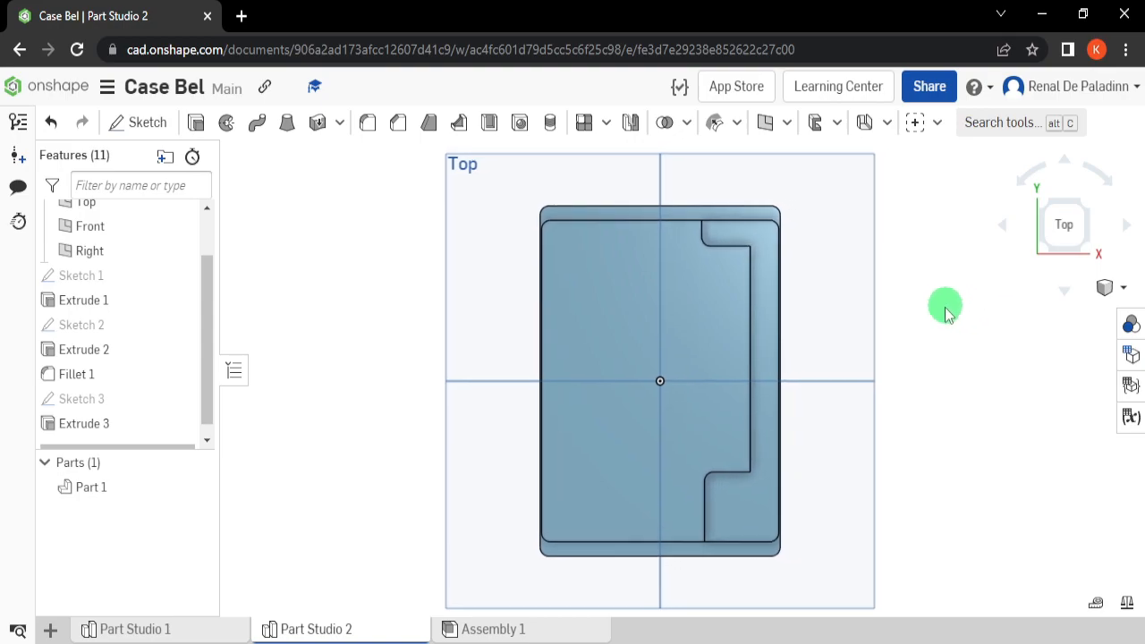
right_drag(861, 370, 864, 356)
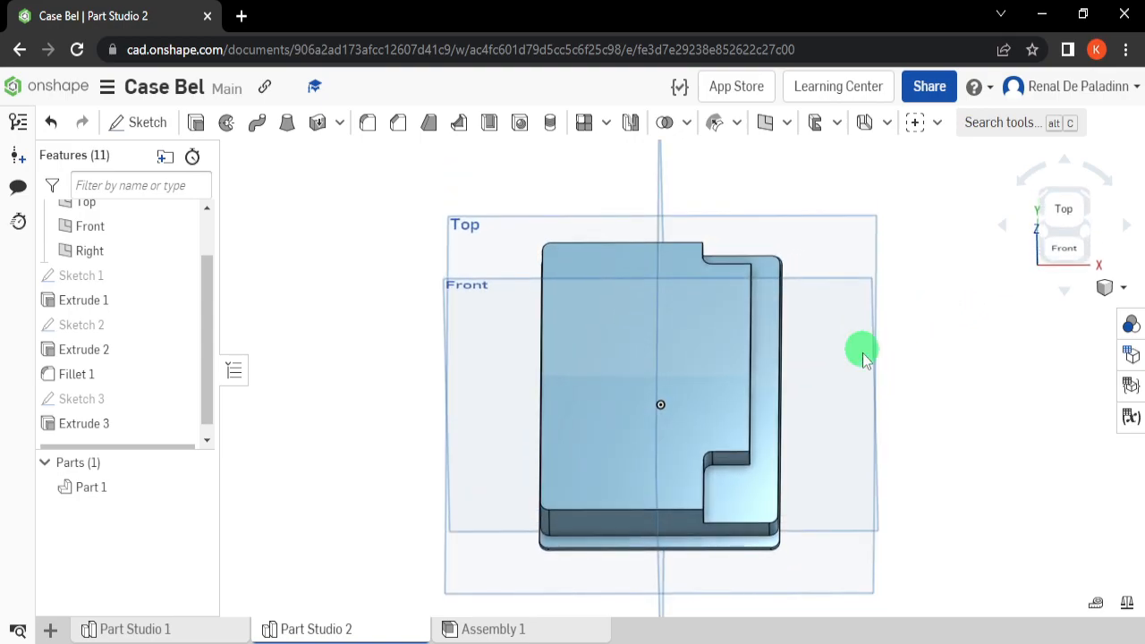
Step: Fillet the two outward vertical corners at the ends of the long narrow cut with a 5 mm radius
click(380, 137)
click(365, 315)
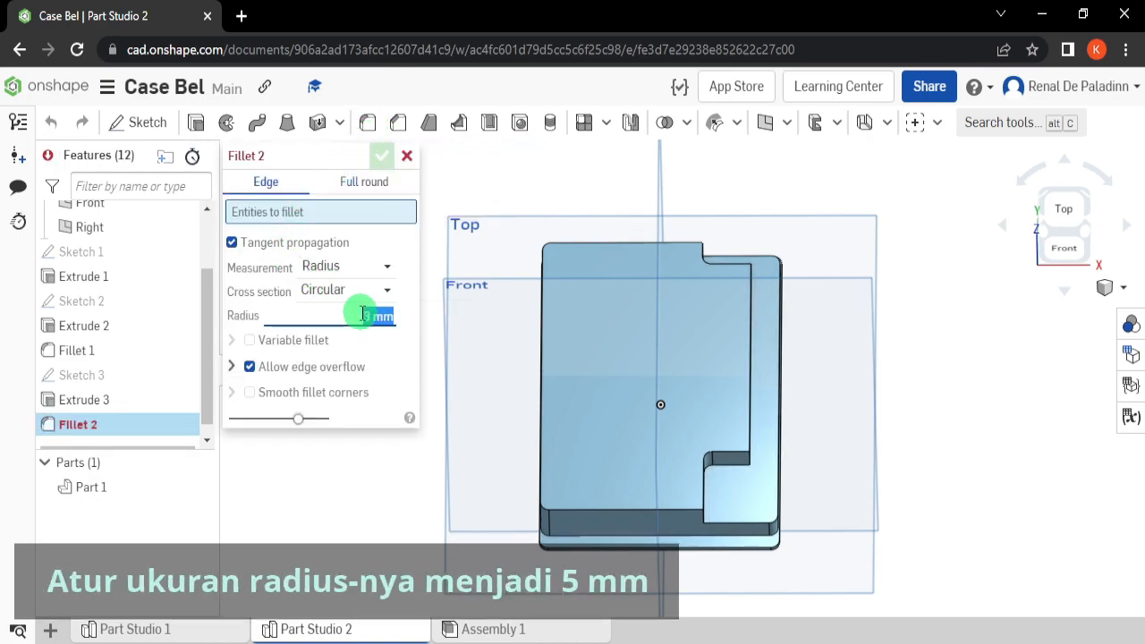
scroll(623, 460, up, 10)
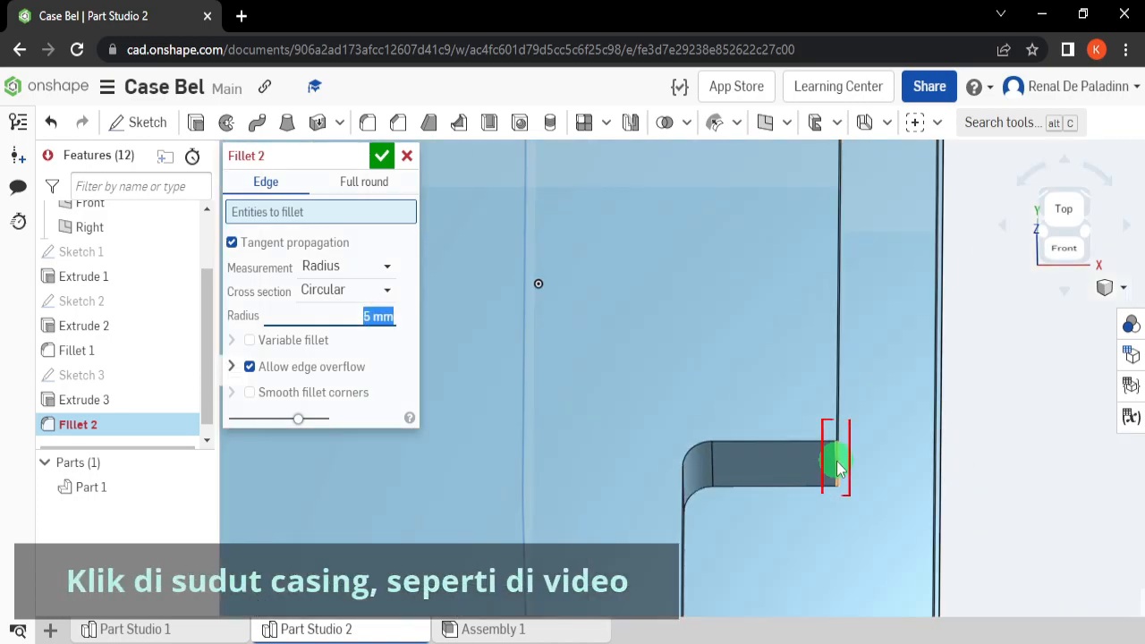
click(838, 469)
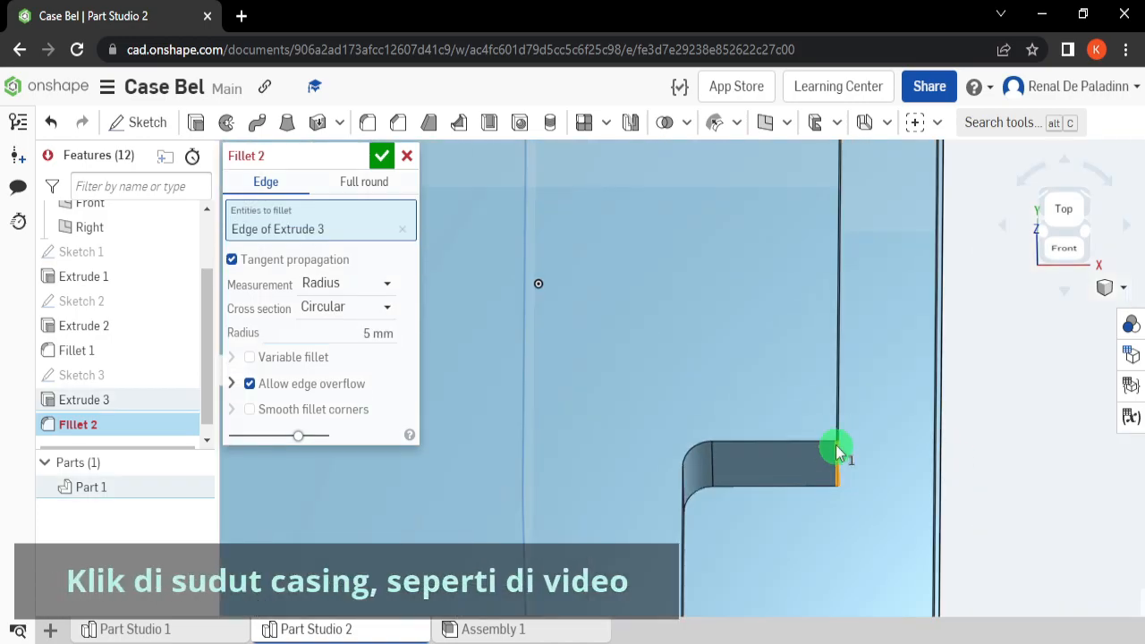
scroll(823, 310, down, 5)
right_drag(824, 310, 839, 174)
scroll(839, 175, up, 6)
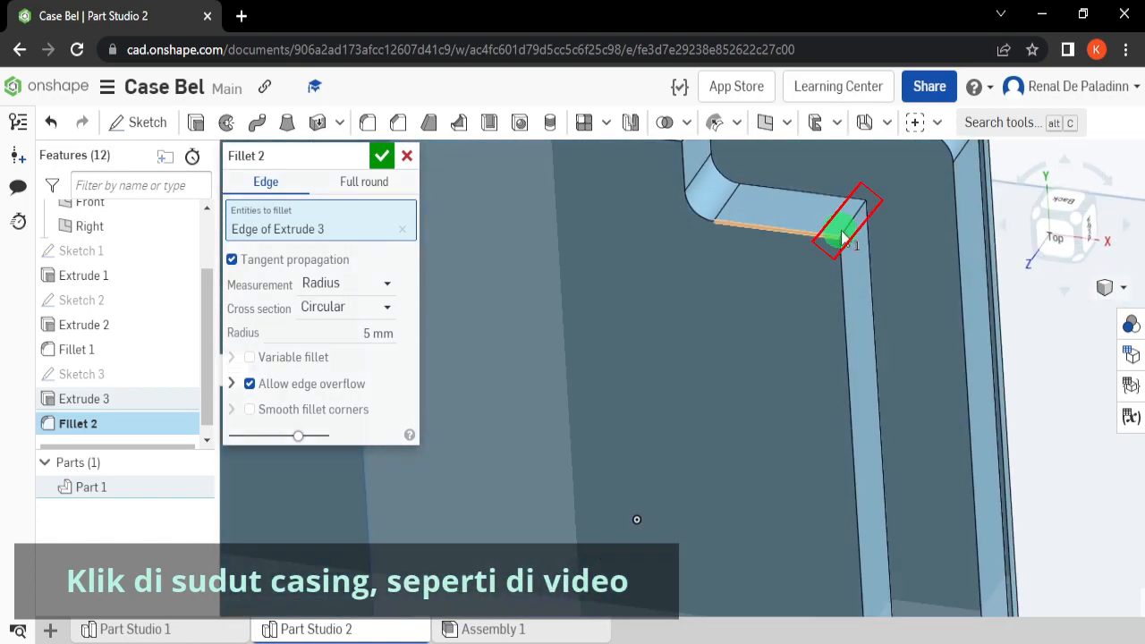
click(845, 237)
scroll(836, 244, down, 6)
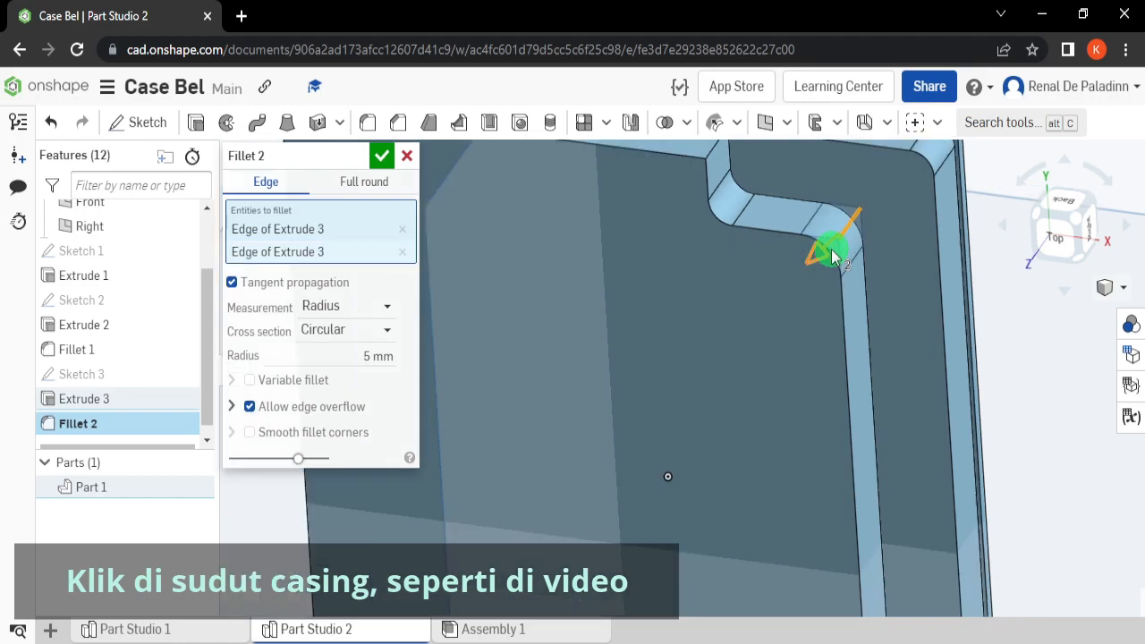
right_drag(858, 235, 584, 169)
click(384, 157)
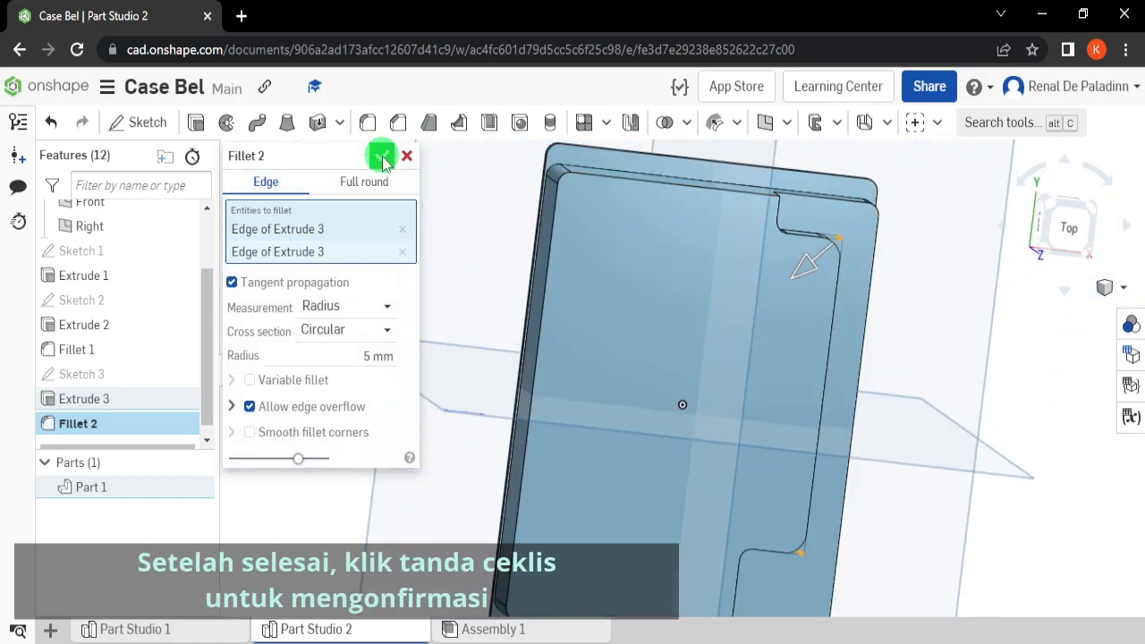
Step: Set up a 3 mm fillet on the two vertical edges where the side cut meets the raised block's front and back walls
click(1068, 229)
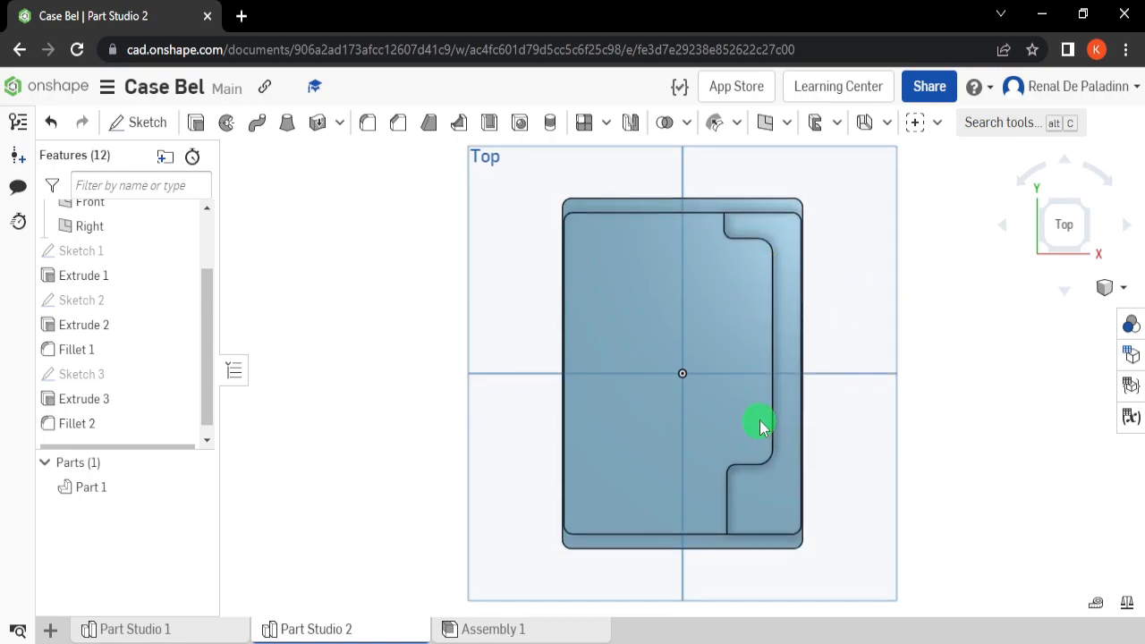
middle_drag(760, 421, 784, 355)
click(367, 125)
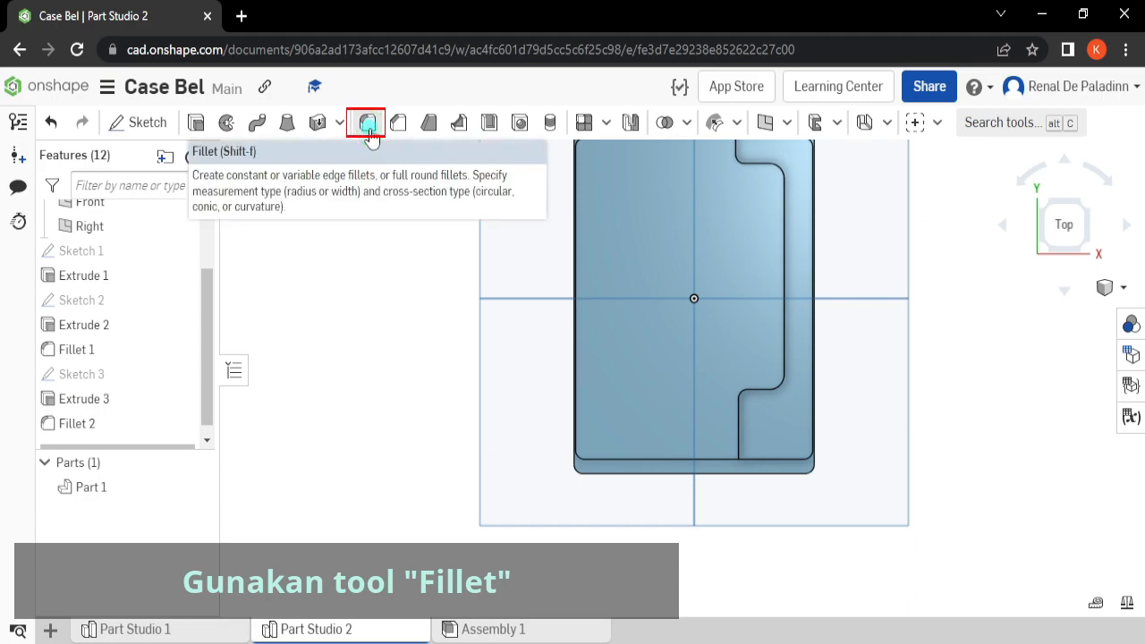
click(368, 124)
click(367, 310)
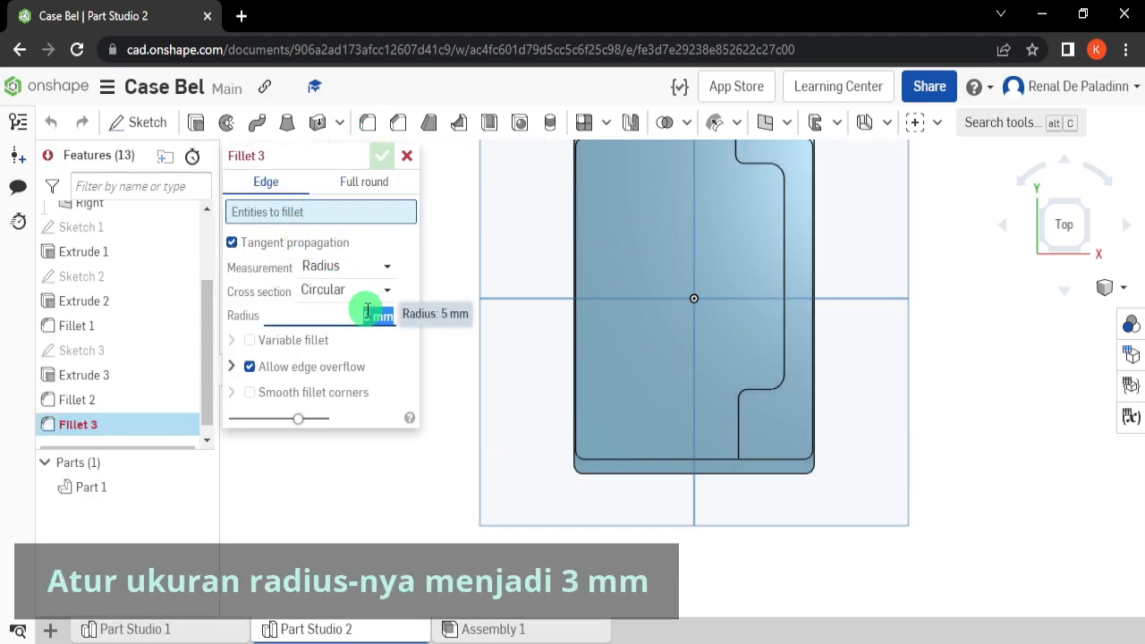
text(3)
key(Return)
scroll(639, 431, up, 5)
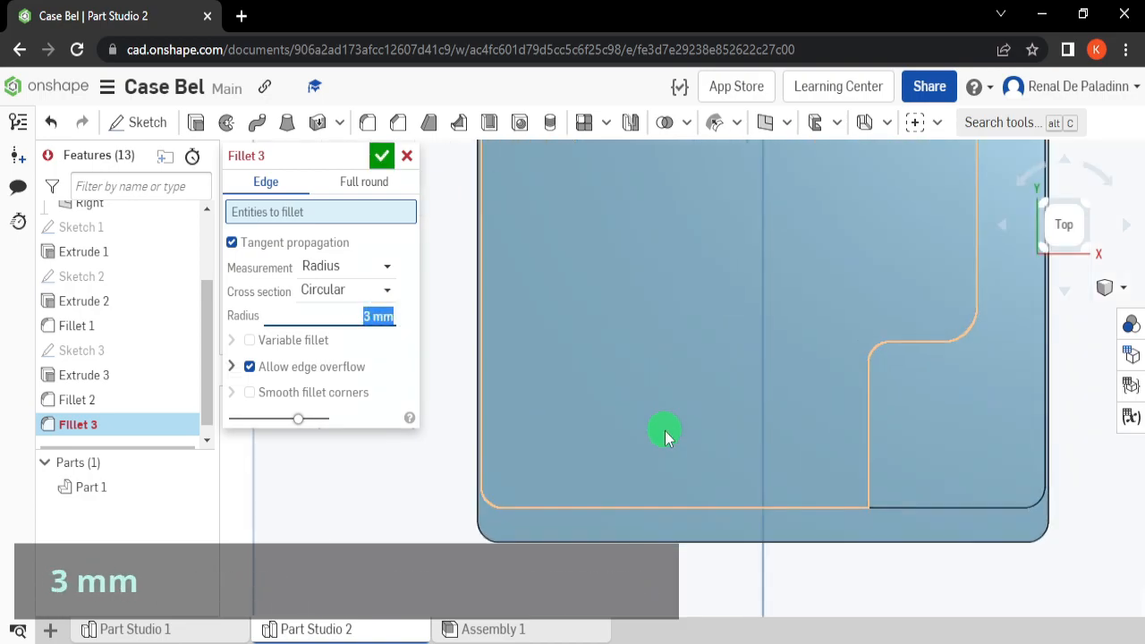
right_drag(537, 332, 810, 425)
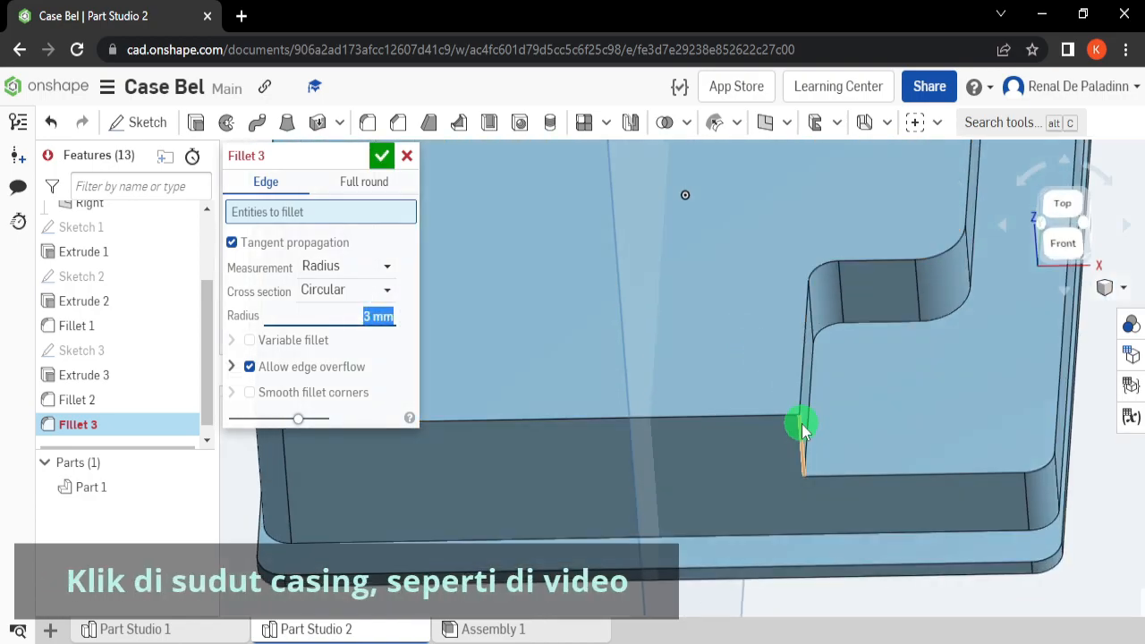
click(802, 423)
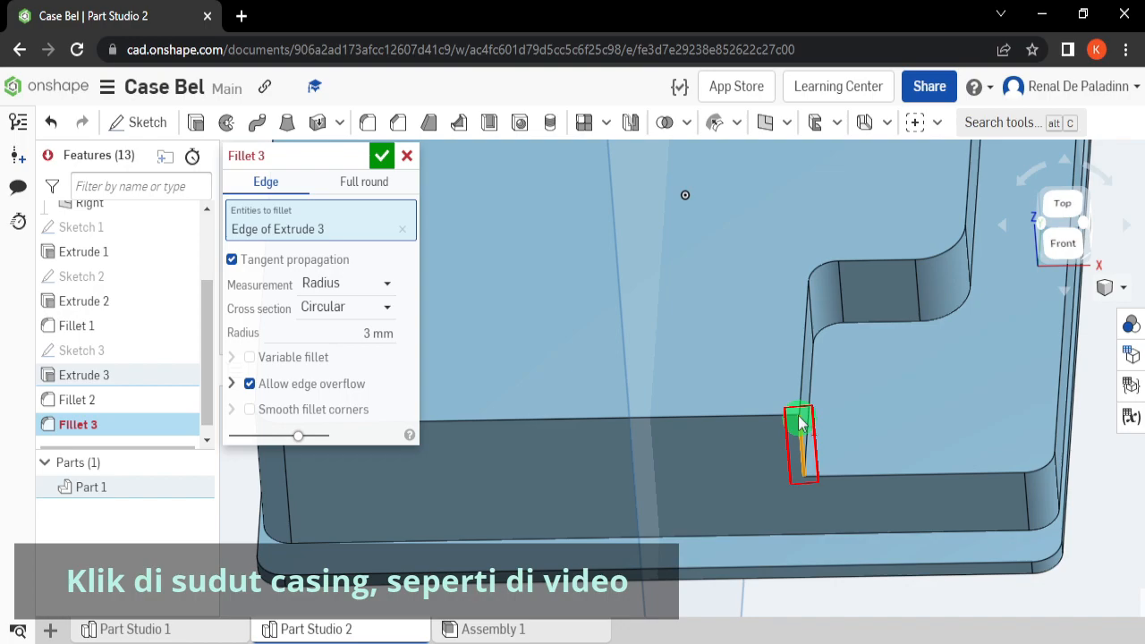
right_drag(801, 423, 814, 327)
scroll(813, 187, up, 8)
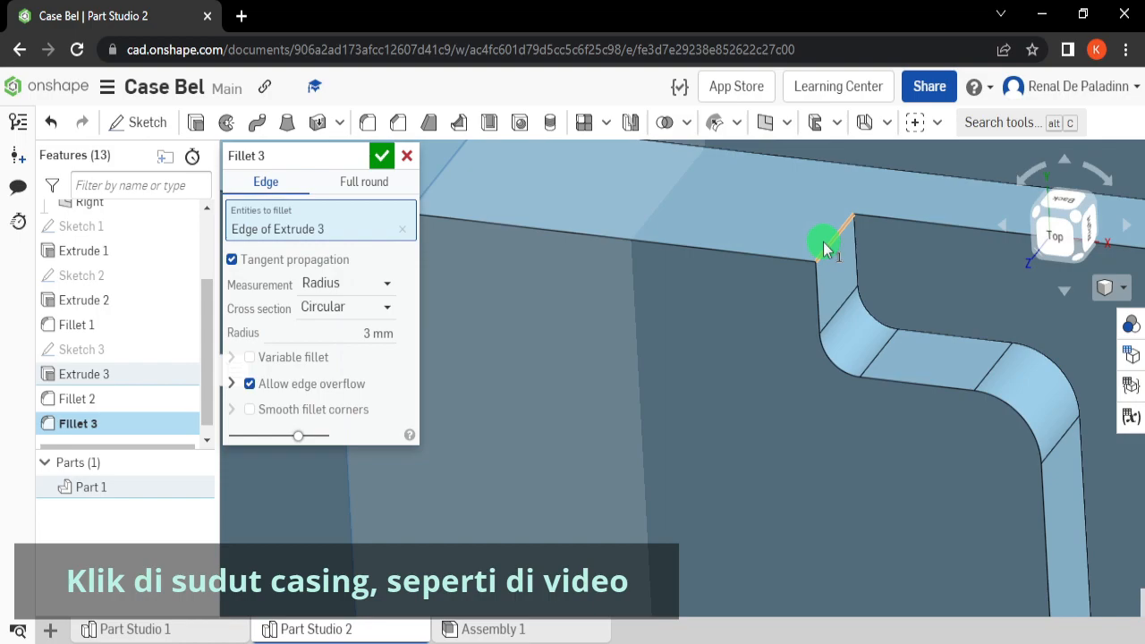
click(825, 250)
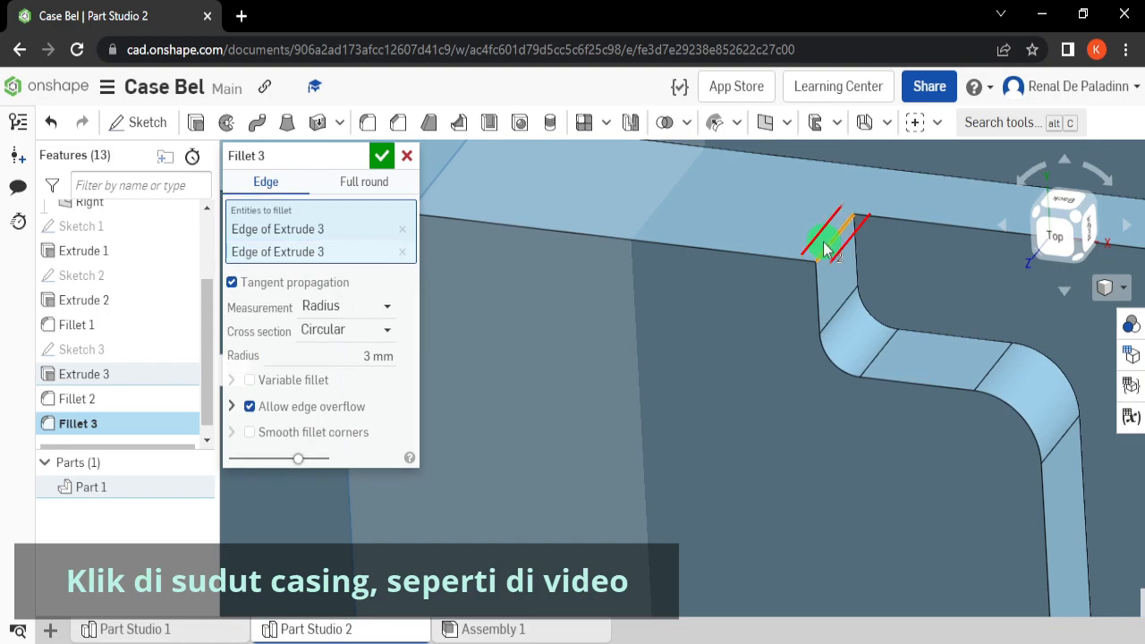
scroll(825, 250, down, 8)
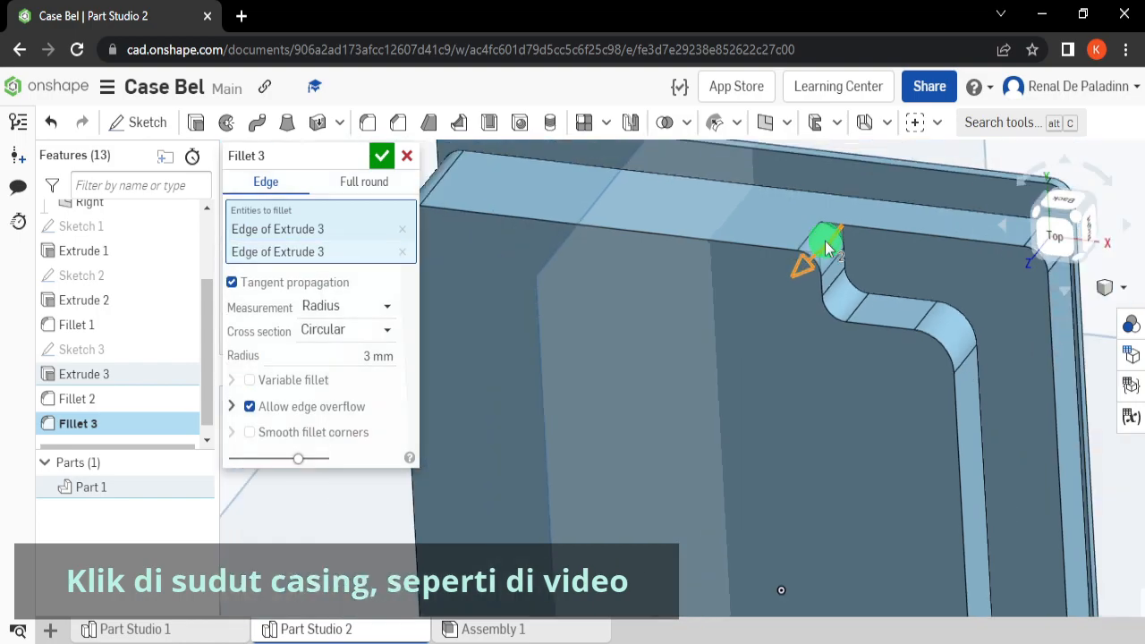
Step: Inspect the previewed corner fillets at the front and back ends of the side cut
click(1071, 227)
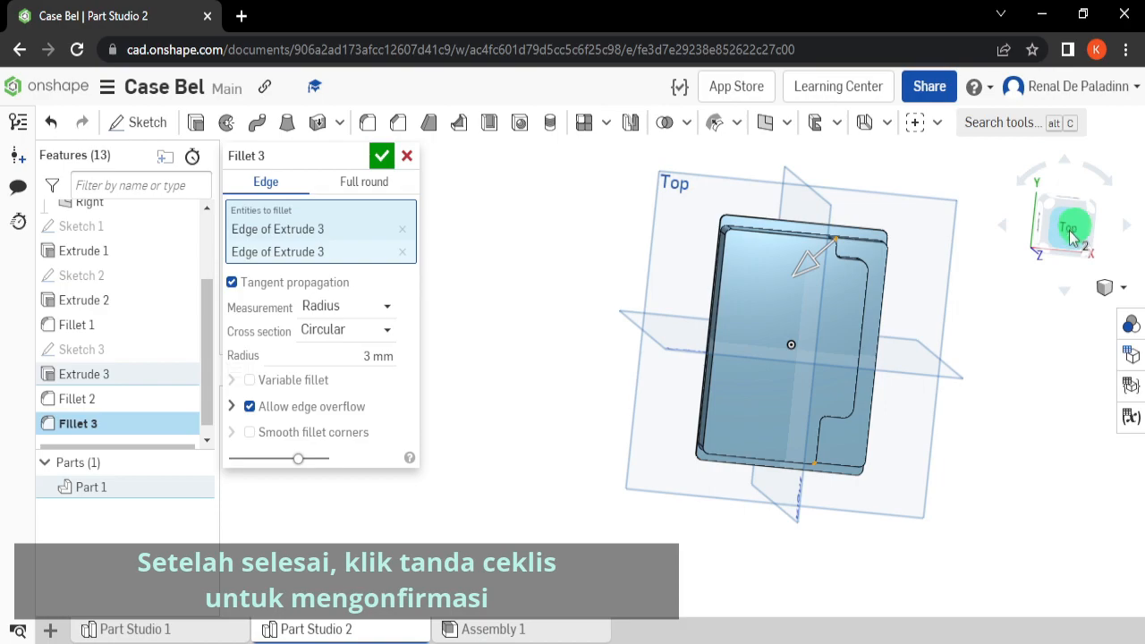
scroll(979, 263, up, 5)
right_drag(838, 429, 838, 352)
middle_drag(614, 440, 803, 343)
scroll(803, 343, up, 3)
scroll(799, 356, down, 4)
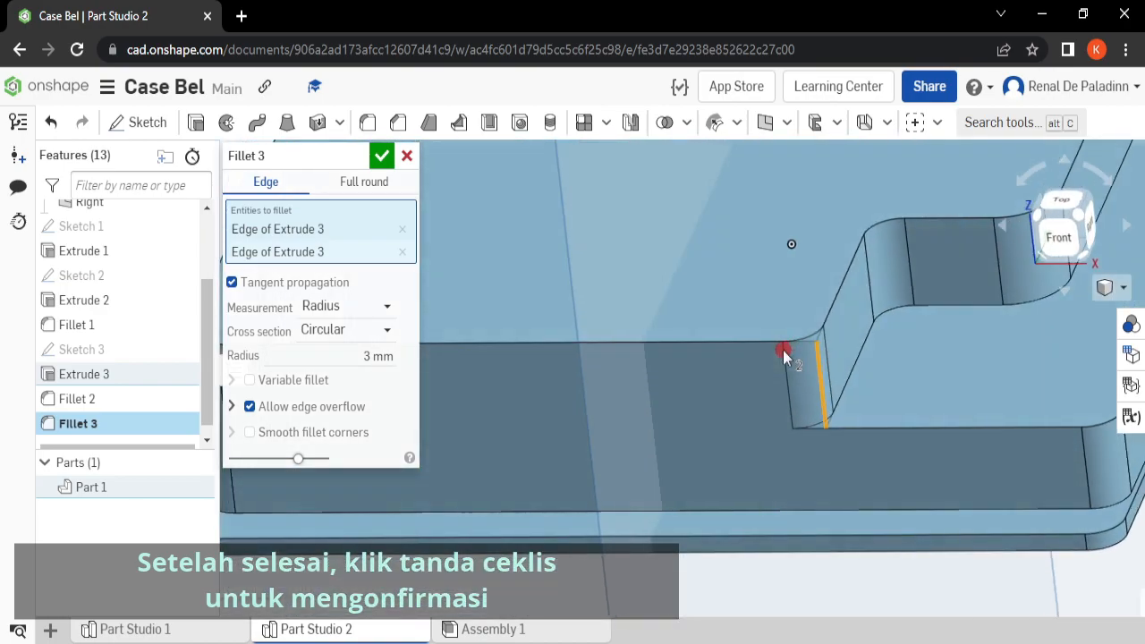
right_drag(844, 286, 872, 289)
scroll(846, 255, up, 3)
scroll(866, 344, up, 3)
right_drag(863, 343, 971, 300)
click(1049, 223)
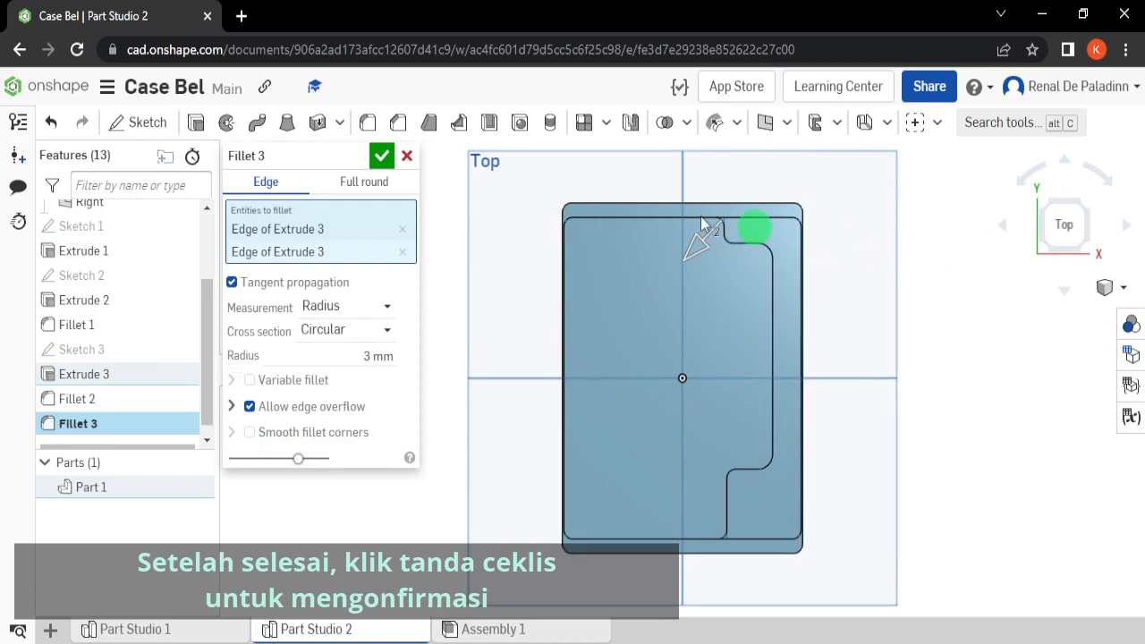
Step: Apply the 3 mm corner fillets and show the whole case in an isometric view
click(382, 157)
right_drag(768, 300, 735, 376)
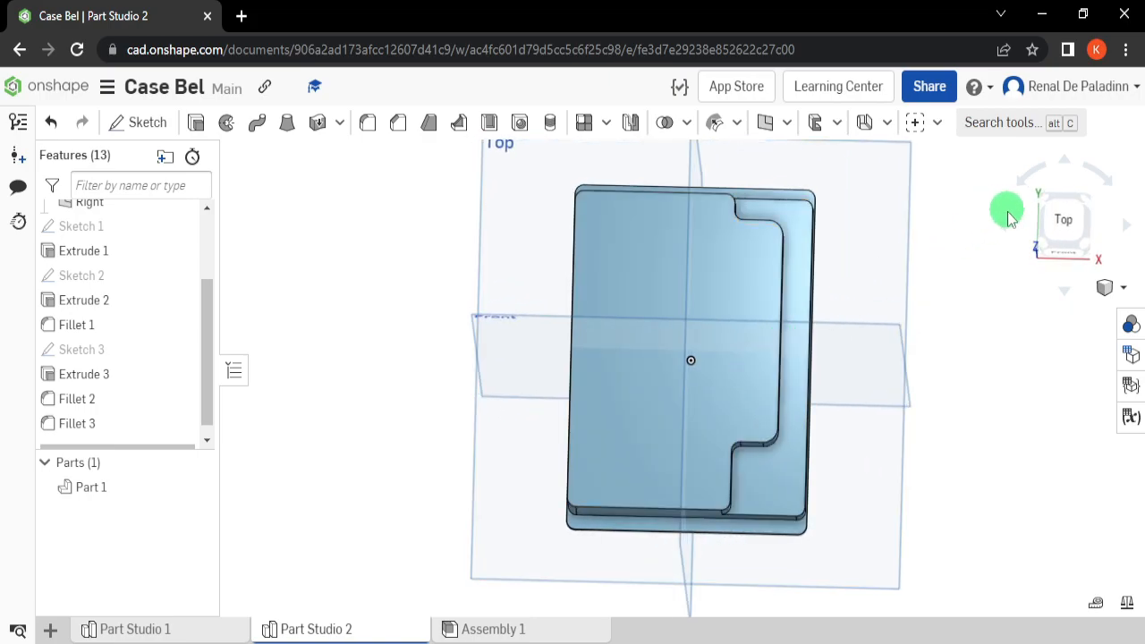
click(1089, 251)
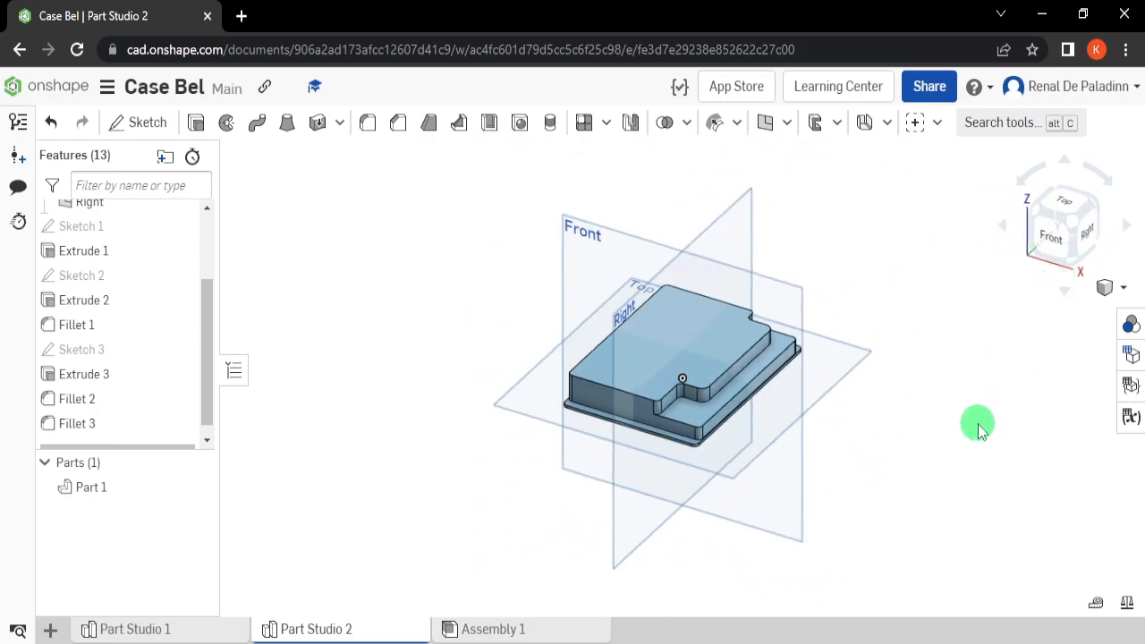
Step: Start a new sketch on the raised block's top face and view it normal to the sketch plane
click(136, 132)
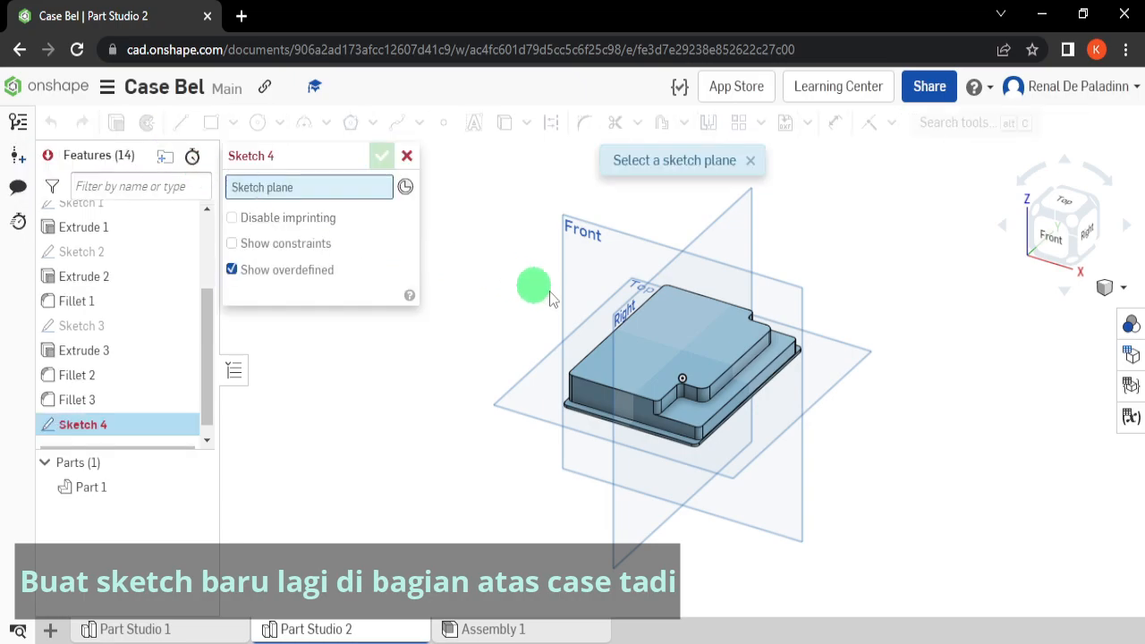
click(680, 335)
right_click(489, 203)
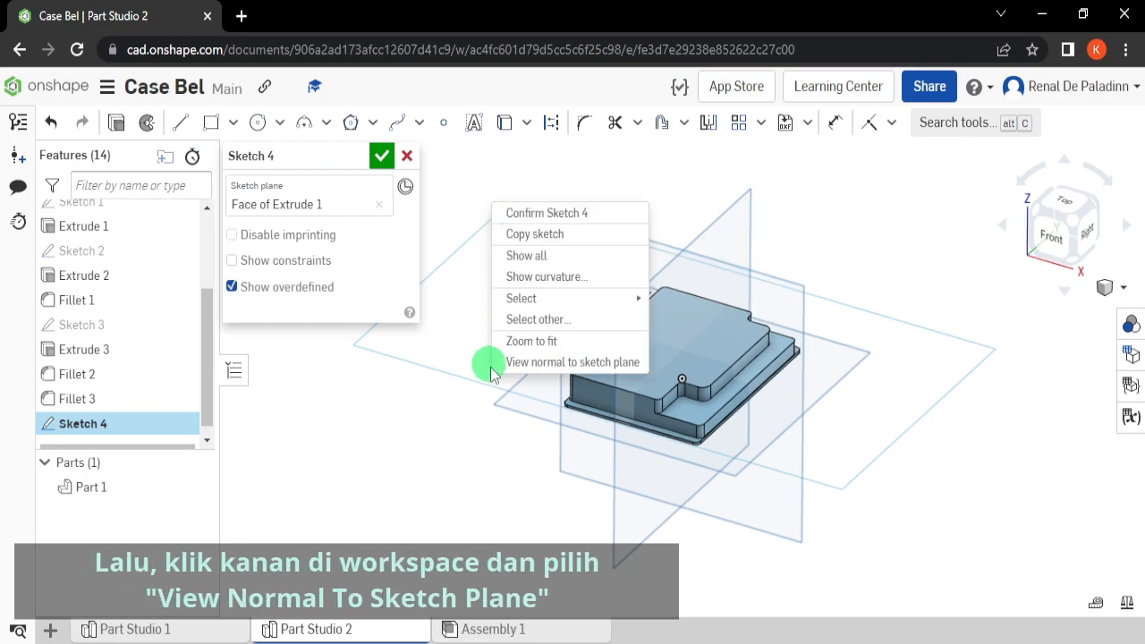
click(511, 362)
scroll(701, 382, up, 3)
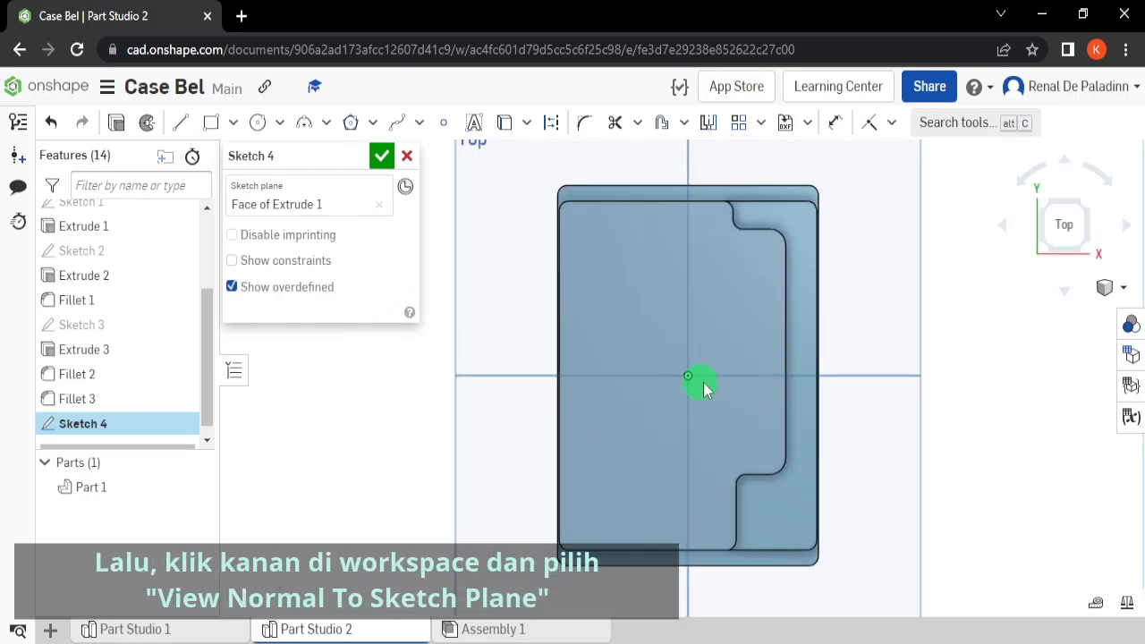
scroll(729, 378, up, 2)
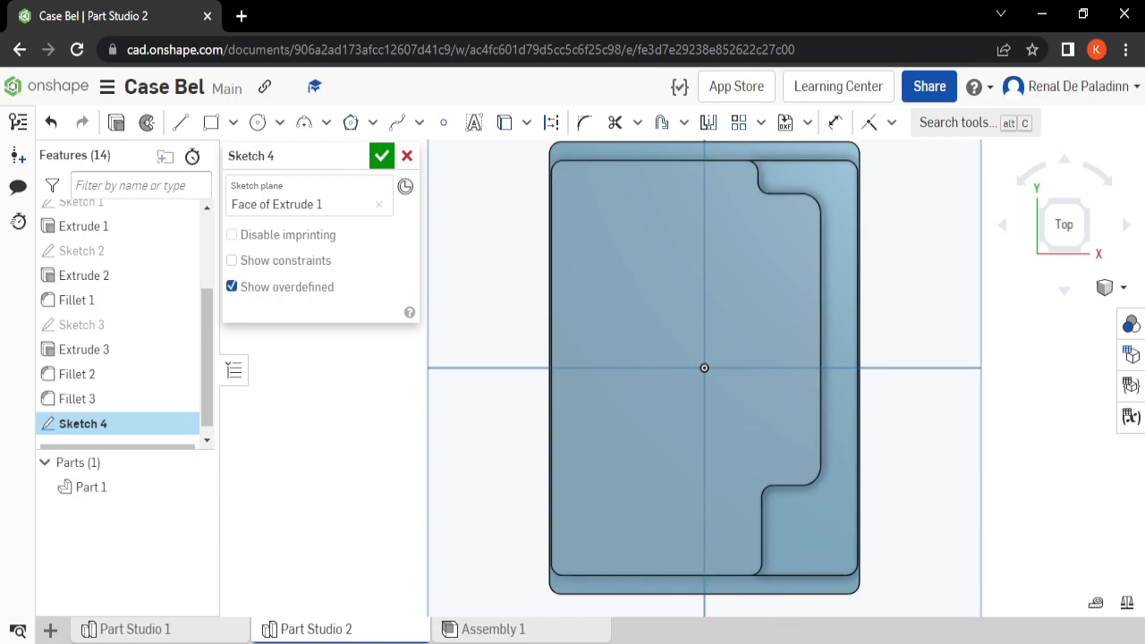
scroll(818, 313, up, 2)
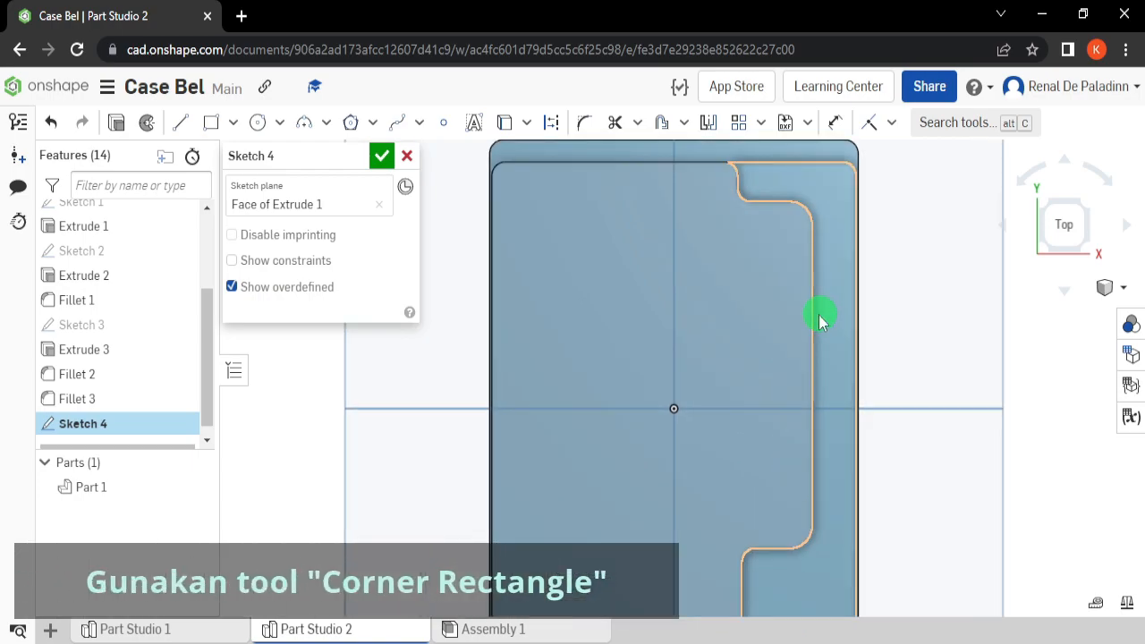
Step: Sketch a corner rectangle 52 mm wide and 66 mm high on the upper part of the top face
click(233, 122)
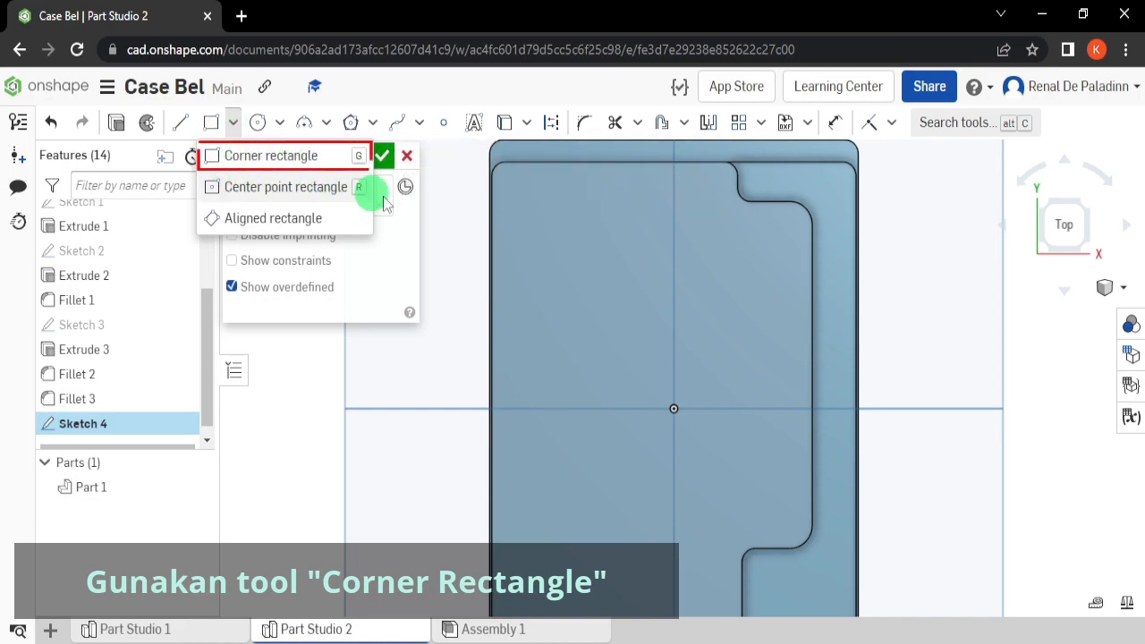
click(283, 157)
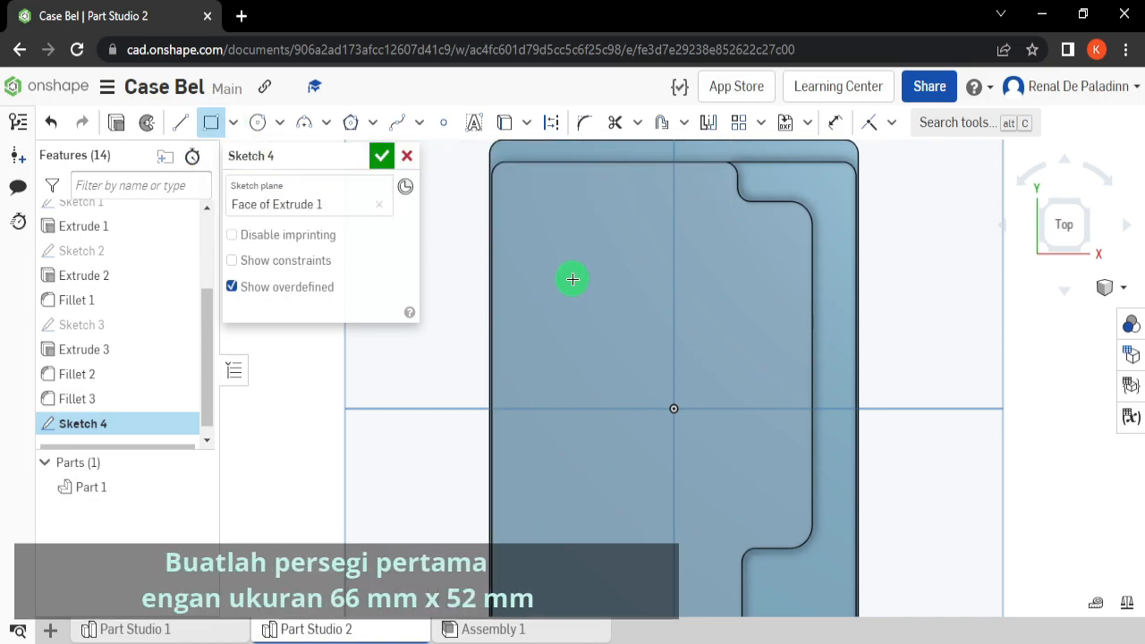
mouse_move(576, 267)
mouse_down()
mouse_move(754, 398)
mouse_move(743, 386)
mouse_up()
text(5)
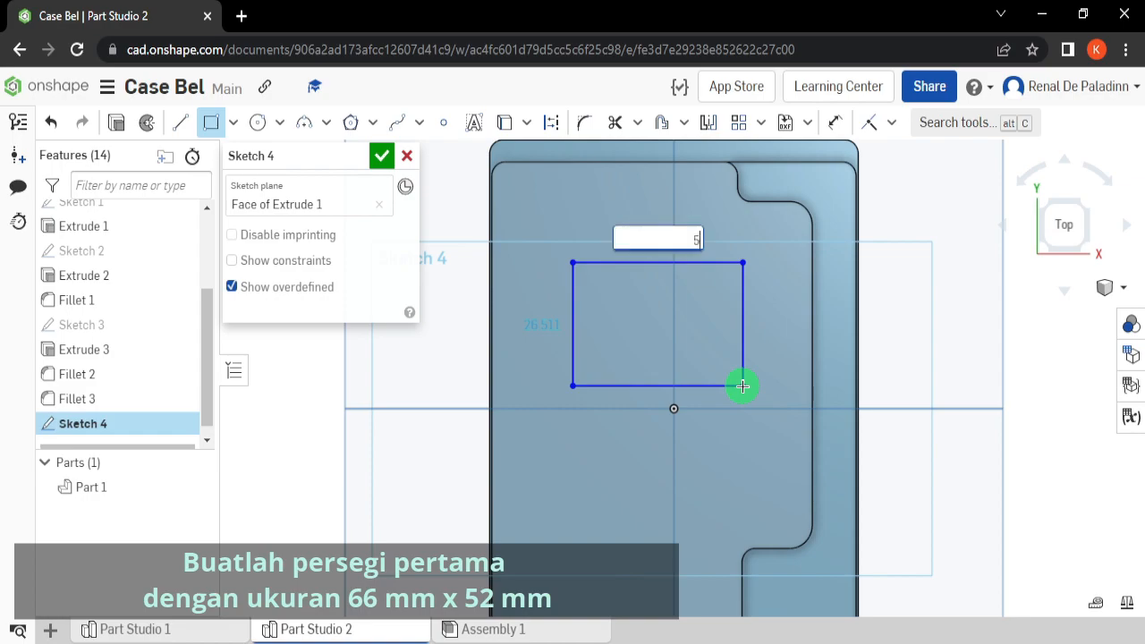
text(2)
key(Return)
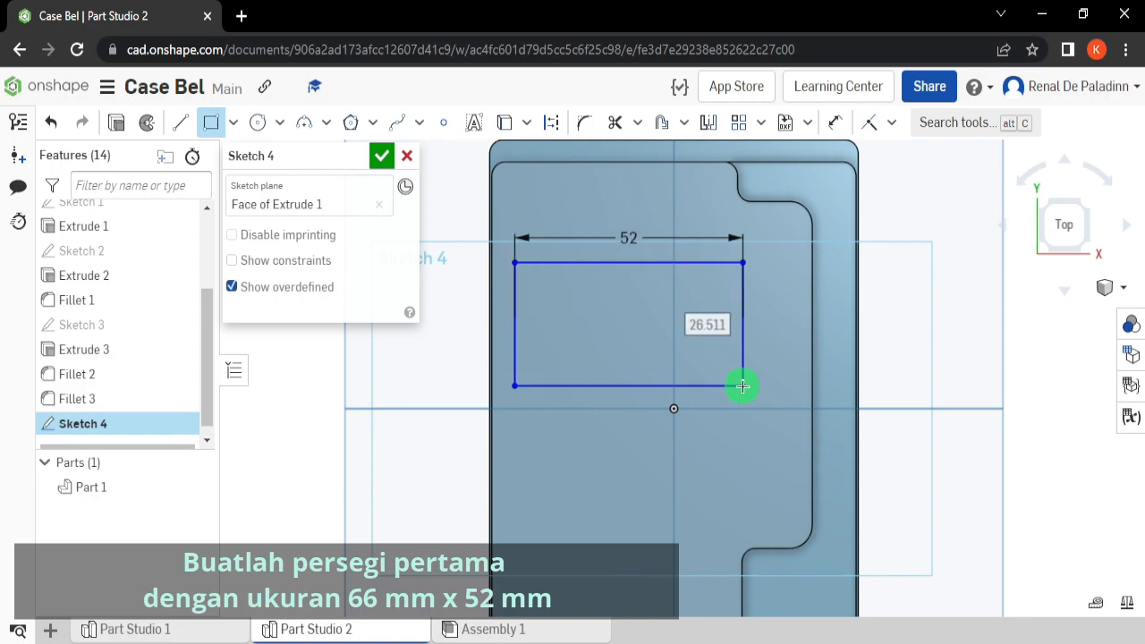
text(66)
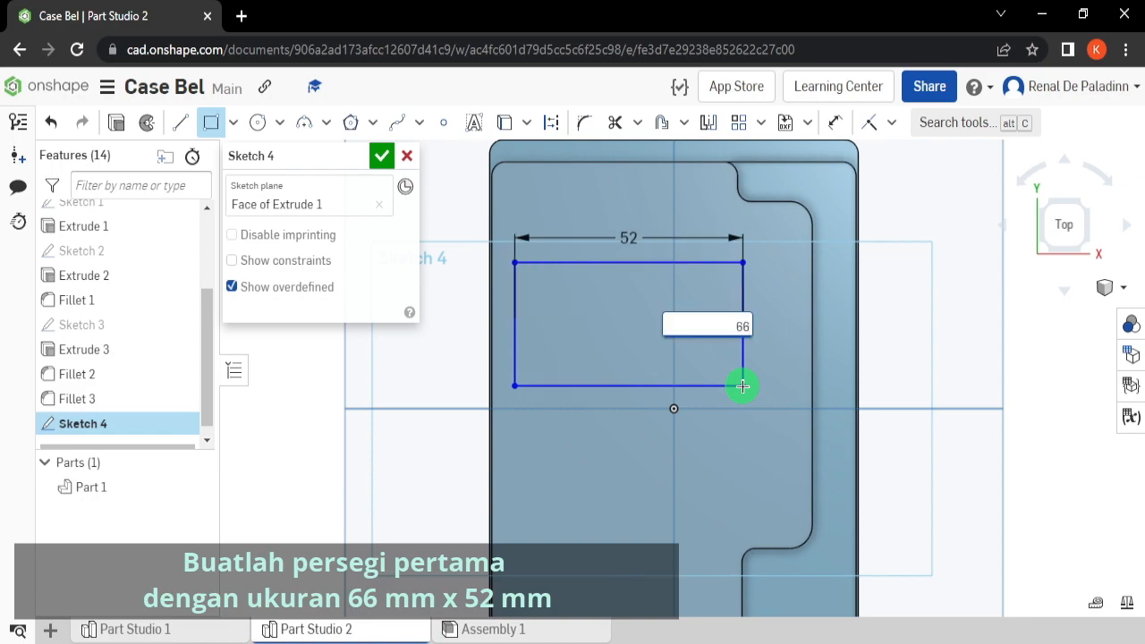
key(Return)
key(f)
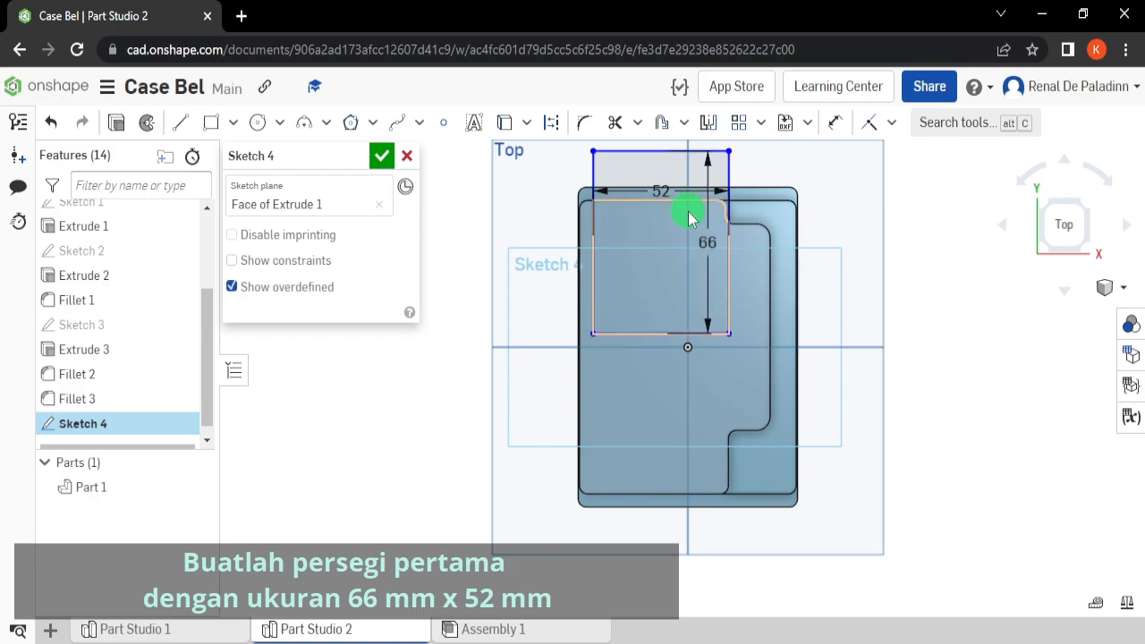
Step: Change the rectangle's dimensions to 66 mm wide and 52 mm high
double_click(670, 197)
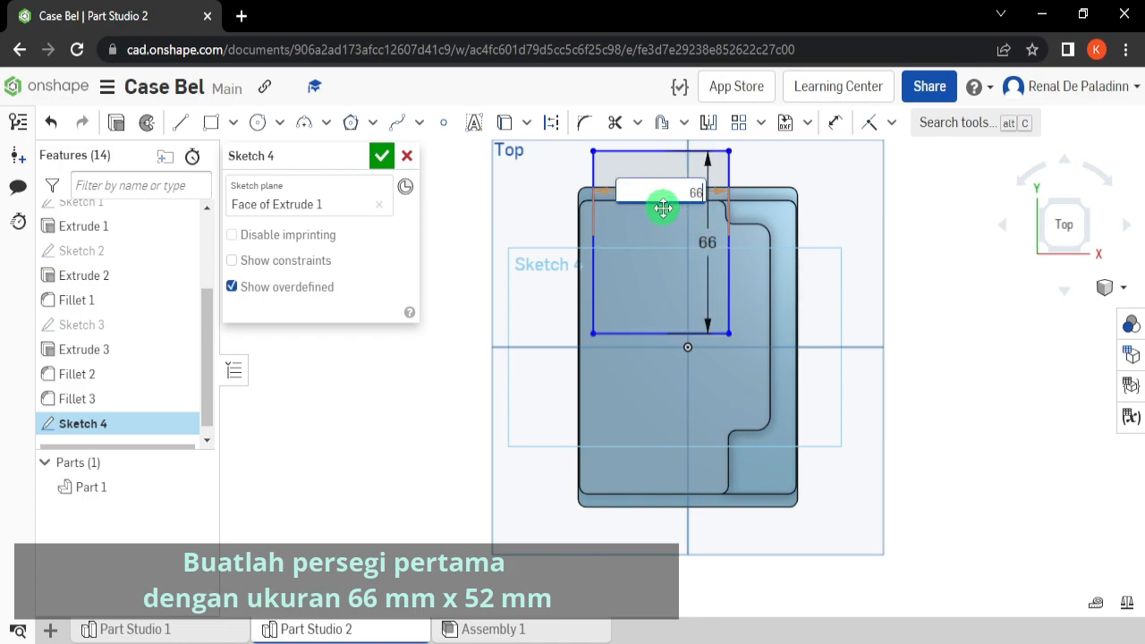
key(Return)
double_click(731, 242)
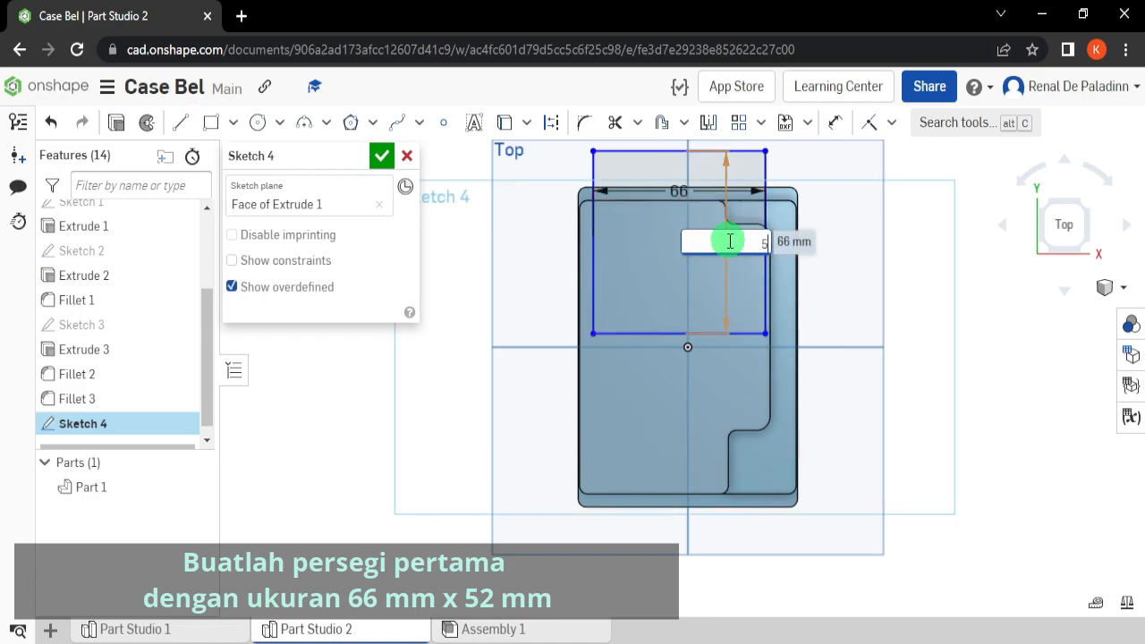
text(52)
key(Return)
Step: Move the 66 x 52 mm rectangle down so it lies fully within the raised block's top face
scroll(680, 264, up, 2)
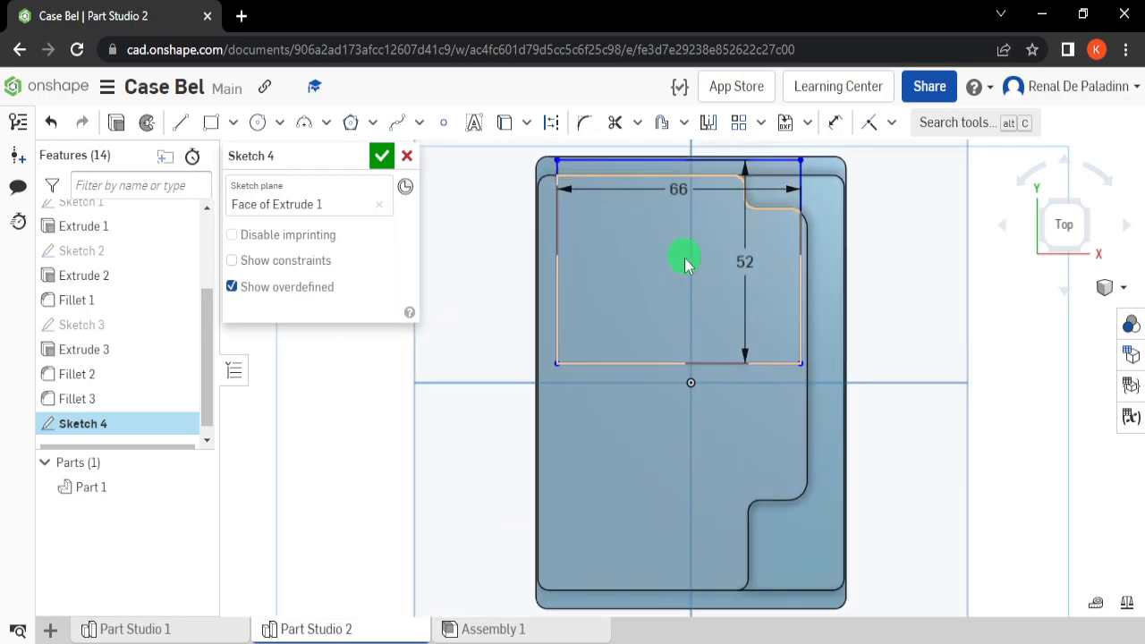
scroll(685, 263, down, 2)
drag(658, 328, 638, 392)
scroll(660, 350, up, 3)
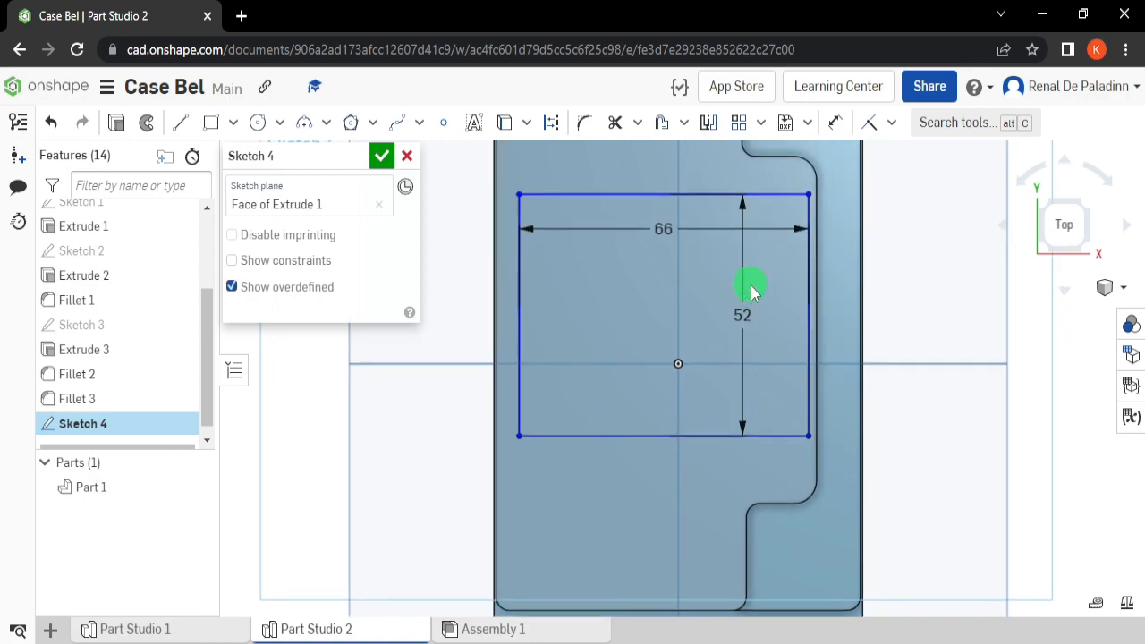
Step: Dimension the rectangle's upper edge 18.1 mm from the upper outer edge of the case
click(233, 122)
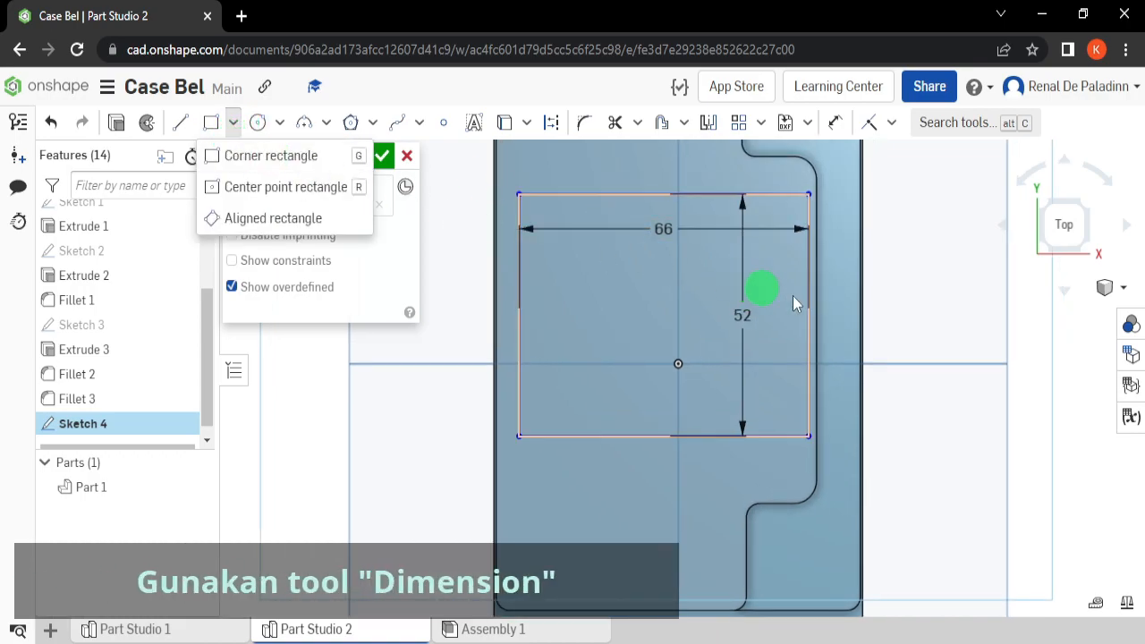
click(835, 126)
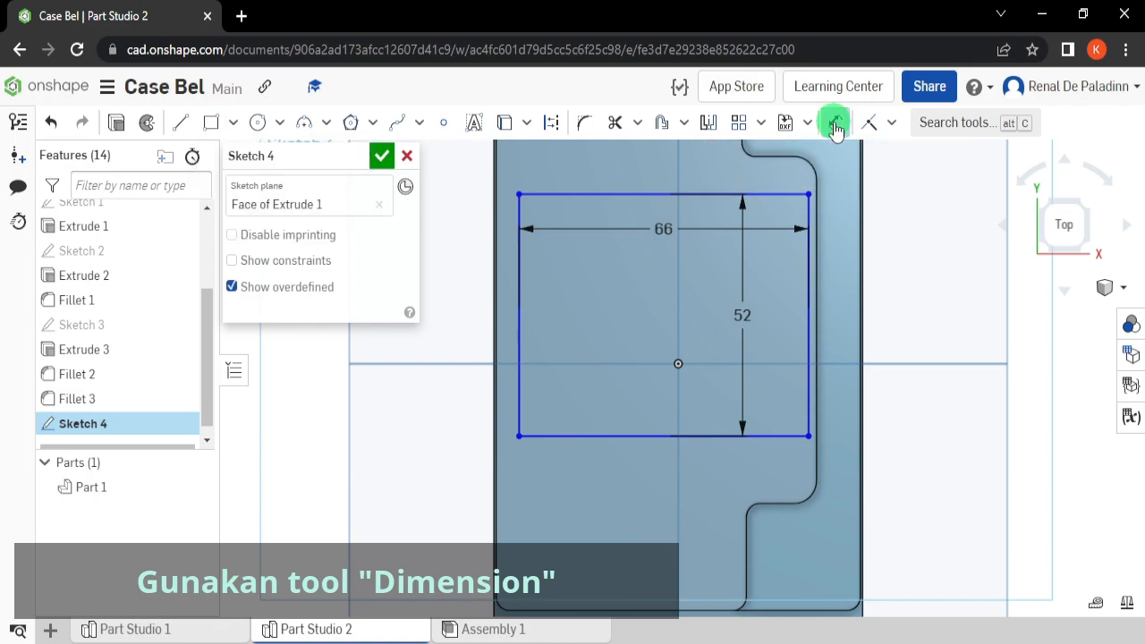
scroll(739, 229, down, 3)
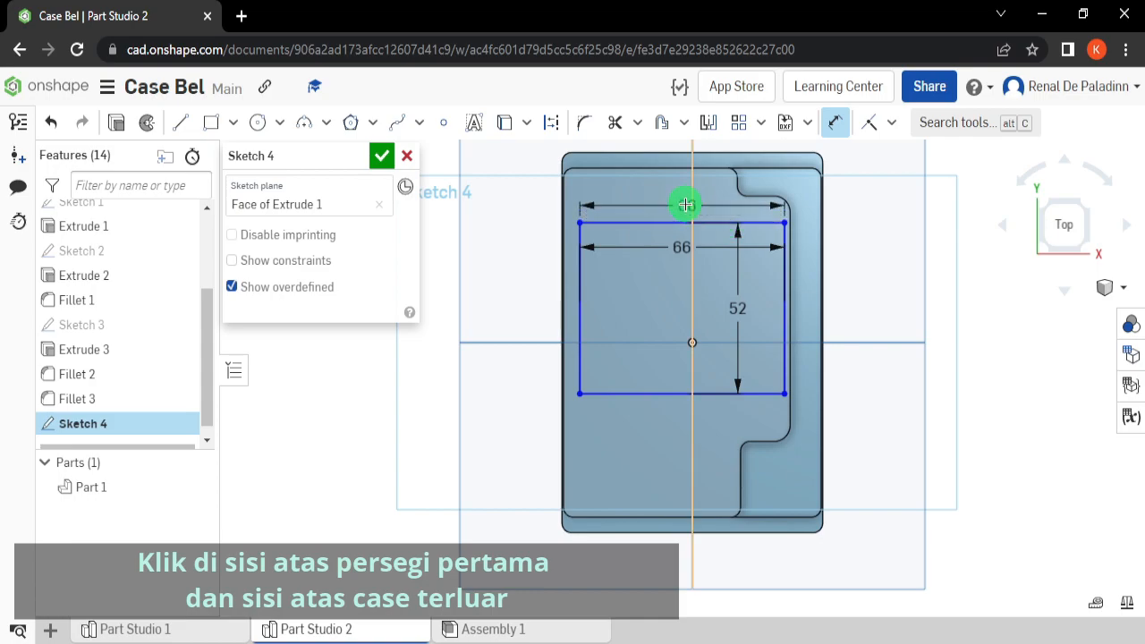
middle_drag(685, 200, 677, 268)
click(679, 238)
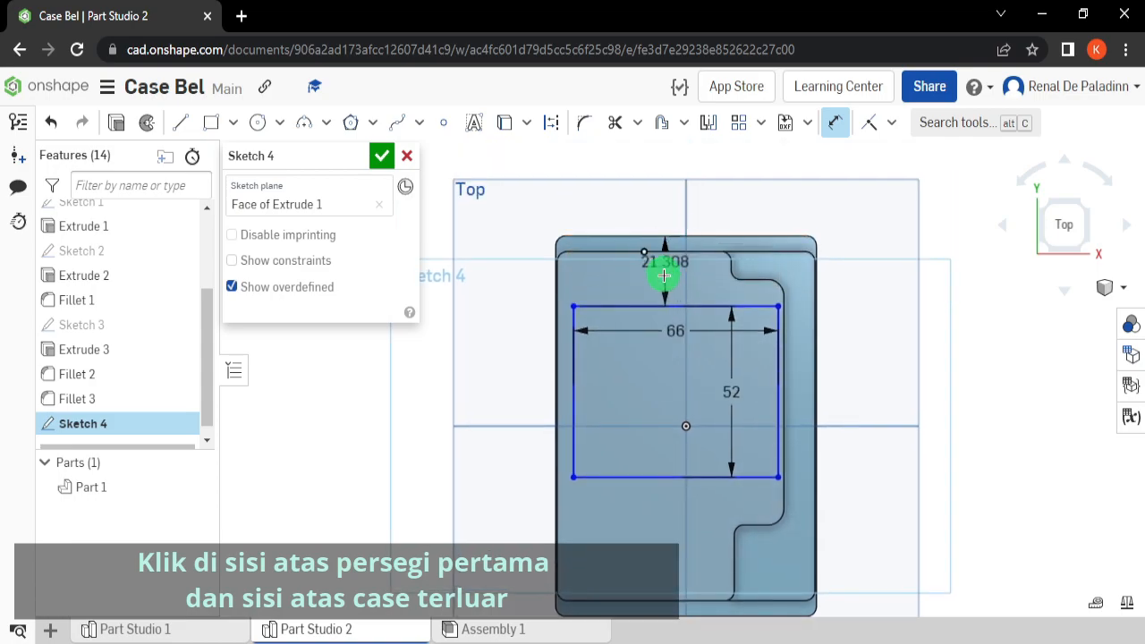
scroll(665, 263, up, 3)
click(673, 275)
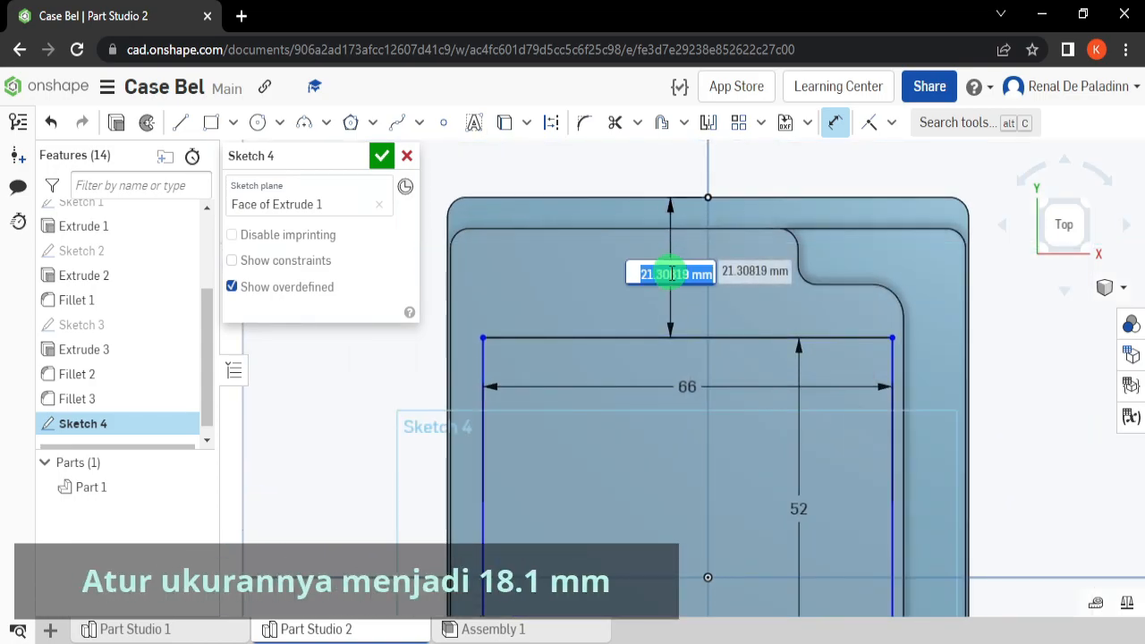
key(Return)
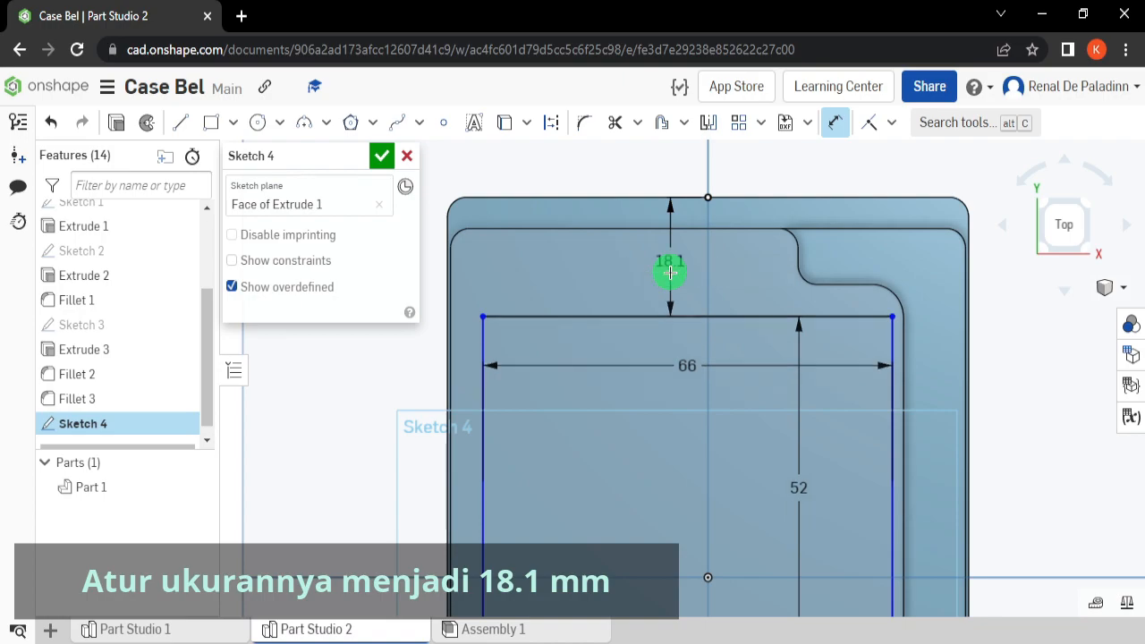
Step: Dimension the rectangle's right edge 10.5 mm from the right outer edge of the case
scroll(680, 280, down, 5)
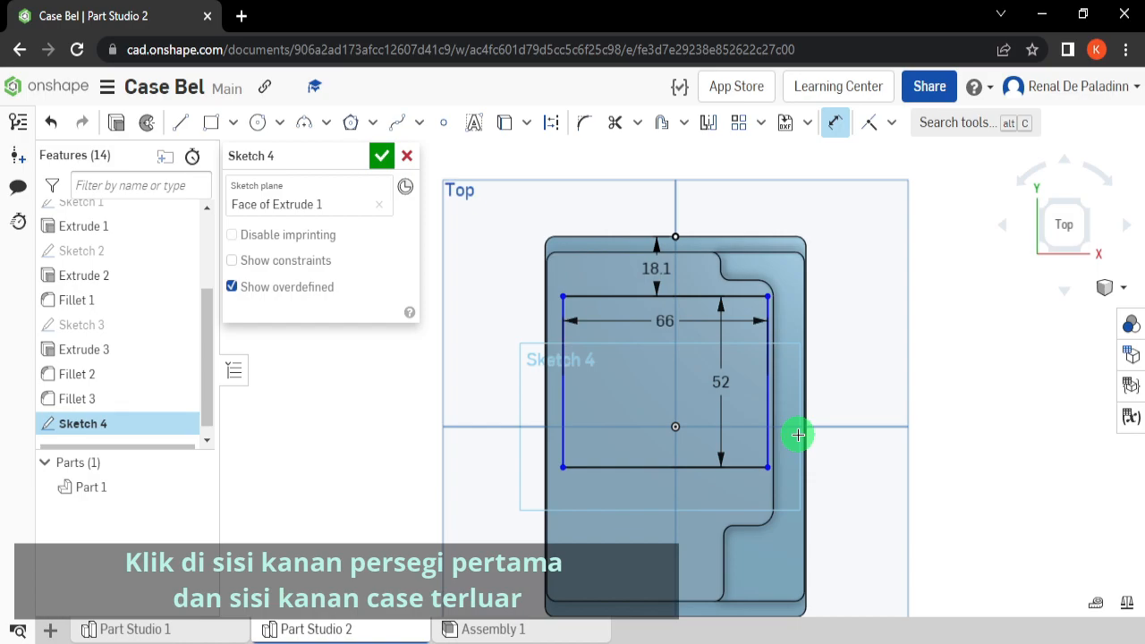
click(768, 419)
scroll(770, 418, up, 6)
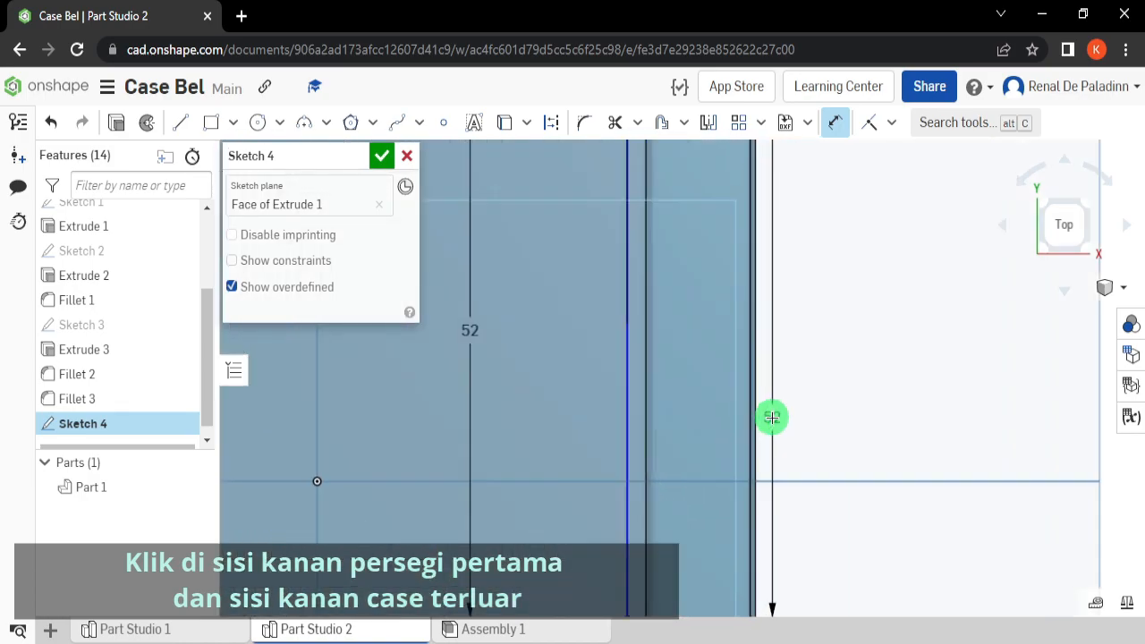
scroll(767, 418, up, 2)
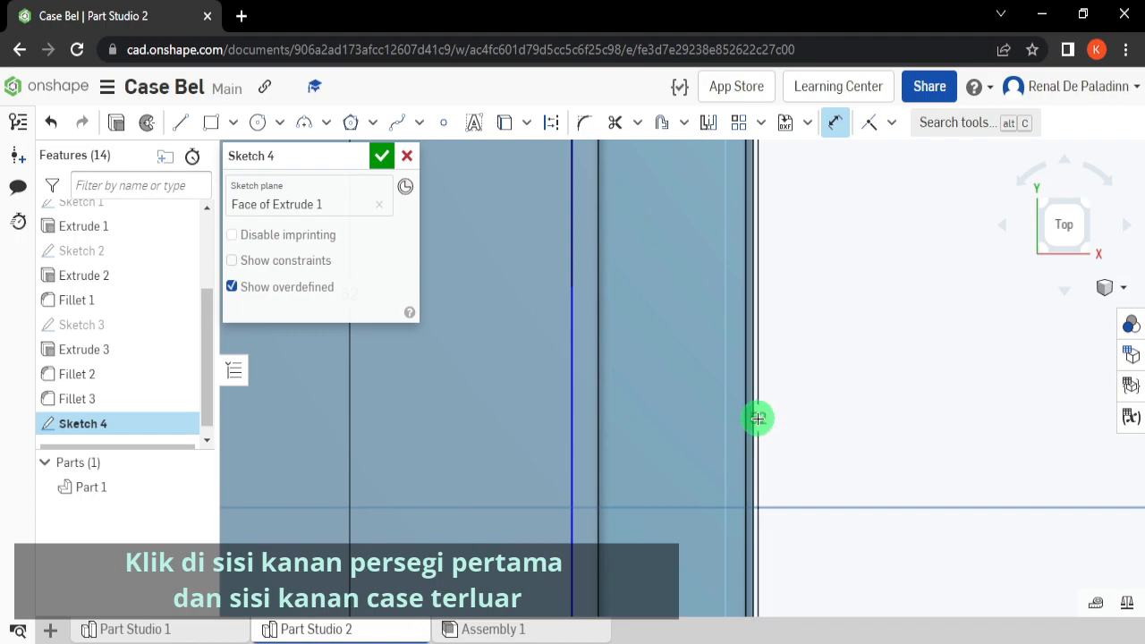
click(756, 418)
scroll(680, 340, down, 3)
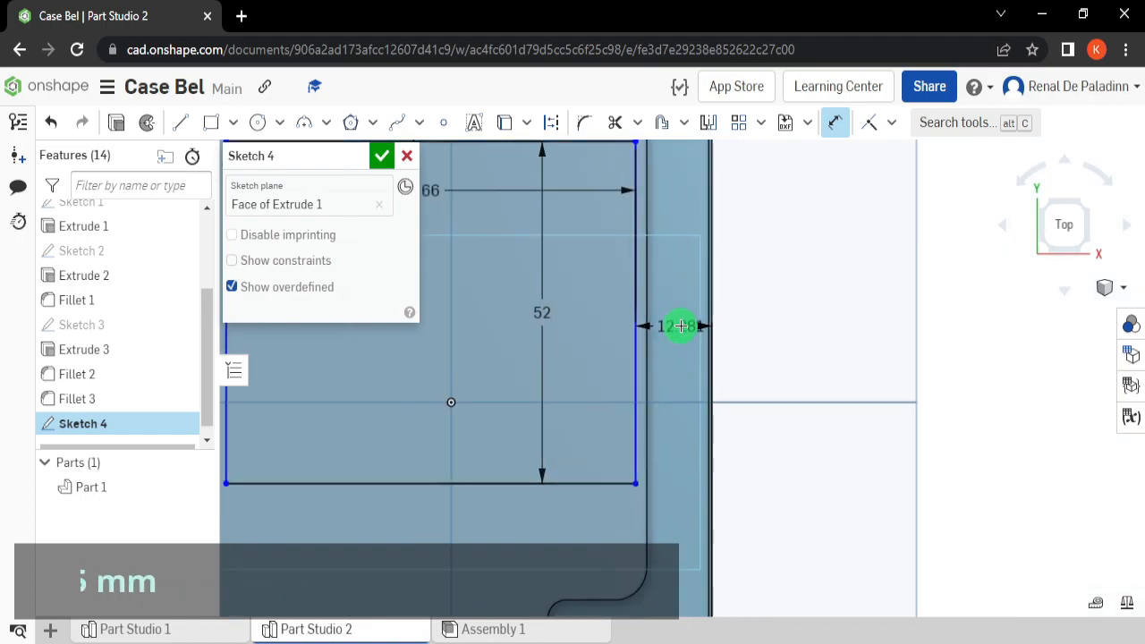
click(680, 303)
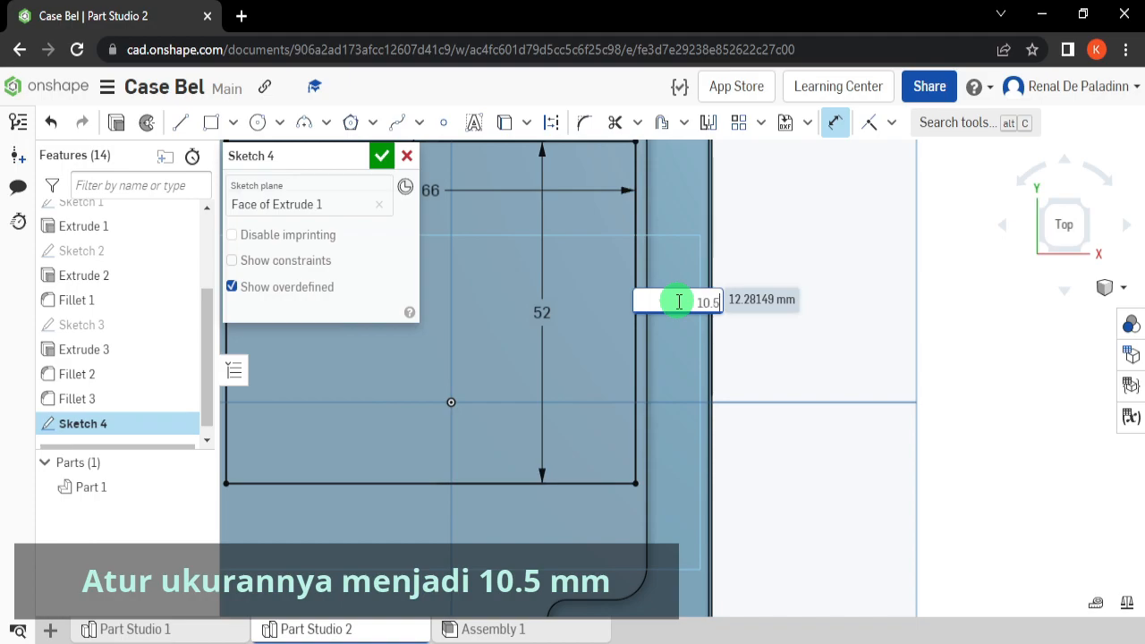
key(Return)
scroll(809, 389, down, 3)
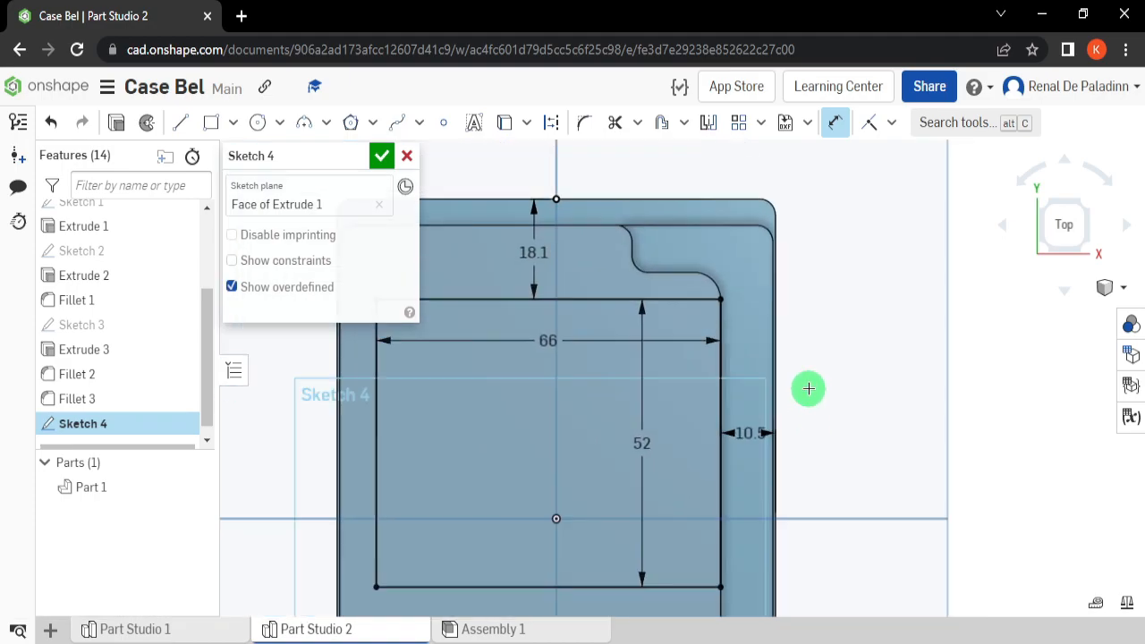
Step: Sketch a second corner rectangle about 33 mm wide, extending down and right from the first rectangle's lower-left corner
key(f)
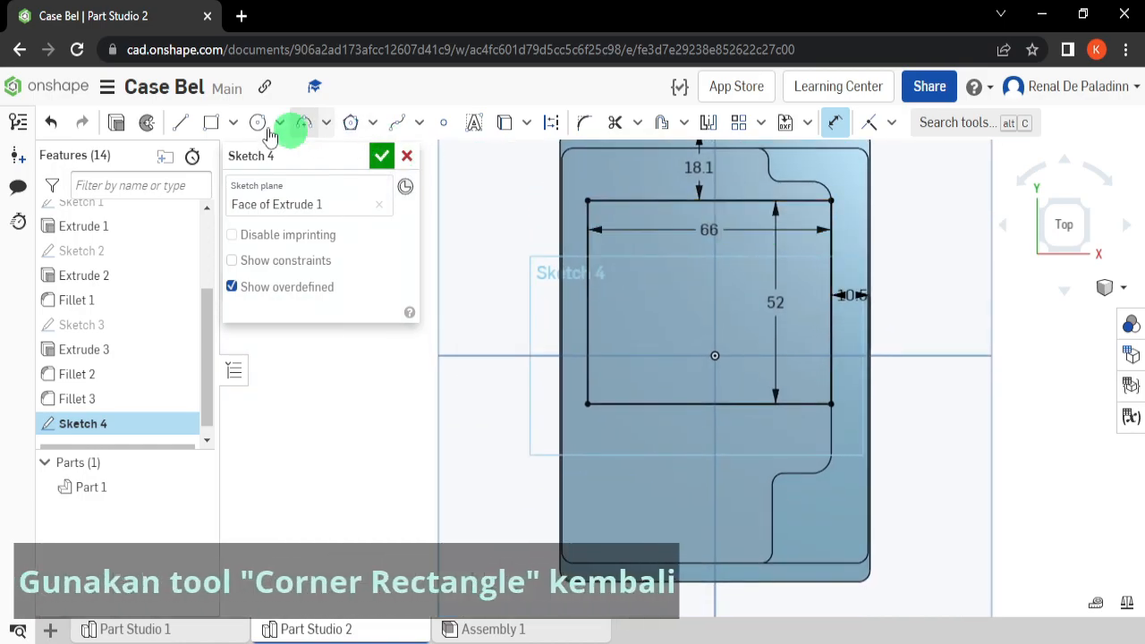
click(232, 122)
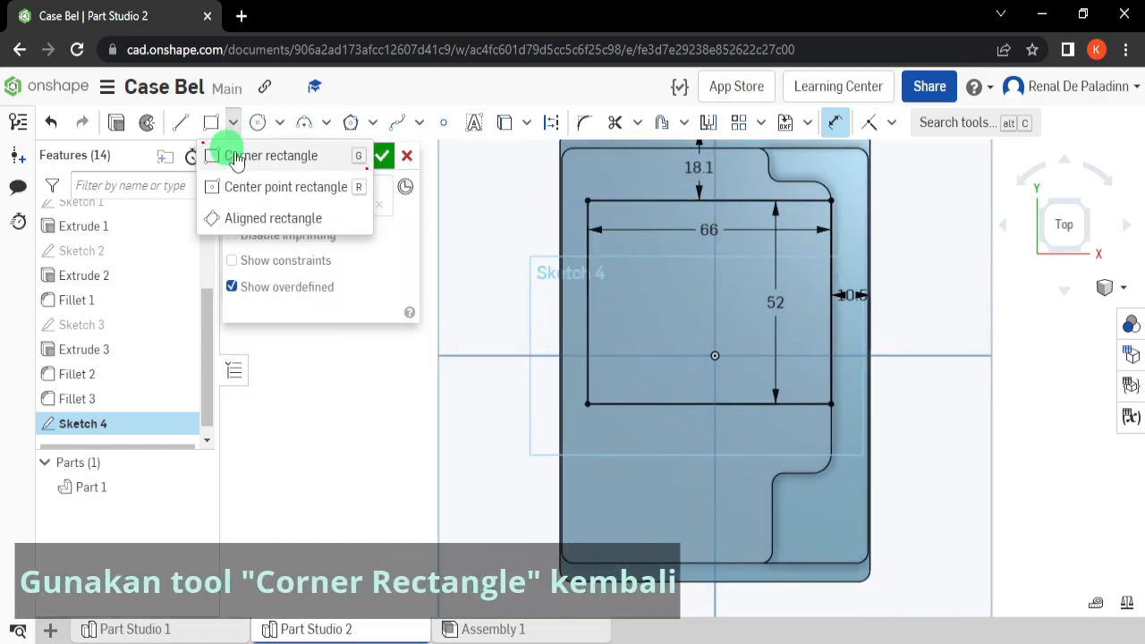
click(328, 157)
scroll(548, 391, up, 1)
scroll(564, 400, up, 2)
middle_drag(583, 402, 442, 334)
click(471, 344)
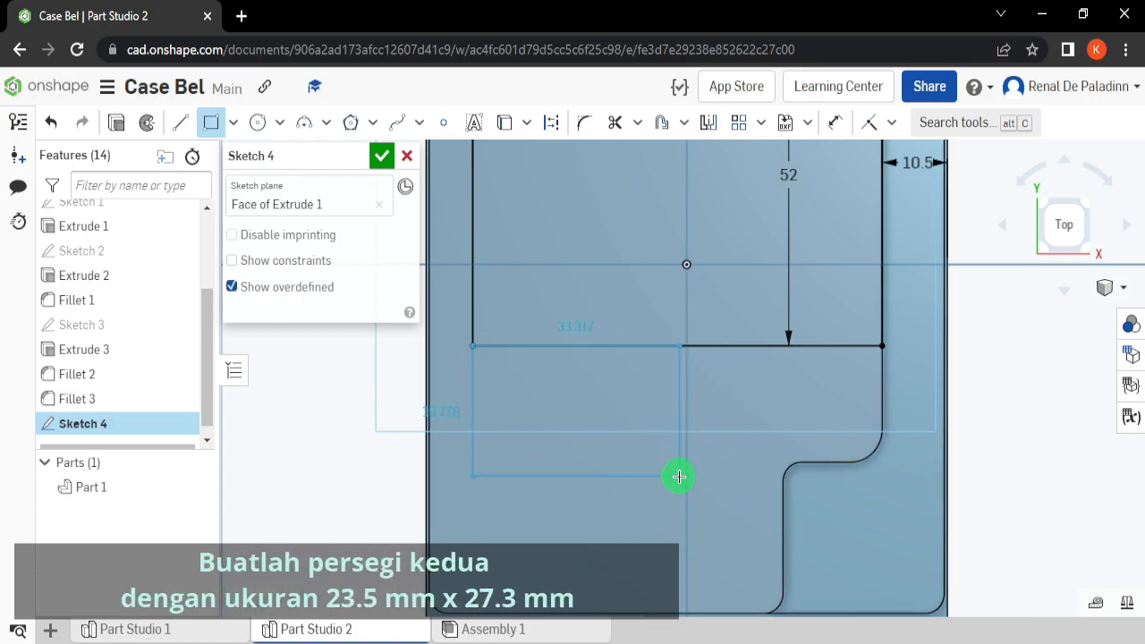
click(676, 476)
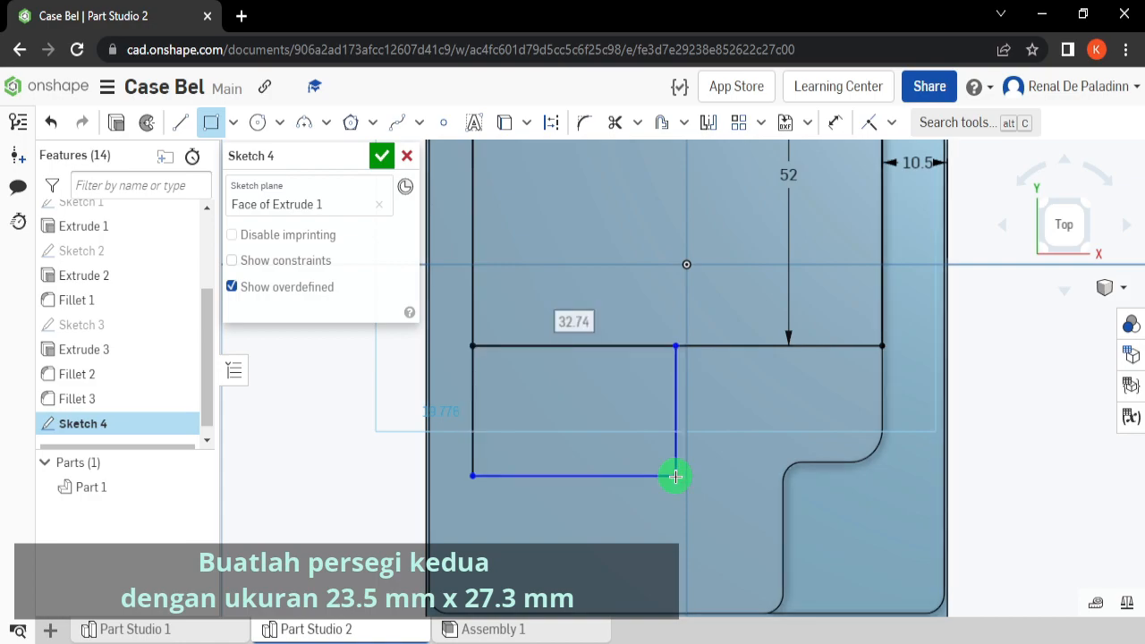
Step: Set the second rectangle's width to 23.5 mm and its height to 27.3 mm
text(23)
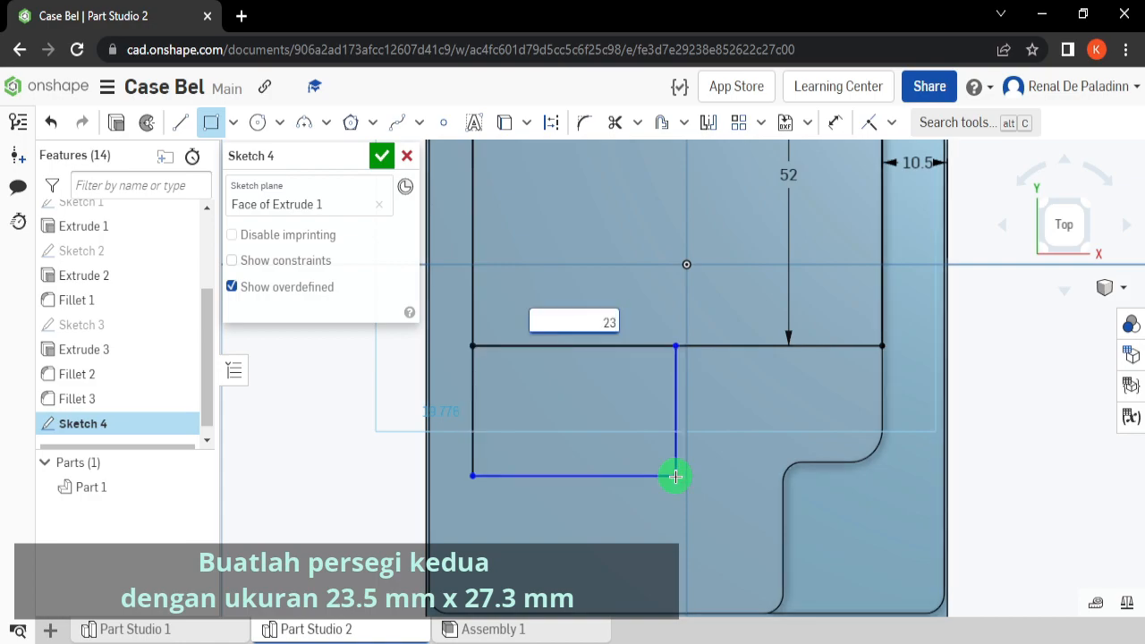
text(.5)
key(Tab)
text(2)
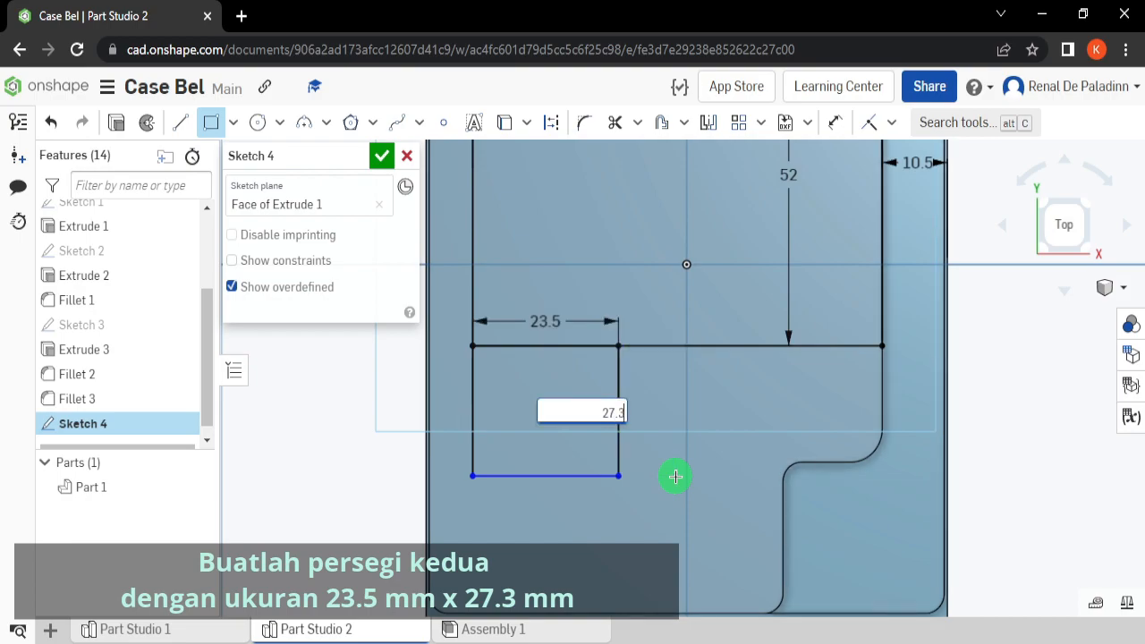
key(Return)
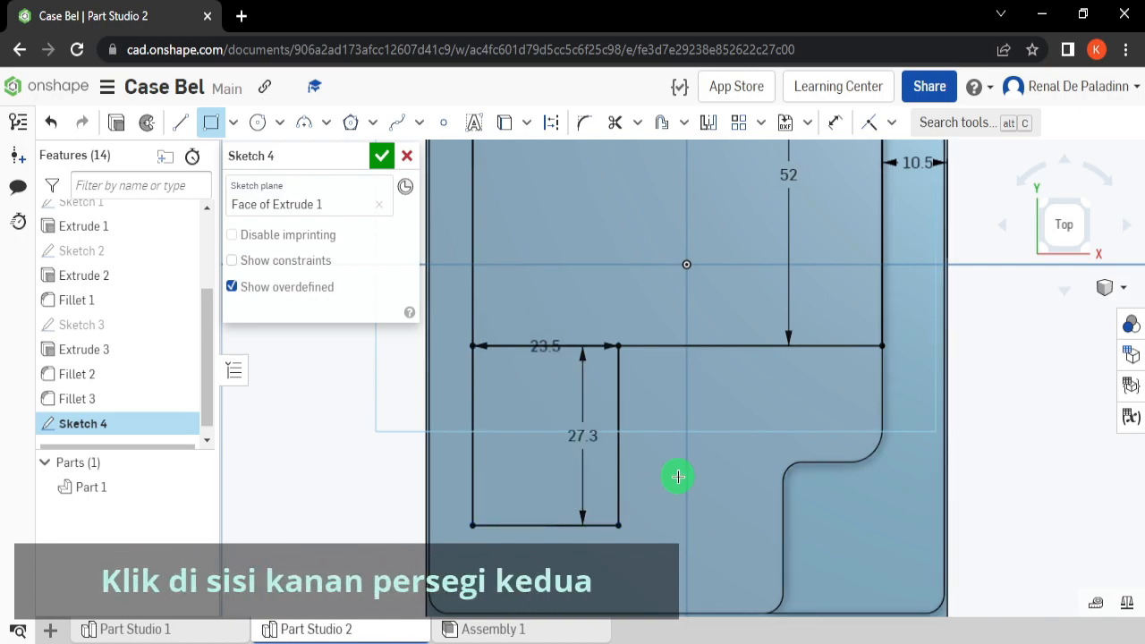
scroll(639, 456, down, 2)
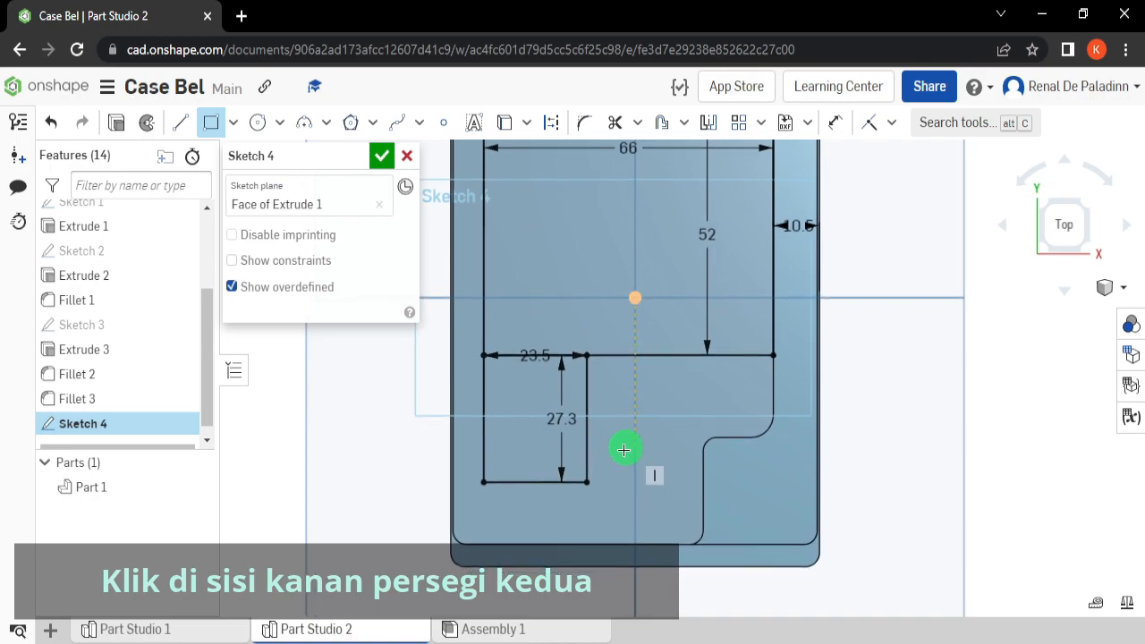
Step: Sketch a third corner rectangle extending right from the second rectangle's right edge, with a width of 26 mm and a height of 7 mm
scroll(604, 430, up, 2)
click(579, 386)
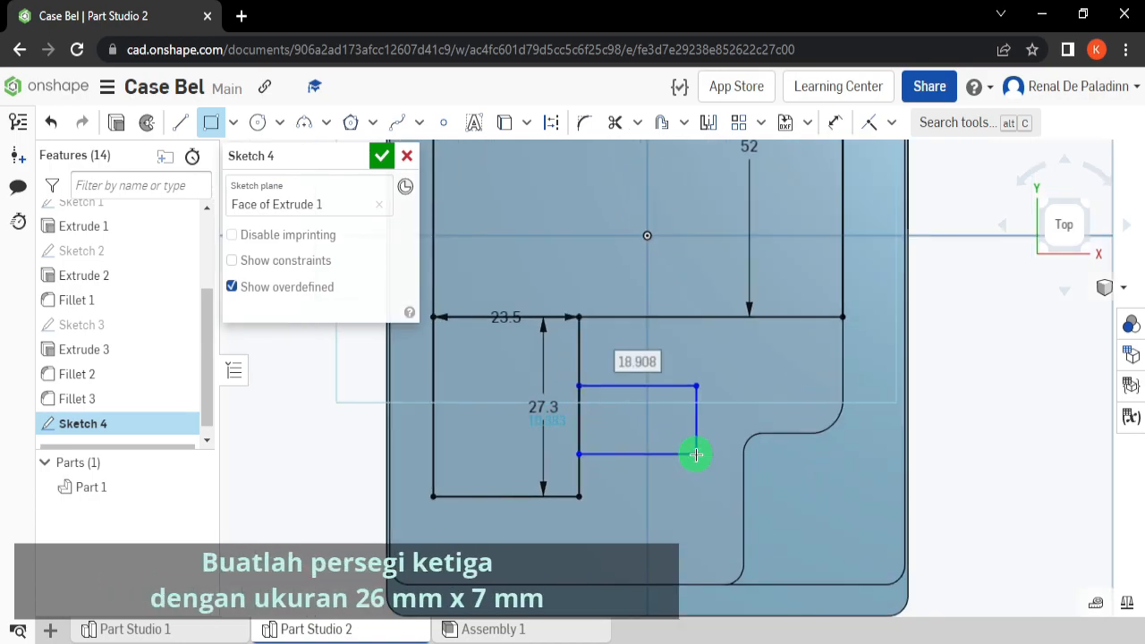
text(26)
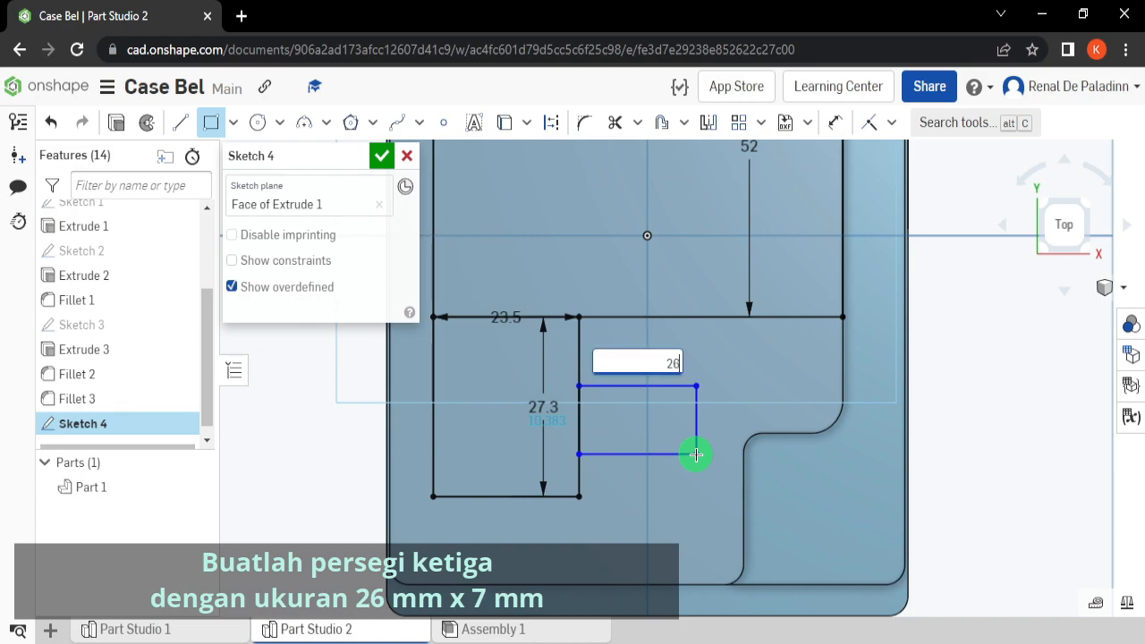
key(Tab)
text(7)
key(Return)
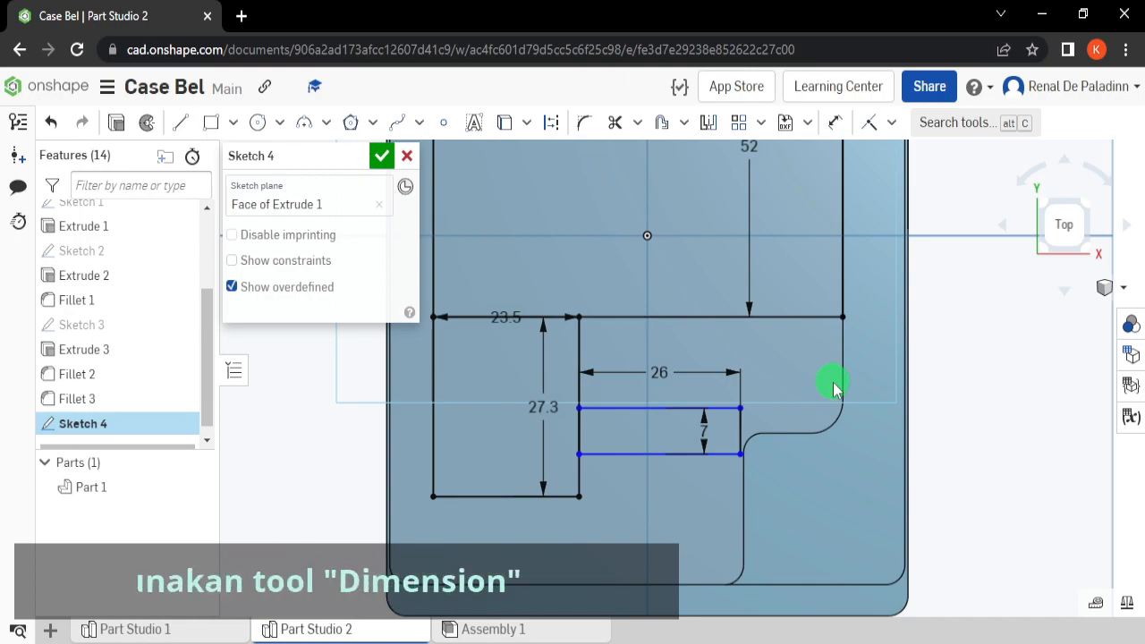
Step: Dimension the third rectangle's upper edge 11 mm below the first rectangle's lower edge
click(832, 124)
click(636, 410)
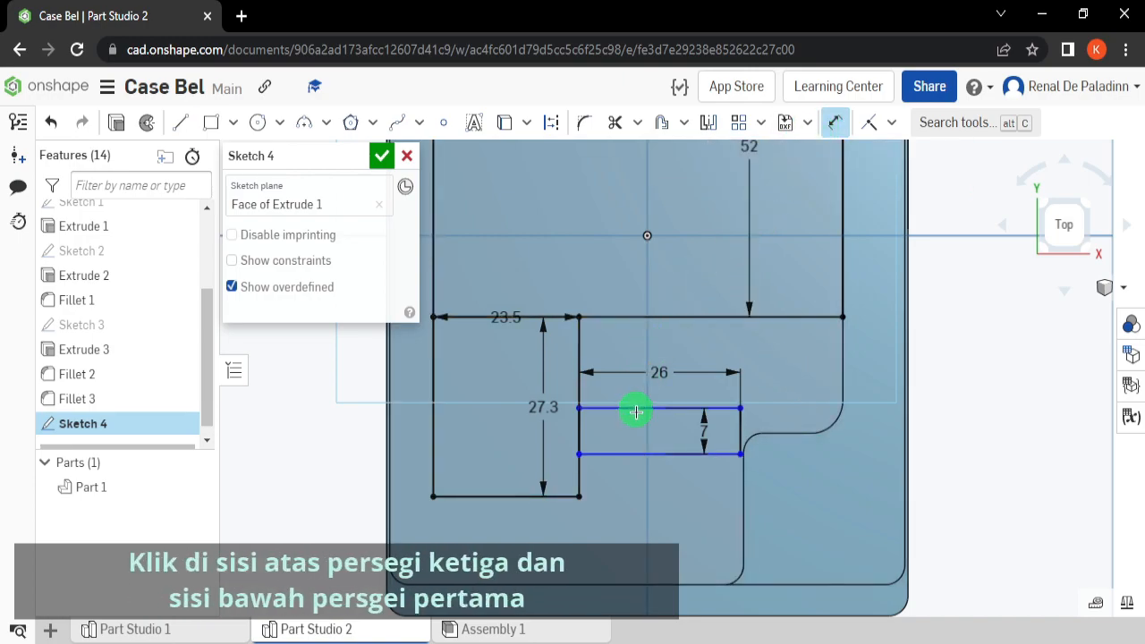
click(660, 317)
click(694, 356)
text(11)
key(Return)
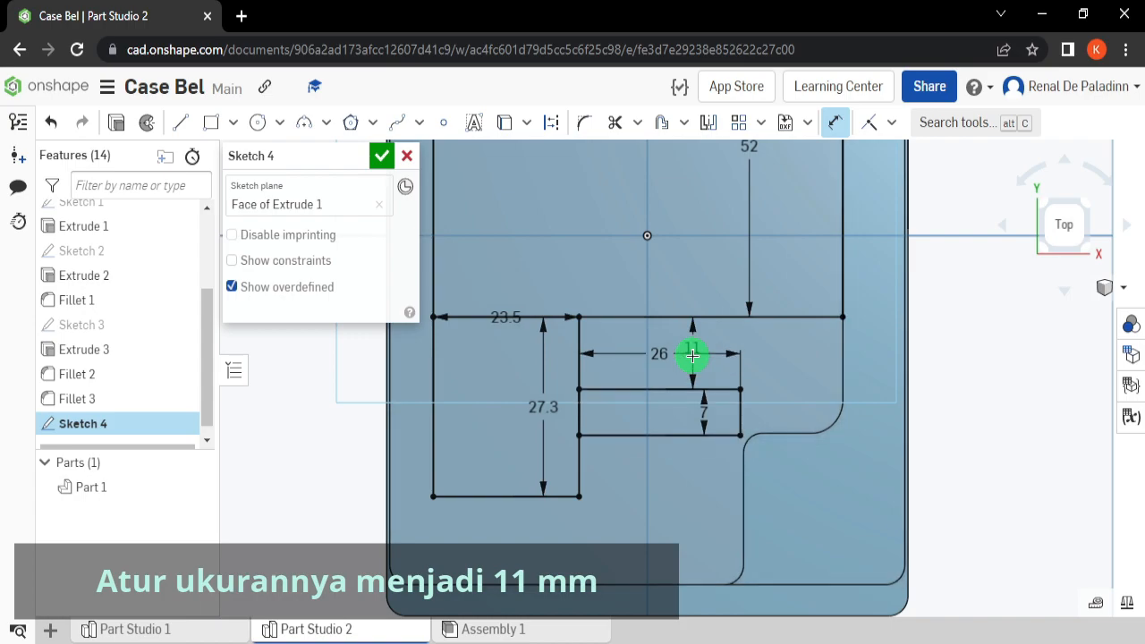
key(Escape)
Step: Round the third rectangle's upper-right and lower-right corners with a 3.5 mm sketch fillet
middle_drag(761, 383, 790, 409)
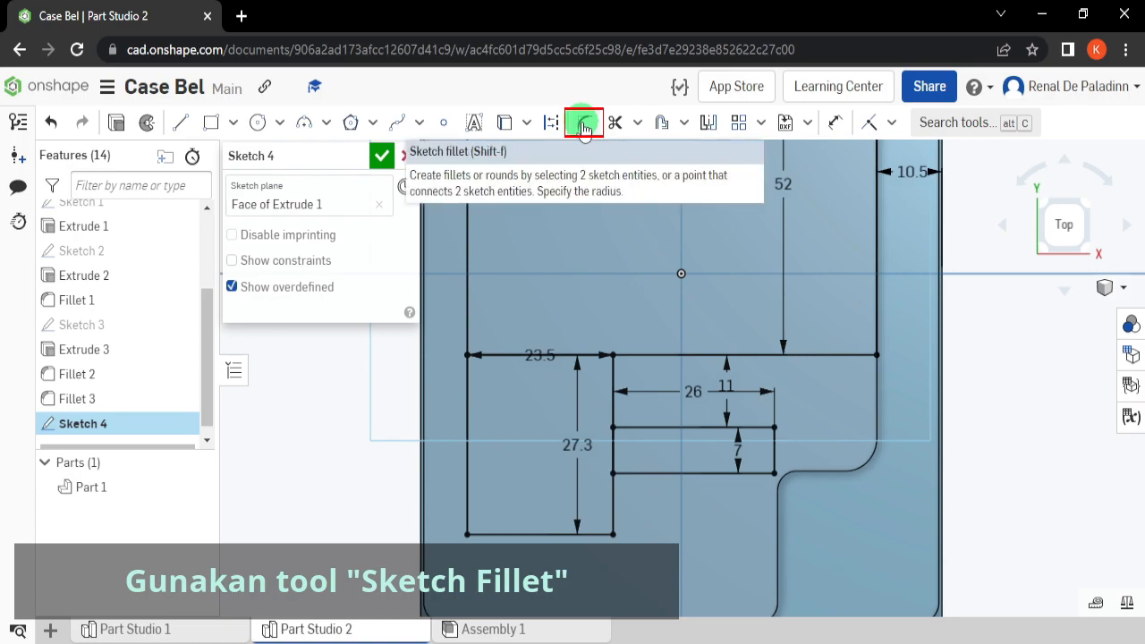
click(584, 126)
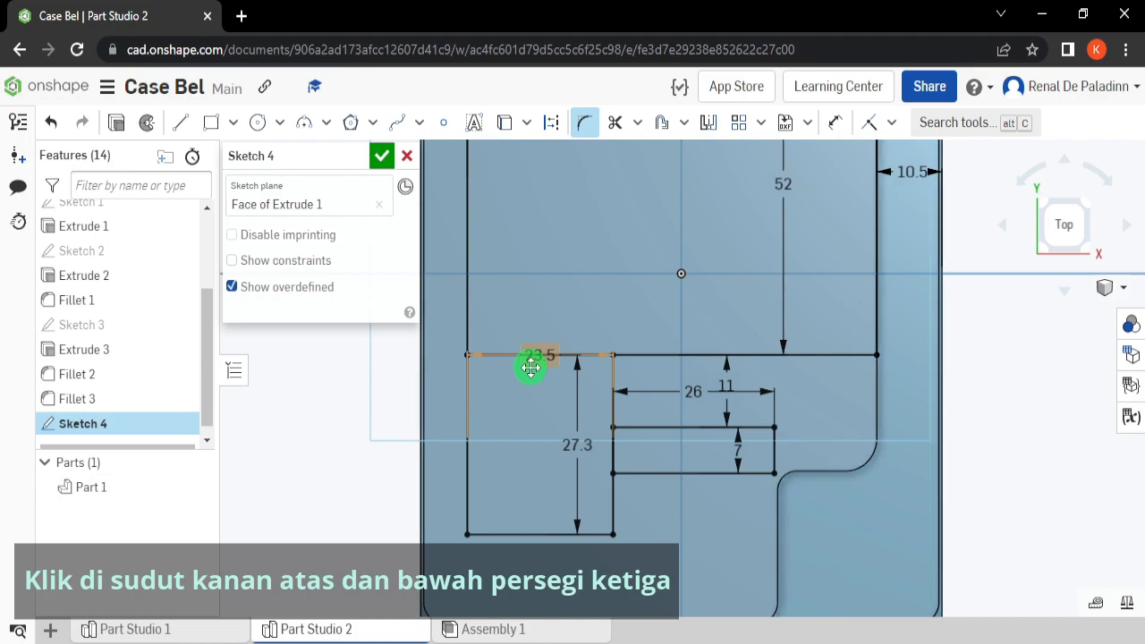
middle_drag(800, 504, 734, 475)
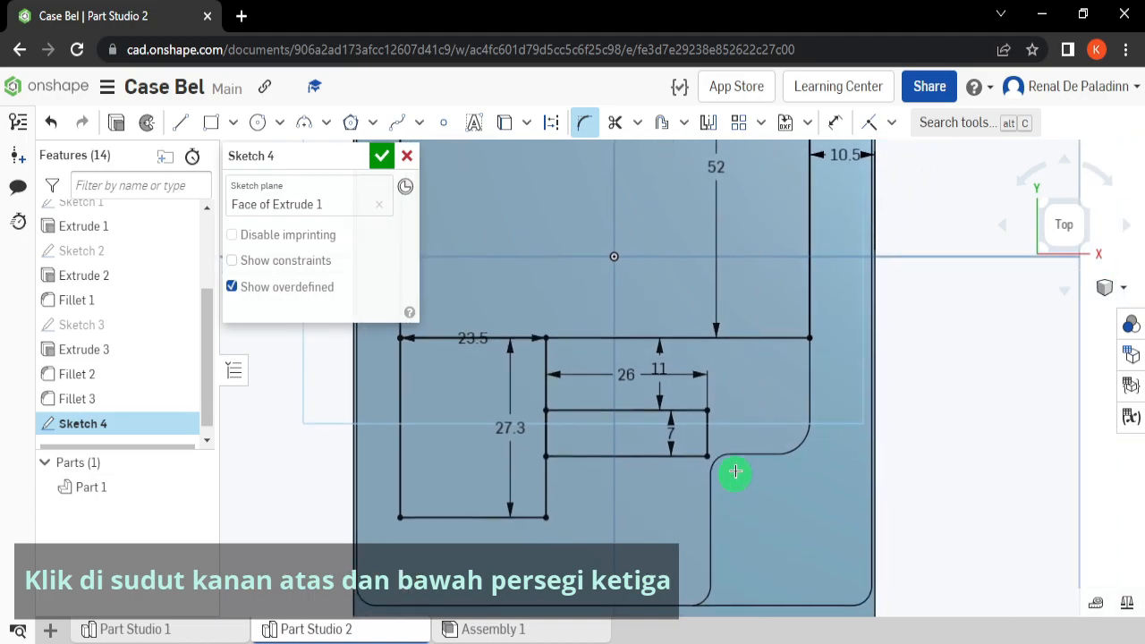
scroll(729, 448, up, 3)
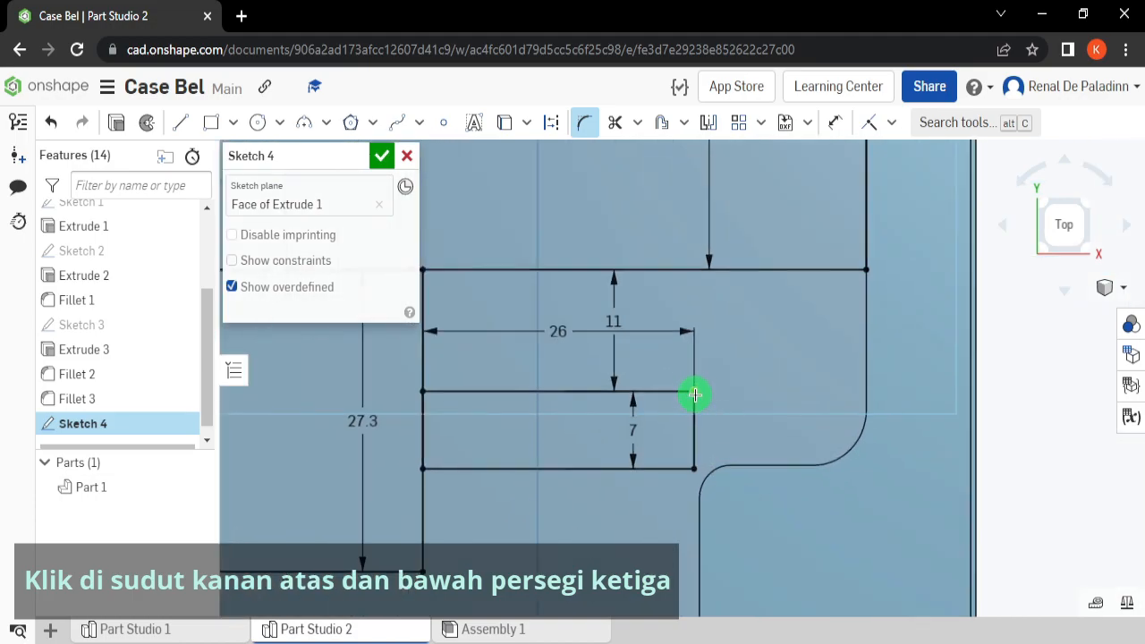
click(695, 392)
click(695, 468)
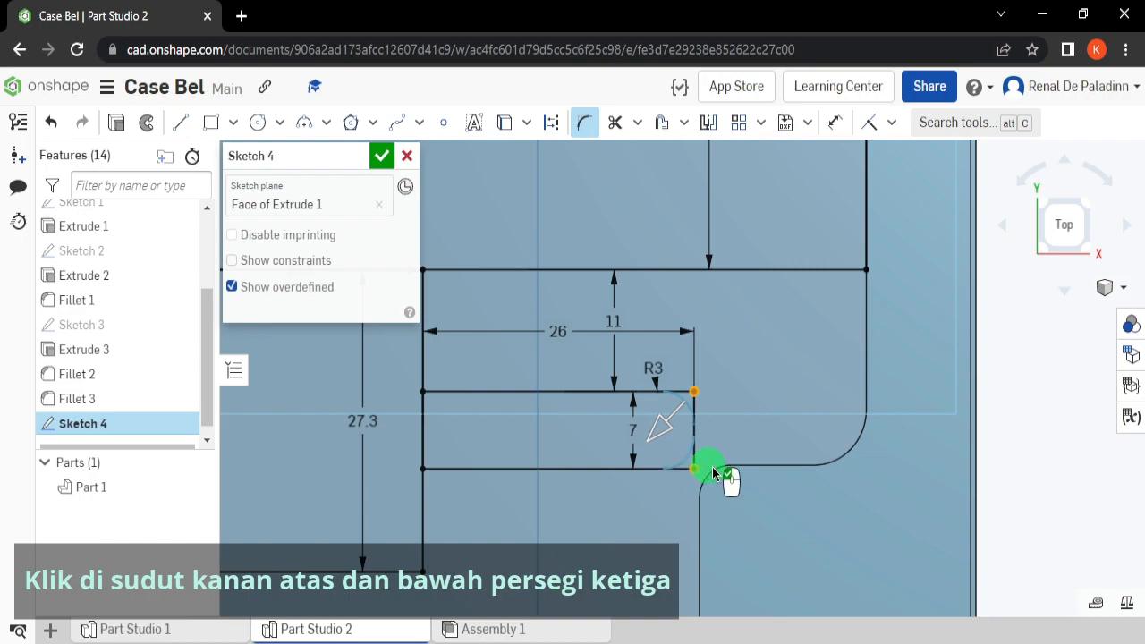
click(768, 400)
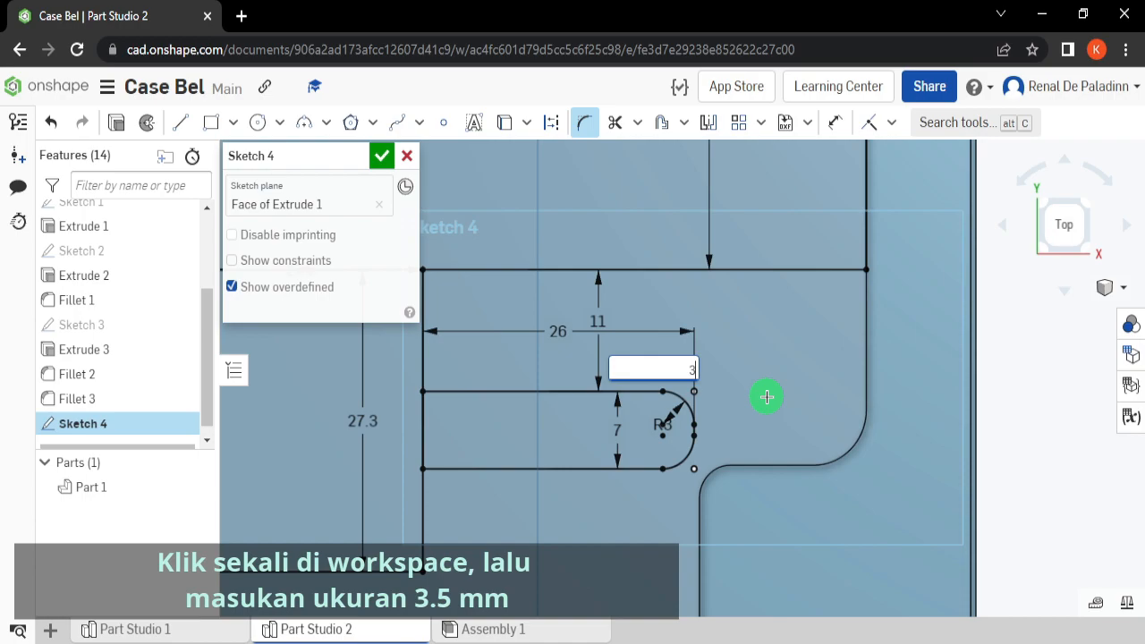
text(3.5)
key(Return)
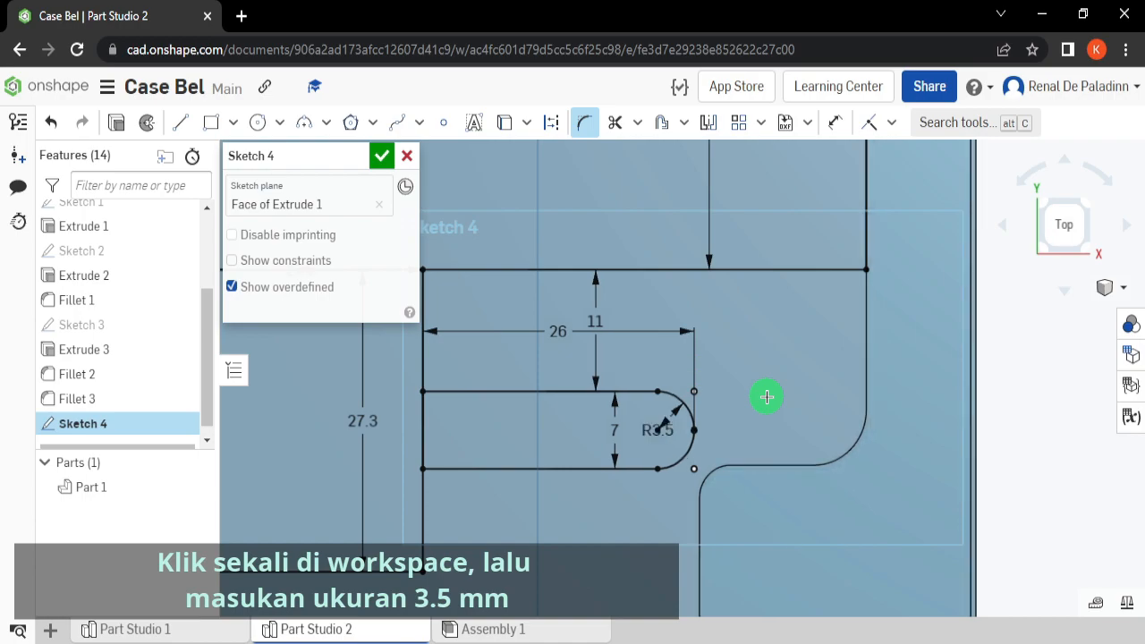
Step: Round the second rectangle's lower-right and lower-left corners with an 11.5 mm sketch fillet
scroll(787, 376, down, 3)
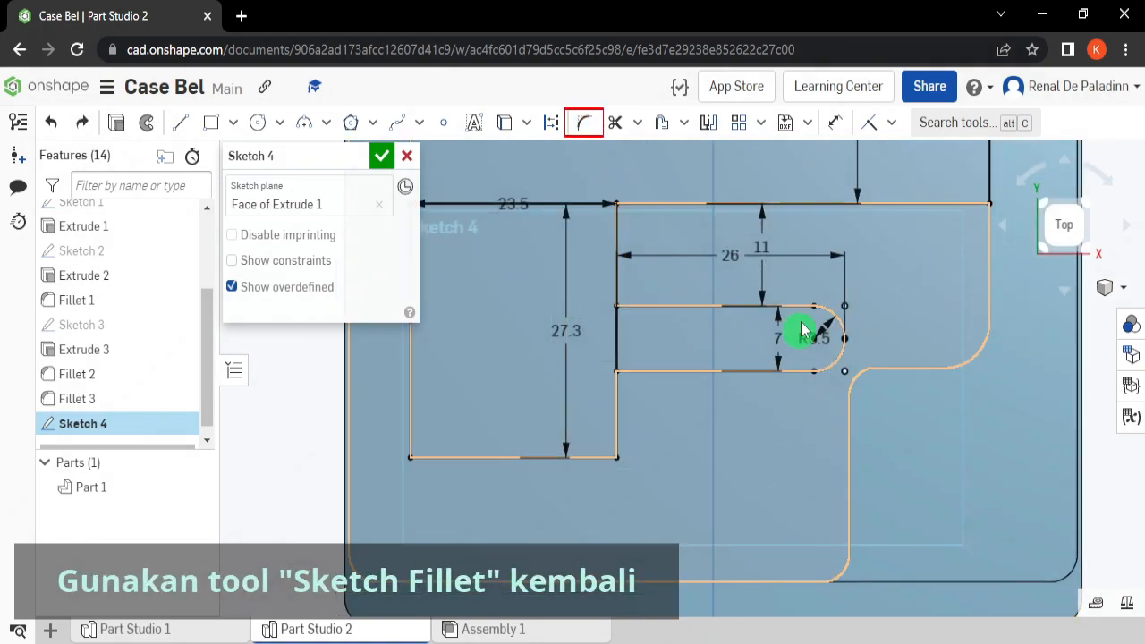
click(586, 124)
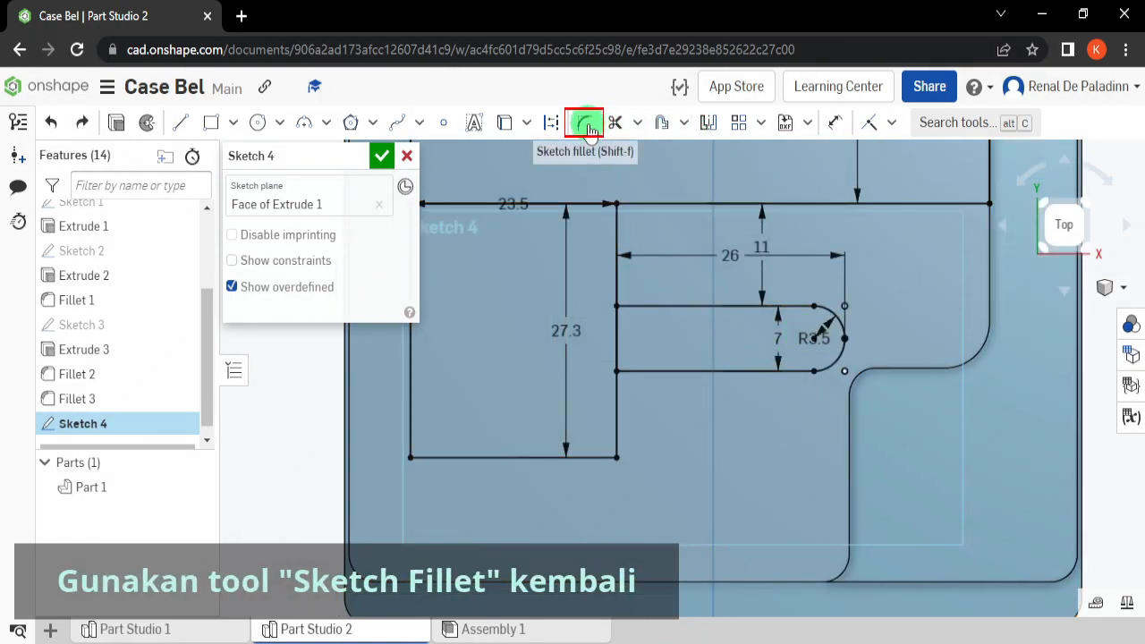
click(616, 457)
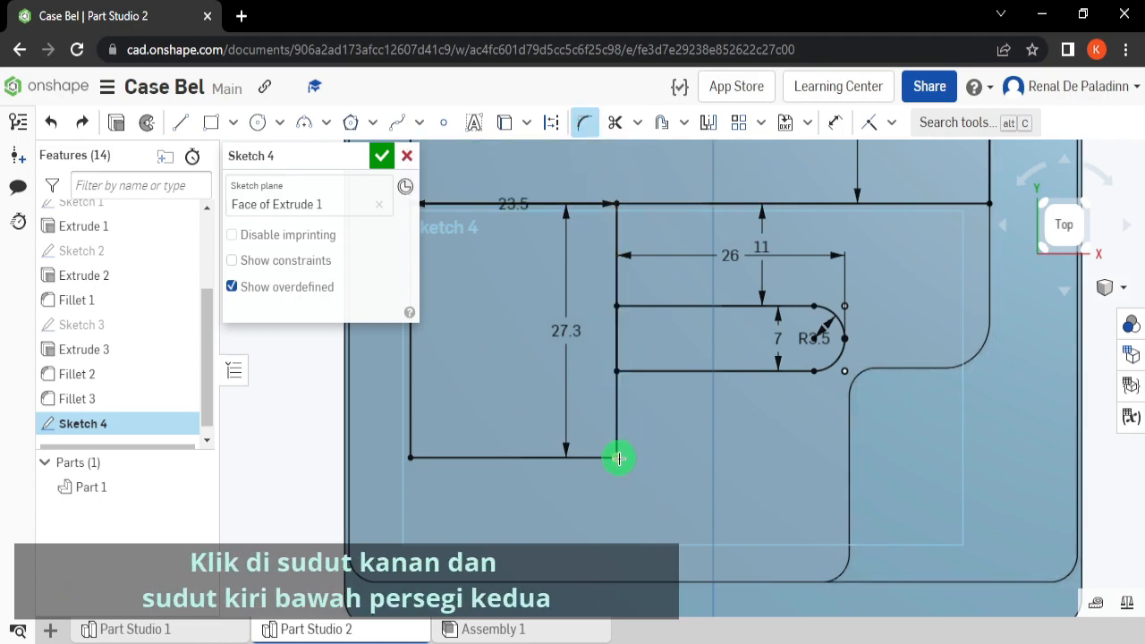
click(407, 457)
click(686, 472)
text(11)
key(Return)
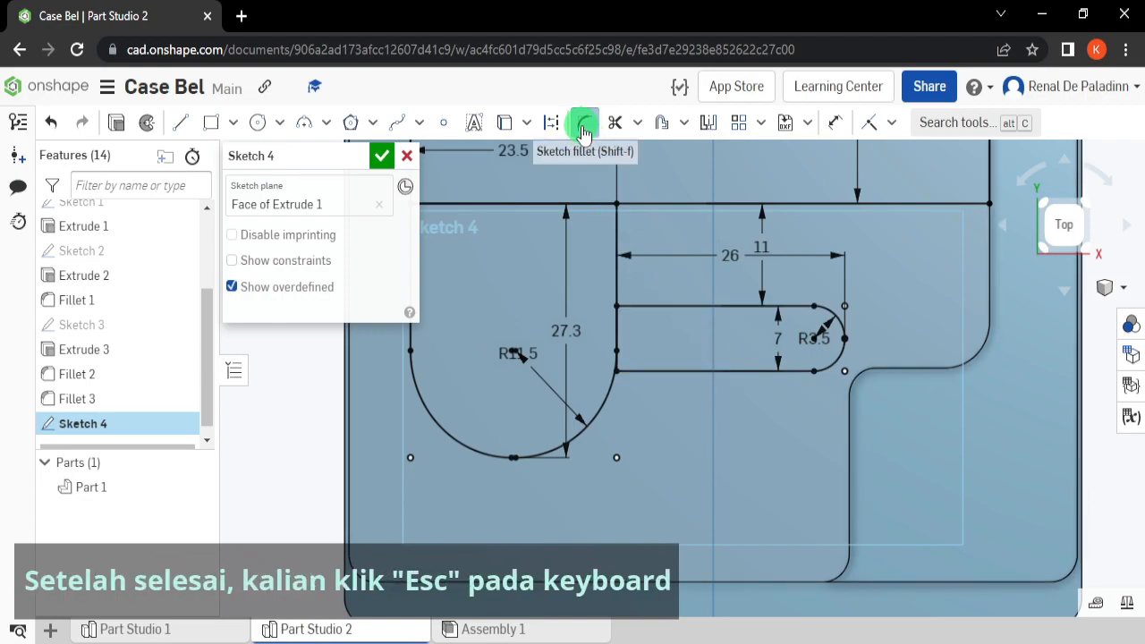
key(Escape)
Step: Round the first rectangle's upper-left corner with an 8 mm sketch fillet
scroll(603, 205, down, 5)
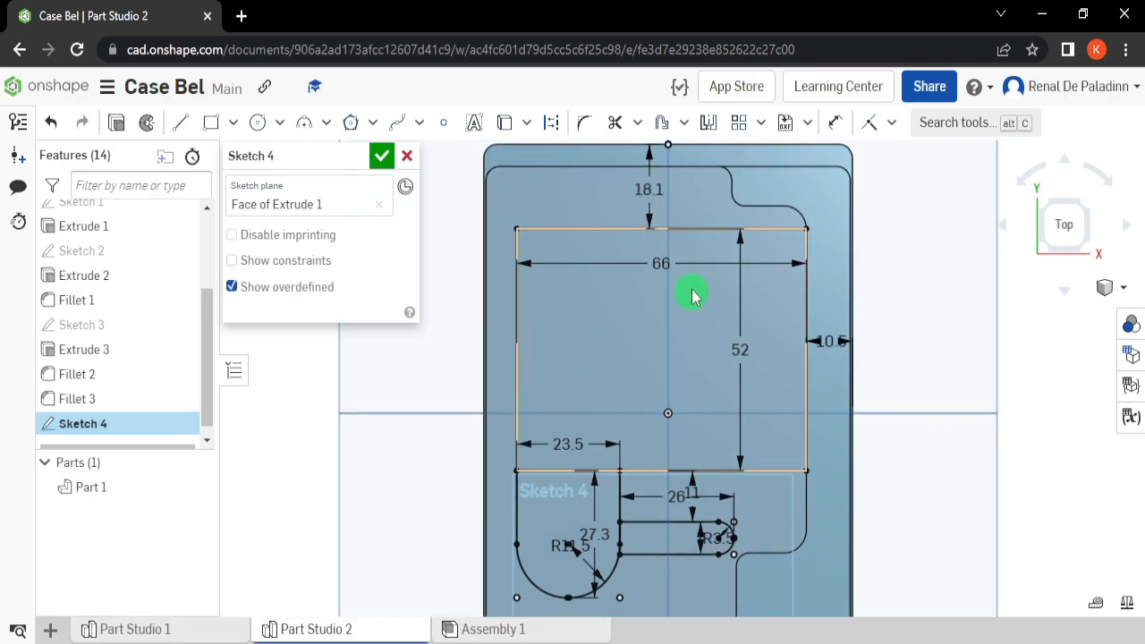
click(589, 134)
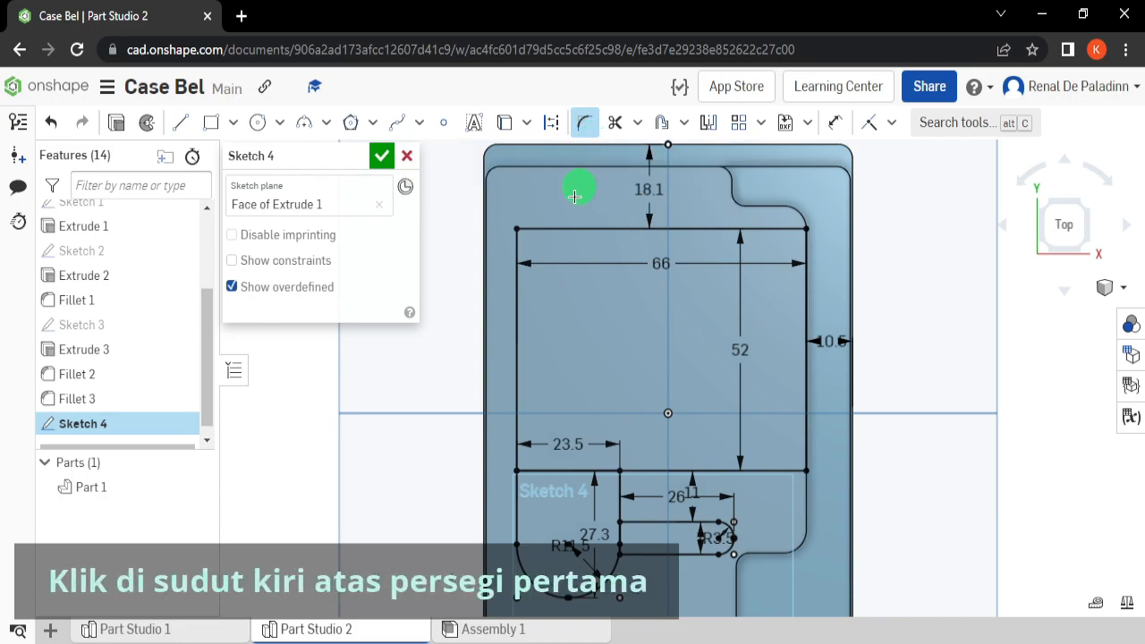
click(515, 232)
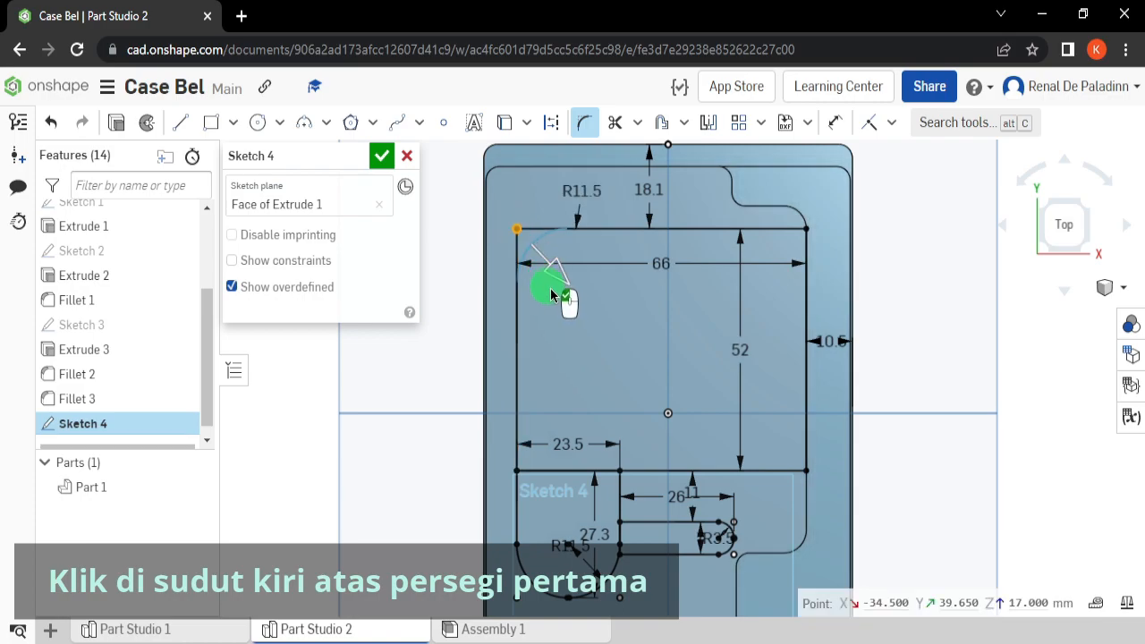
click(593, 311)
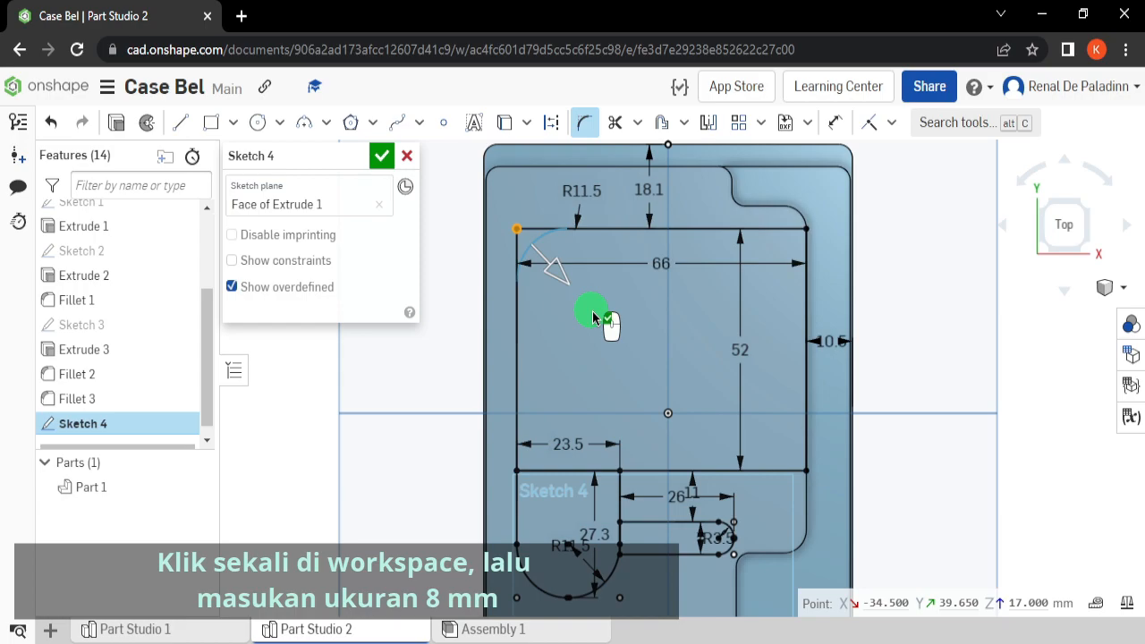
click(416, 372)
text(8)
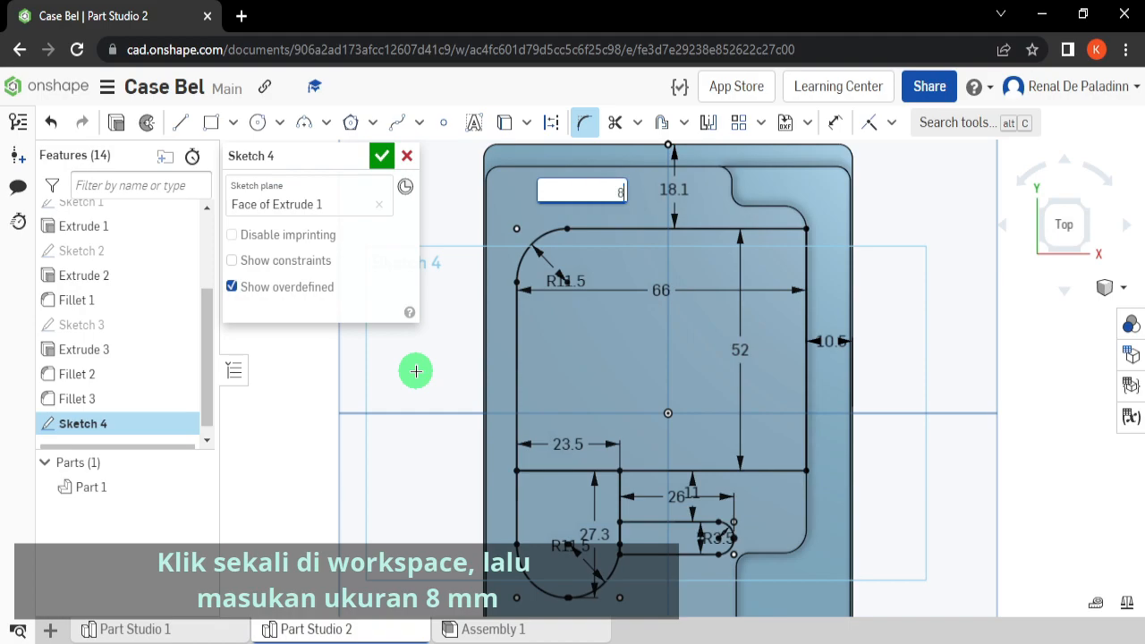
key(Return)
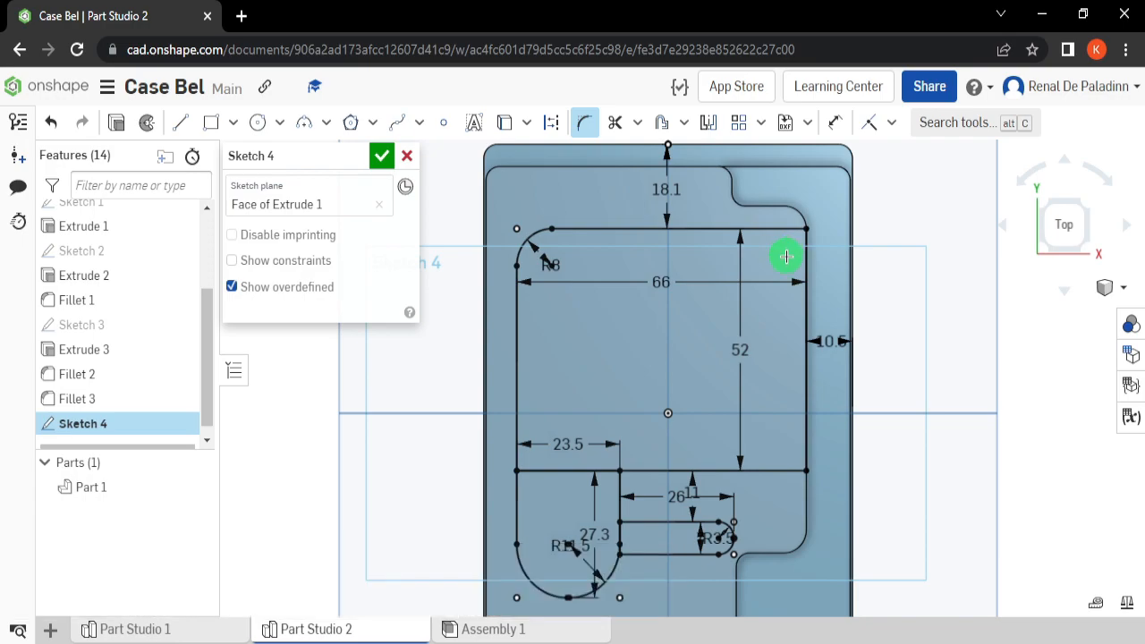
middle_drag(921, 279, 912, 327)
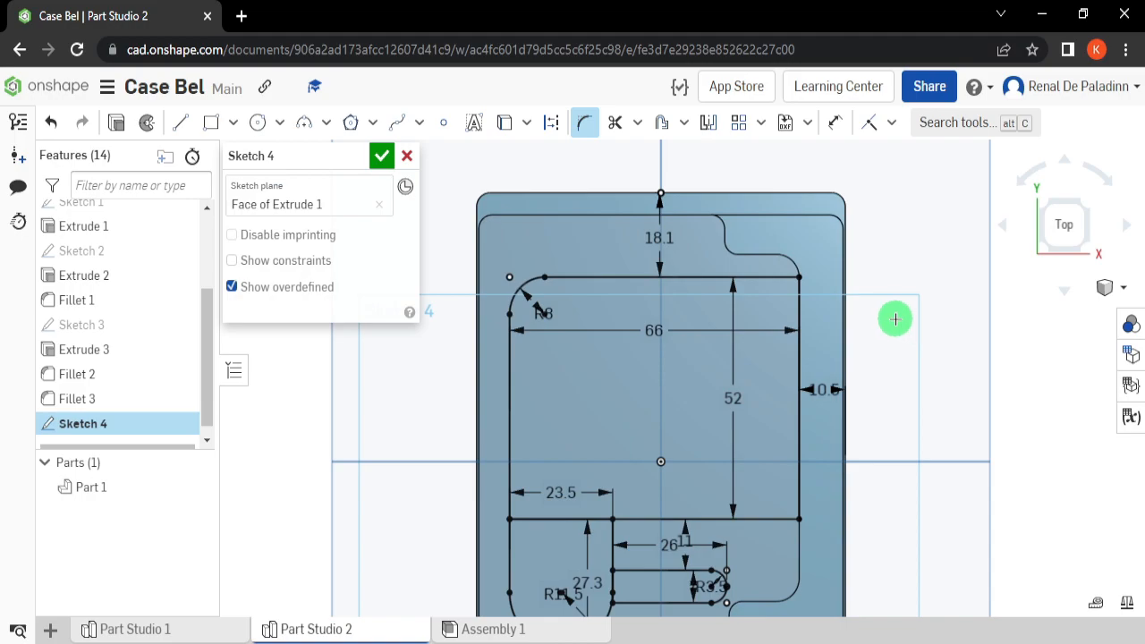
key(Escape)
Step: Round the first rectangle's upper-right corner with a 5.5 mm sketch fillet
click(590, 124)
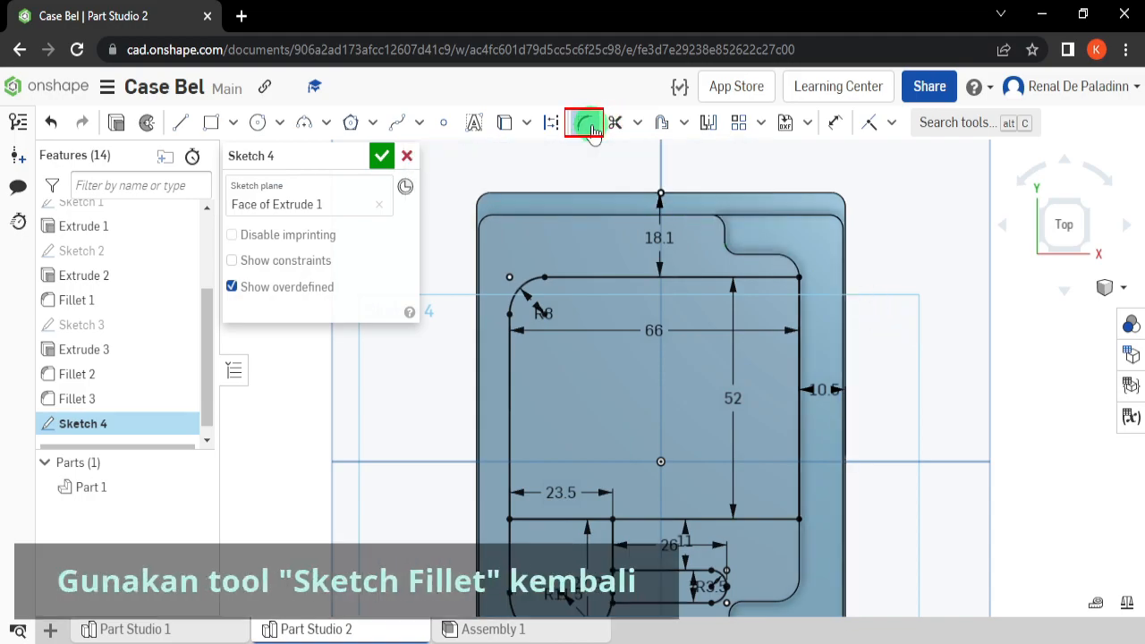
scroll(826, 319, up, 4)
click(779, 251)
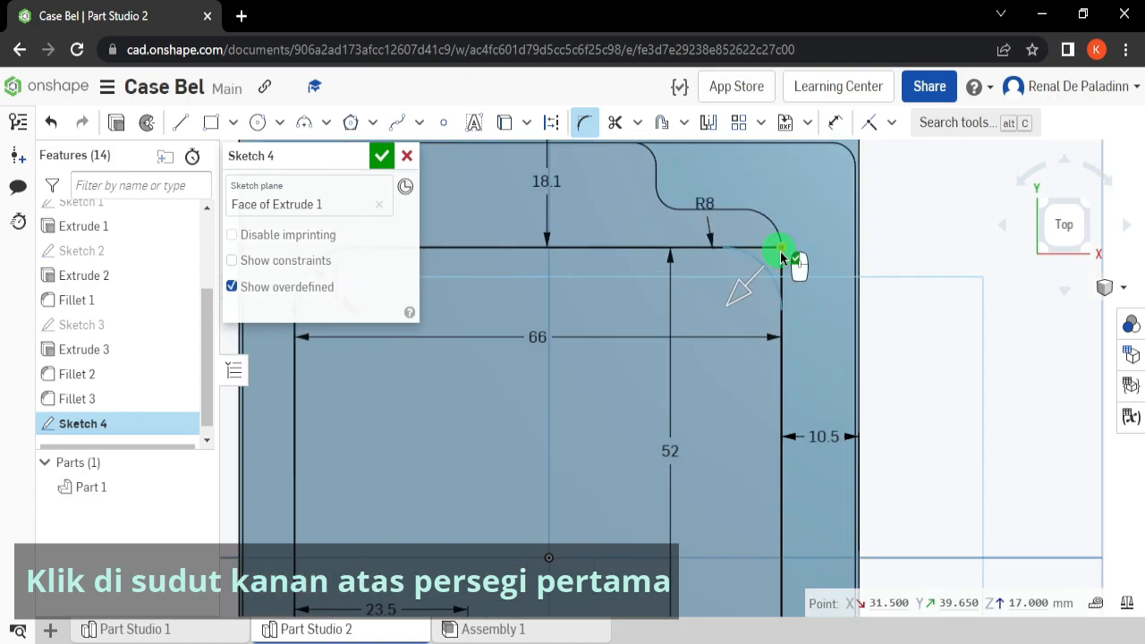
click(830, 251)
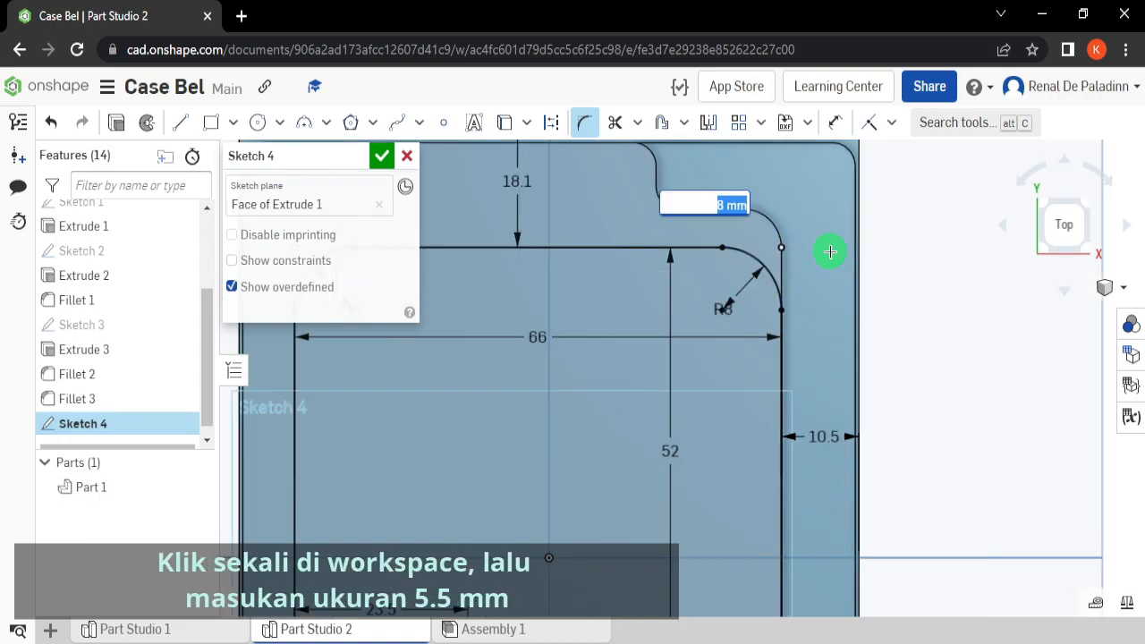
text(5.5)
key(Return)
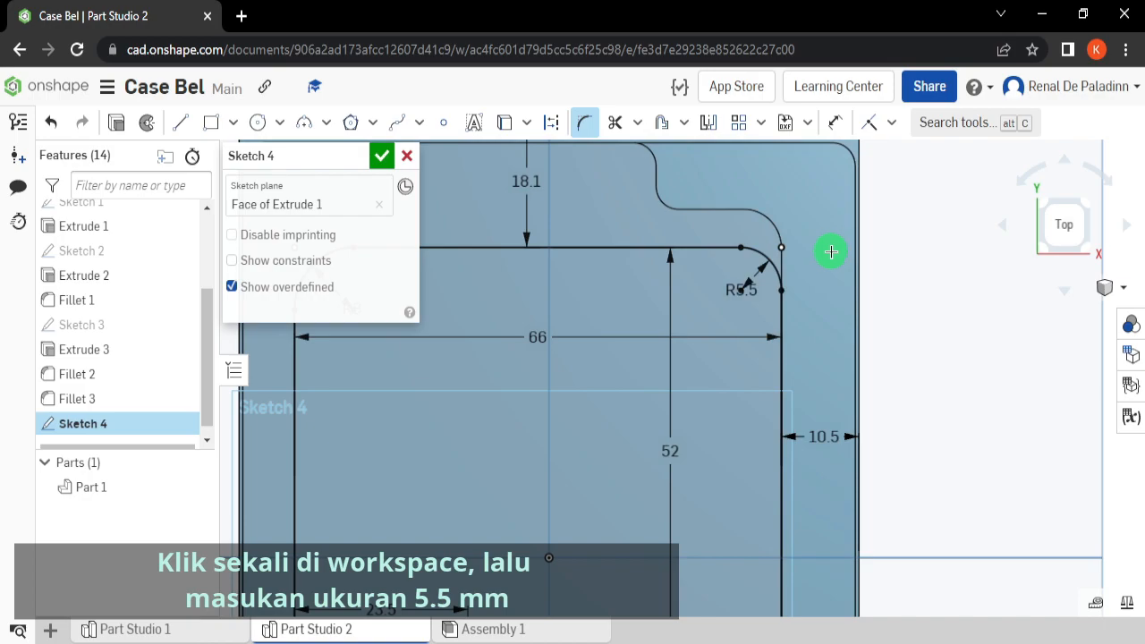
scroll(824, 245, down, 3)
mouse_move(814, 418)
middle_down()
mouse_move(828, 306)
mouse_move(758, 316)
mouse_move(747, 371)
middle_up()
scroll(793, 383, up, 1)
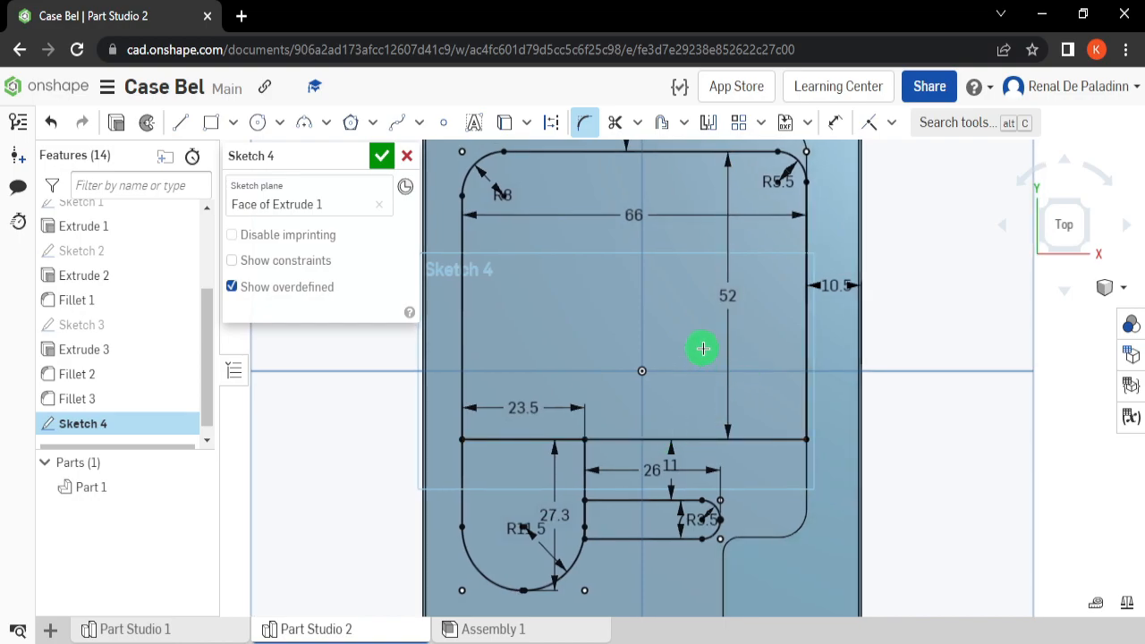
mouse_move(698, 274)
middle_down()
mouse_move(699, 307)
mouse_move(721, 275)
mouse_move(710, 348)
middle_up()
key(Escape)
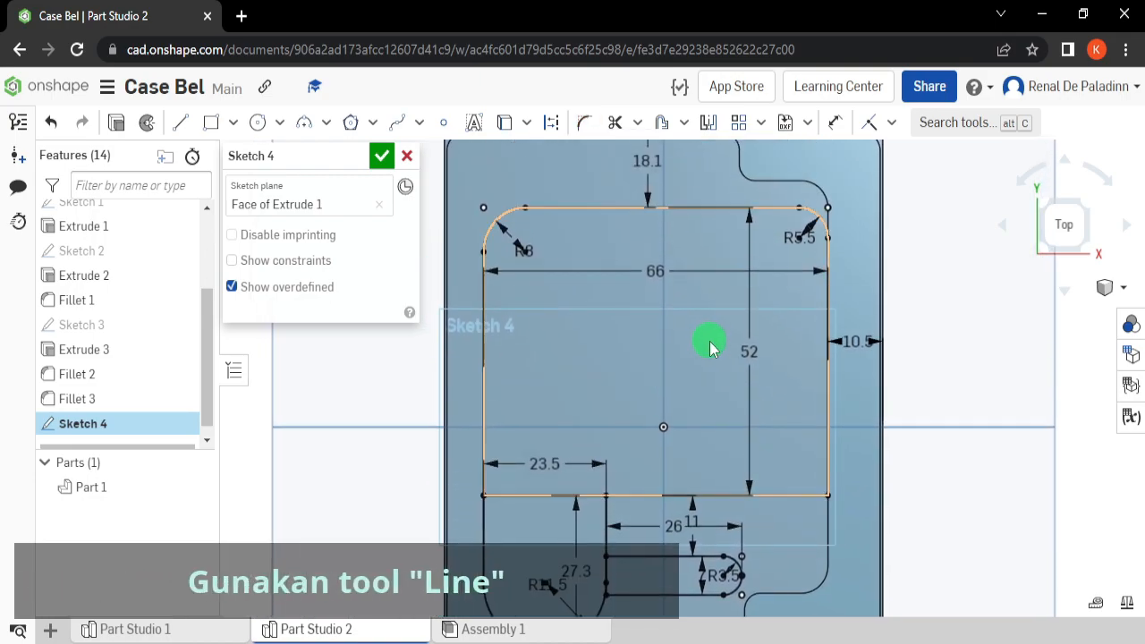
Step: Sketch an inverted trapezoid with lines below the first rectangle's upper edge, with a left side about 8 mm and a lower edge about 17 mm long
scroll(708, 335, up, 1)
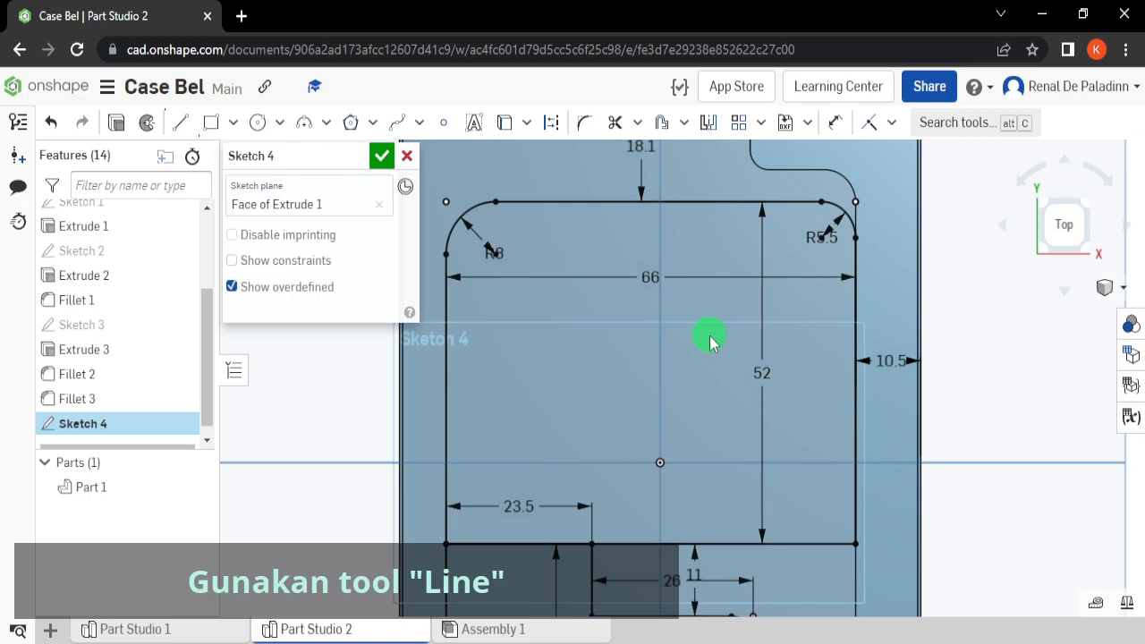
click(177, 124)
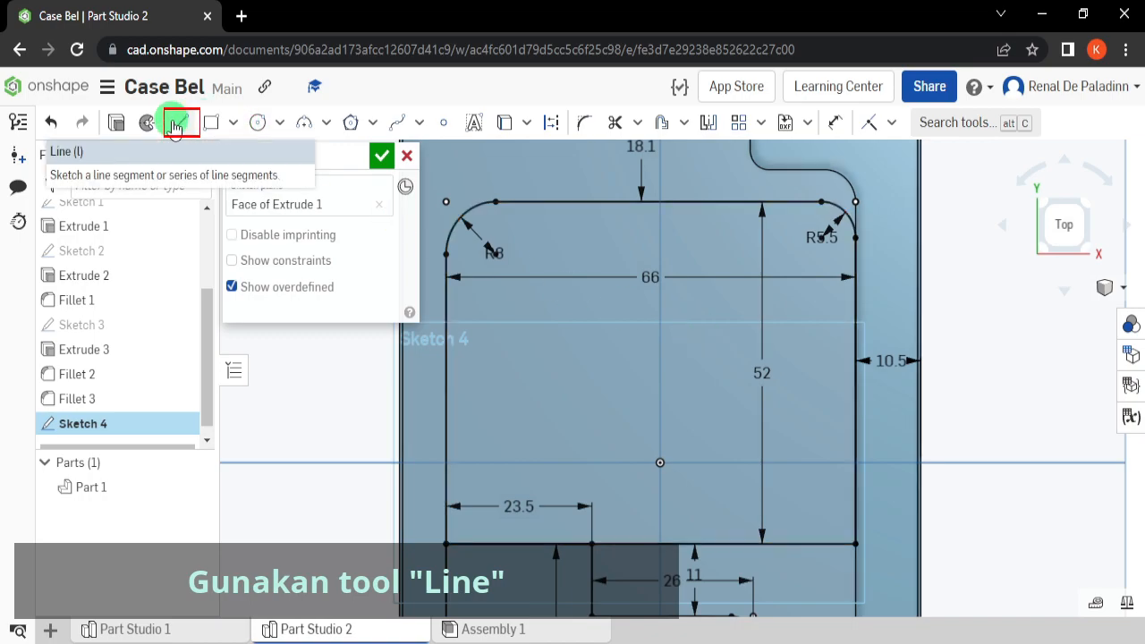
scroll(591, 213, up, 2)
click(577, 182)
click(607, 245)
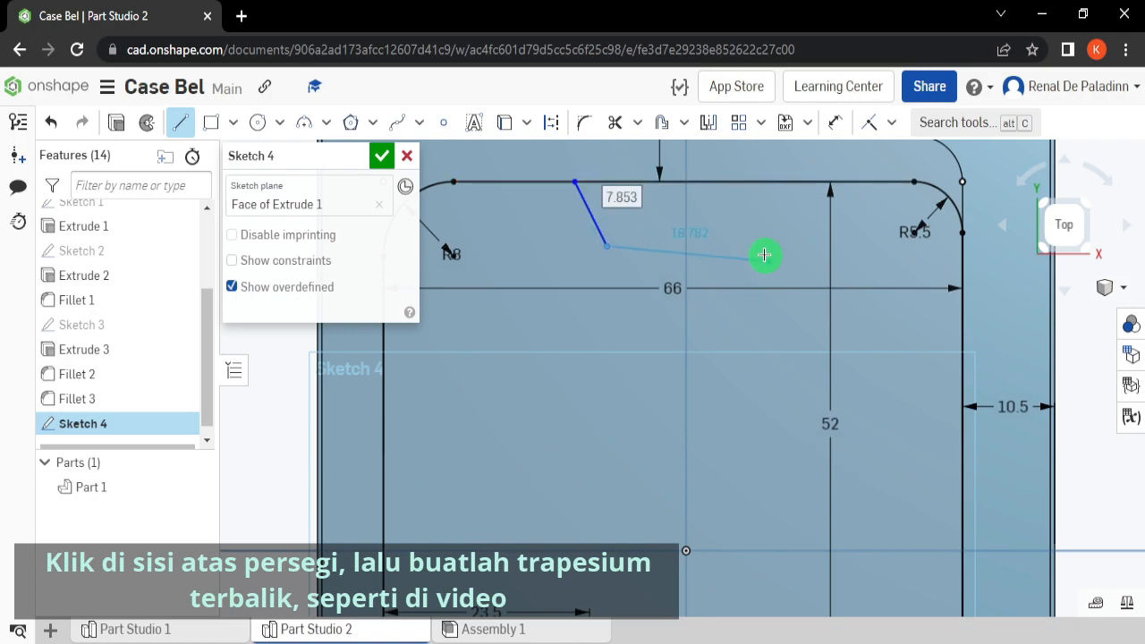
click(758, 246)
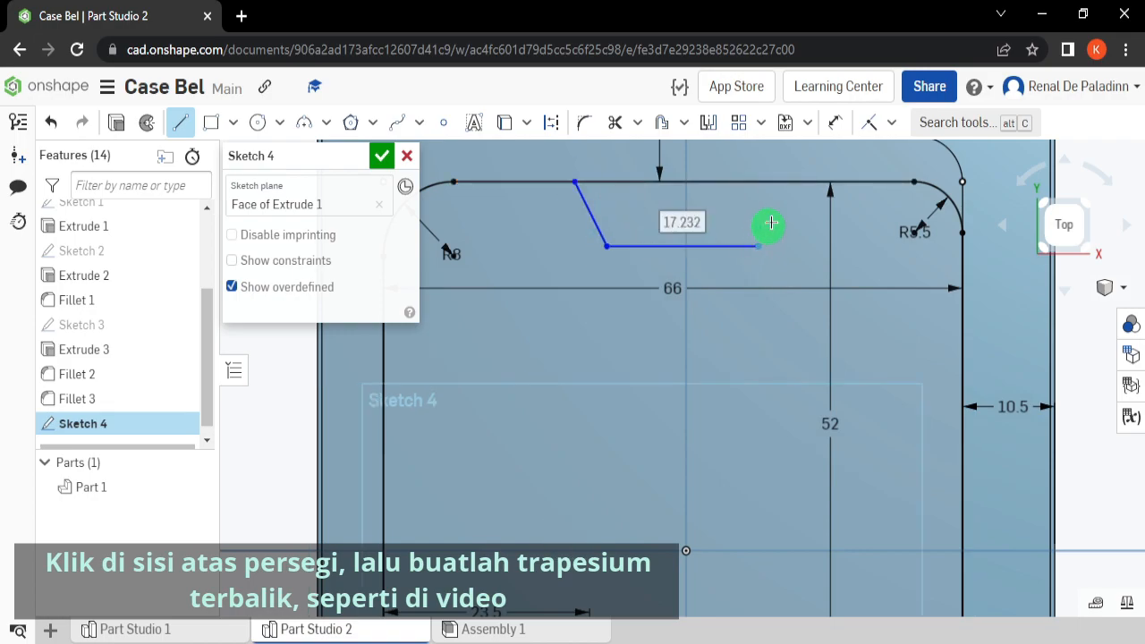
click(797, 182)
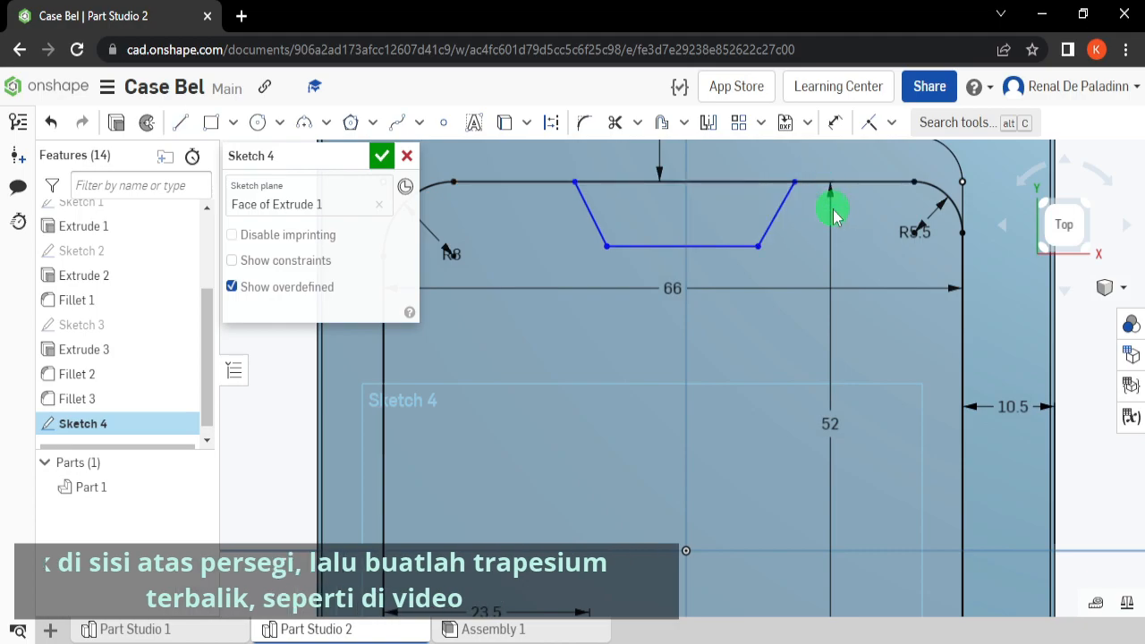
Step: Dimension the width between the trapezoid's two upper corners as 32 mm
click(838, 123)
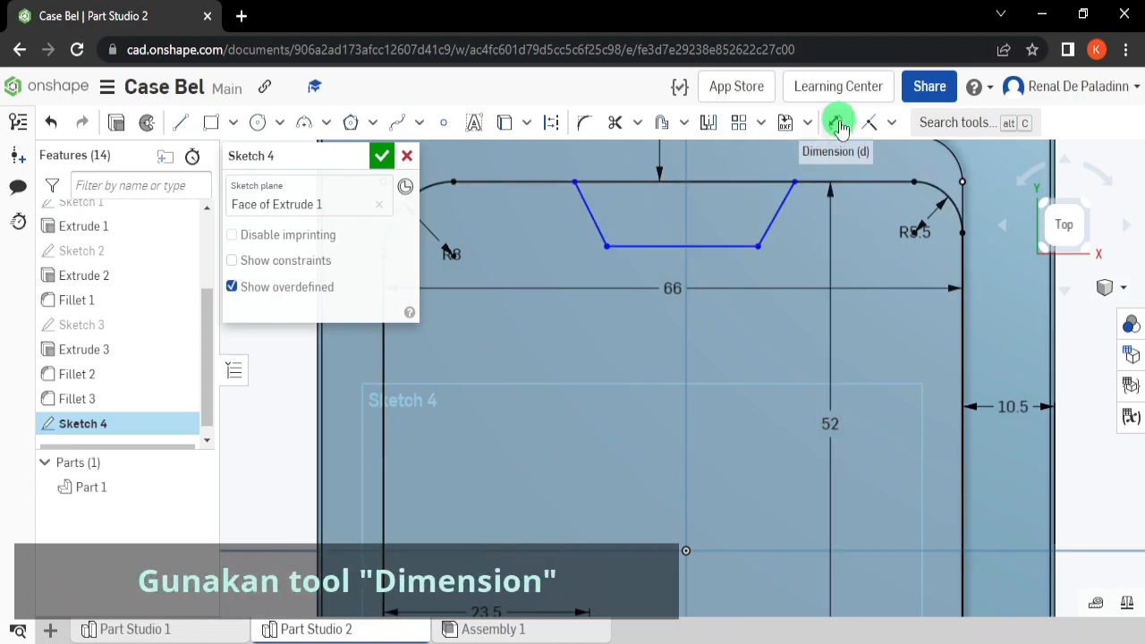
click(834, 124)
middle_drag(667, 171, 651, 228)
click(560, 238)
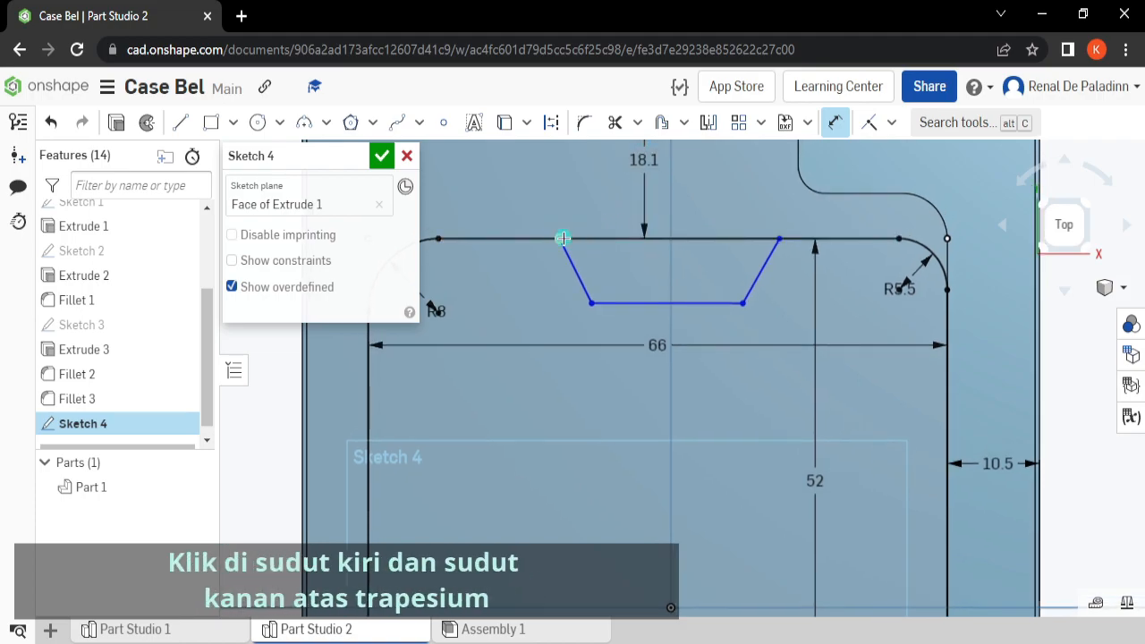
click(782, 238)
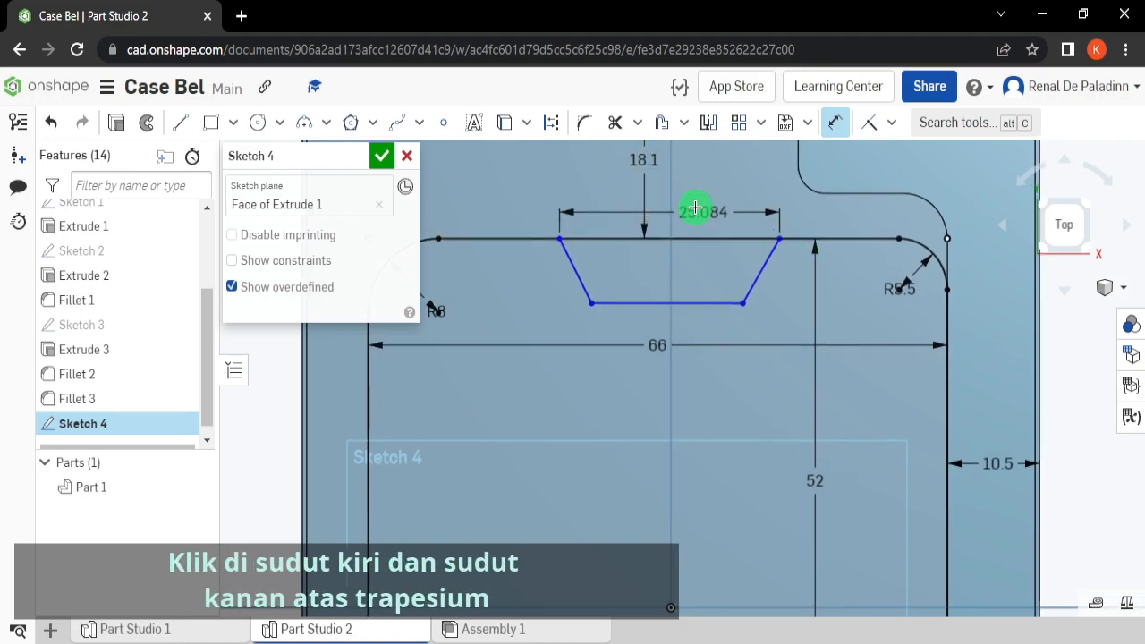
click(696, 207)
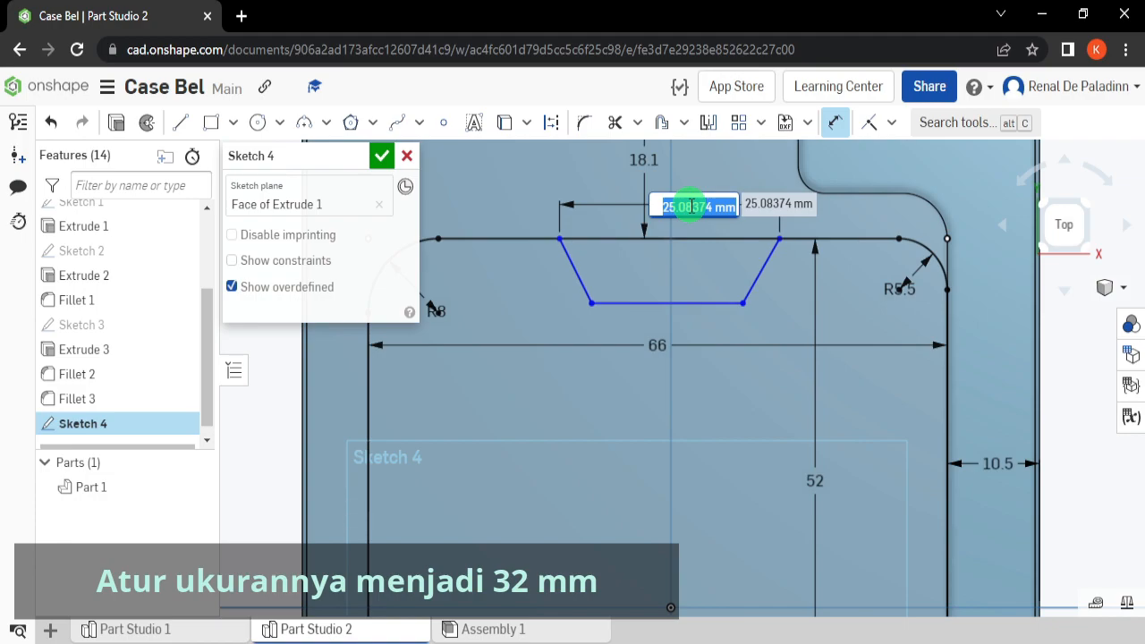
text(32)
key(Return)
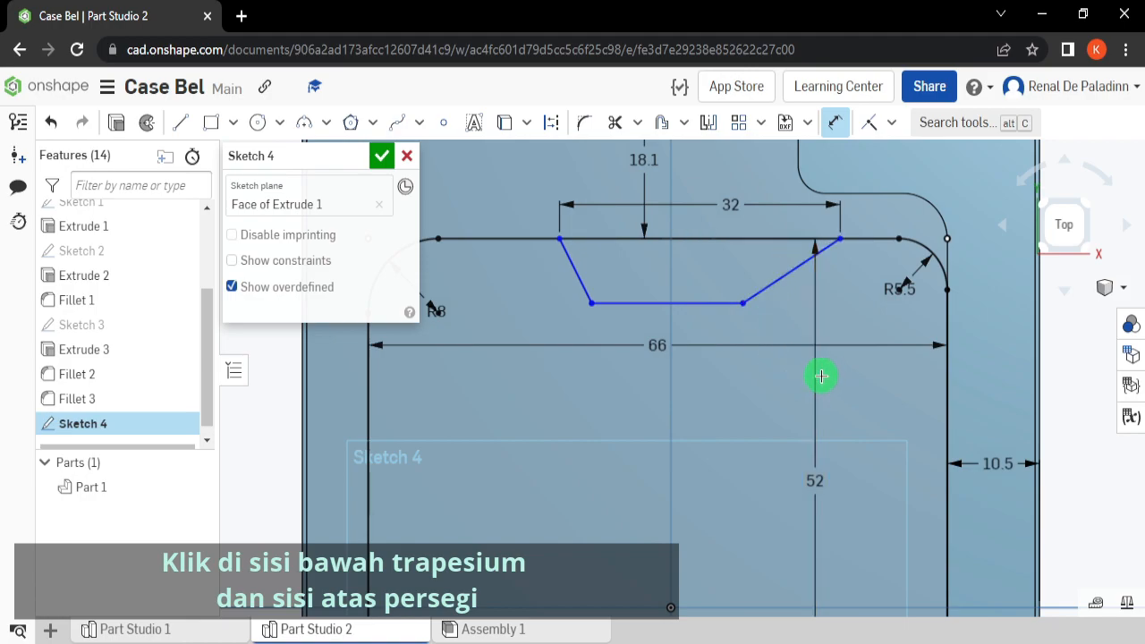
Step: Dimension the trapezoid's height from its lower edge to the first rectangle's upper edge as 9.6 mm
click(706, 298)
click(712, 238)
click(706, 275)
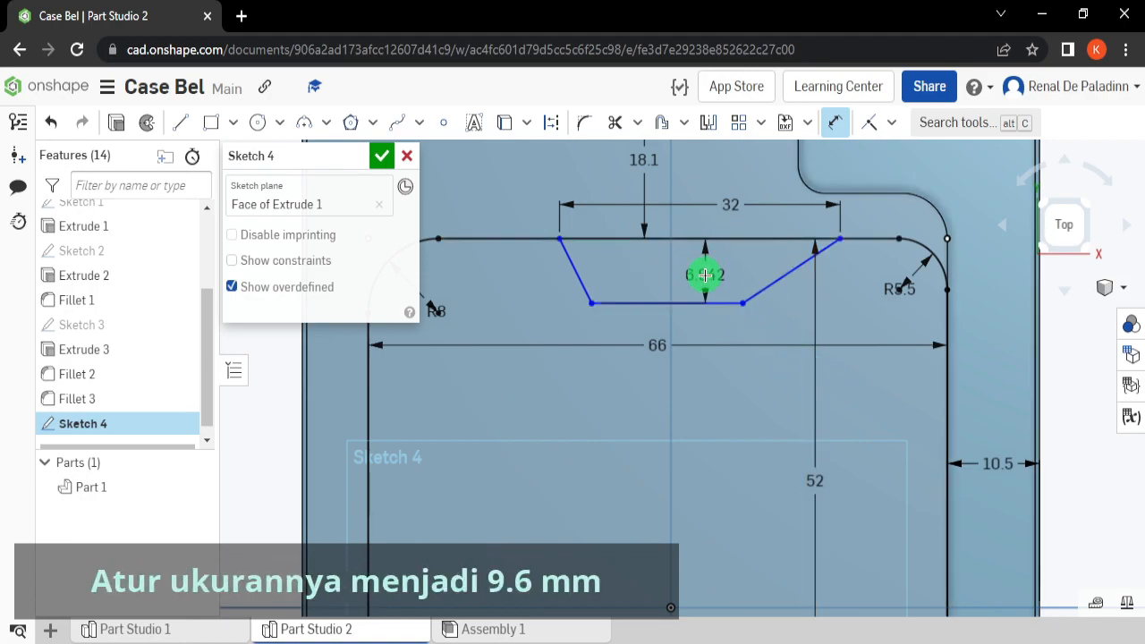
double_click(706, 275)
text(9)
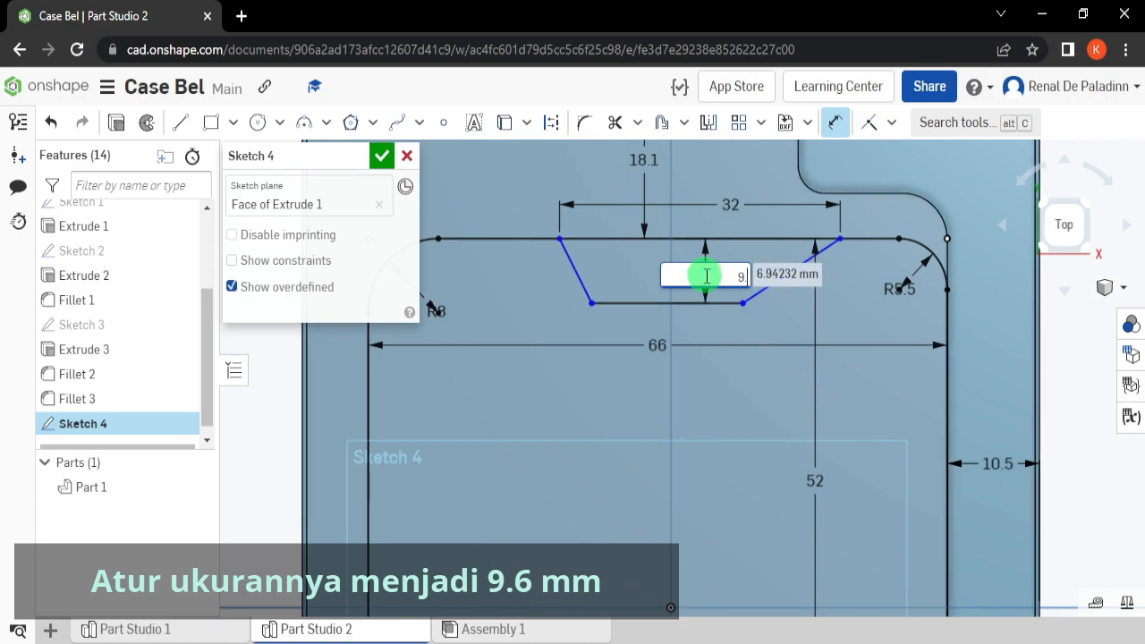
text(.6)
key(Return)
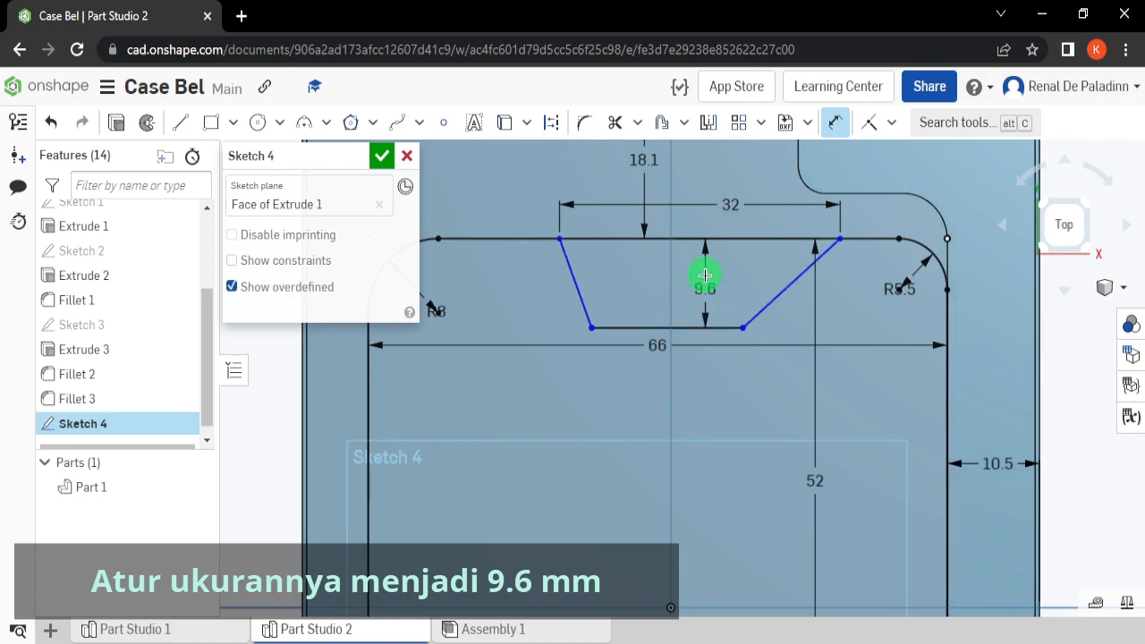
Step: Set the angle between the trapezoid's right side and the first rectangle's upper edge to 60 degrees
click(763, 304)
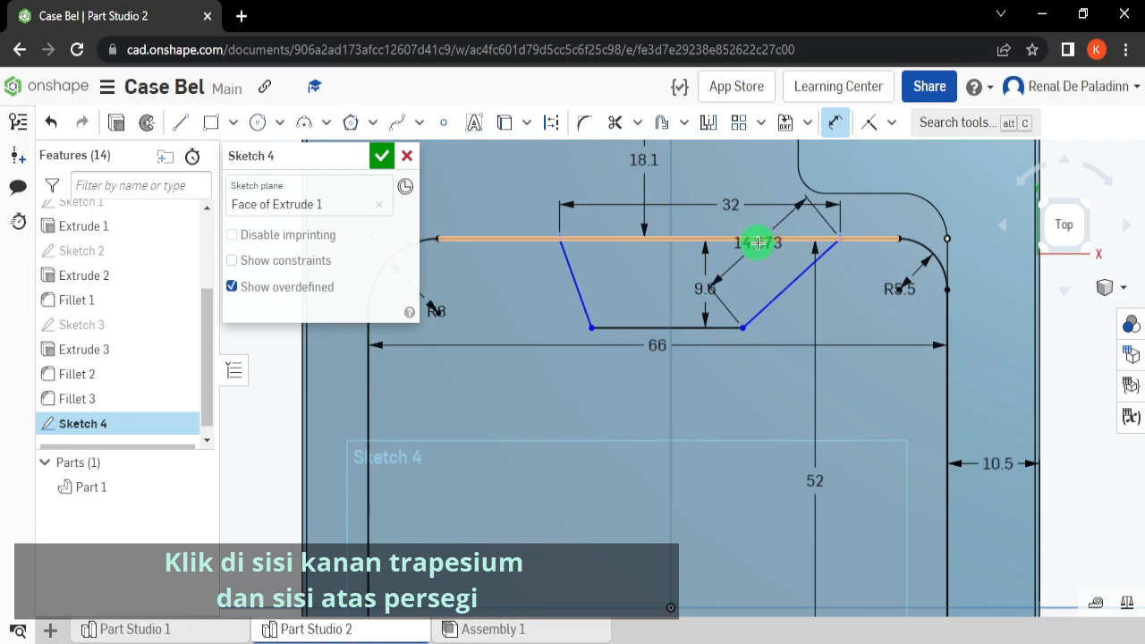
click(758, 243)
click(748, 280)
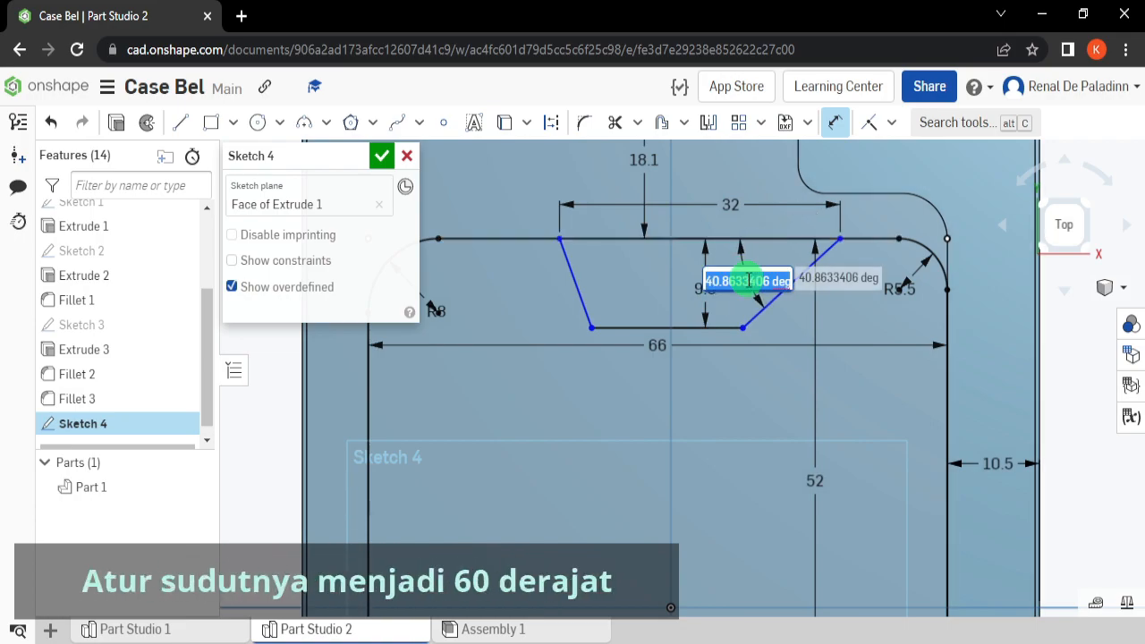
text(60)
key(Return)
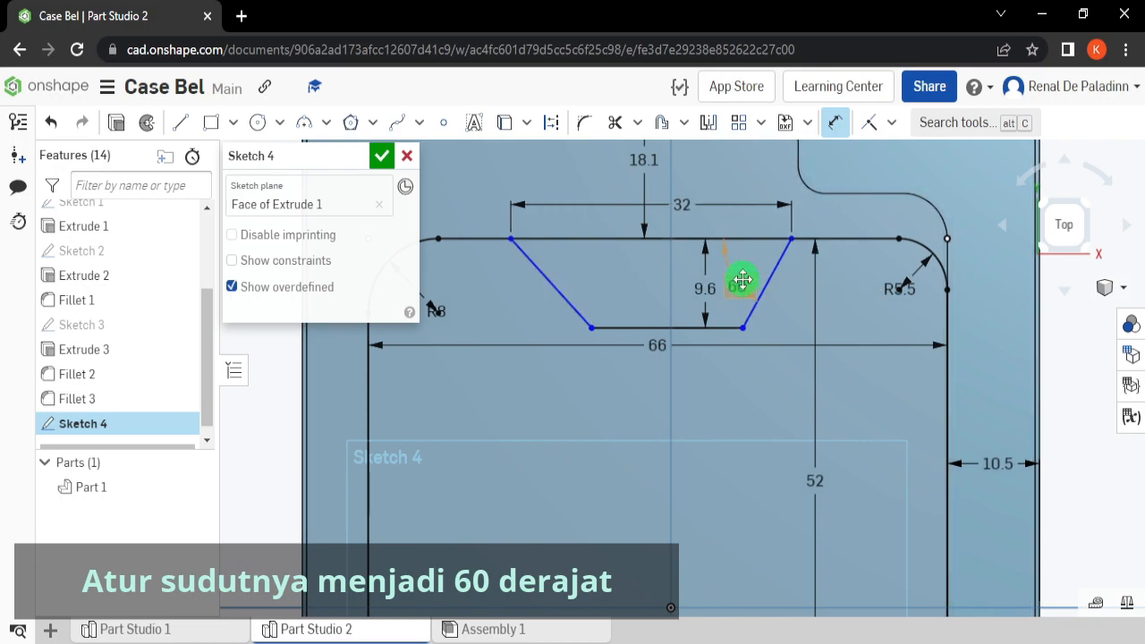
Step: Set the angle between the trapezoid's left side and the first rectangle's upper edge to 60 degrees
click(566, 291)
click(586, 240)
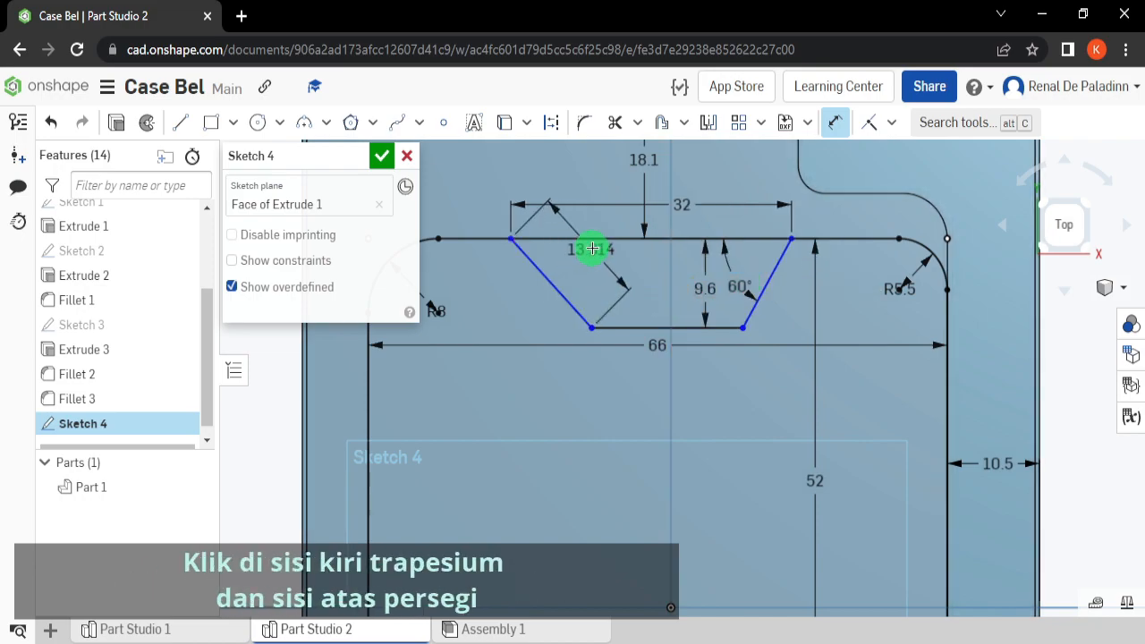
click(596, 240)
click(593, 283)
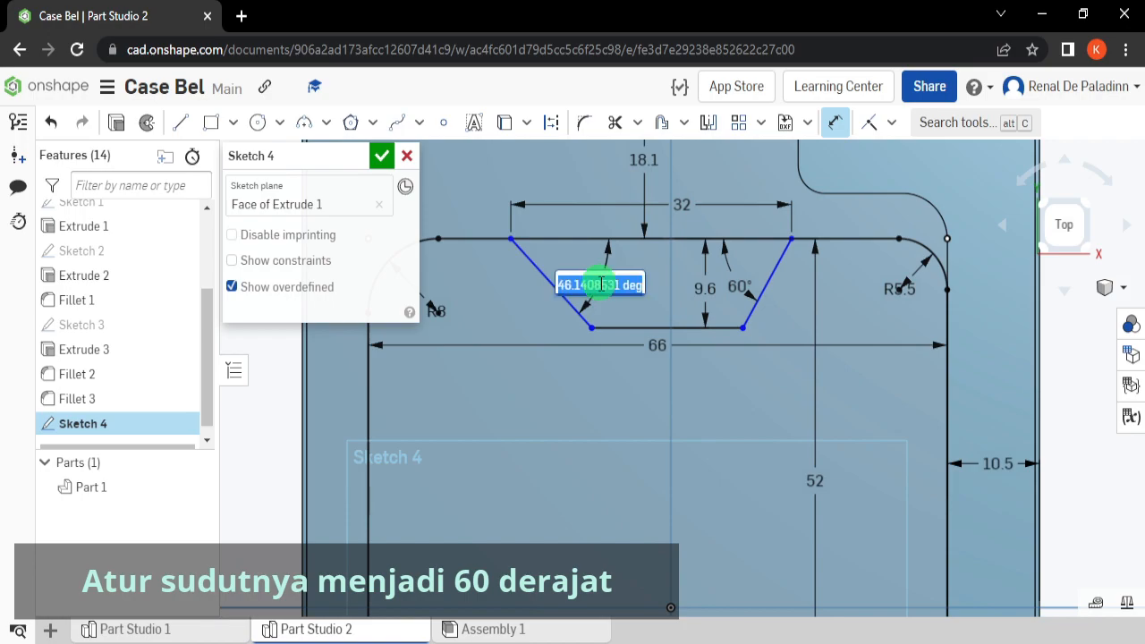
text(60)
key(Return)
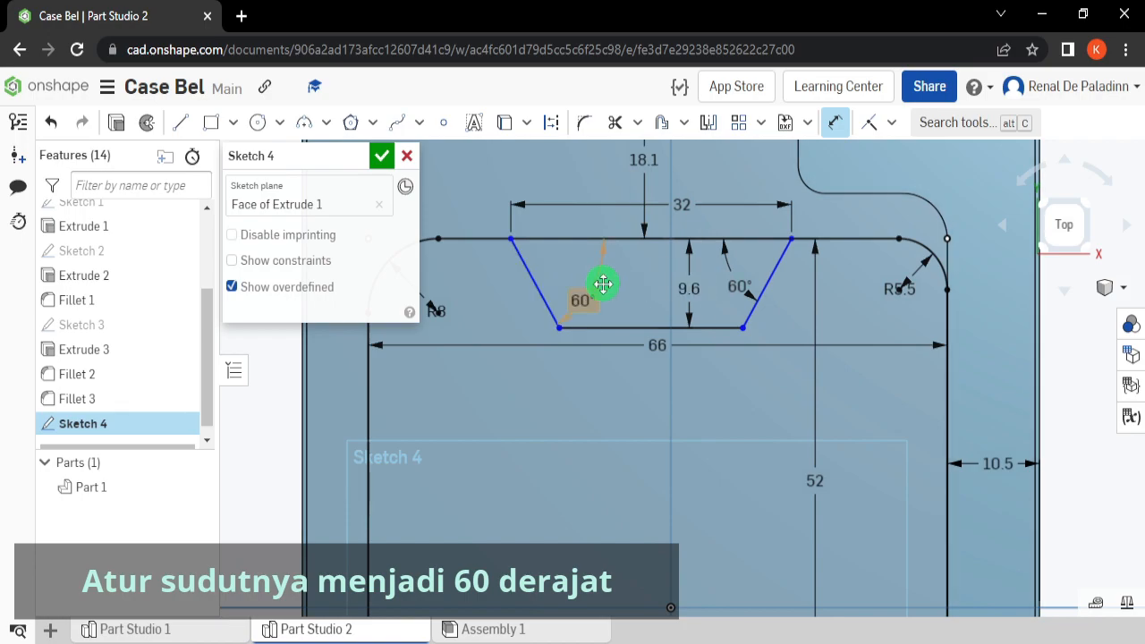
Step: Dimension the trapezoid's upper-left corner 19 mm from the first rectangle's left side and finish the sketch
middle_drag(603, 283, 716, 317)
click(625, 270)
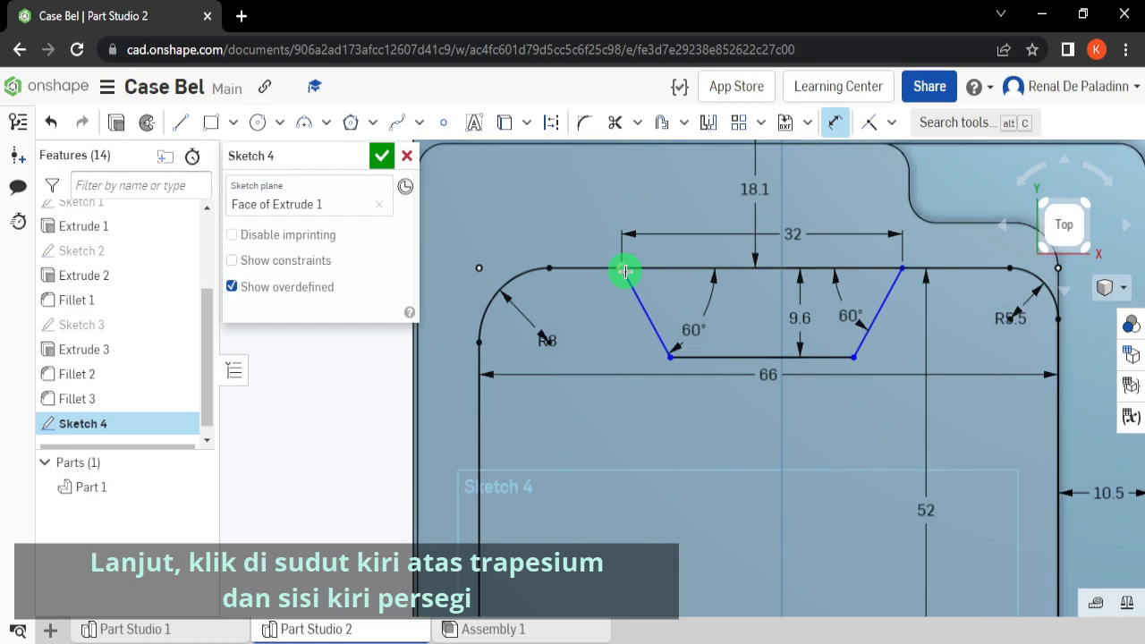
click(481, 409)
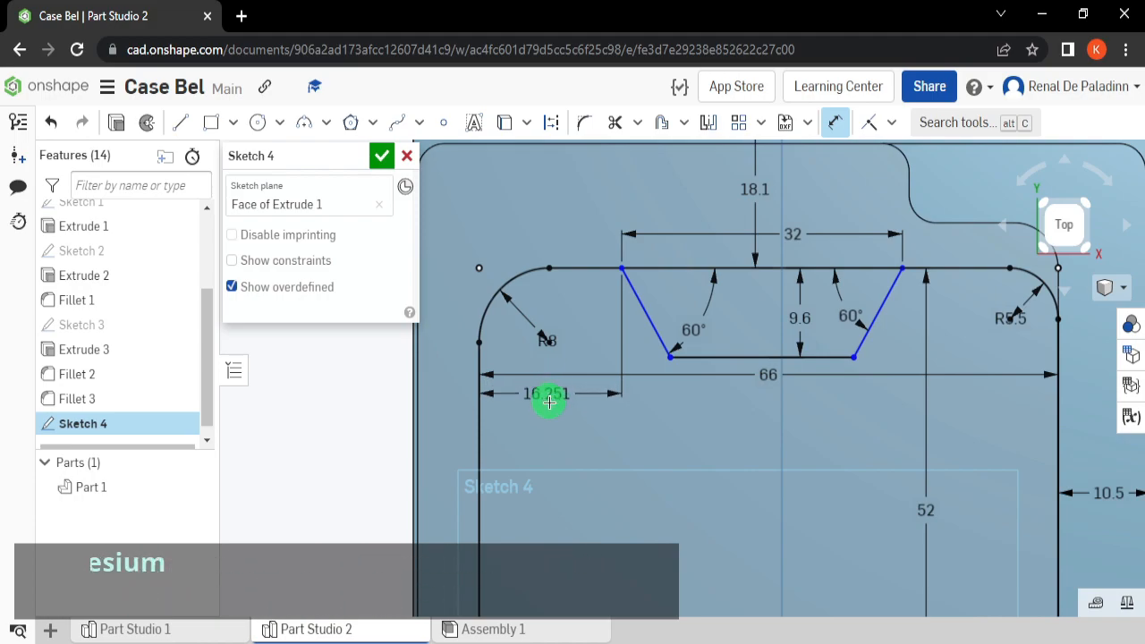
click(555, 423)
text(19)
key(Return)
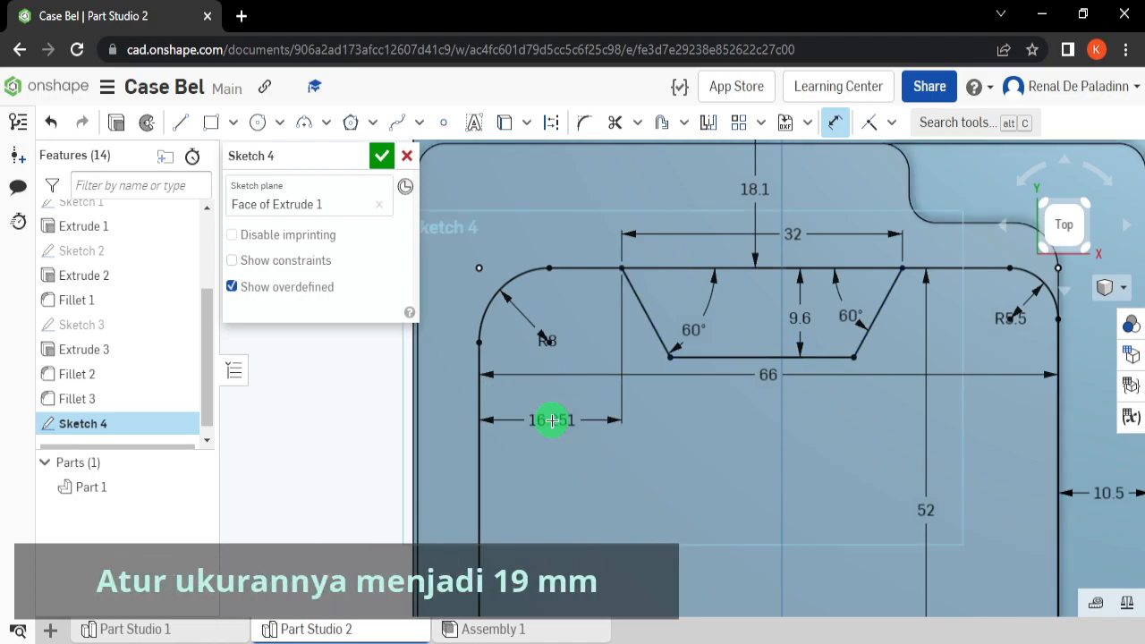
scroll(642, 402, down, 3)
middle_drag(676, 377, 600, 297)
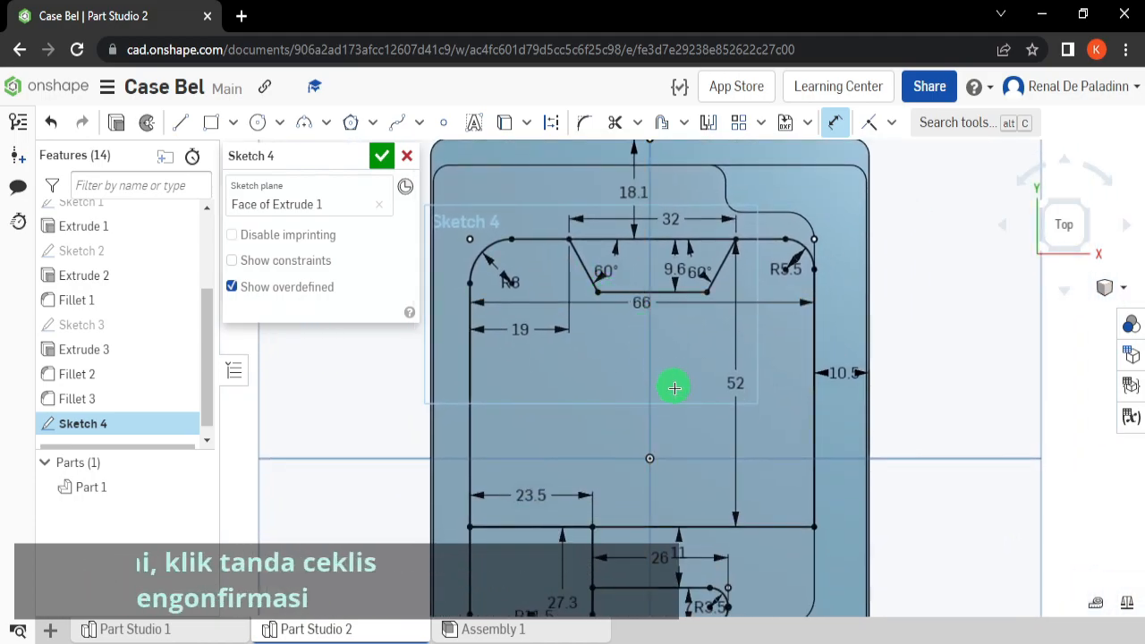
scroll(681, 393, down, 1)
middle_drag(682, 394, 700, 362)
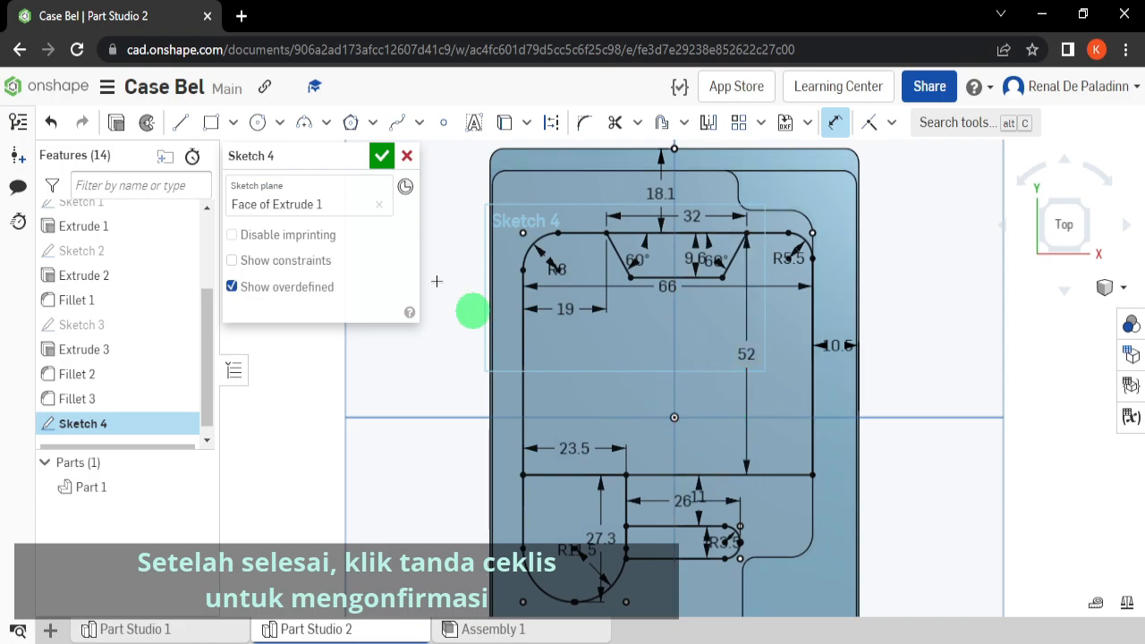
click(377, 157)
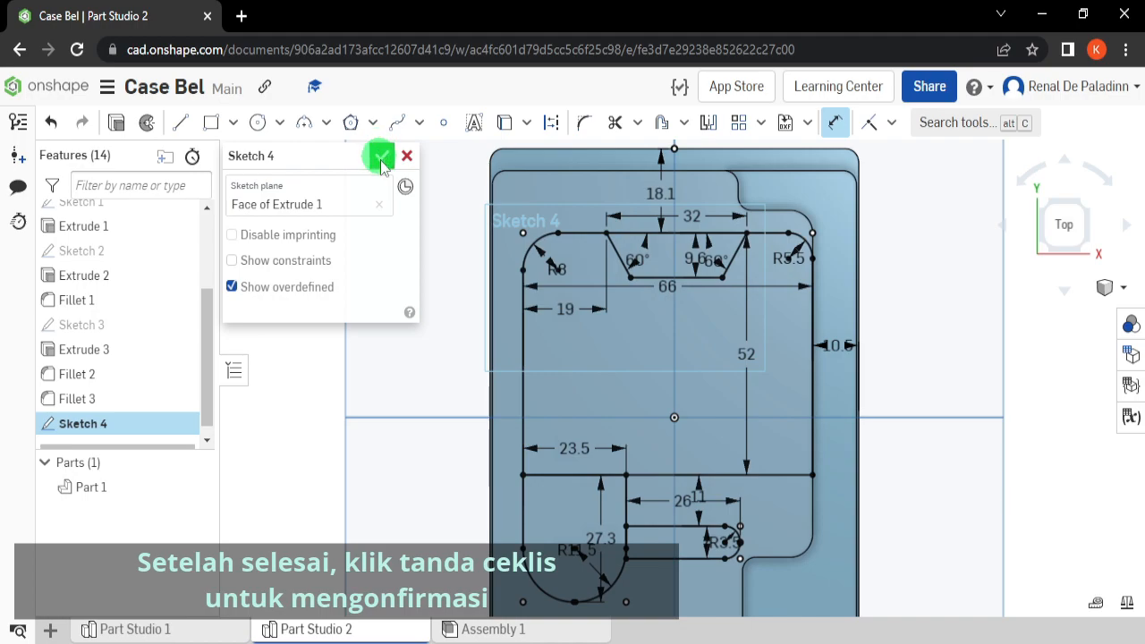
click(379, 157)
Step: Extrude the sketch region outside the pocket profile and the trapezoid region as a blind Remove cut 2 mm deep
middle_drag(516, 322, 507, 267)
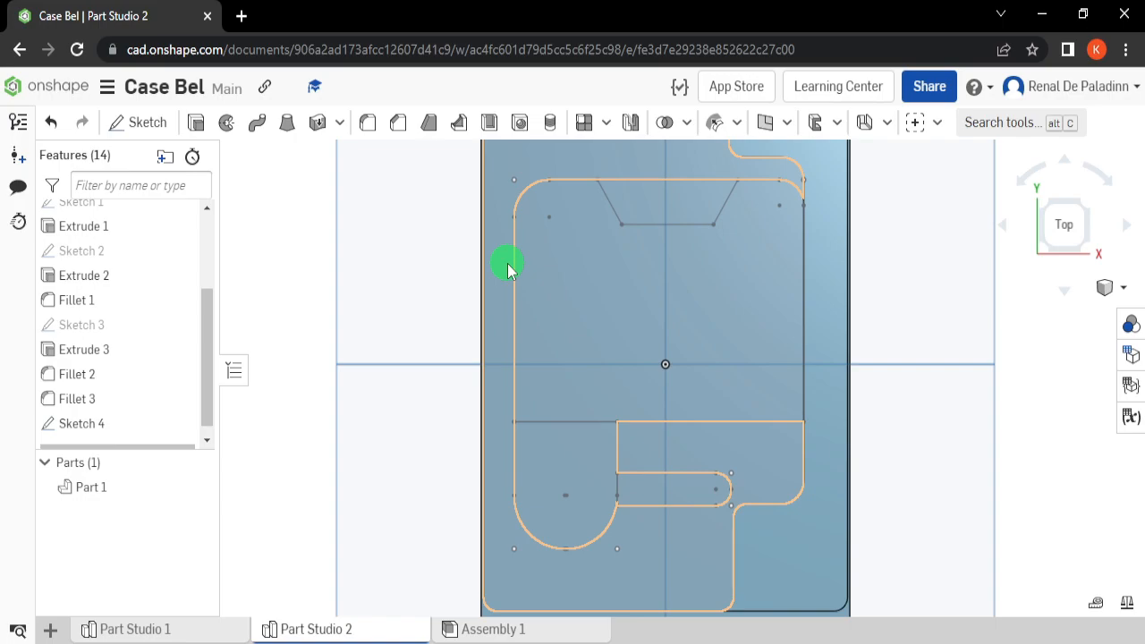
click(196, 126)
click(330, 206)
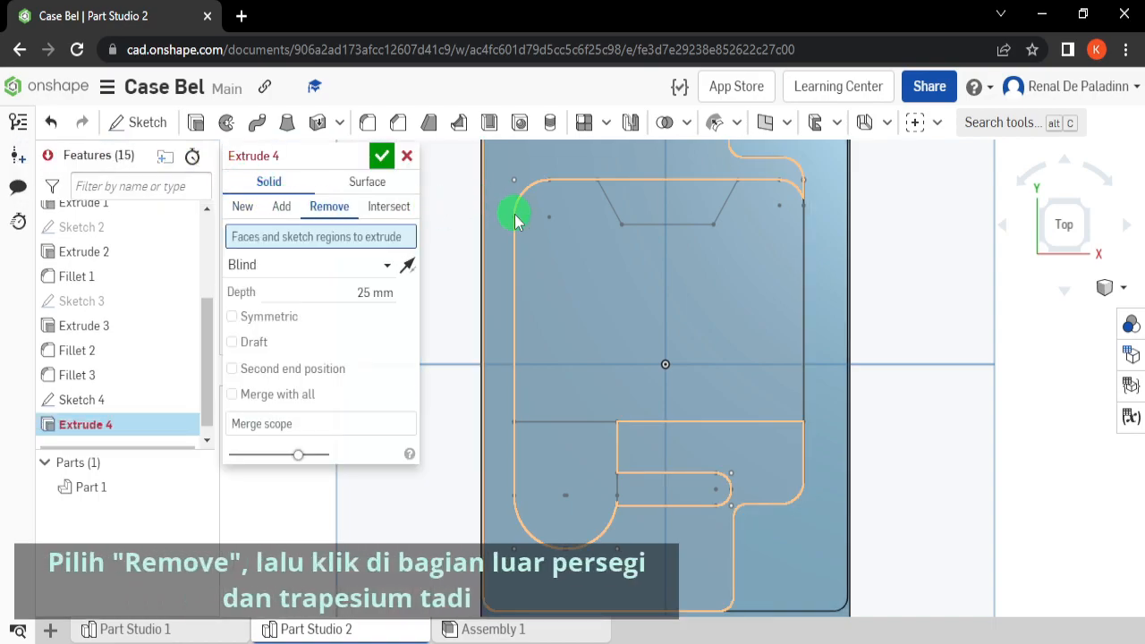
scroll(515, 215, down, 3)
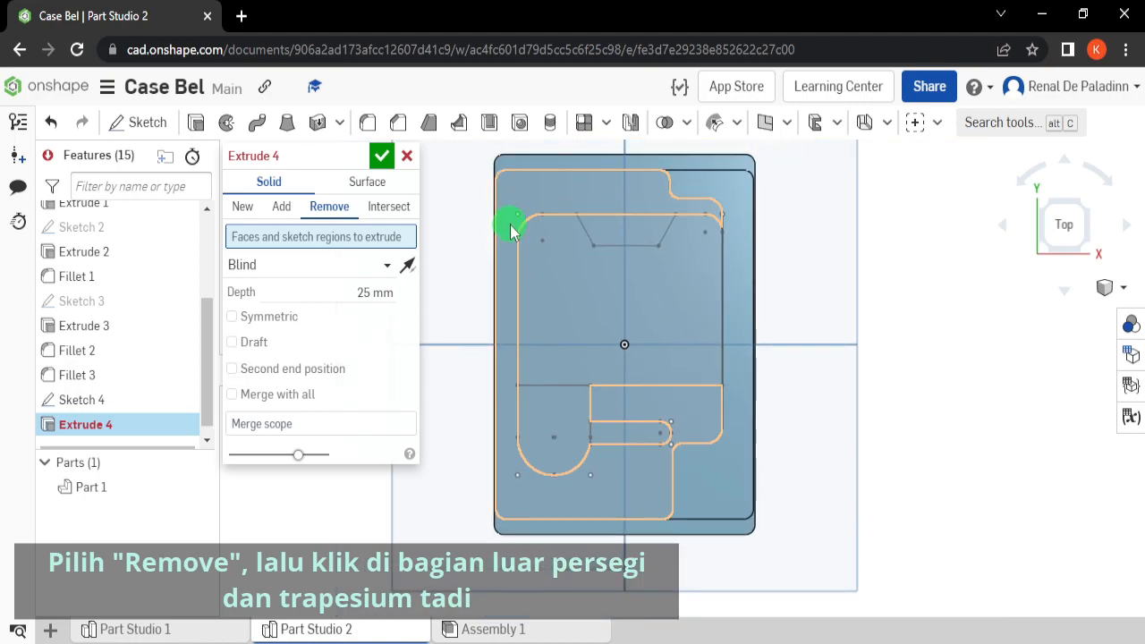
click(512, 231)
right_drag(585, 283, 601, 249)
click(629, 221)
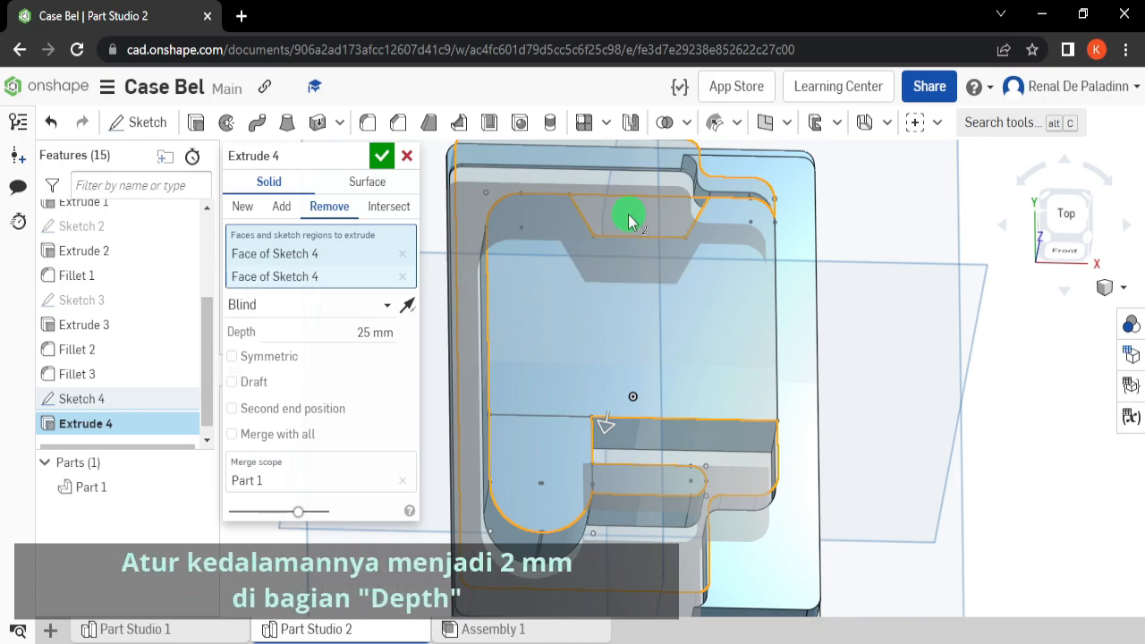
click(385, 337)
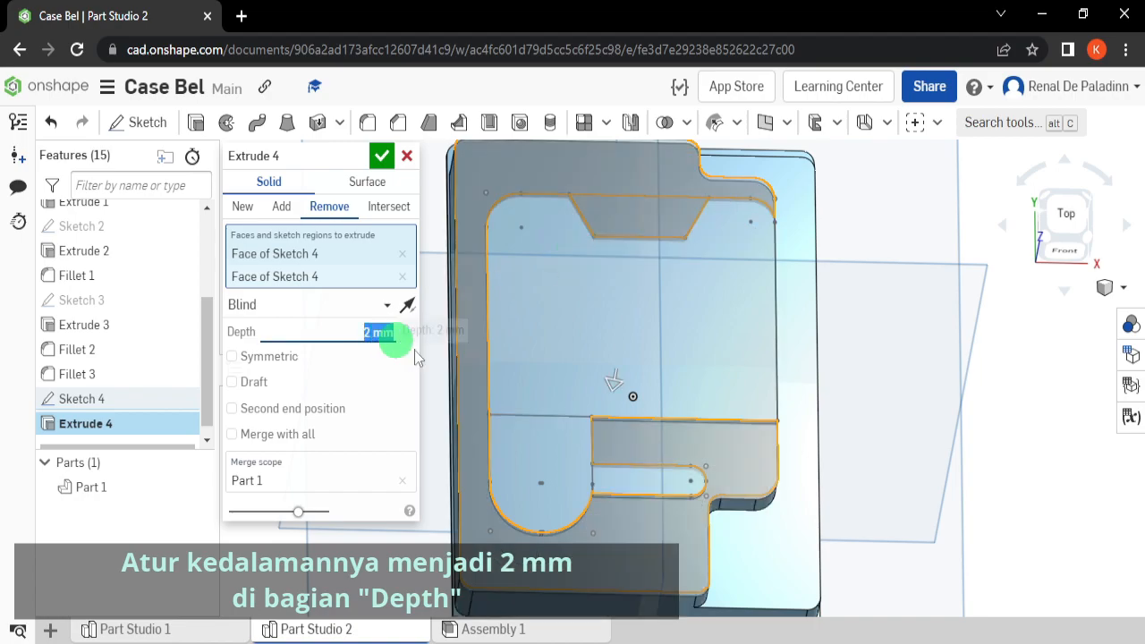
scroll(593, 450, up, 2)
right_drag(590, 450, 585, 431)
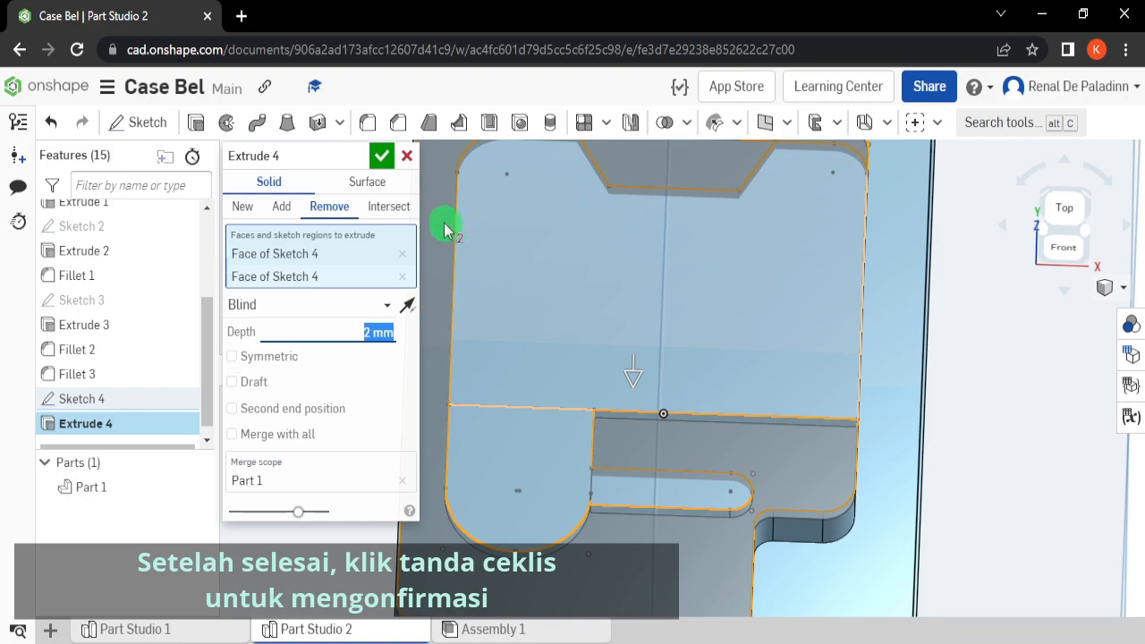
click(383, 157)
Step: Examine the cut from above and at an angle where the rounded lower-left lobe meets the narrow slot
right_drag(594, 338, 650, 414)
scroll(609, 489, up, 4)
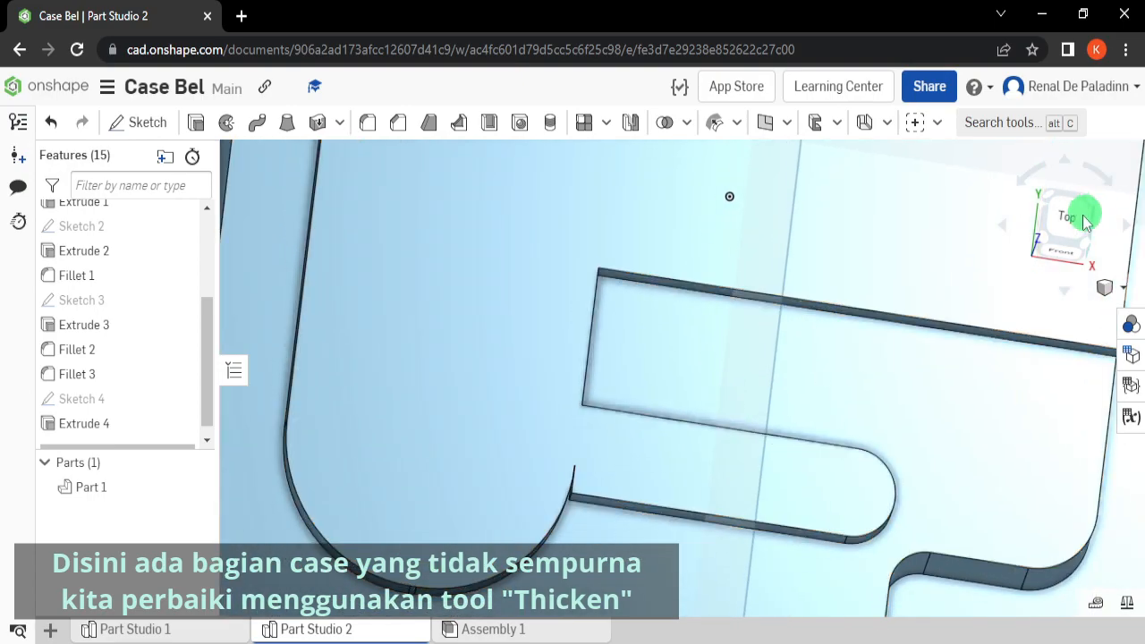
click(1049, 273)
scroll(690, 486, up, 3)
right_drag(658, 486, 639, 461)
scroll(650, 464, up, 2)
scroll(651, 456, up, 2)
scroll(641, 446, up, 2)
click(1083, 215)
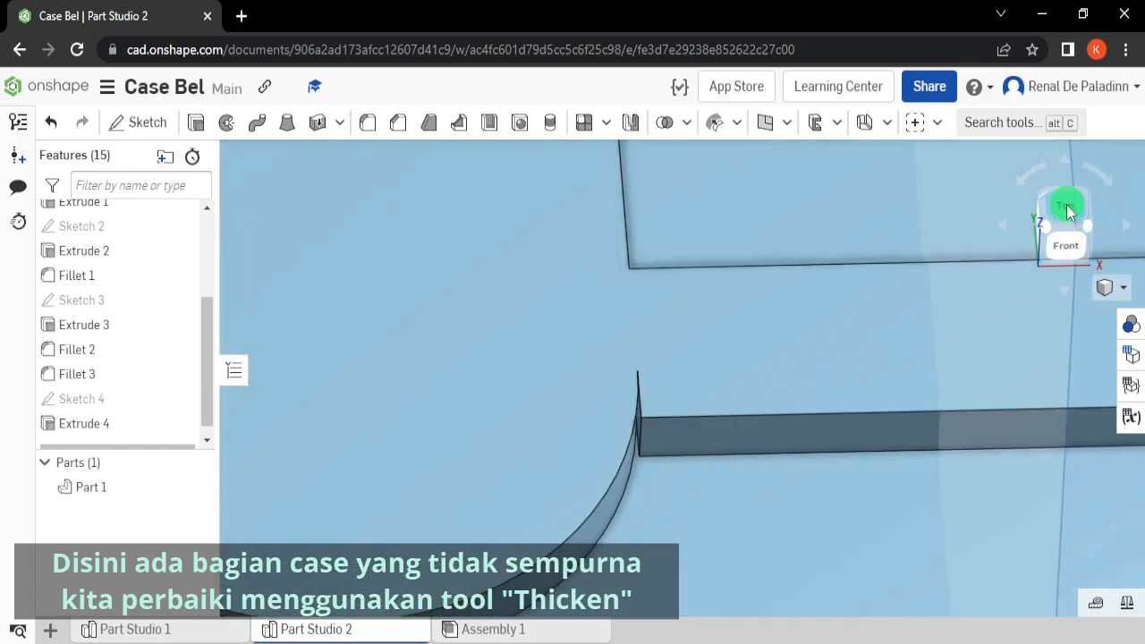
scroll(653, 491, up, 2)
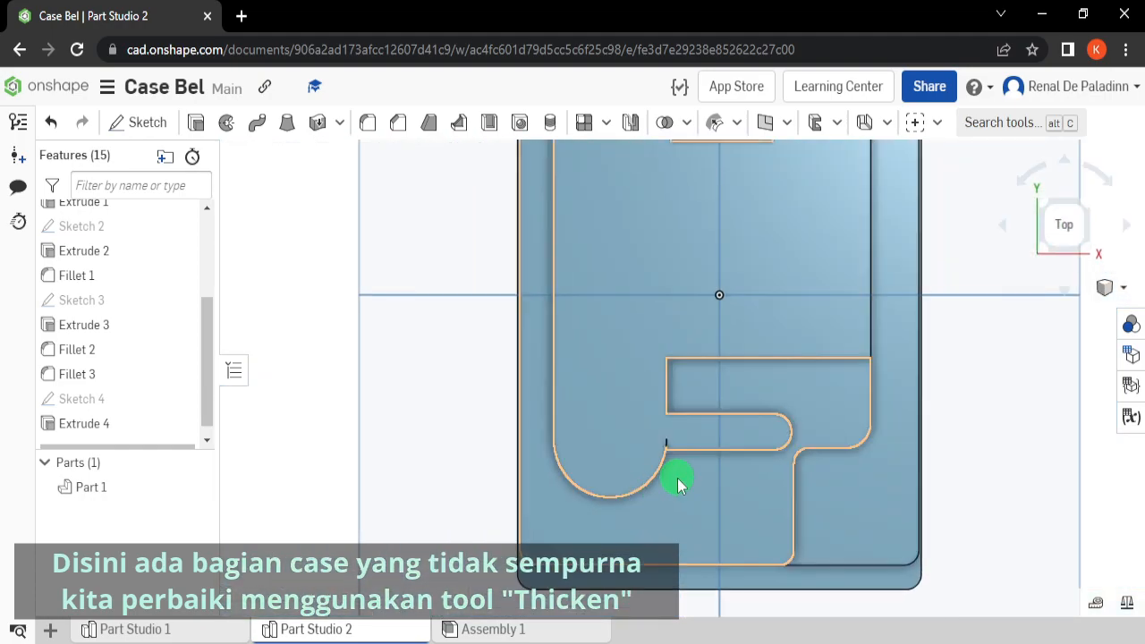
scroll(677, 479, up, 5)
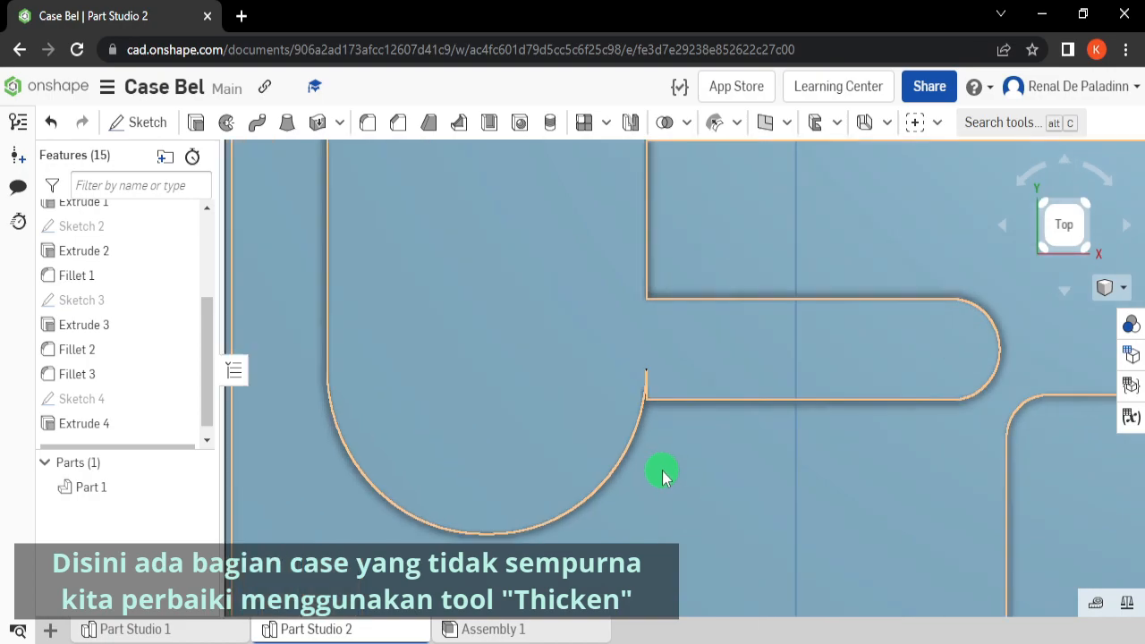
scroll(796, 292, down, 8)
mouse_move(698, 456)
right_down()
mouse_move(698, 439)
mouse_move(685, 460)
right_up()
scroll(675, 483, up, 6)
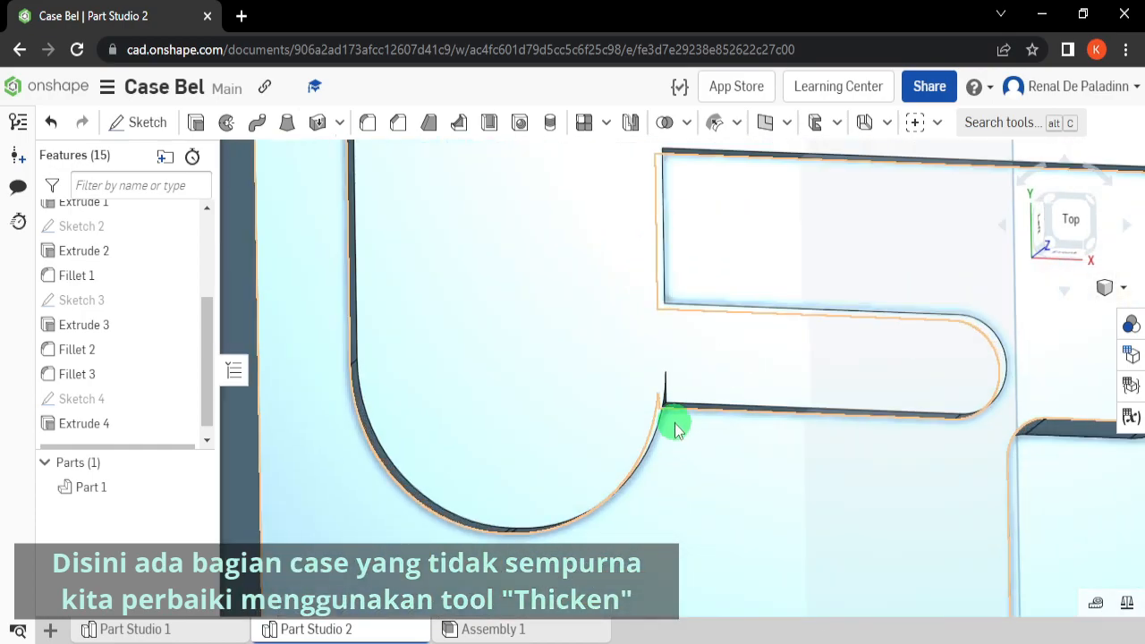
scroll(676, 430, down, 6)
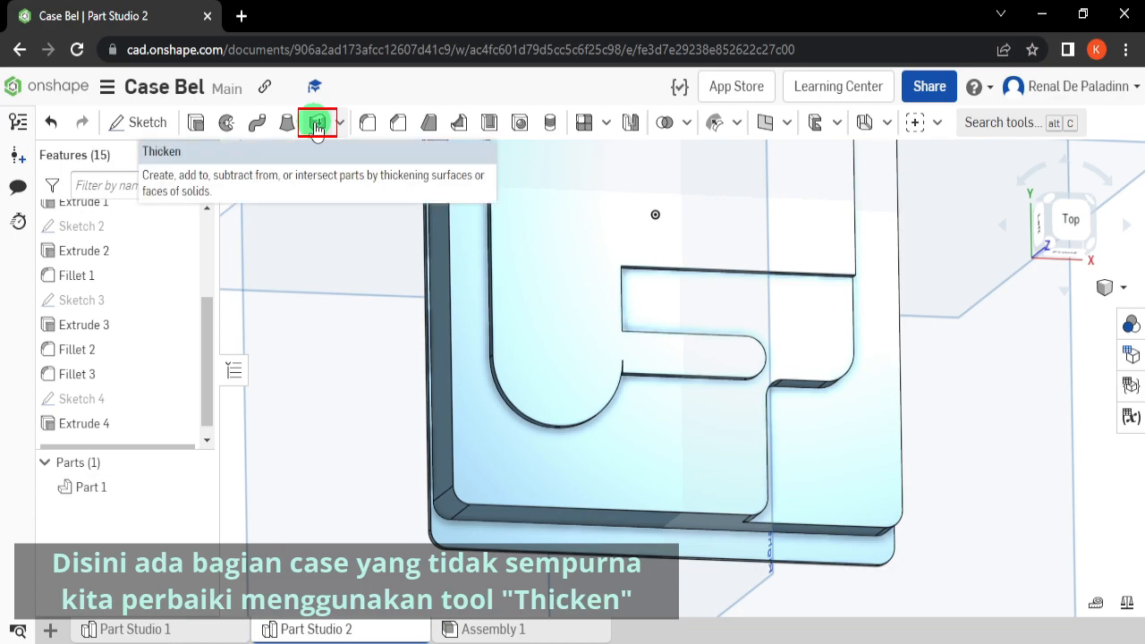
Step: Thicken the small split face where the rounded lower-left lobe meets the narrow slot by 5 mm, using Add
click(316, 126)
click(282, 183)
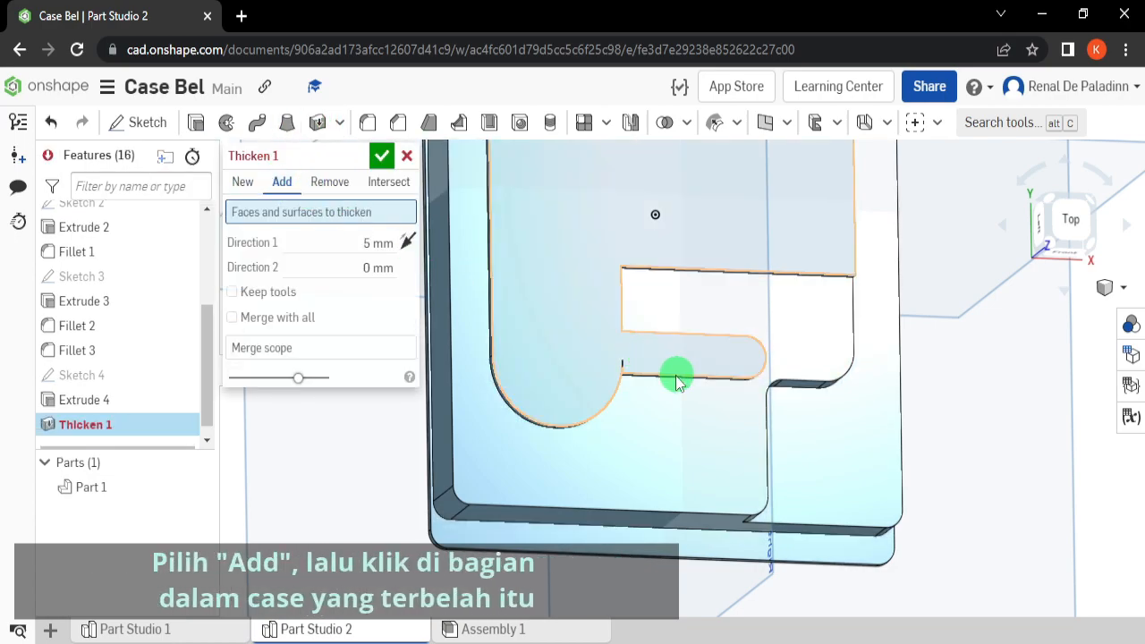
scroll(618, 362, up, 3)
right_drag(651, 396, 550, 375)
click(550, 375)
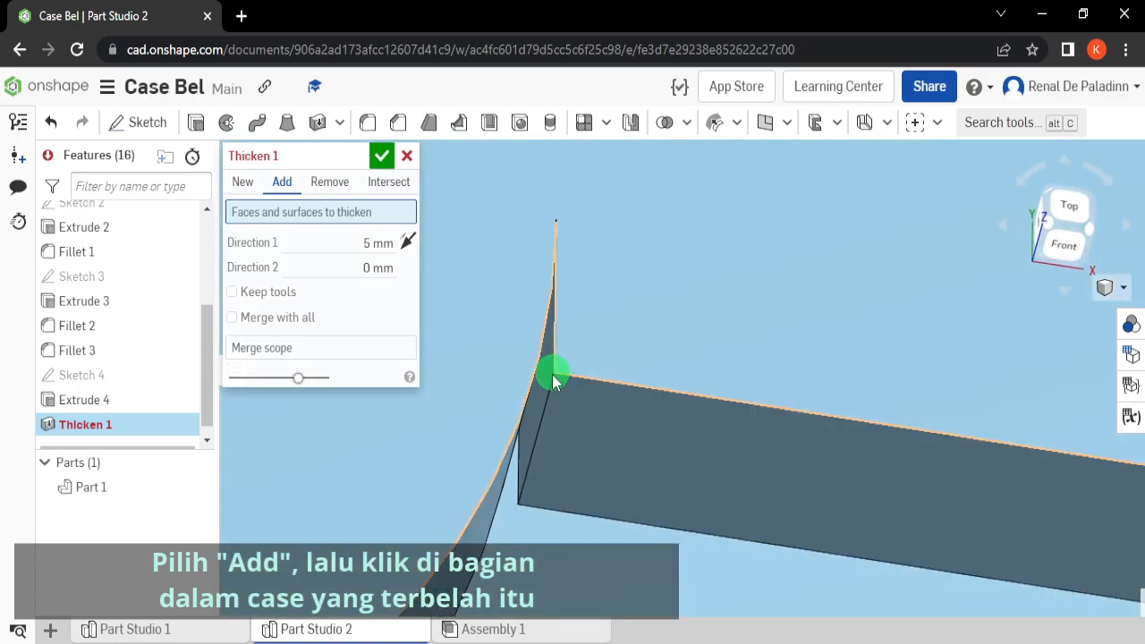
scroll(550, 375, down, 5)
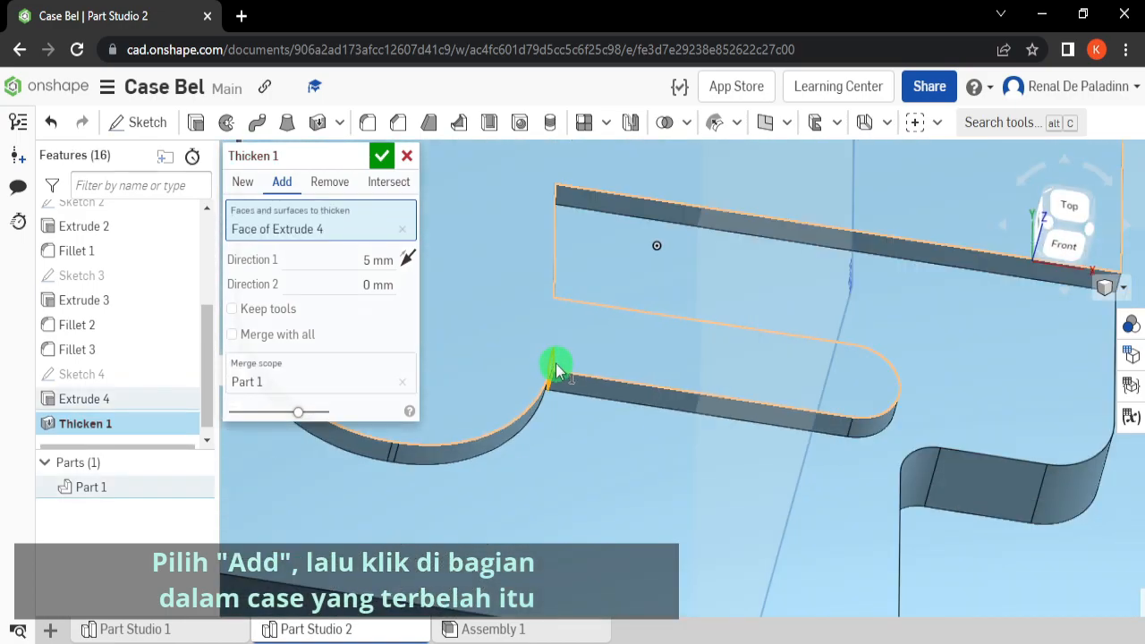
scroll(567, 344, up, 2)
click(336, 266)
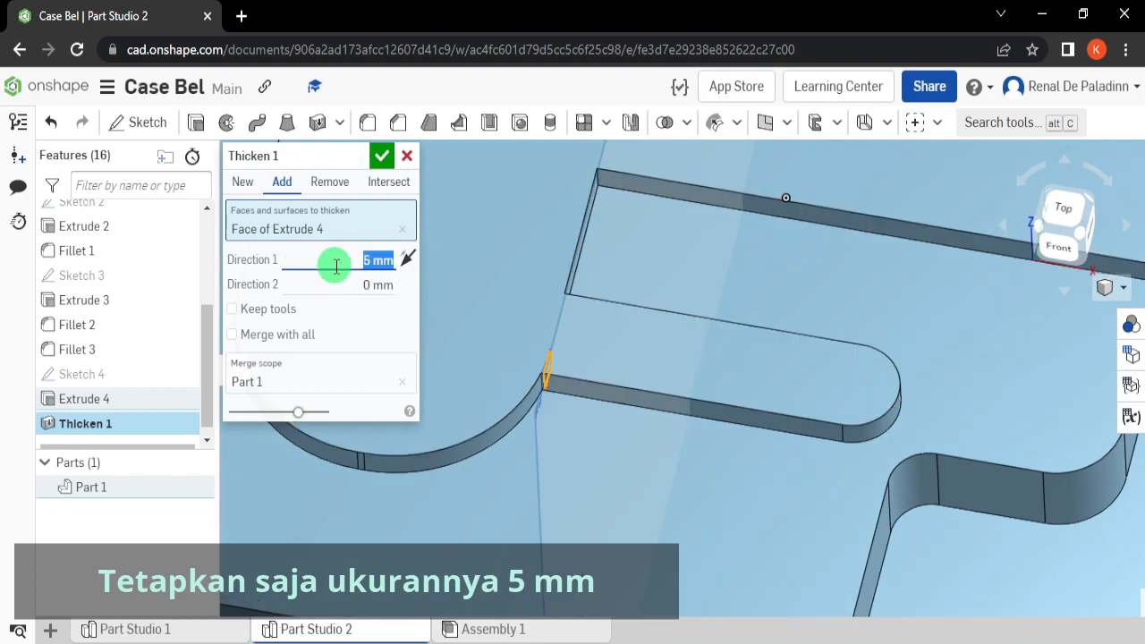
click(383, 158)
Step: Examine the thickened junction between the lobe and the slot and the whole case at an angle and from above
scroll(489, 241, down, 5)
right_drag(511, 253, 506, 289)
scroll(526, 302, up, 7)
scroll(526, 305, up, 1)
scroll(507, 289, down, 5)
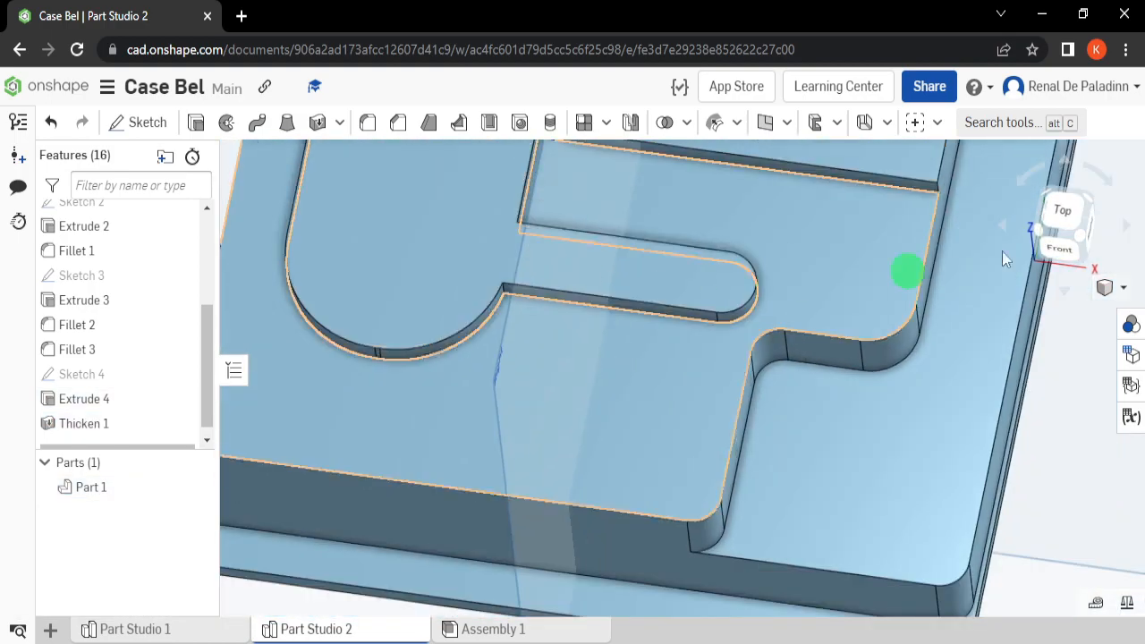
click(1062, 218)
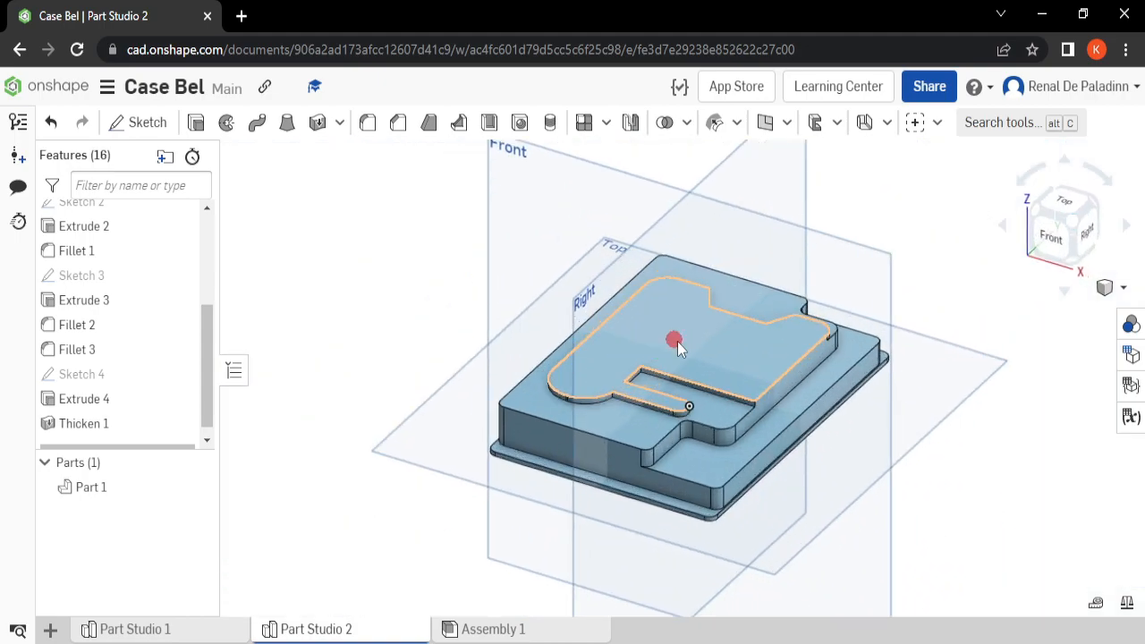
right_drag(676, 340, 774, 358)
click(1068, 217)
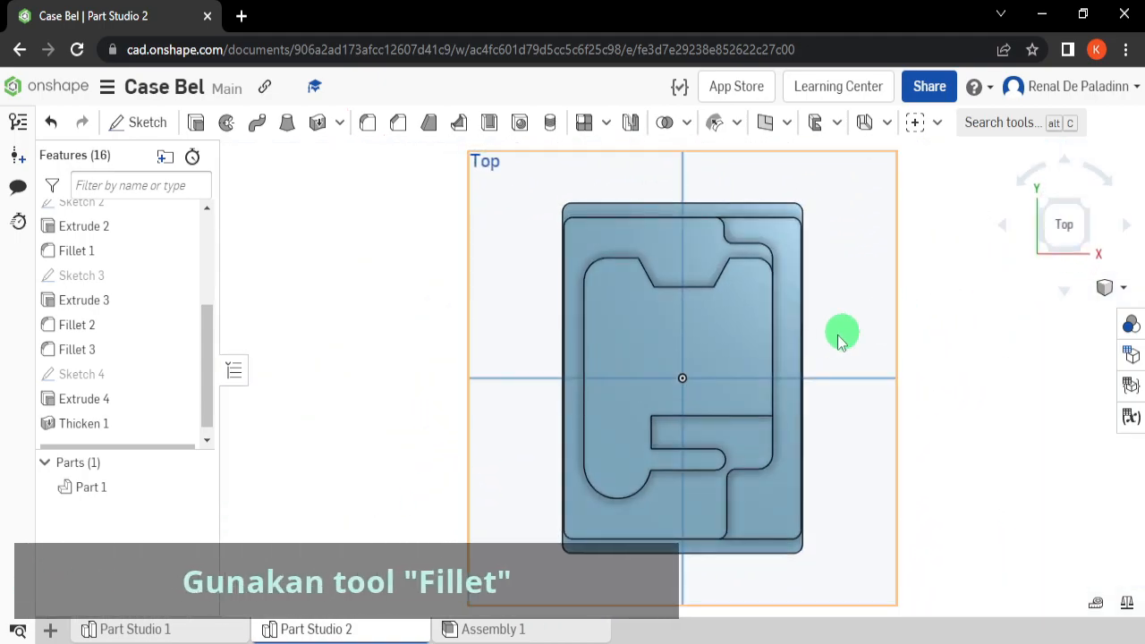
Step: Fillet the vertical edge where the rounded lower-left lobe meets the slot's lower side with a 3 mm radius
scroll(662, 285, up, 2)
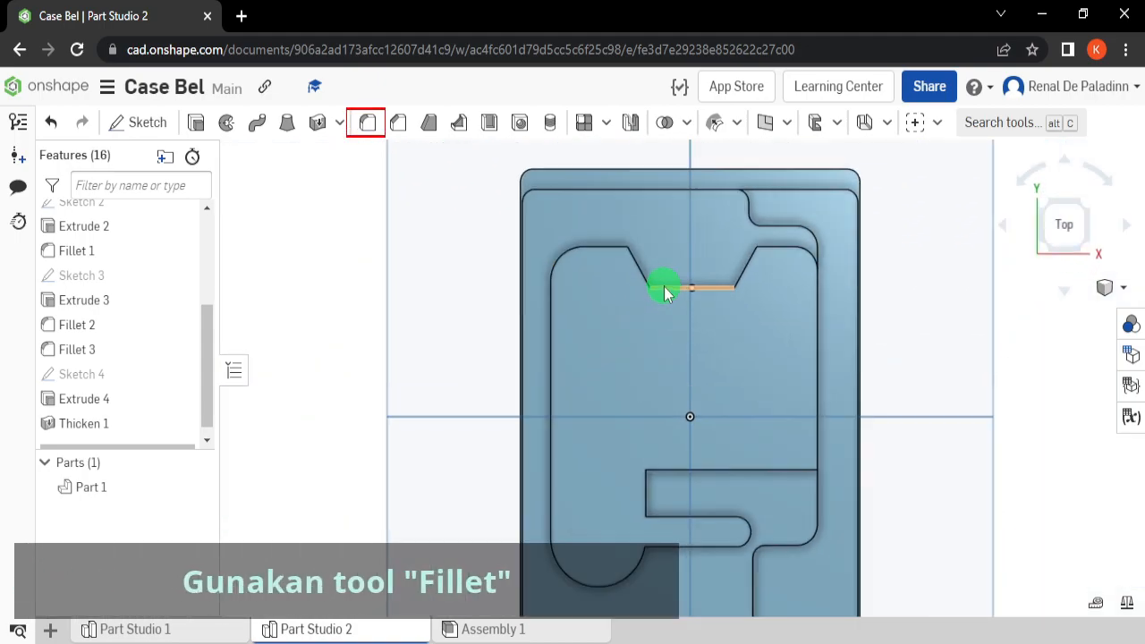
click(367, 124)
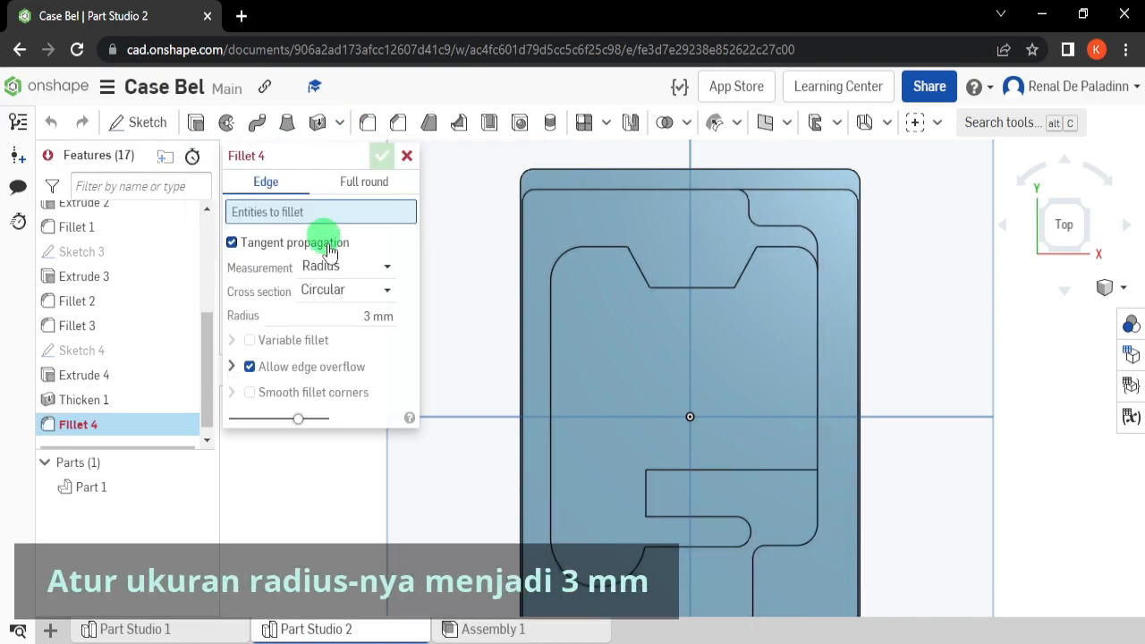
click(358, 313)
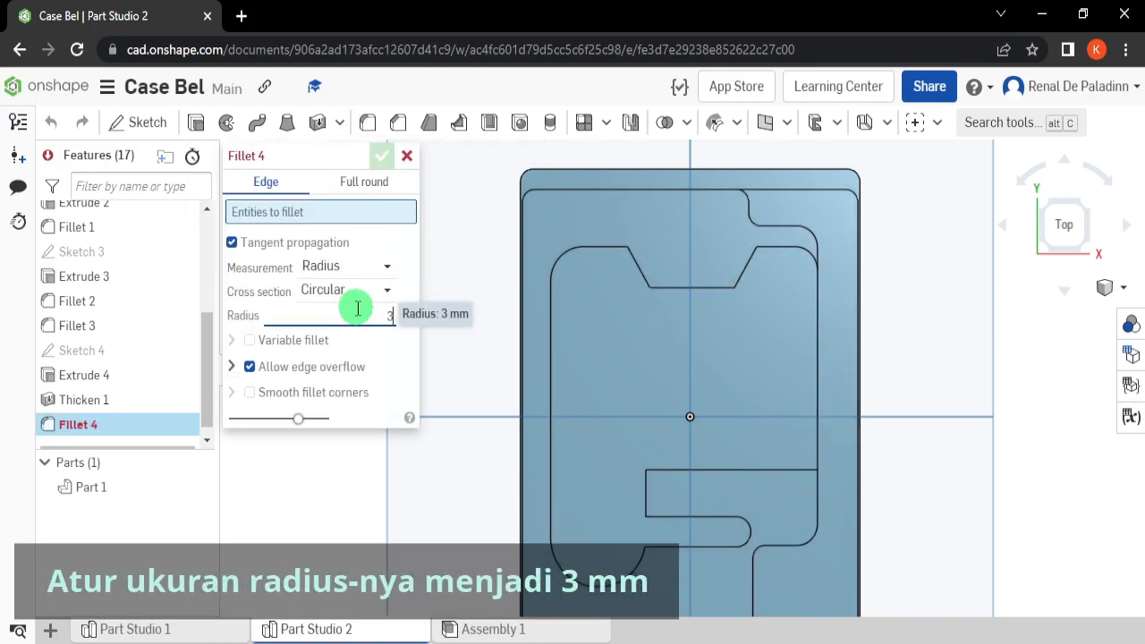
key(Return)
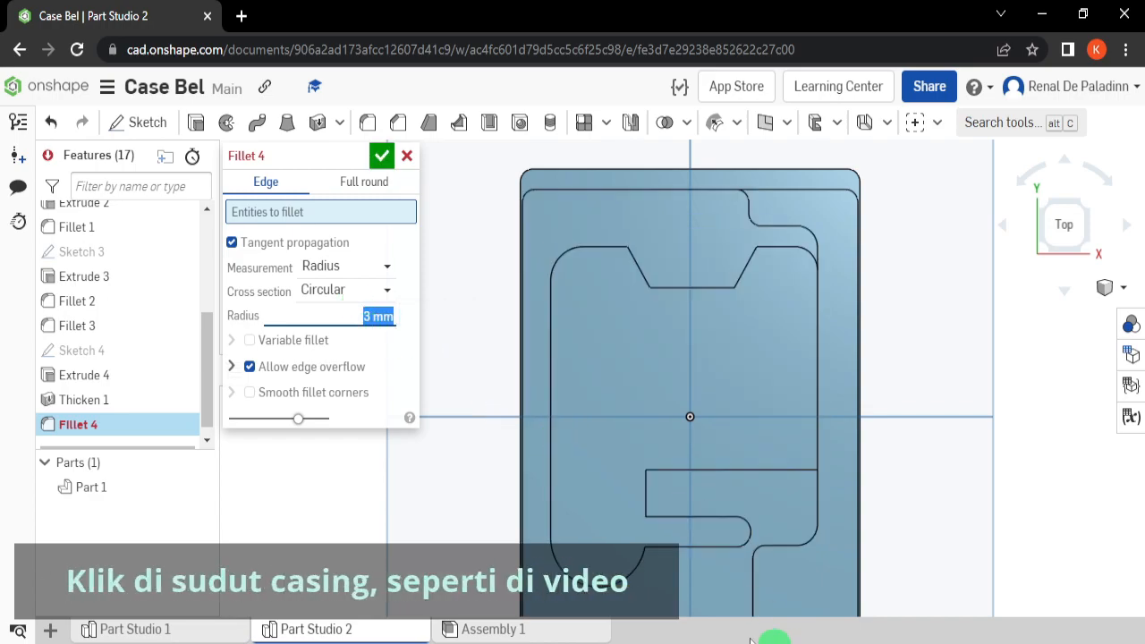
scroll(632, 537, up, 4)
right_drag(658, 576, 653, 515)
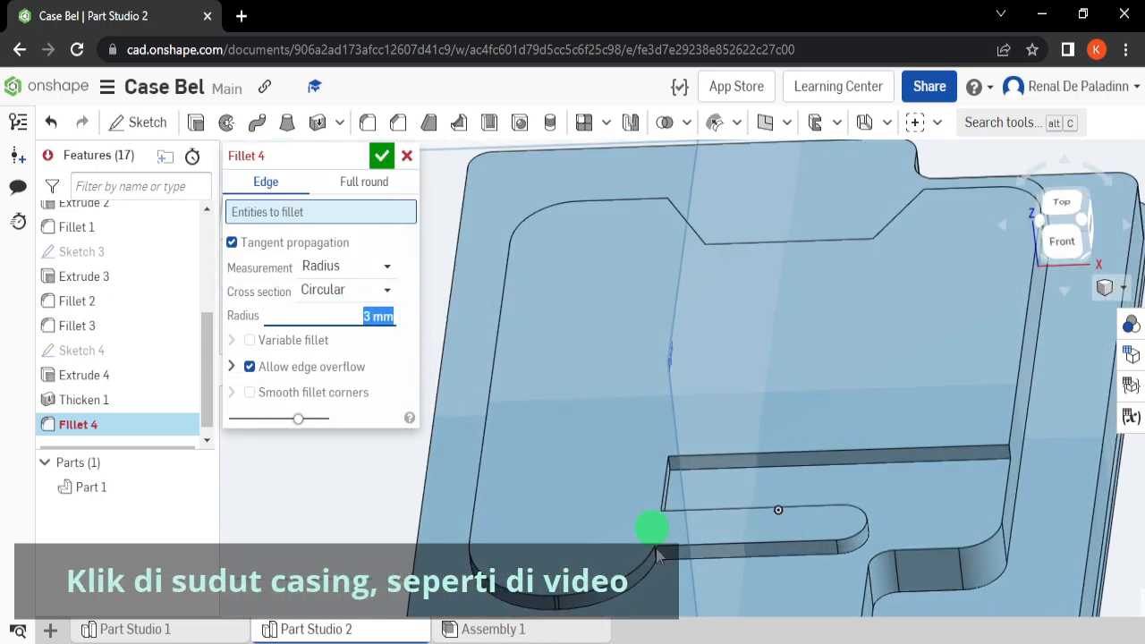
scroll(662, 533, up, 3)
scroll(654, 487, up, 3)
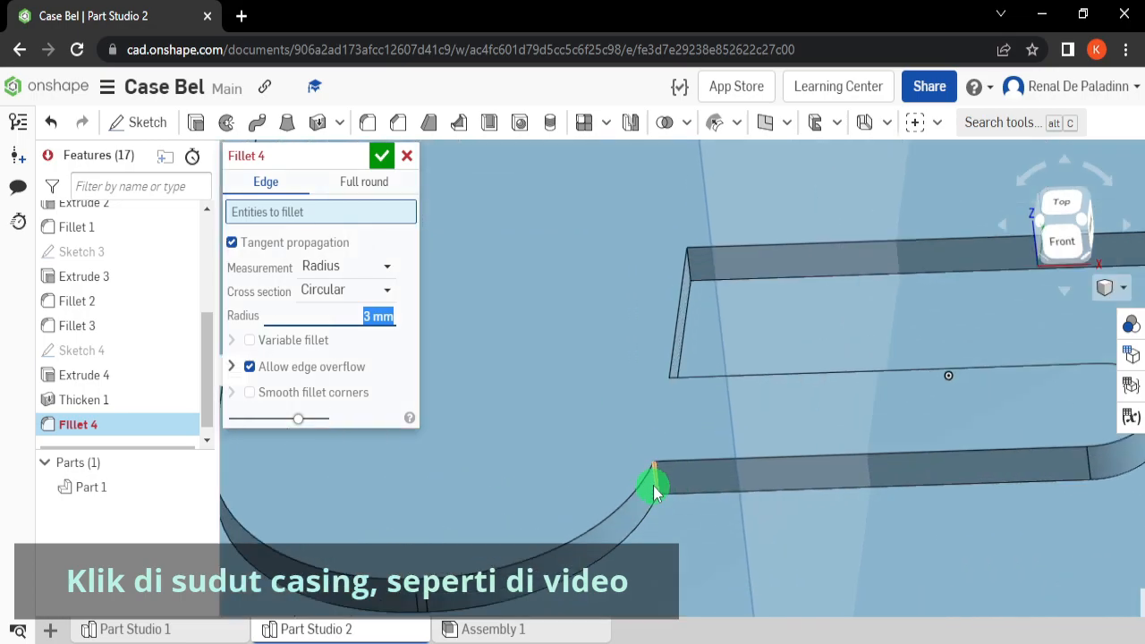
scroll(656, 488, up, 2)
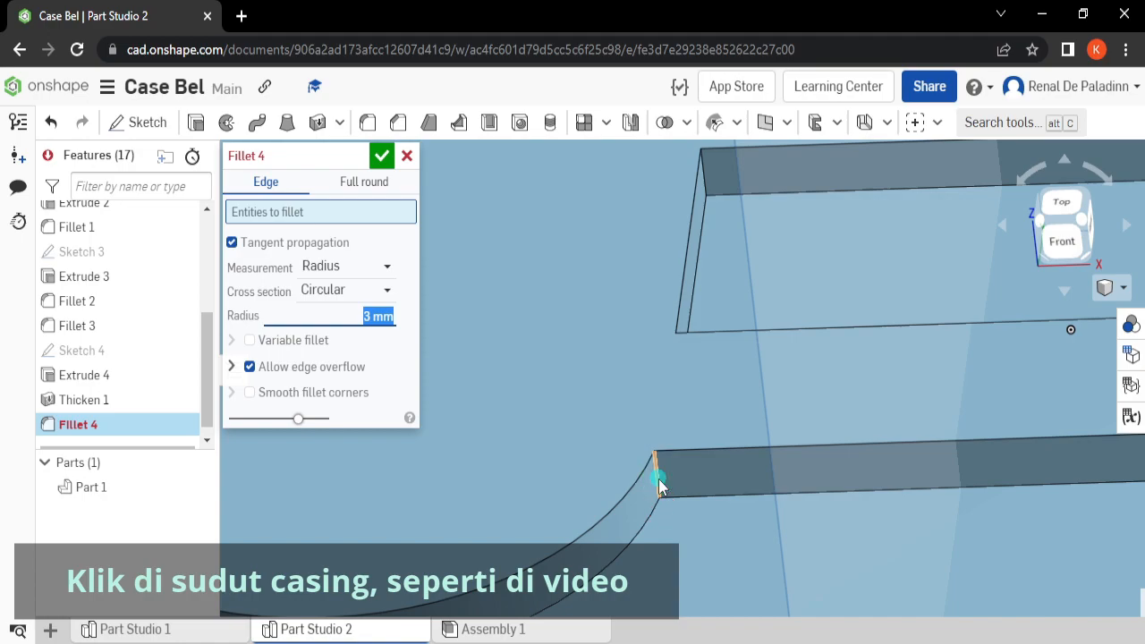
click(658, 483)
scroll(671, 494, down, 5)
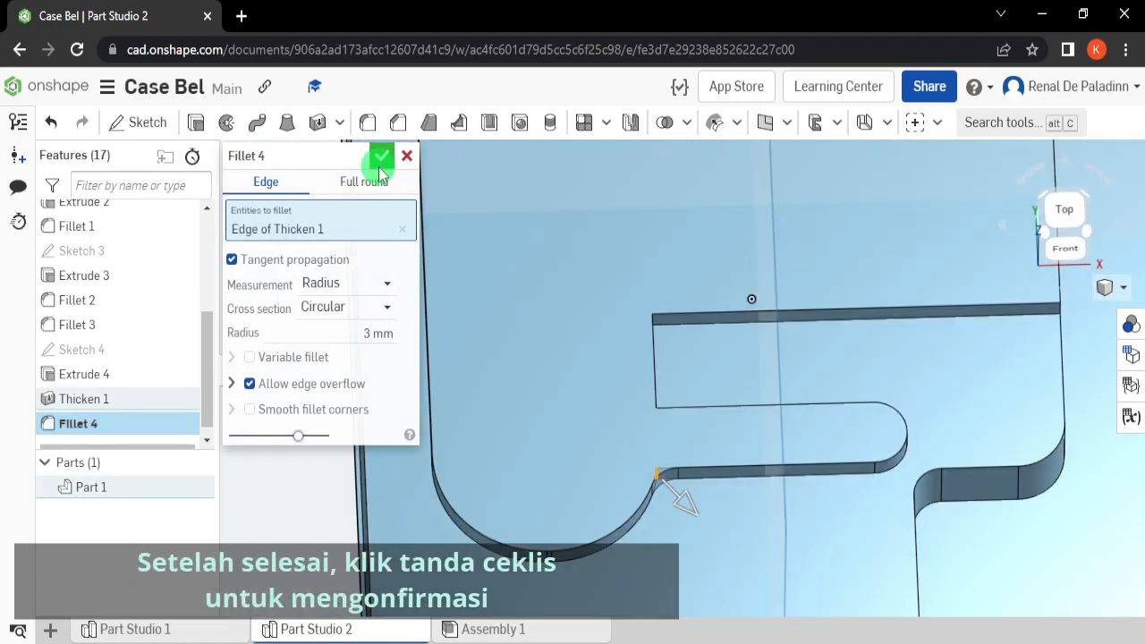
click(382, 159)
Step: Fillet the vertical corner edge where the slot's upper side meets the notch's left wall with a 5.5 mm radius
right_drag(632, 357, 639, 396)
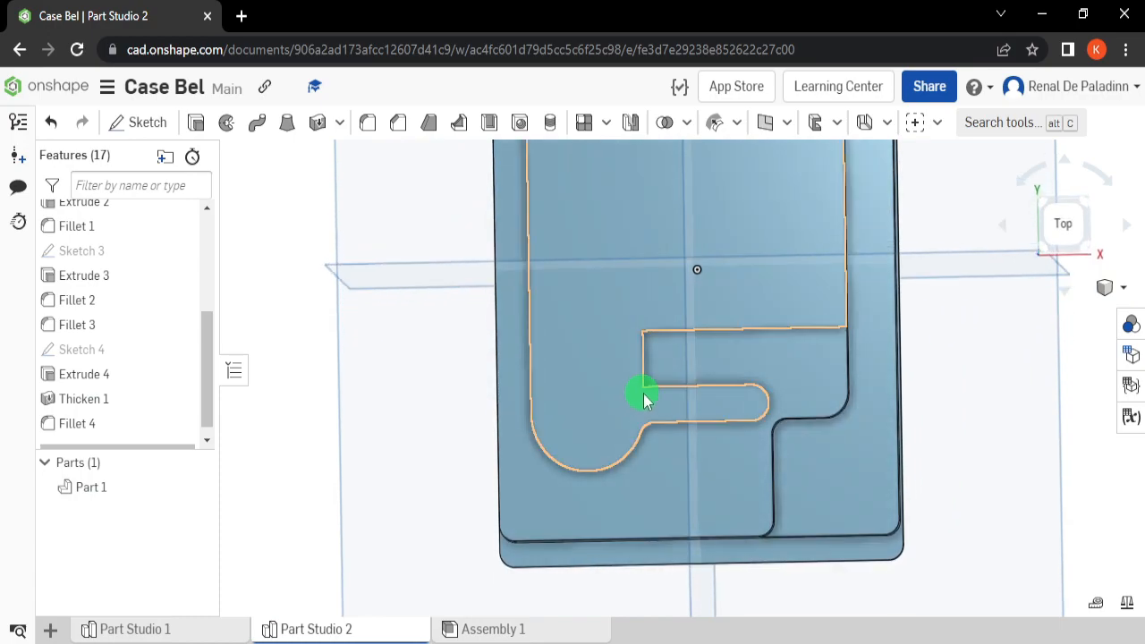
click(371, 124)
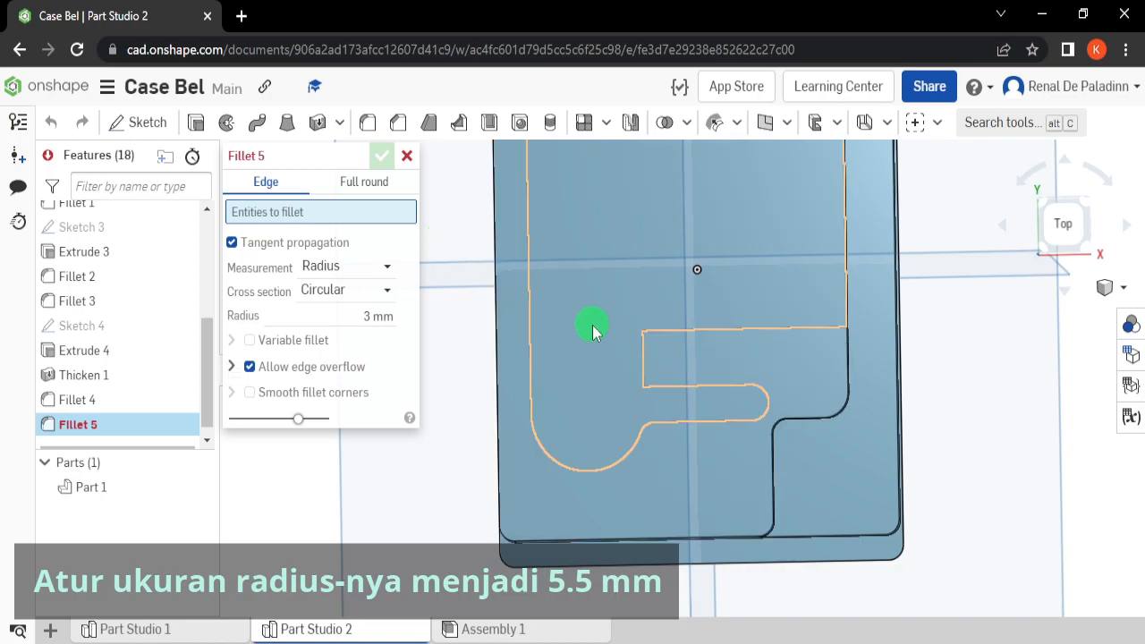
scroll(653, 389, up, 5)
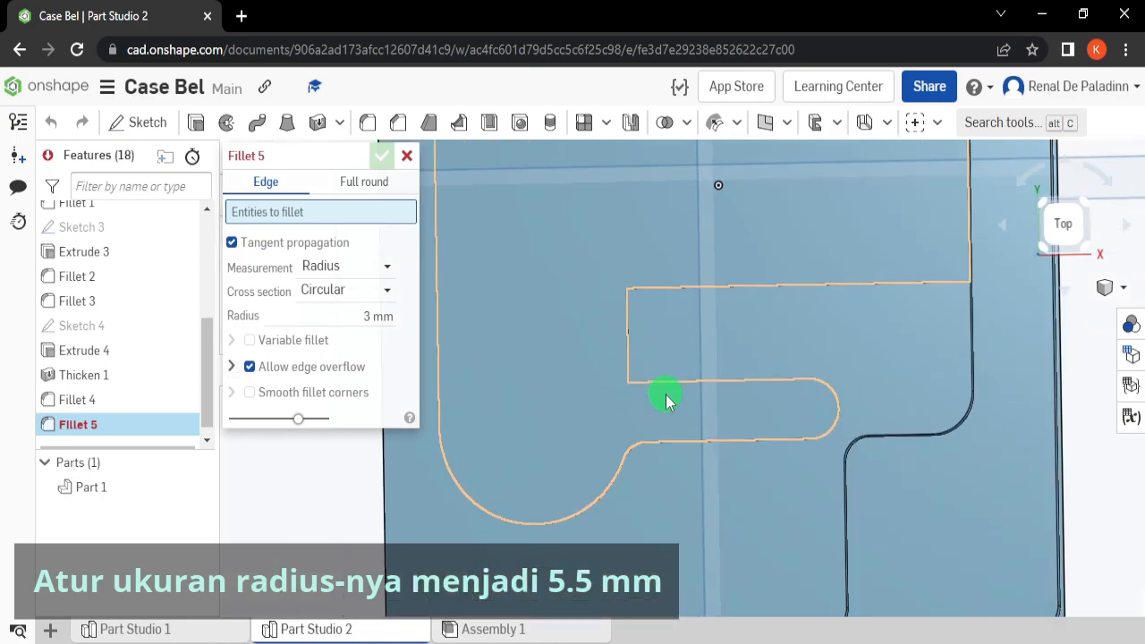
click(360, 316)
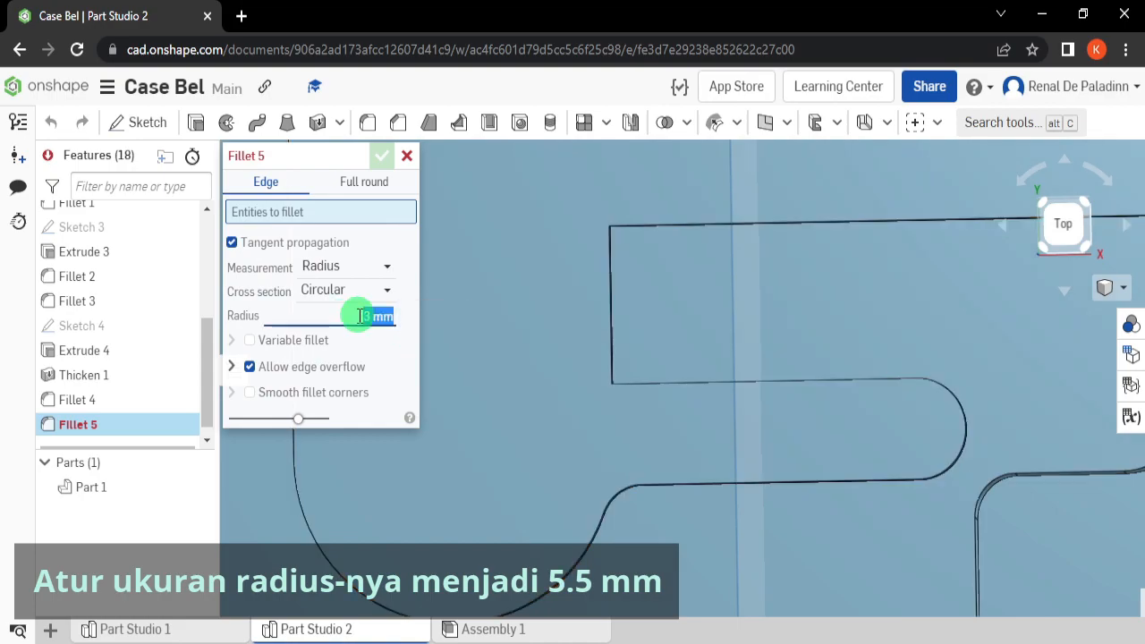
text(5.5)
key(Return)
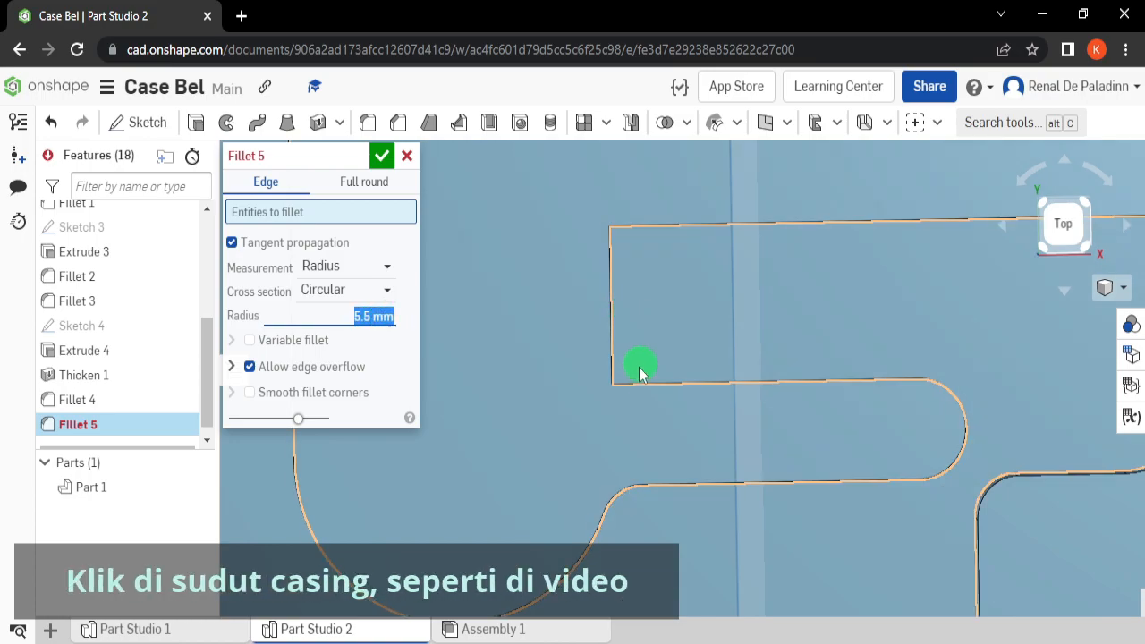
scroll(624, 383, up, 3)
right_drag(624, 383, 595, 399)
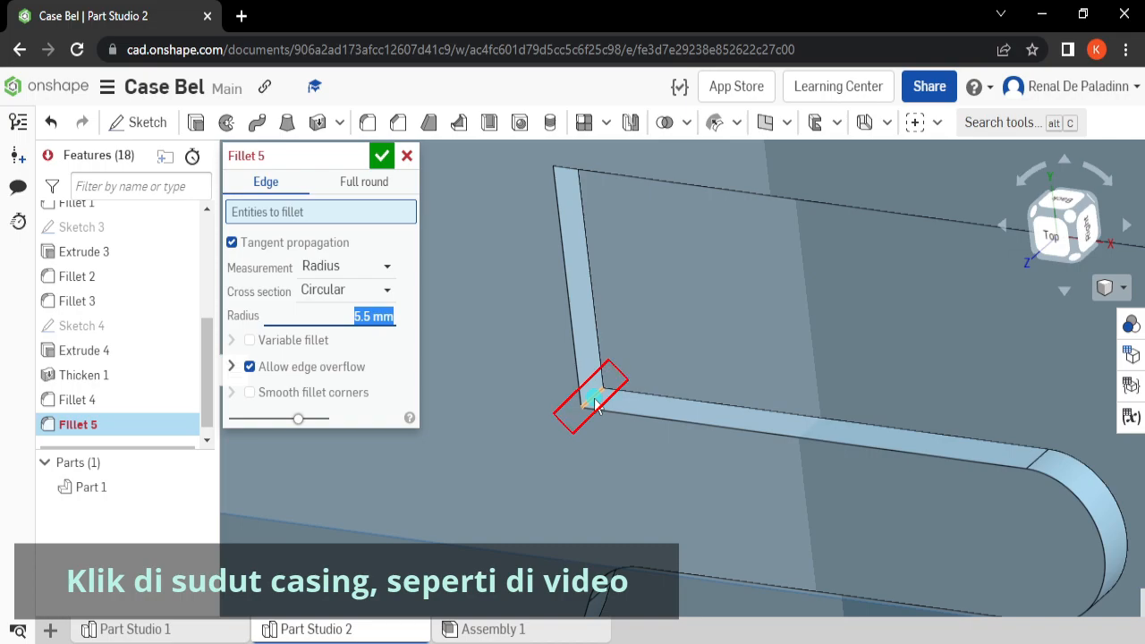
click(594, 397)
right_drag(593, 397, 627, 361)
scroll(626, 361, down, 5)
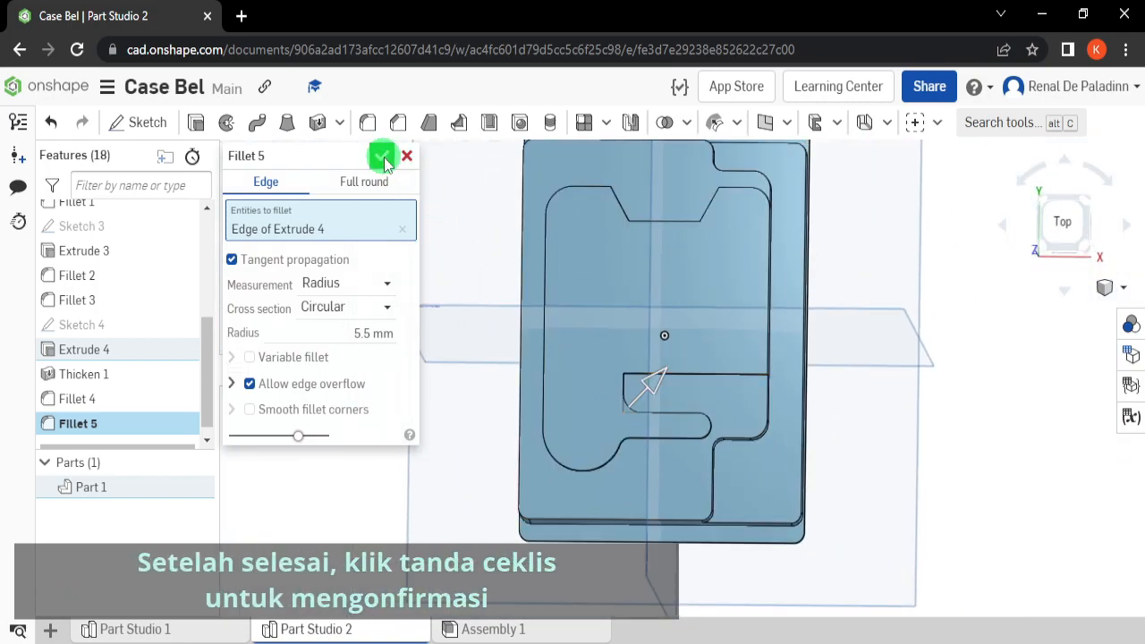
click(383, 158)
Step: Fillet the four vertical corner edges of the trapezoid notch in the profile's upper side with a 3 mm radius
click(1062, 220)
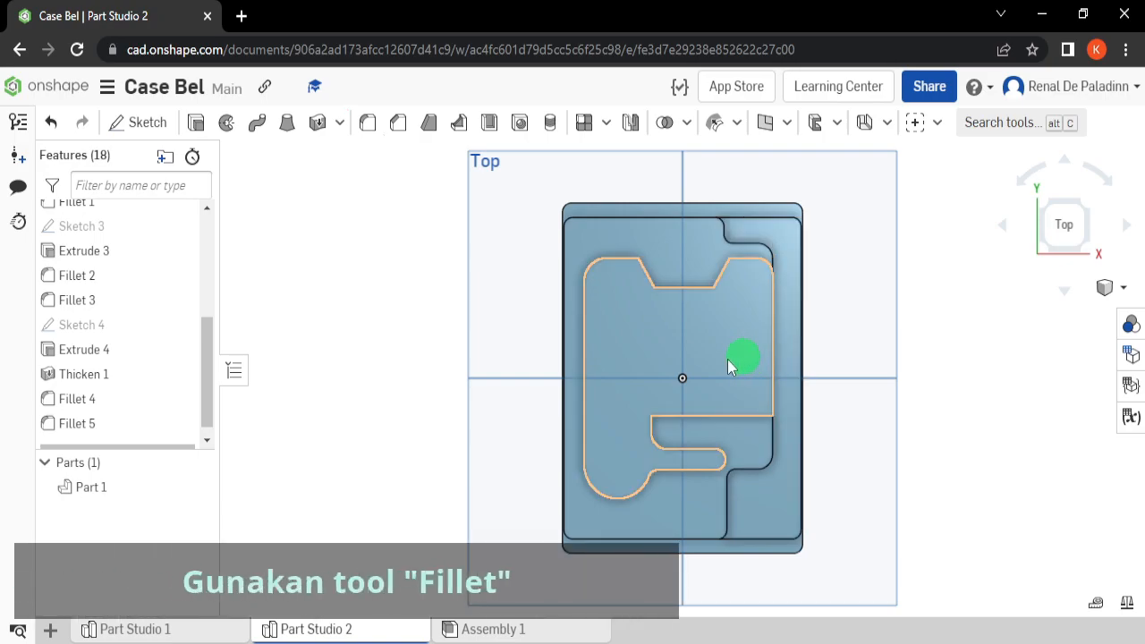
click(361, 125)
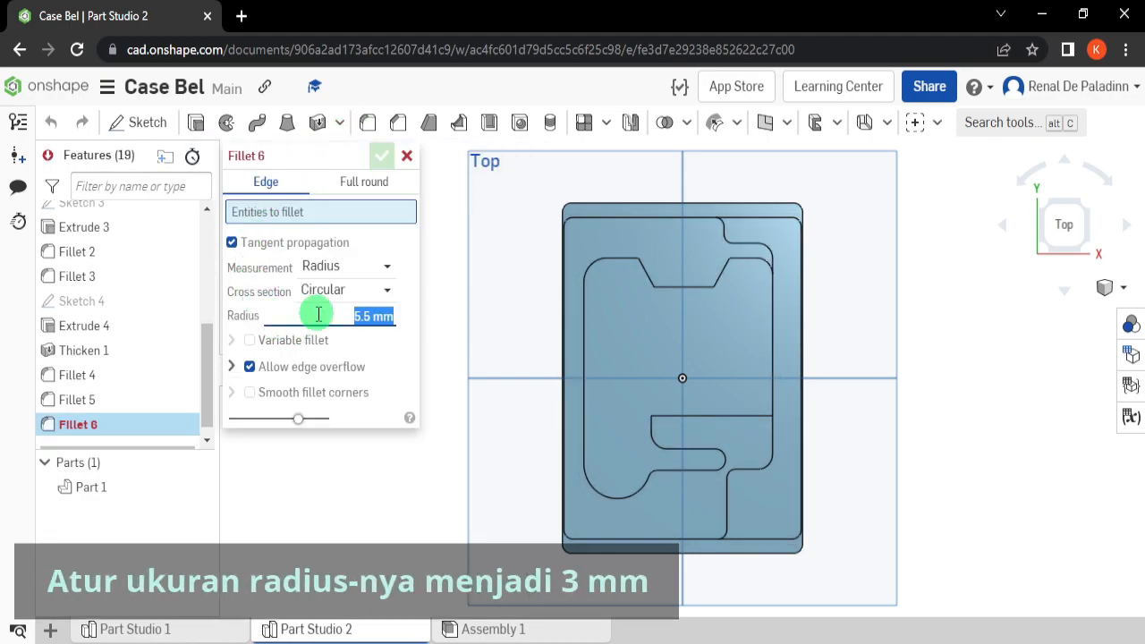
click(318, 314)
text(3)
key(Return)
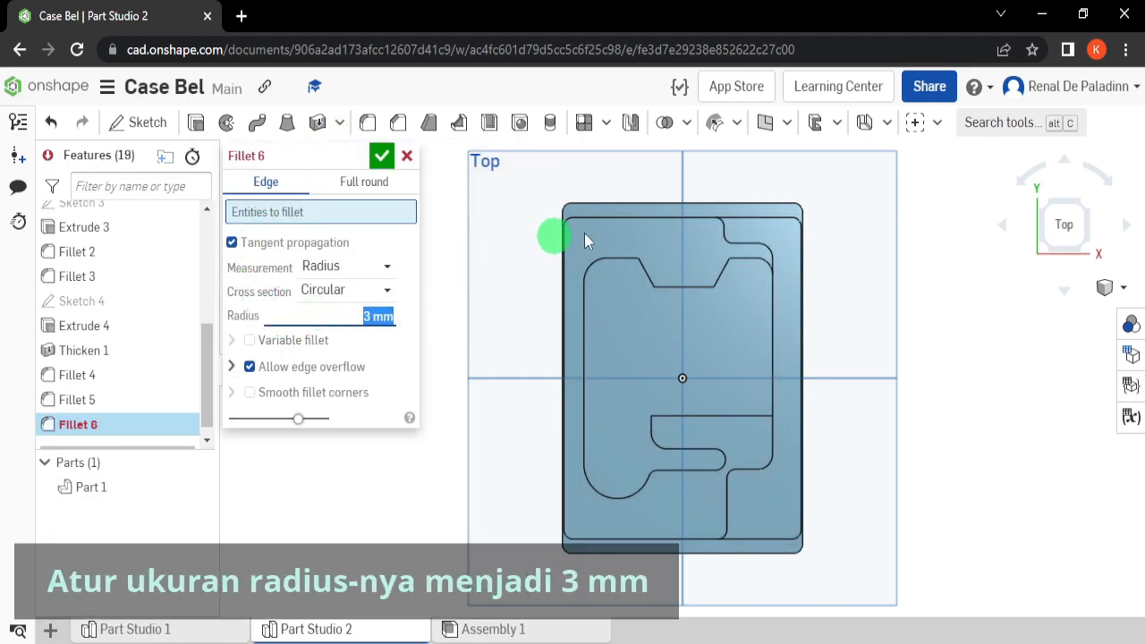
scroll(576, 232, up, 5)
right_drag(614, 276, 617, 305)
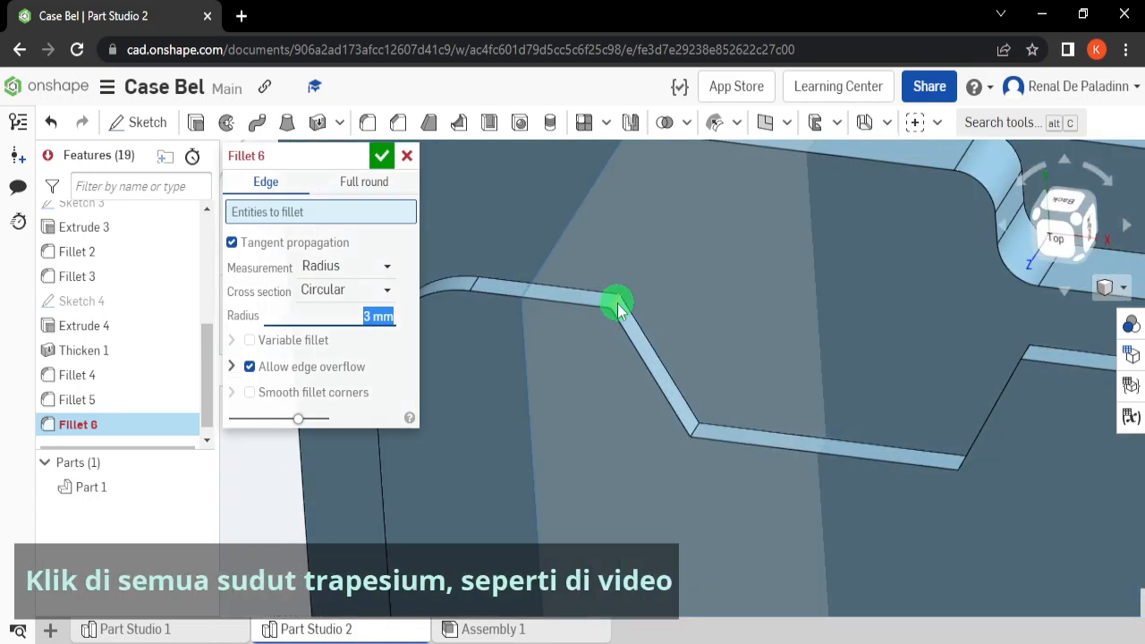
click(617, 306)
click(696, 428)
right_drag(877, 432, 790, 412)
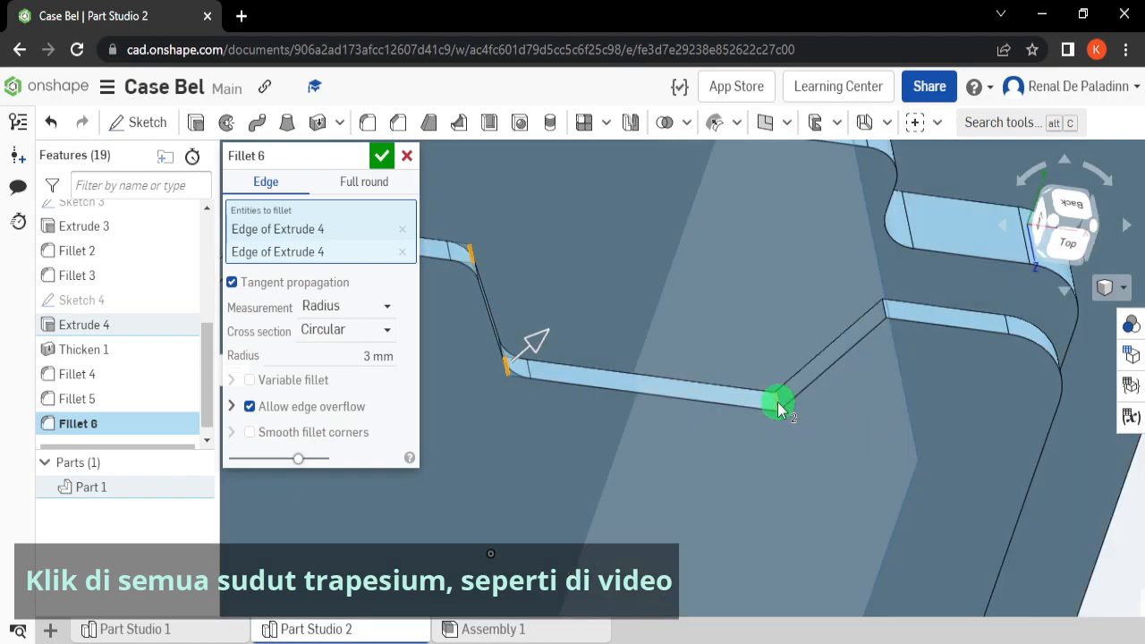
click(778, 405)
click(881, 310)
click(1060, 246)
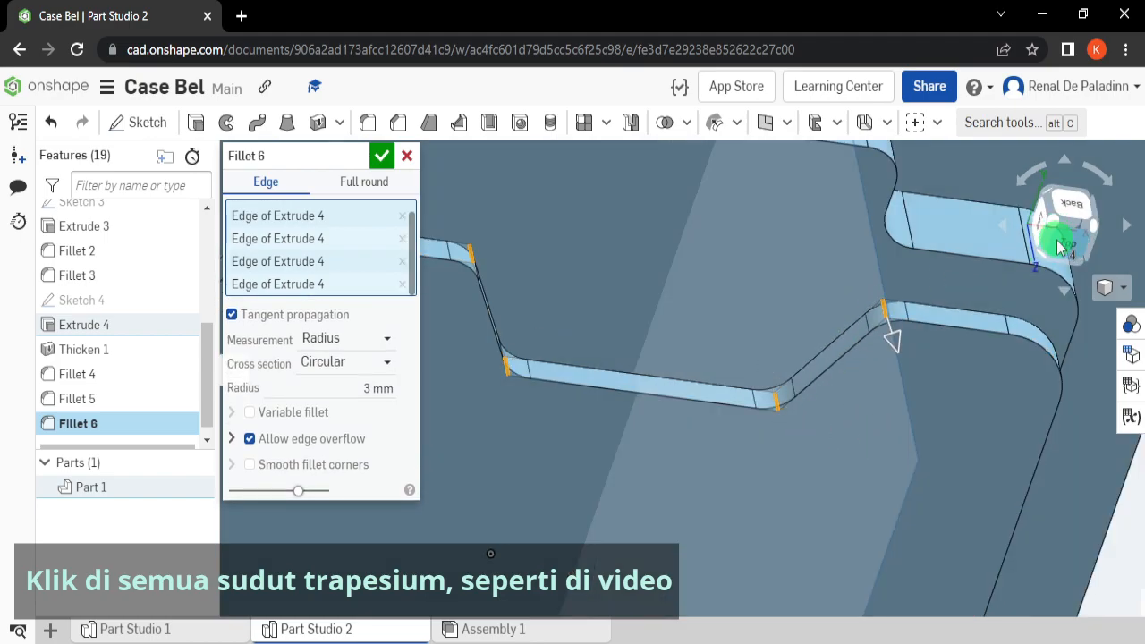
scroll(808, 264, up, 5)
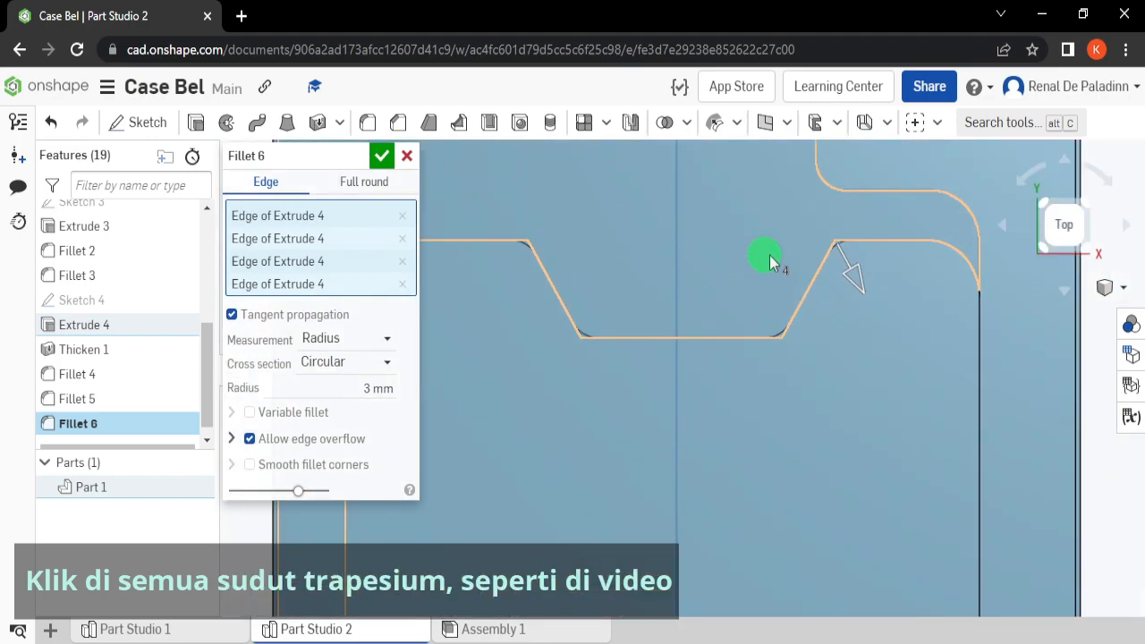
click(382, 160)
Step: Start a new sketch on the raised profile's top face and view it normal to the sketch plane
click(1063, 238)
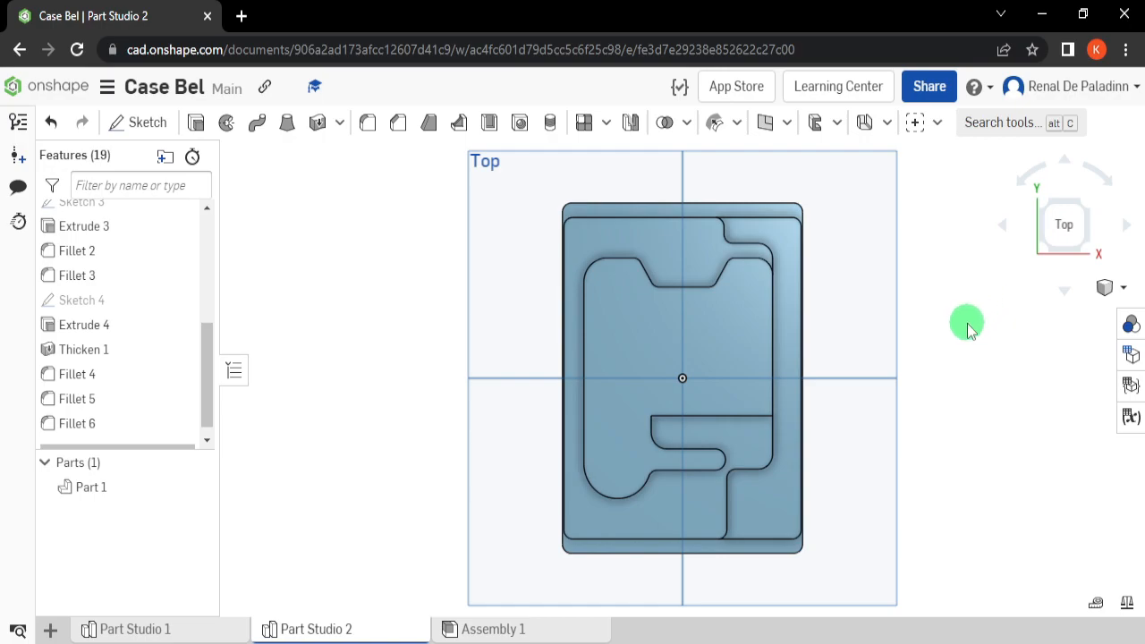
middle_drag(827, 331, 834, 349)
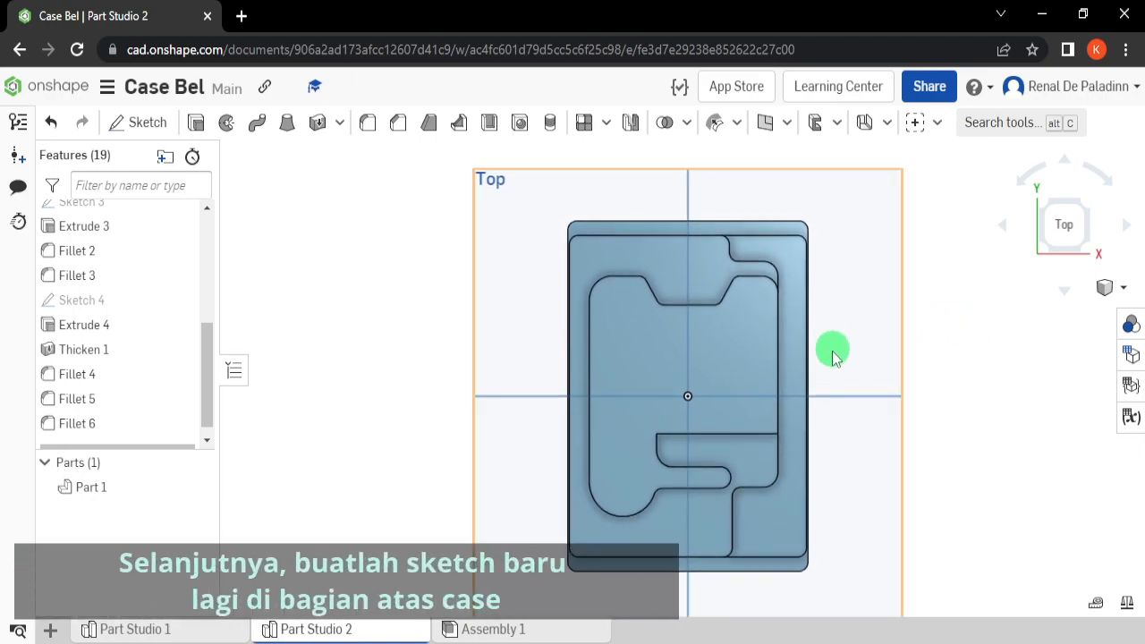
scroll(834, 349, up, 1)
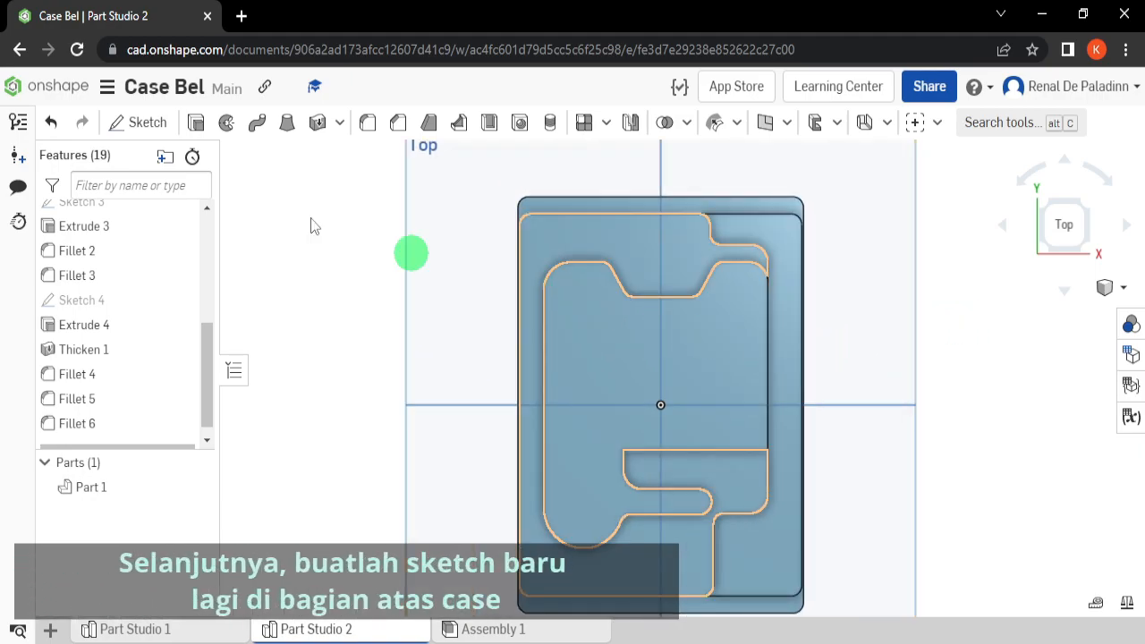
click(164, 134)
click(561, 385)
right_drag(562, 385, 568, 345)
click(1085, 244)
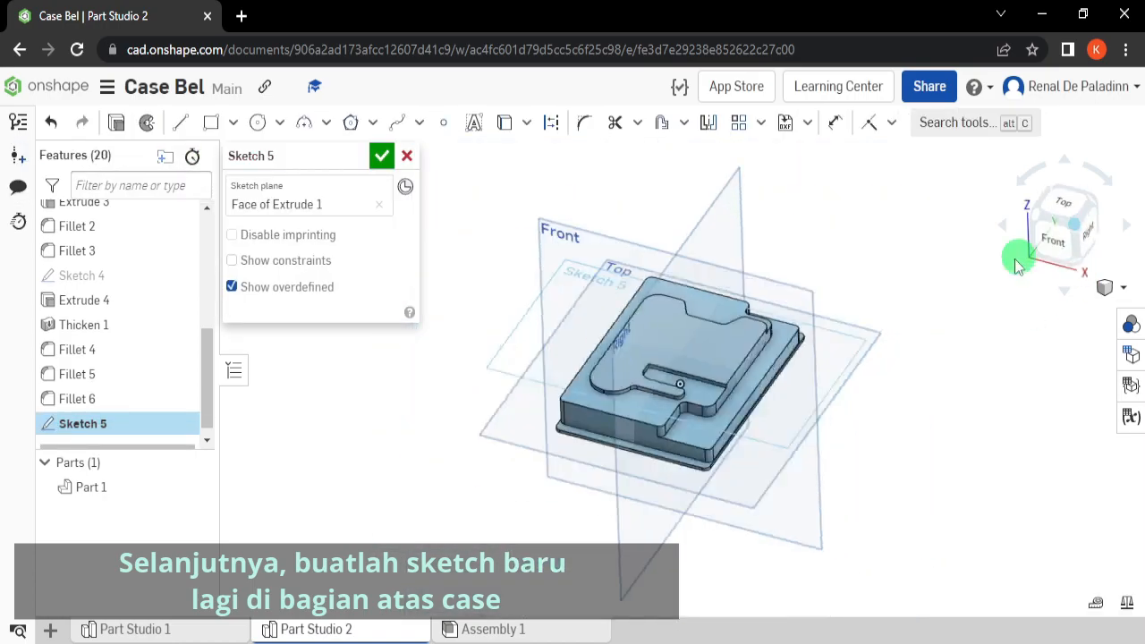
click(328, 205)
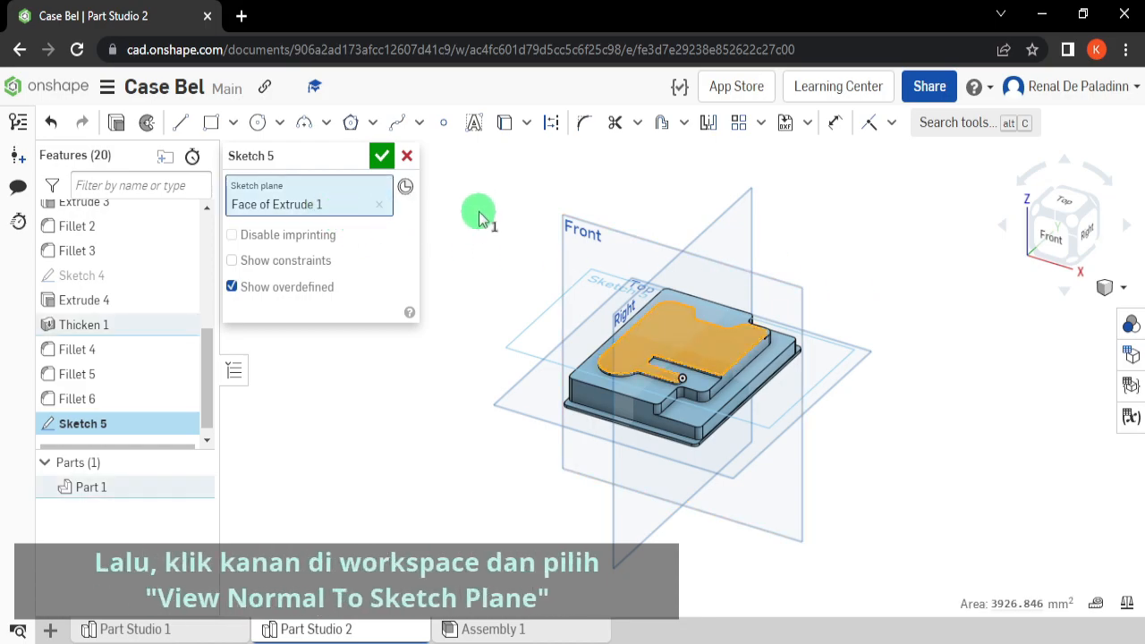
click(486, 199)
right_click(489, 205)
click(529, 364)
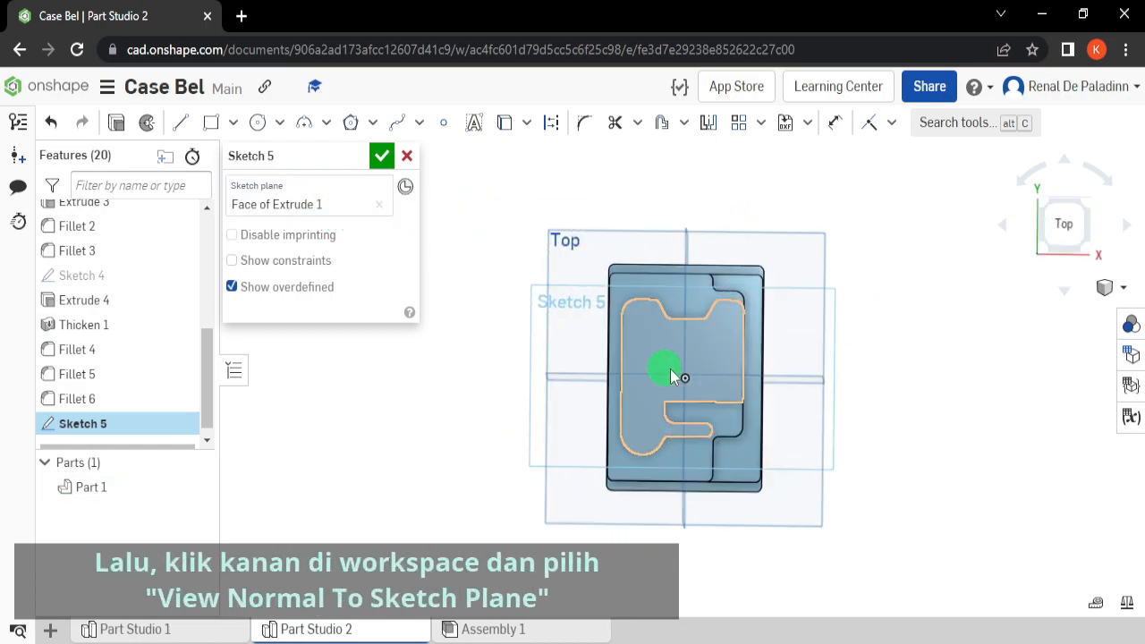
Step: Sketch a 44 x 19 mm corner rectangle on the raised profile's top face, between the trapezoid notch and the slot
scroll(672, 372, up, 4)
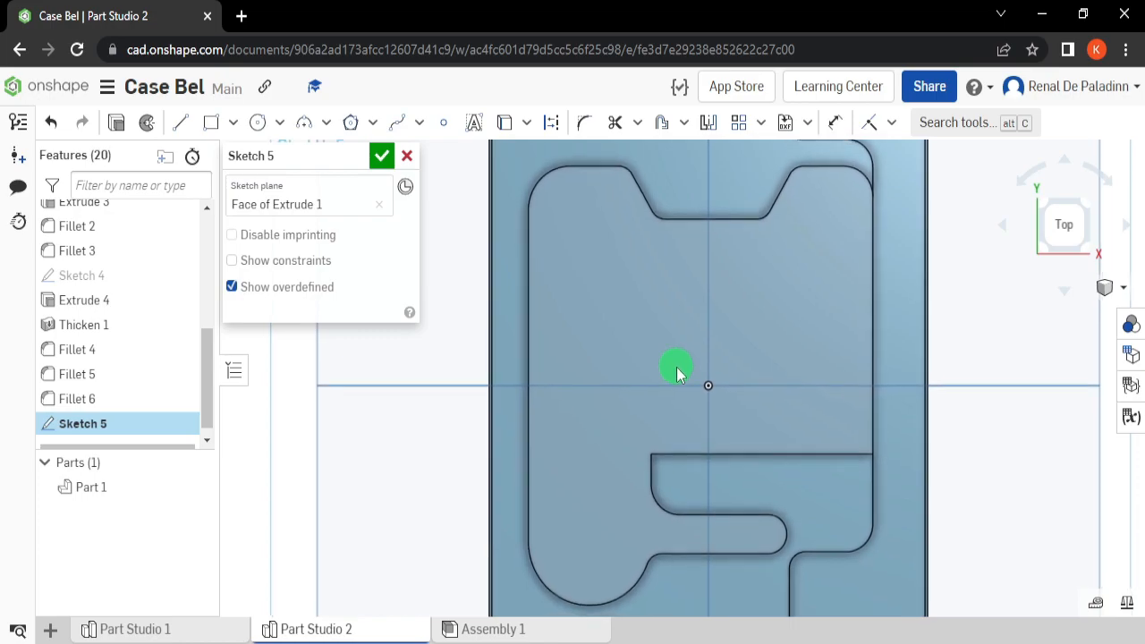
click(233, 123)
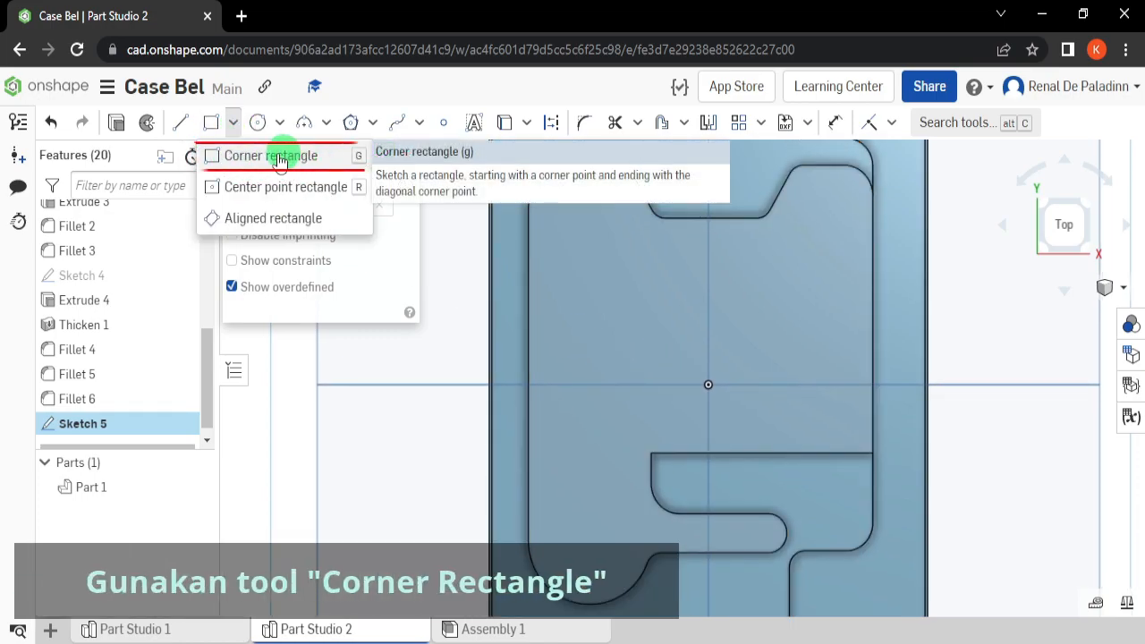
click(228, 156)
click(653, 317)
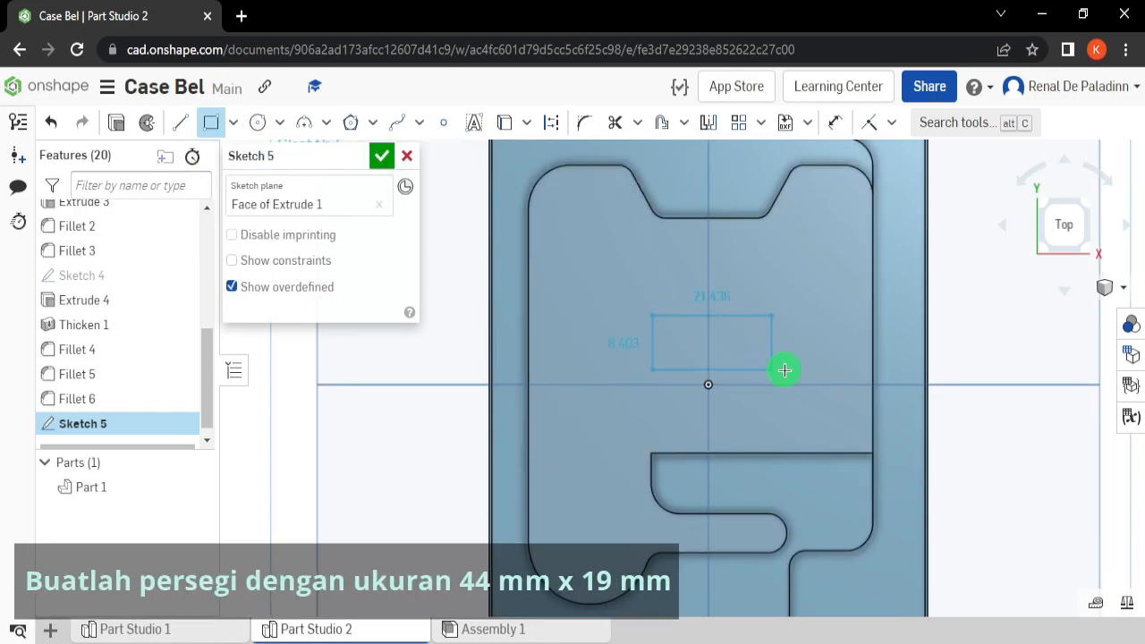
click(814, 371)
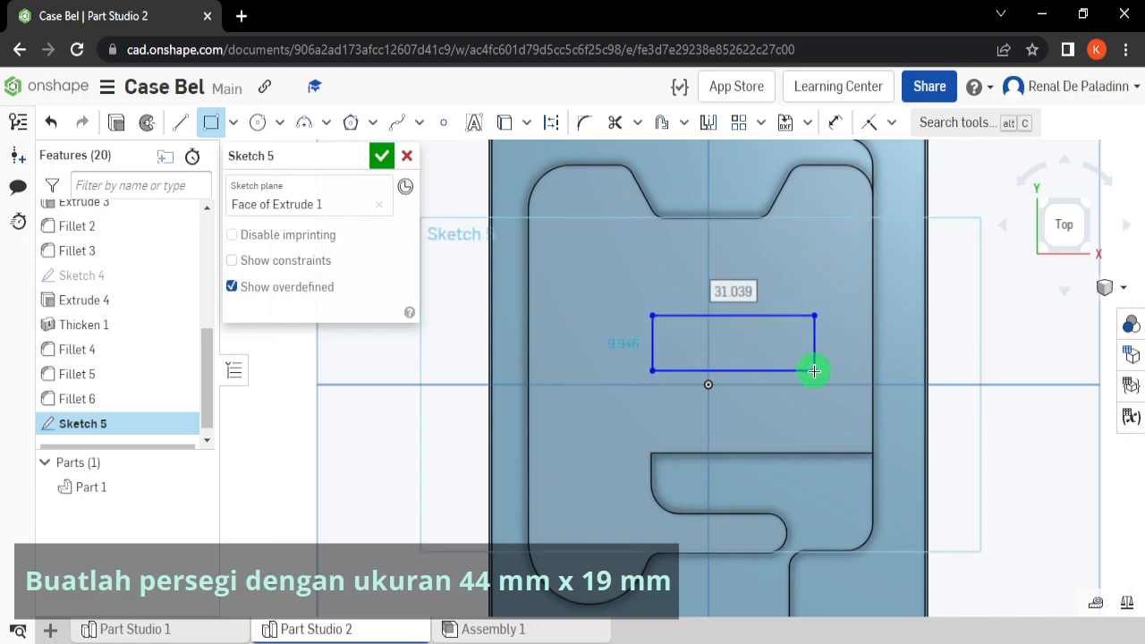
text(44)
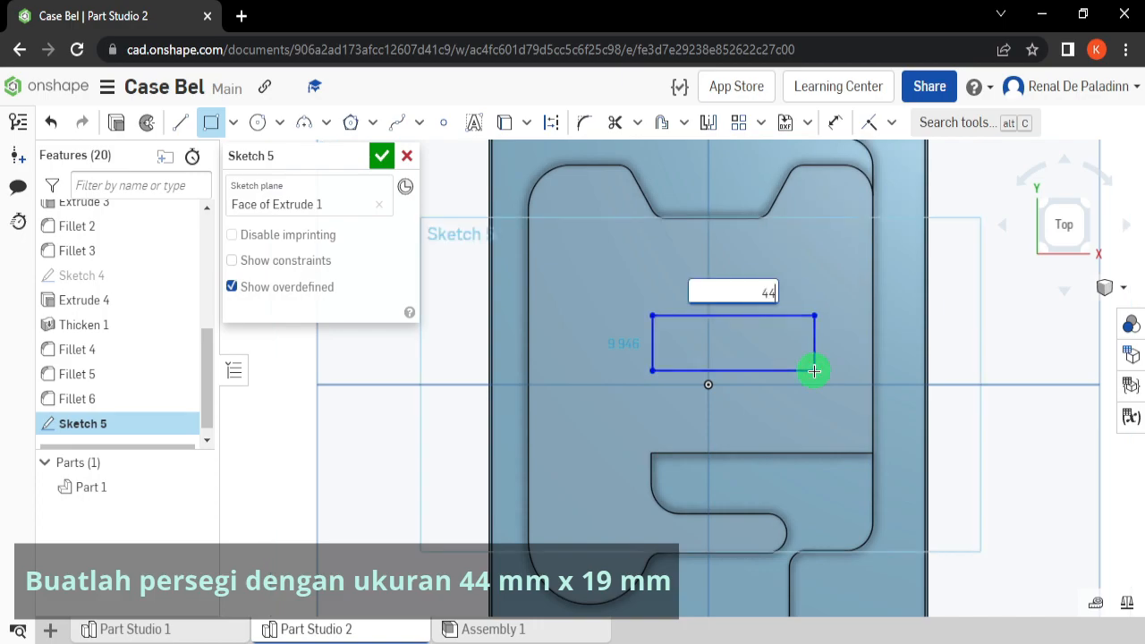
key(Return)
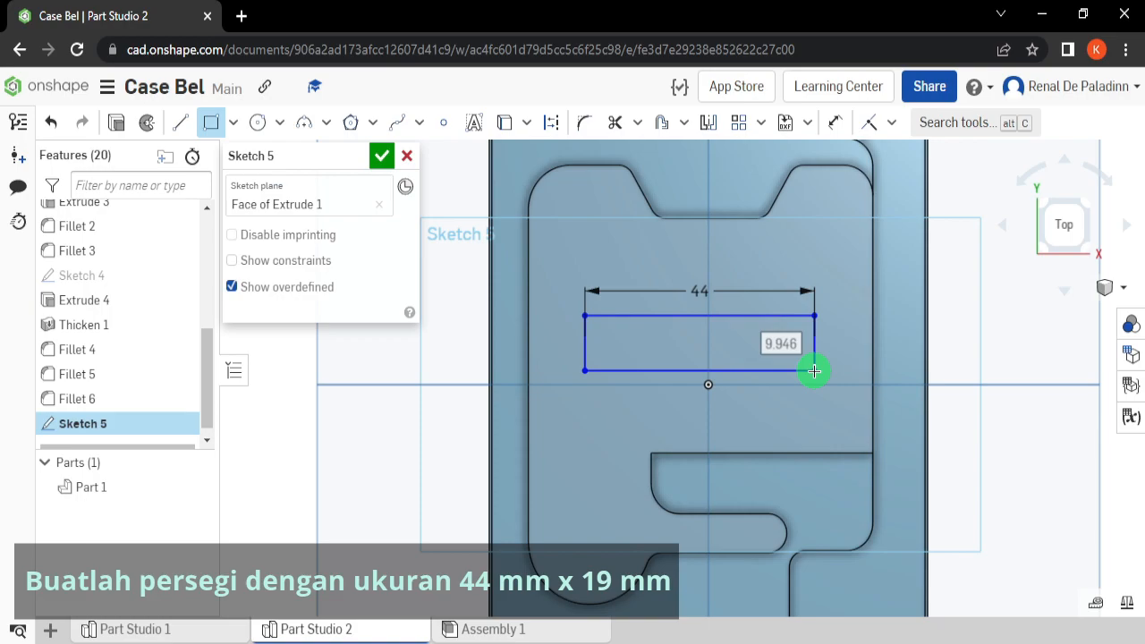
text(19)
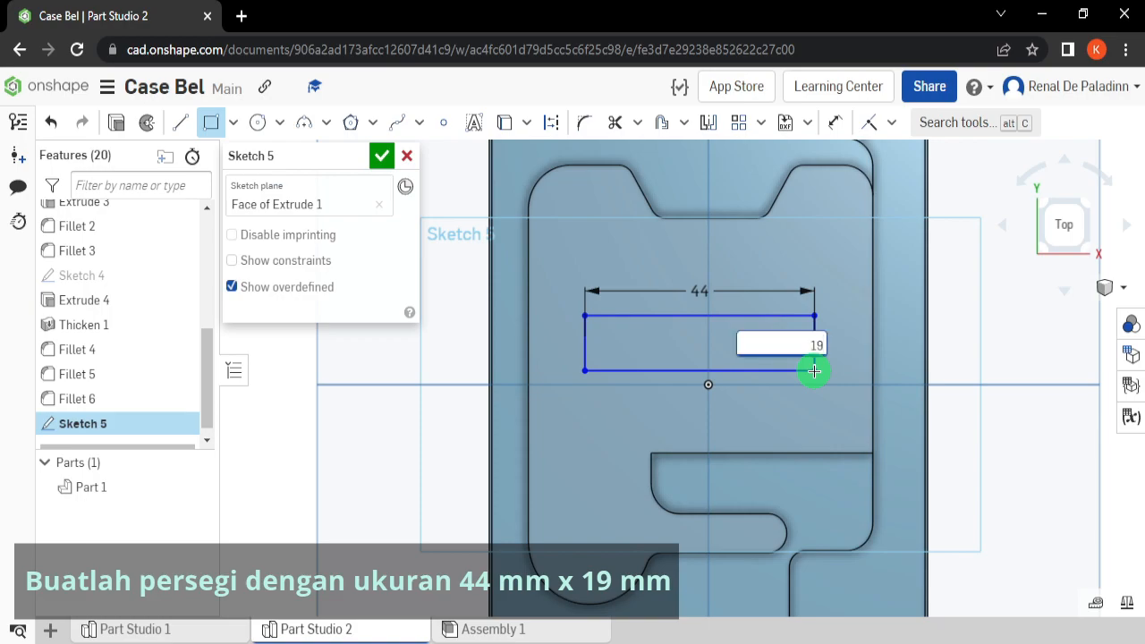
key(Return)
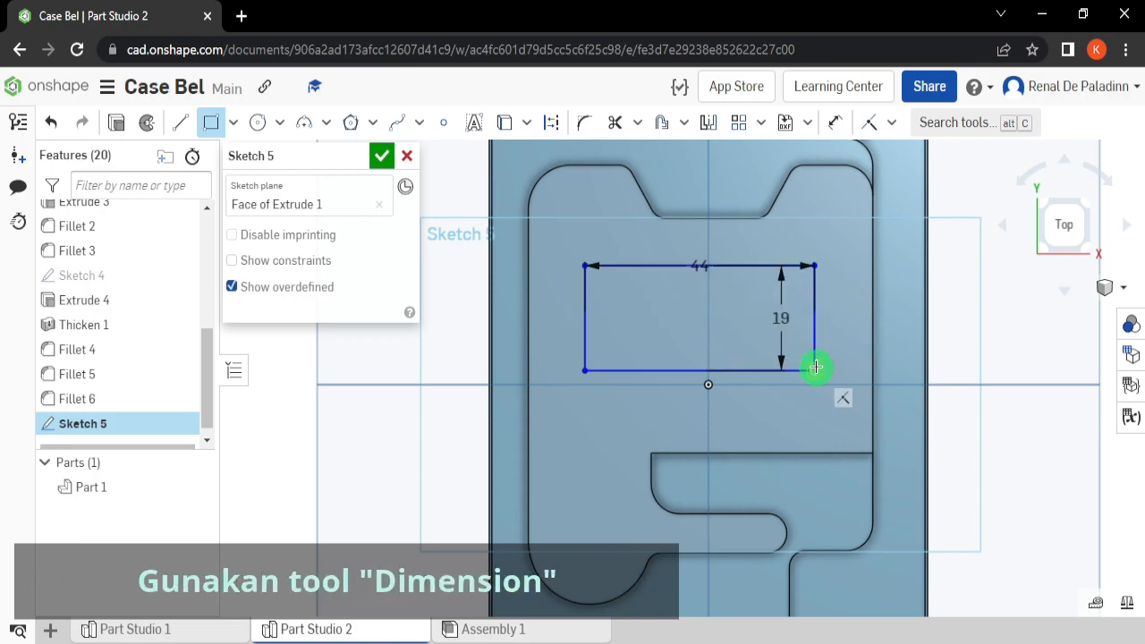
Step: Dimension the rectangle's right side 10.5 mm from the case's outermost right edge
scroll(818, 359, down, 1)
middle_drag(803, 358, 746, 384)
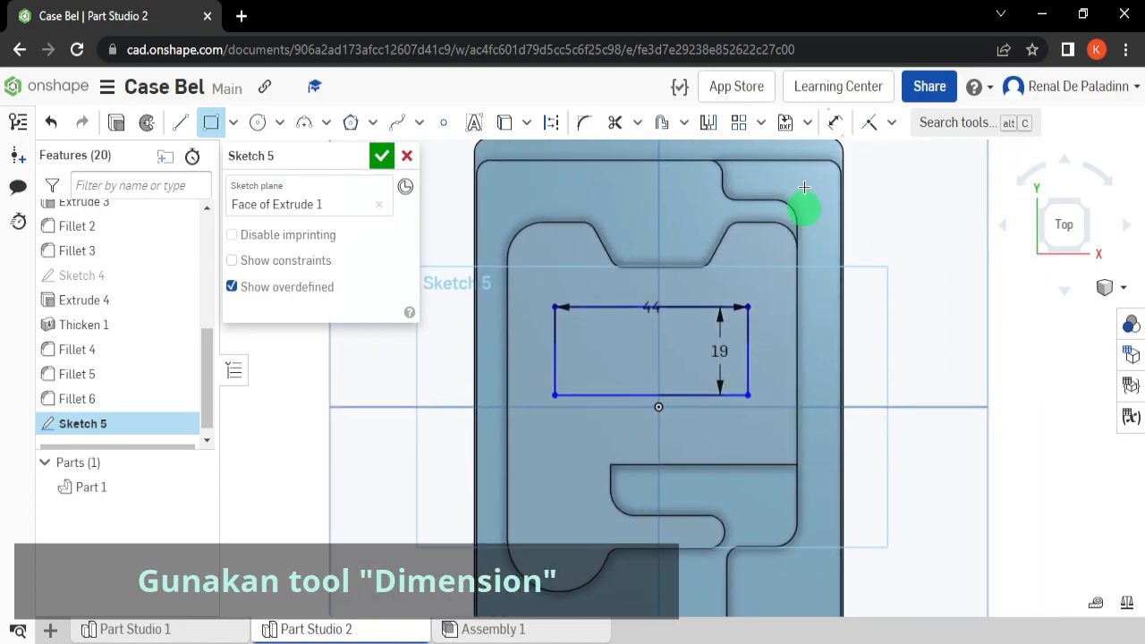
click(837, 125)
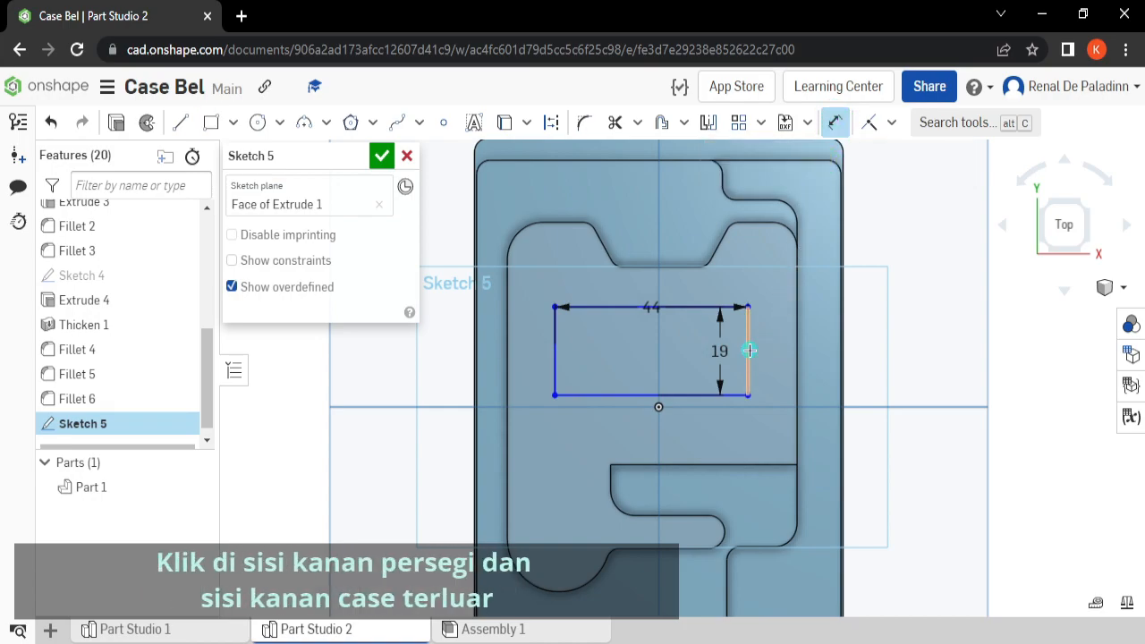
click(749, 350)
scroll(857, 396, up, 3)
click(833, 390)
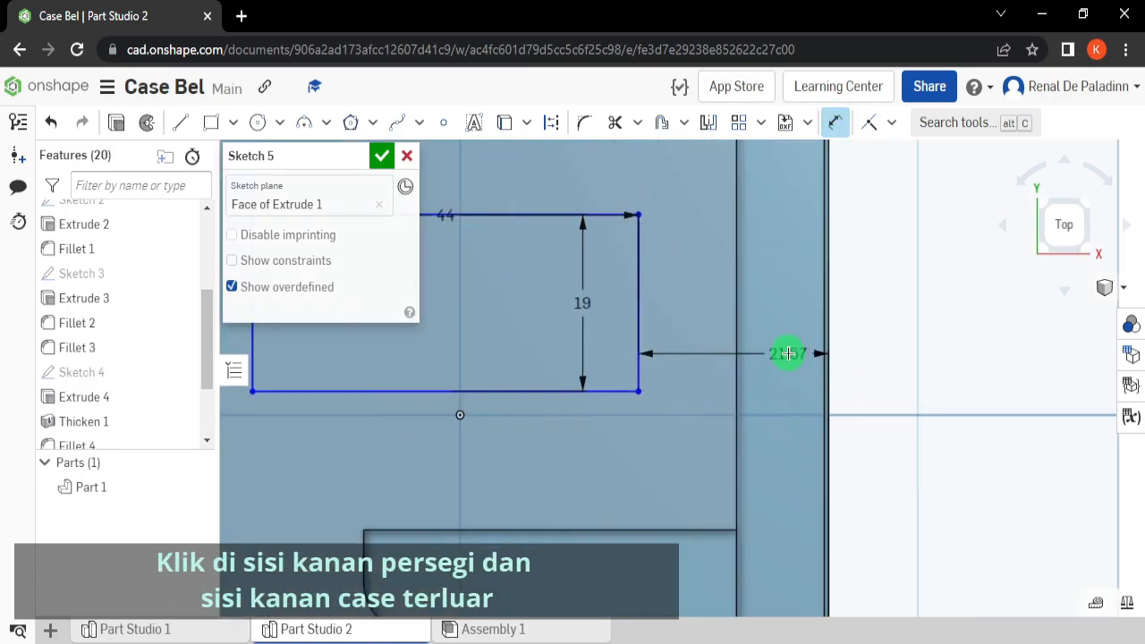
click(784, 351)
text(10.5)
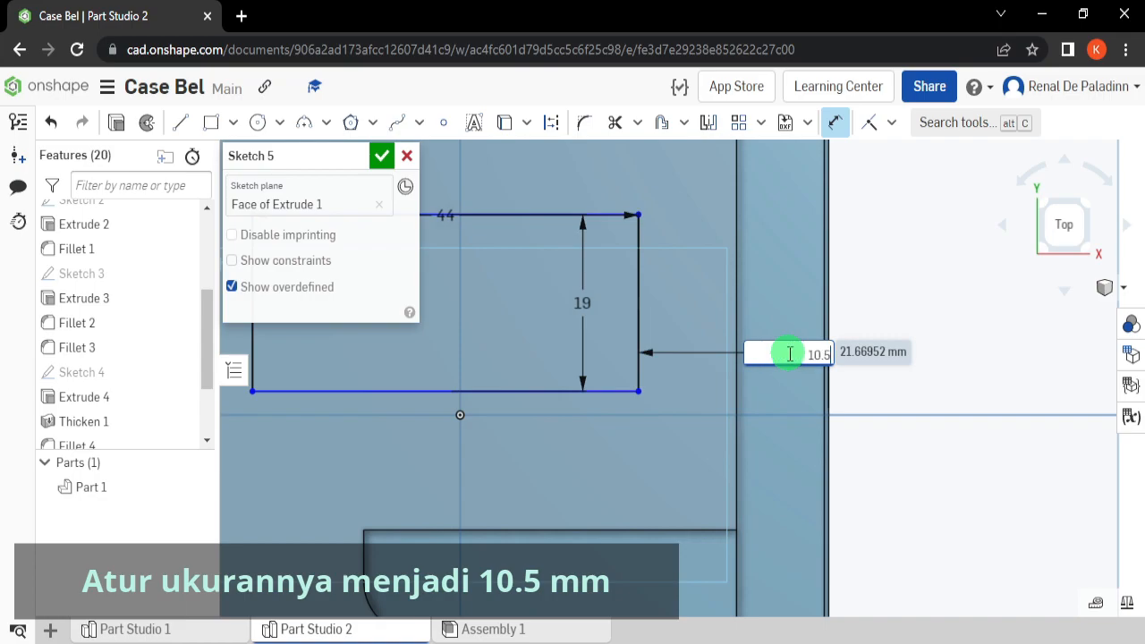
key(Return)
Step: Dimension the rectangle's upper side 51.1 mm from the case's outermost upper edge and finish the sketch
scroll(787, 350, down, 3)
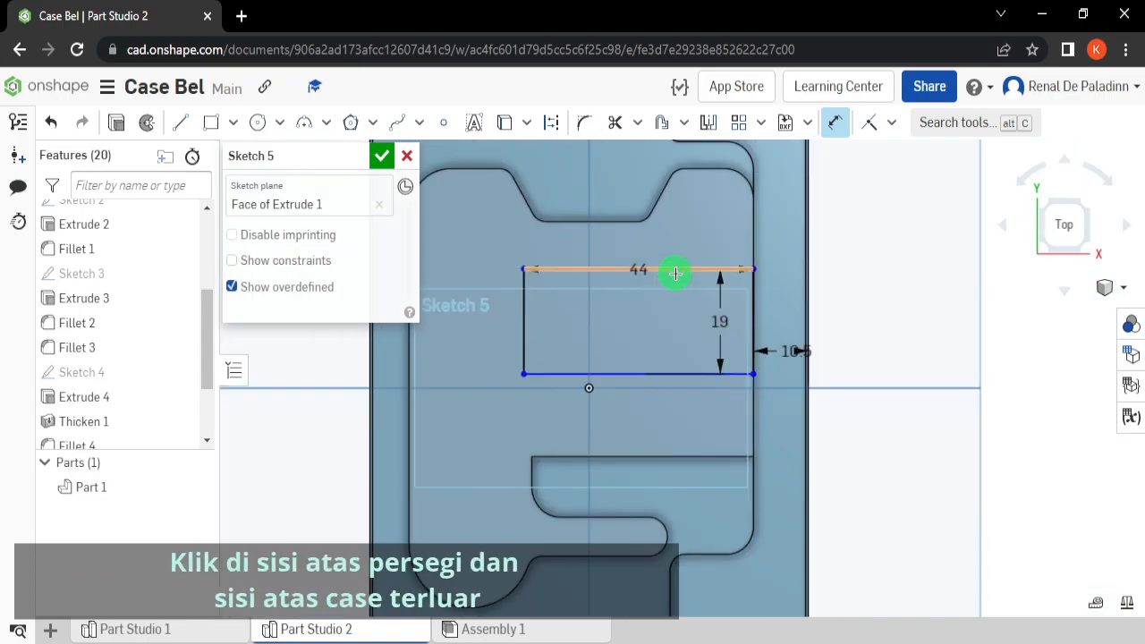
click(676, 272)
scroll(681, 240, down, 2)
middle_drag(678, 224, 680, 364)
scroll(660, 252, up, 3)
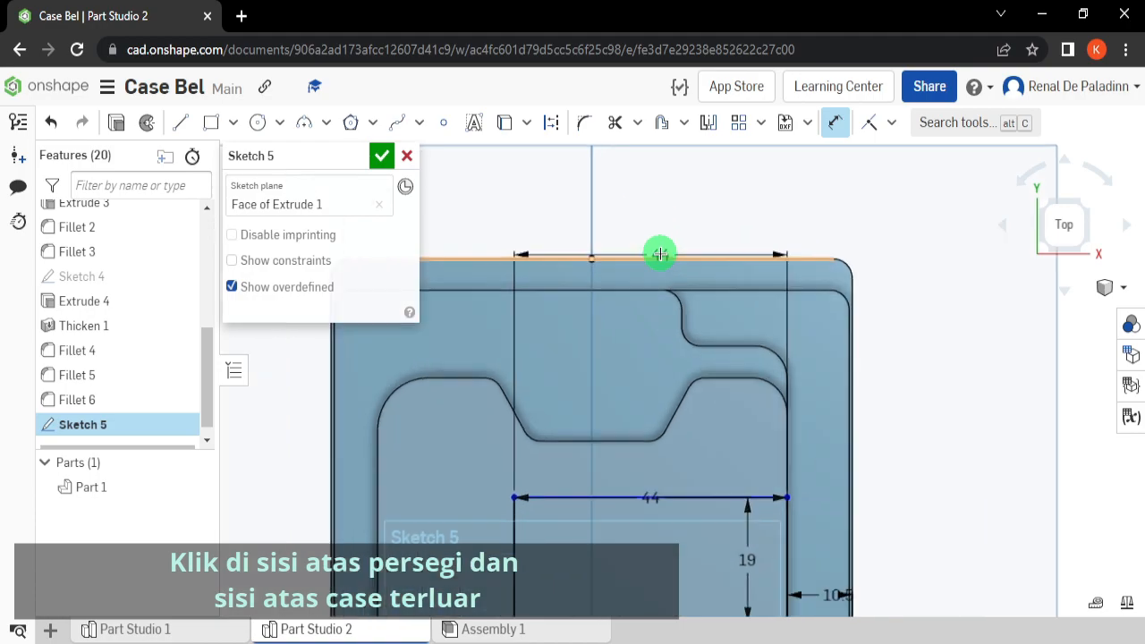
click(662, 252)
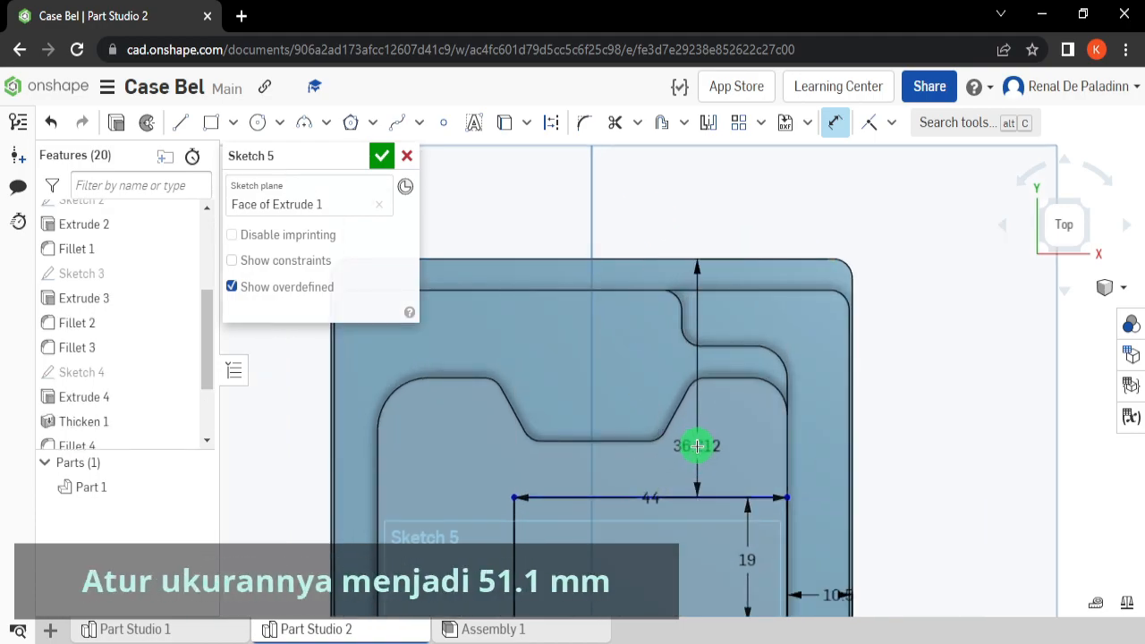
click(701, 447)
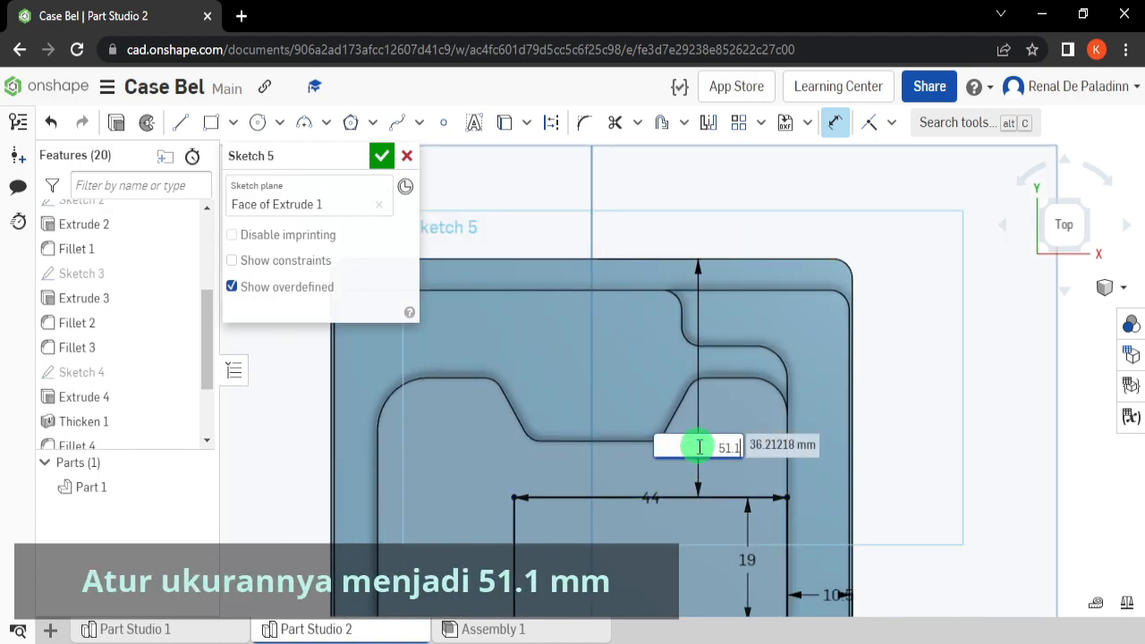
key(Return)
scroll(696, 429, down, 2)
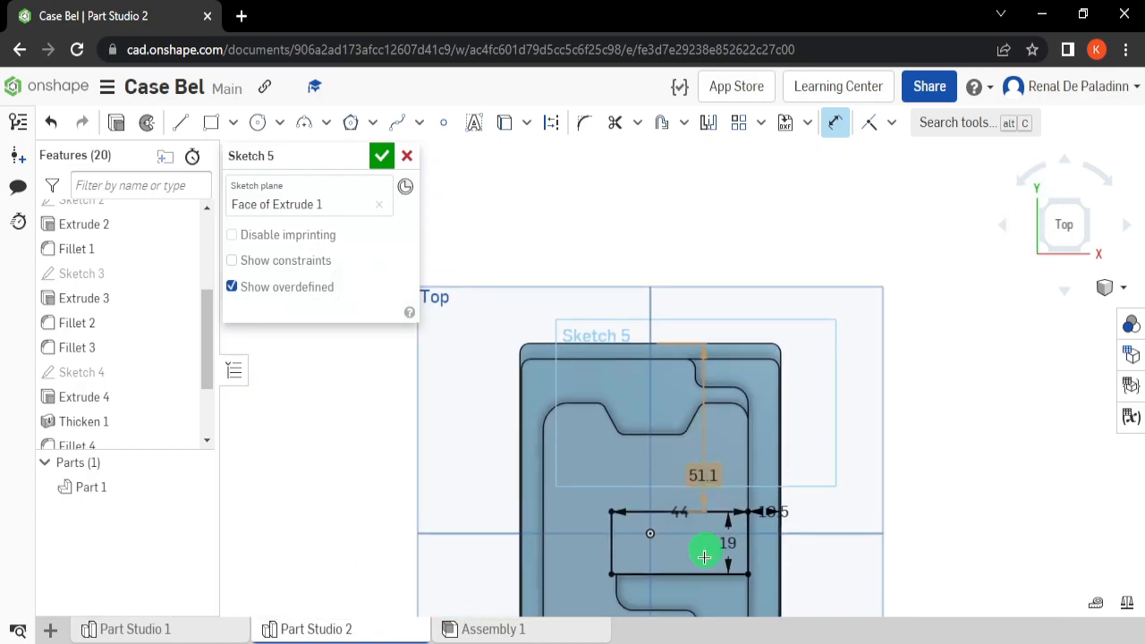
scroll(716, 483, up, 3)
scroll(716, 460, up, 2)
scroll(711, 460, down, 1)
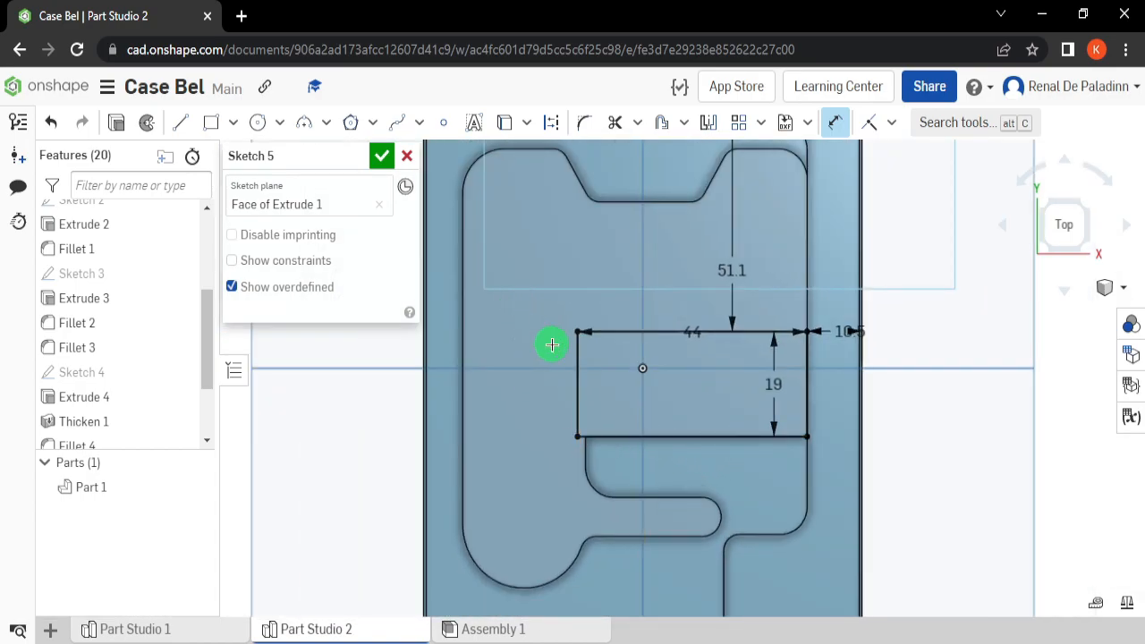
key(Escape)
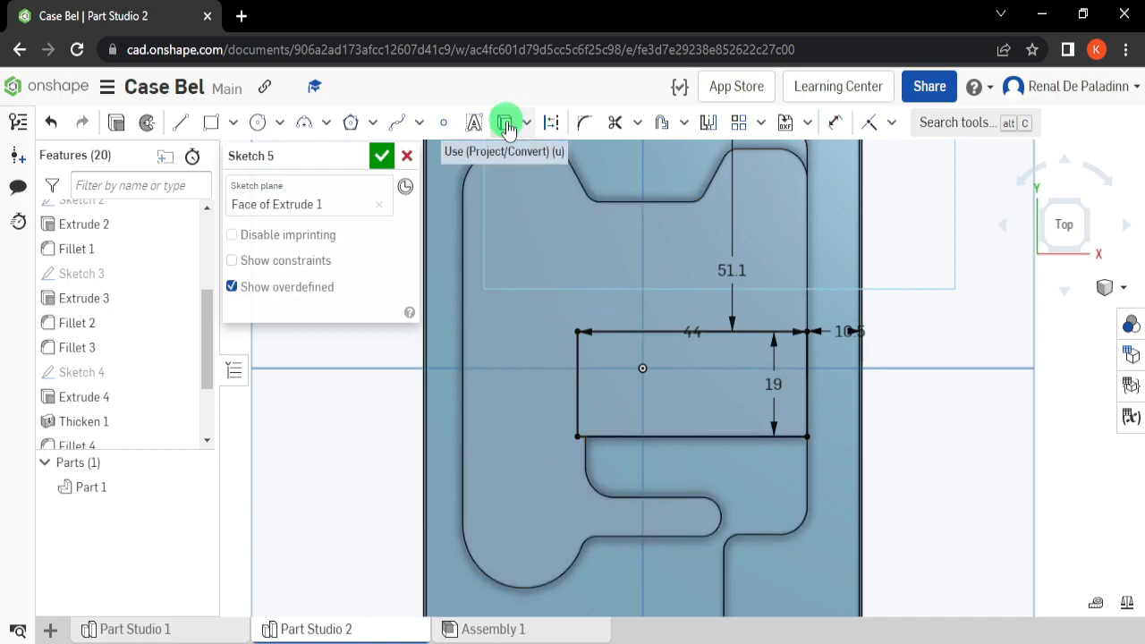
click(382, 157)
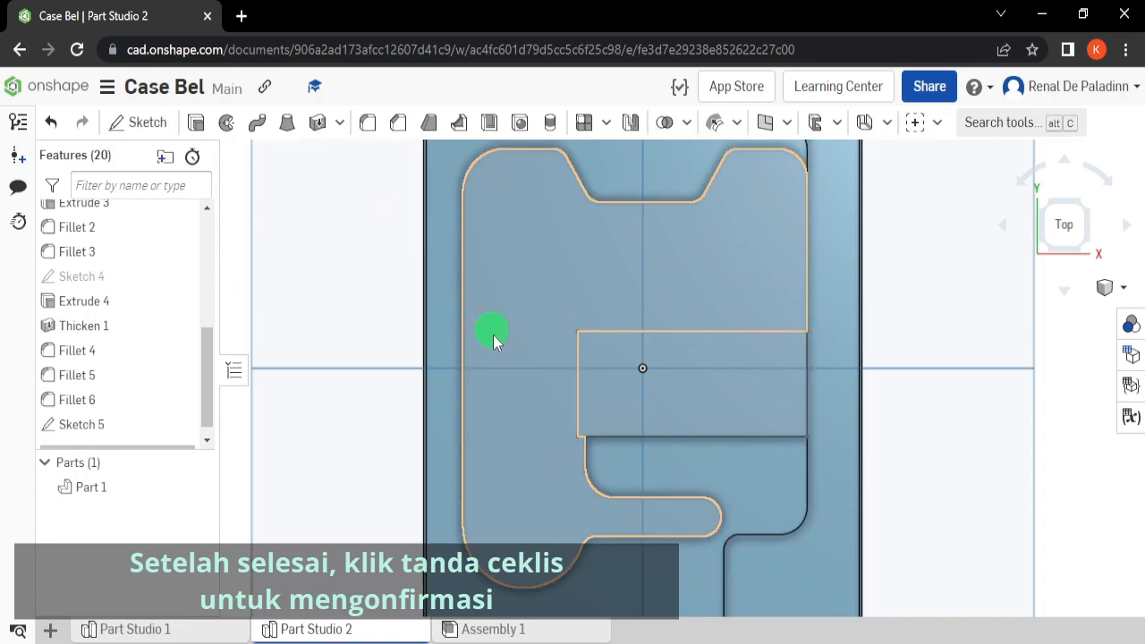
Step: Remove material 0.5 mm deep from the profile region outside the rectangle with a blind Extrude
click(197, 123)
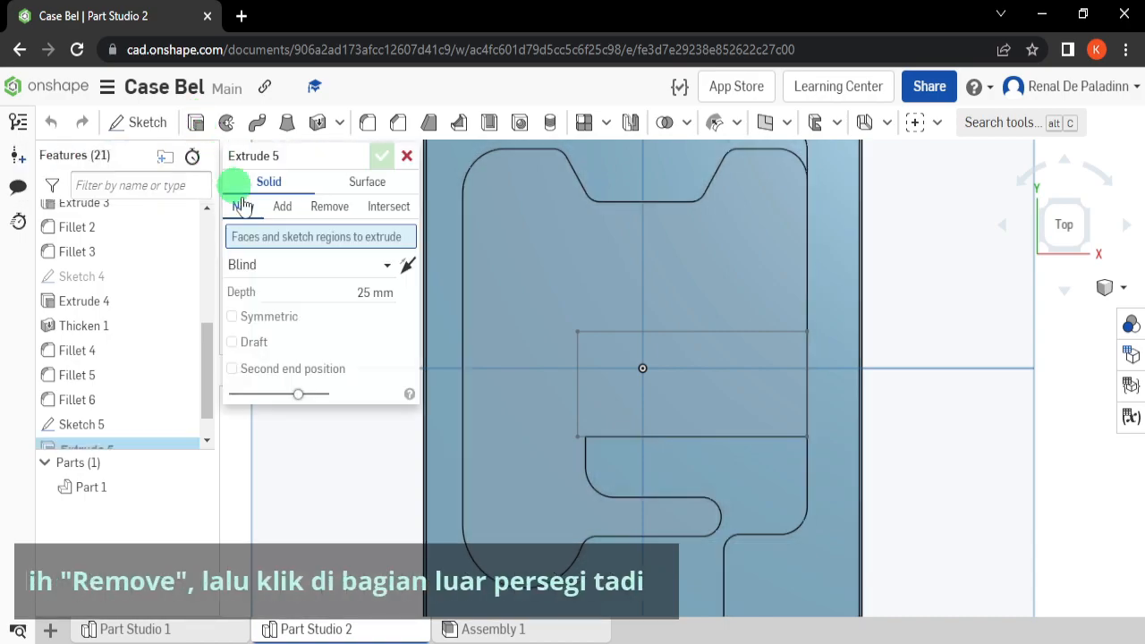
click(321, 207)
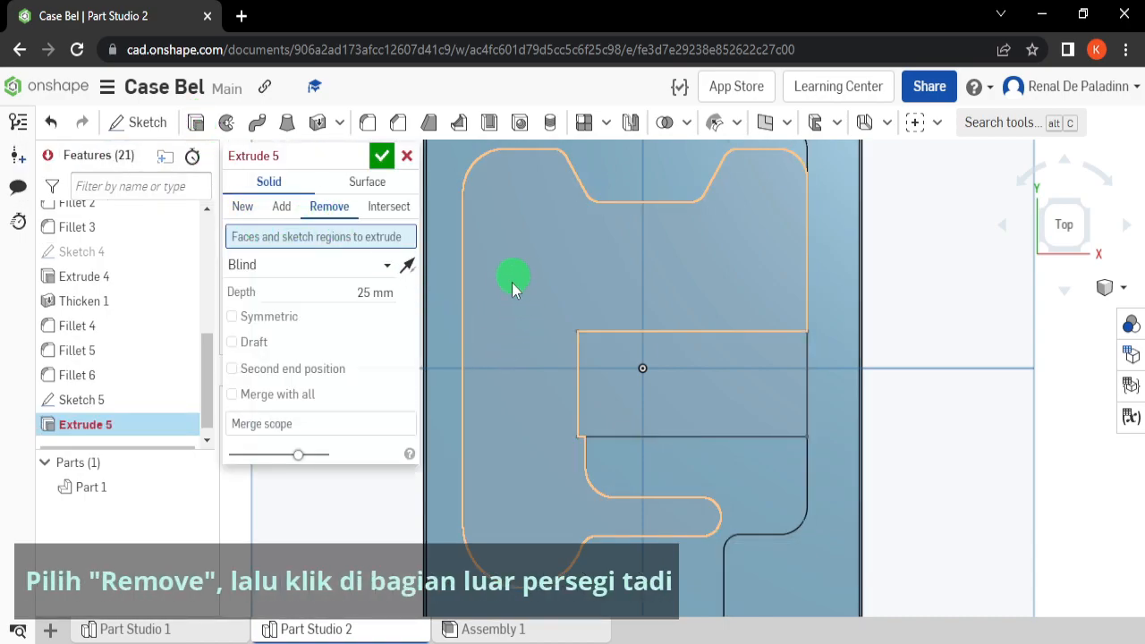
click(508, 400)
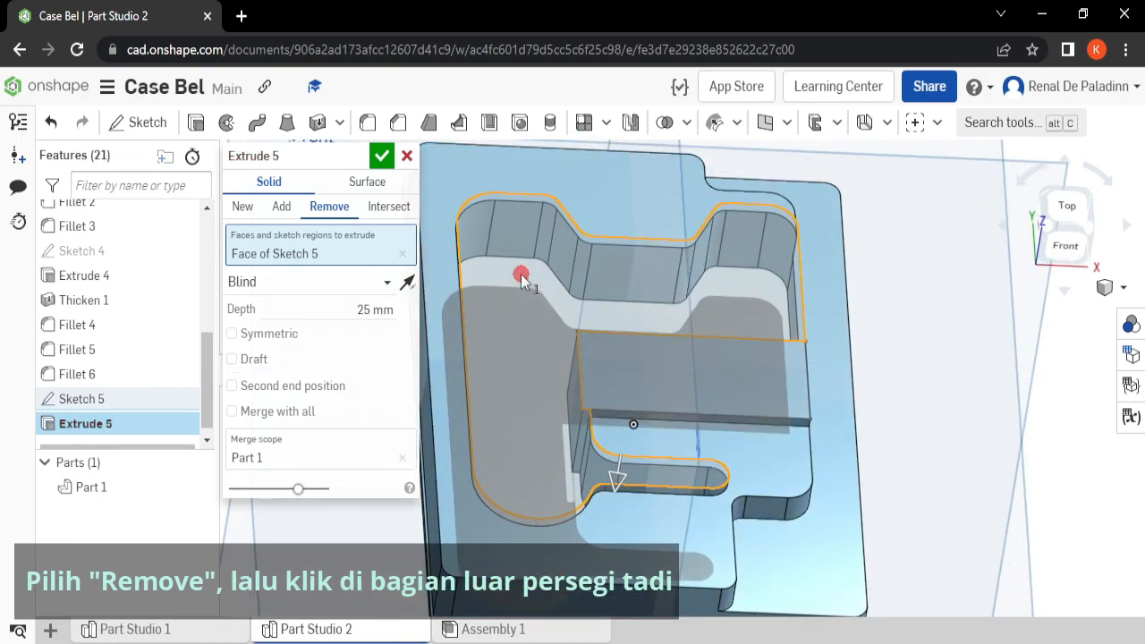
click(379, 310)
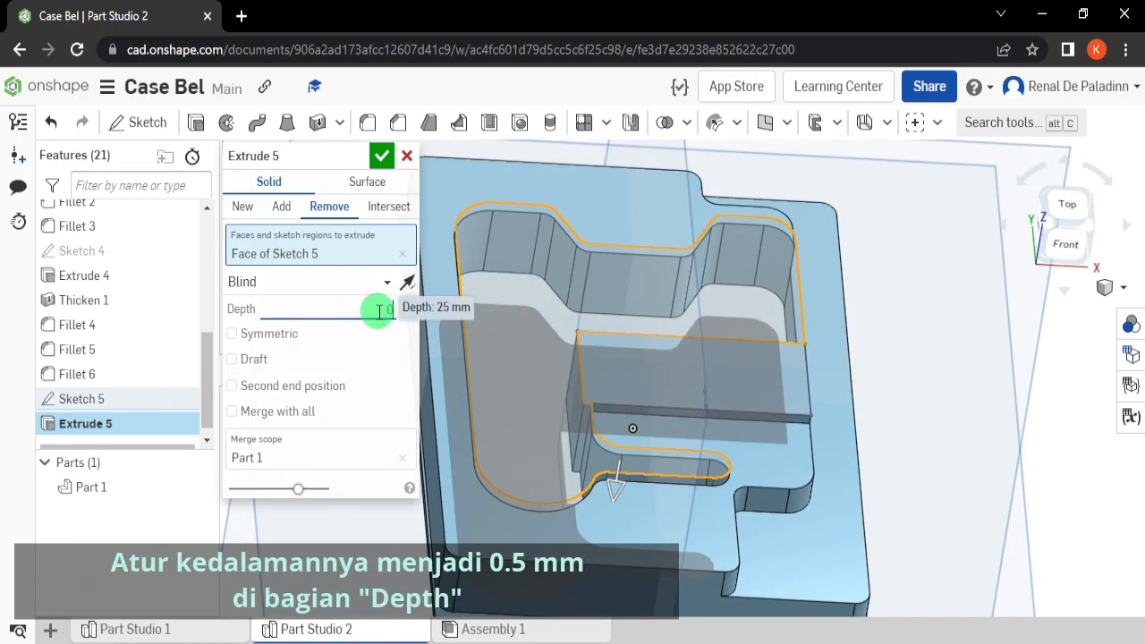
mouse_move(540, 432)
right_down()
mouse_move(514, 400)
mouse_move(530, 428)
right_up()
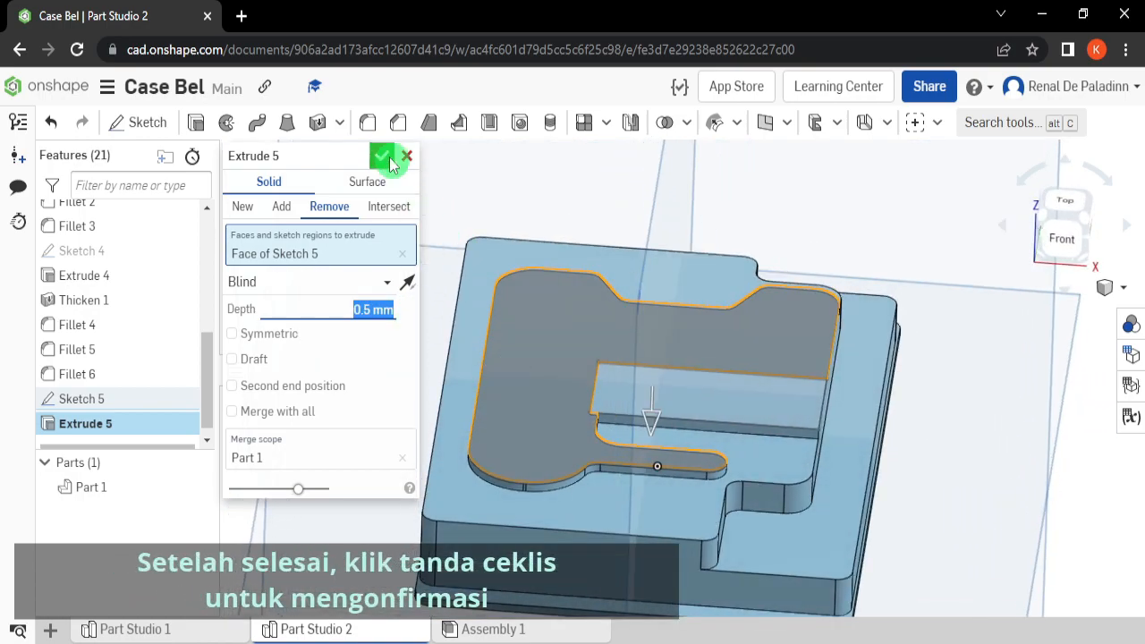
click(383, 158)
Step: Measure the parallel distance between the lowered profile face and the surrounding block face, and return to the isometric view
right_drag(501, 314, 1140, 255)
click(1093, 238)
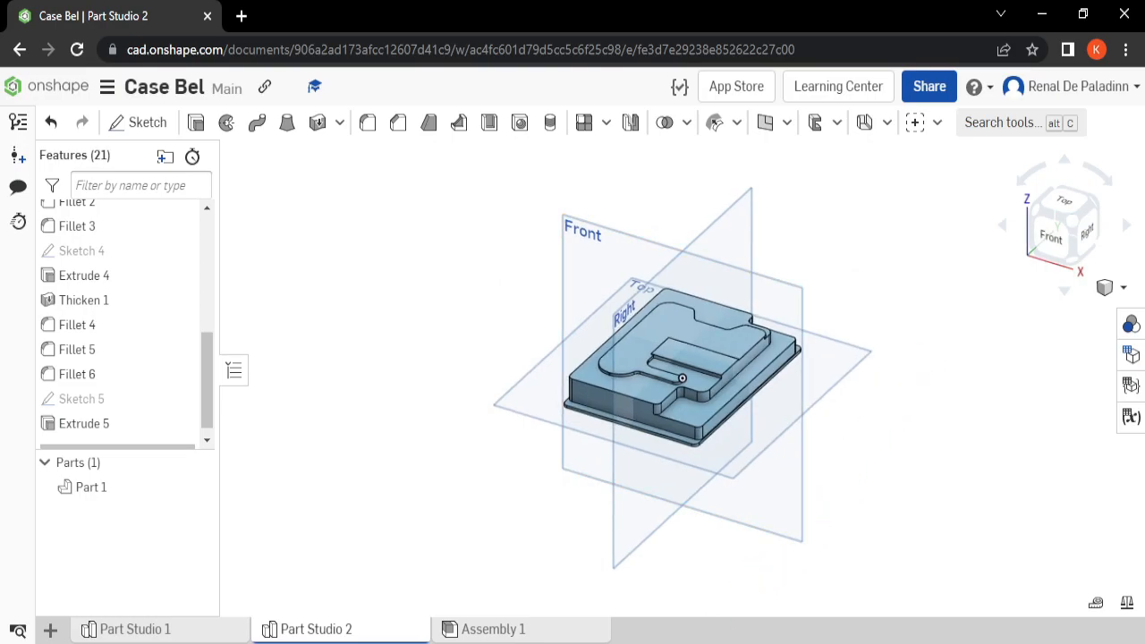
scroll(887, 301, up, 3)
right_drag(723, 331, 726, 387)
click(542, 309)
scroll(528, 234, up, 3)
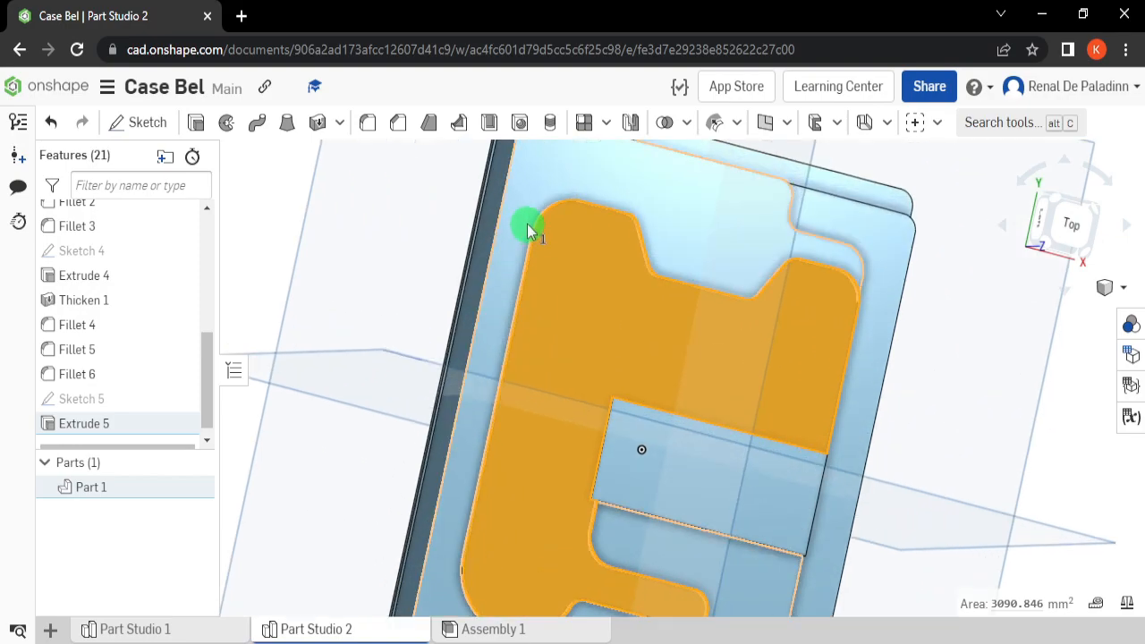
click(529, 219)
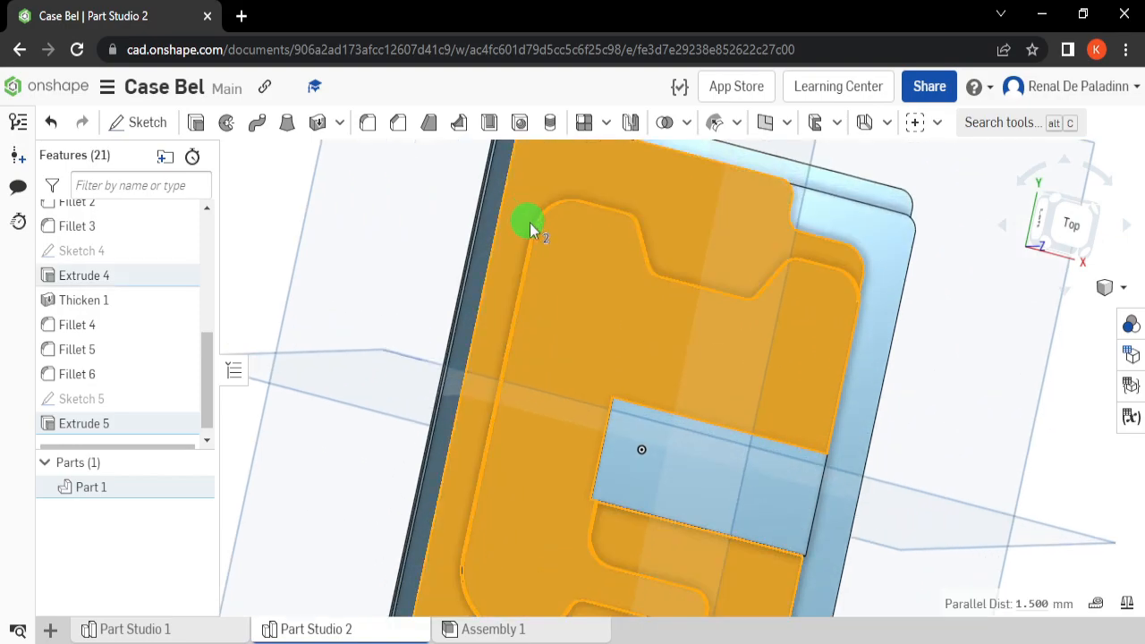
click(1081, 376)
click(1069, 220)
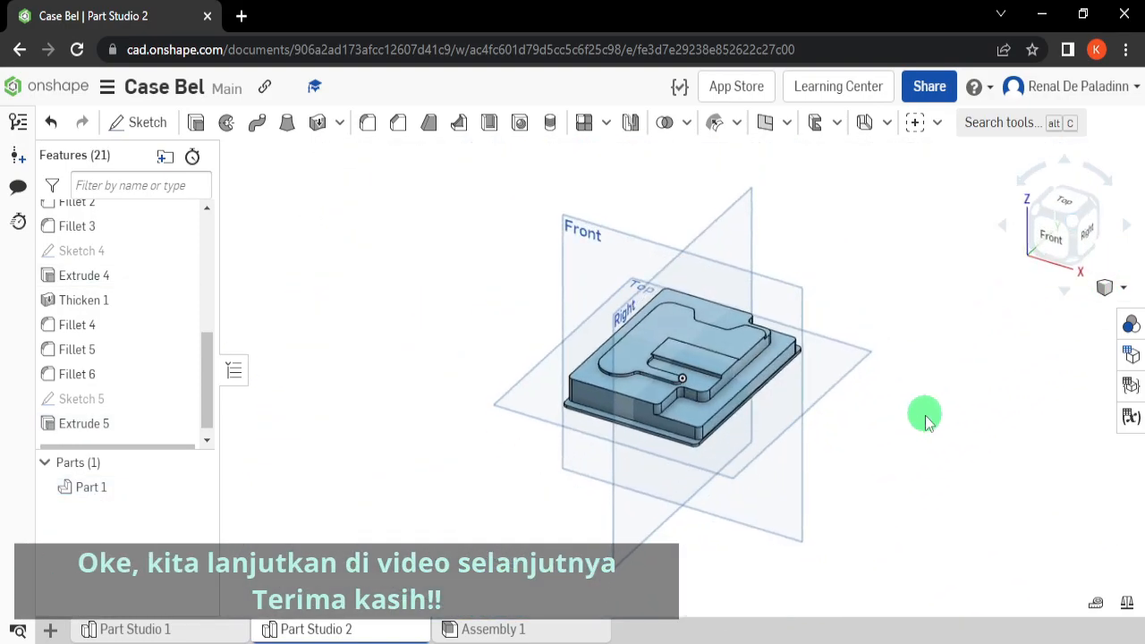